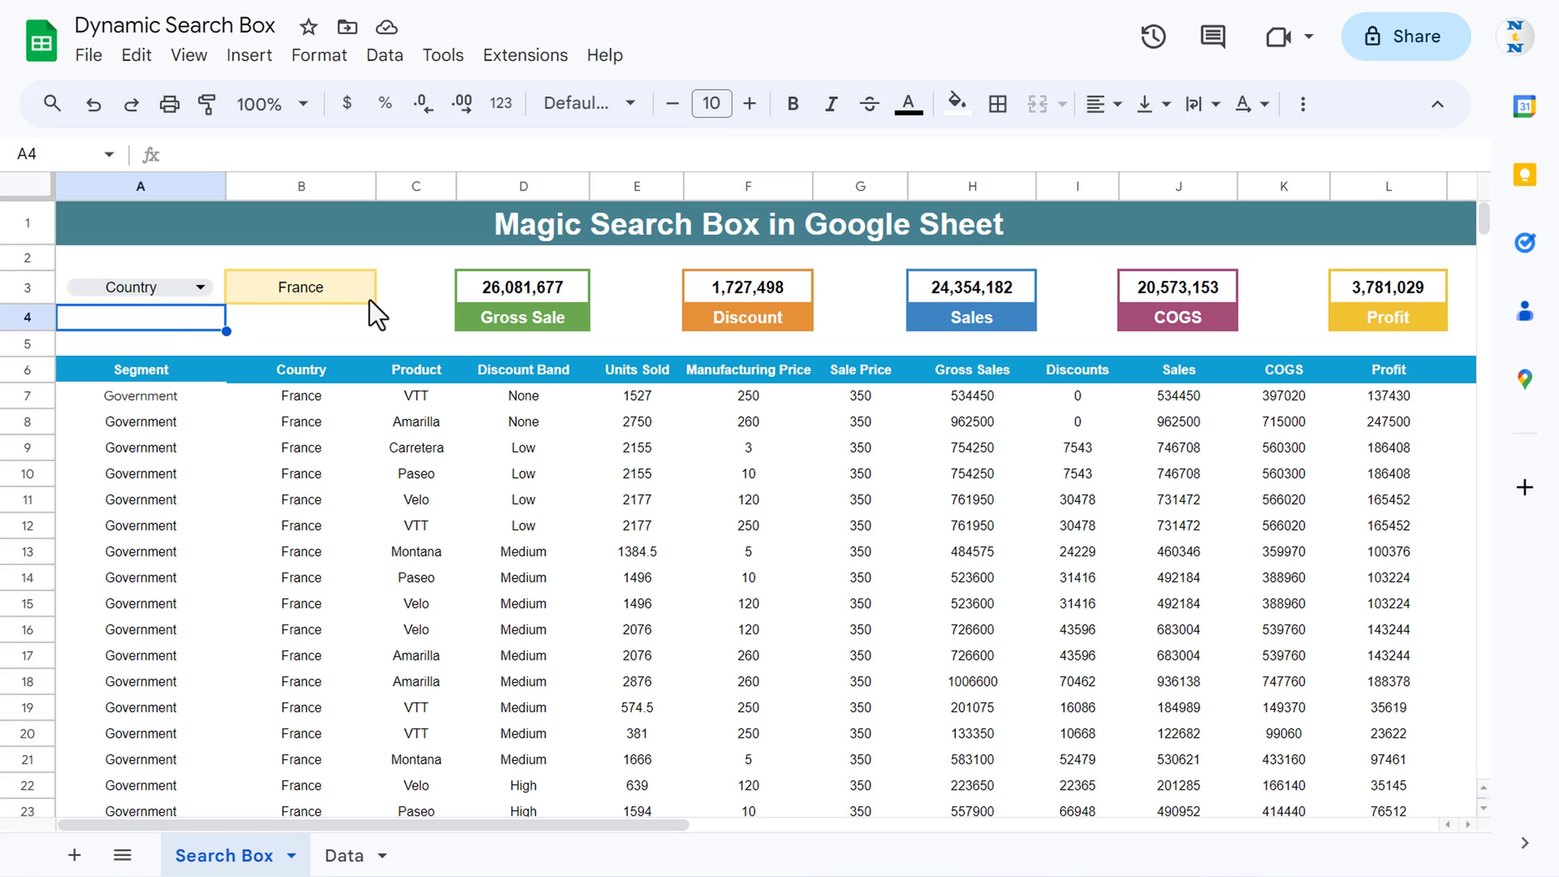
Check the searchable-column list from the dashboard, keeping Country selected.
{"action": "left_click", "coordinate": [262, 276]}
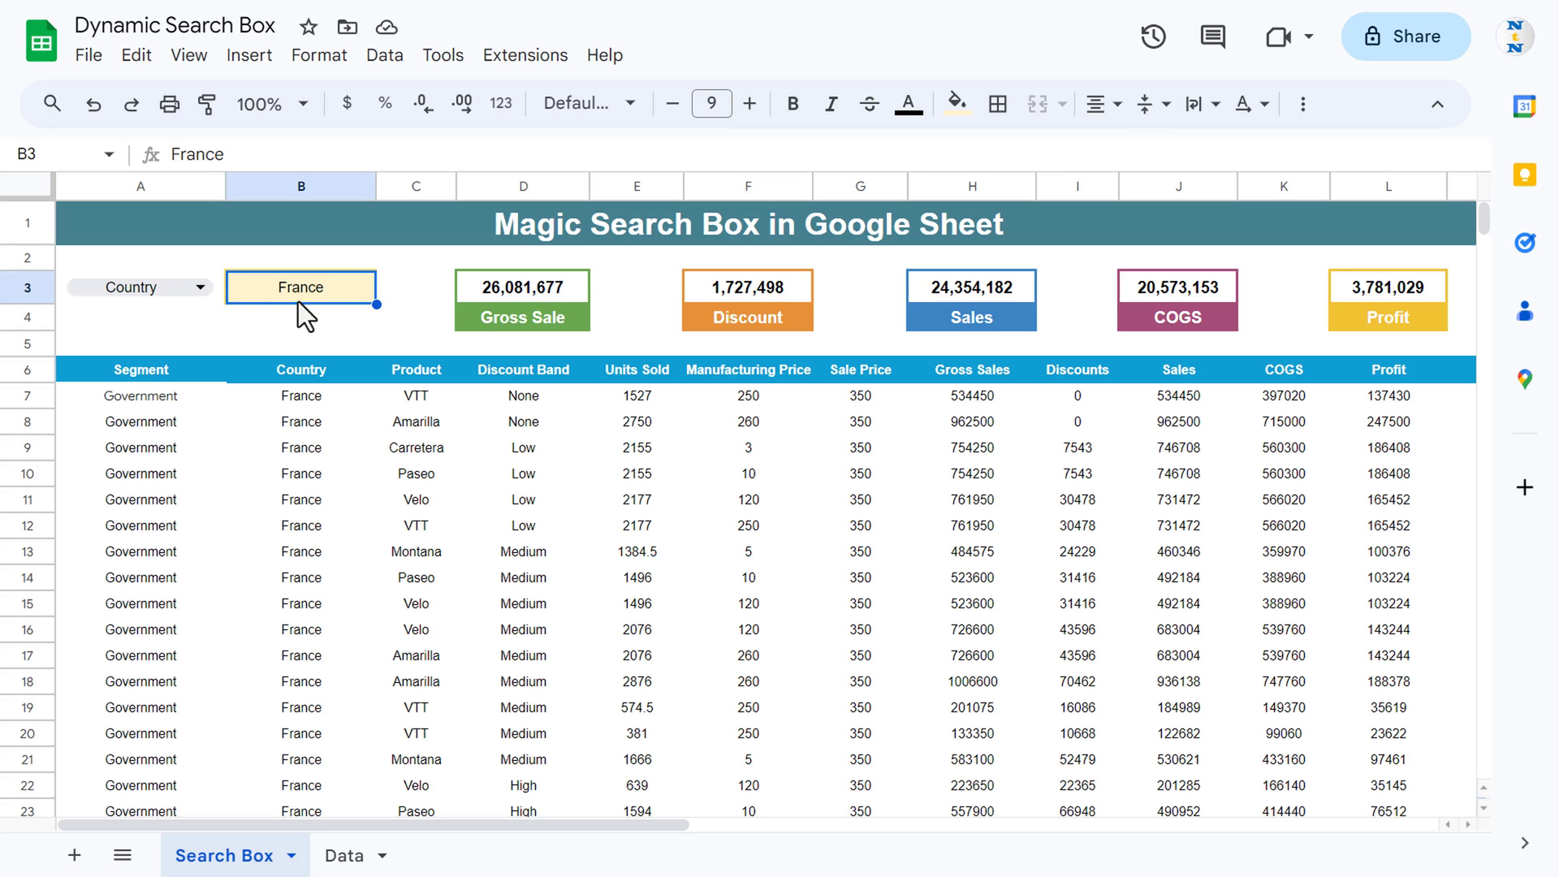
{"action": "left_click", "coordinate": [200, 289]}
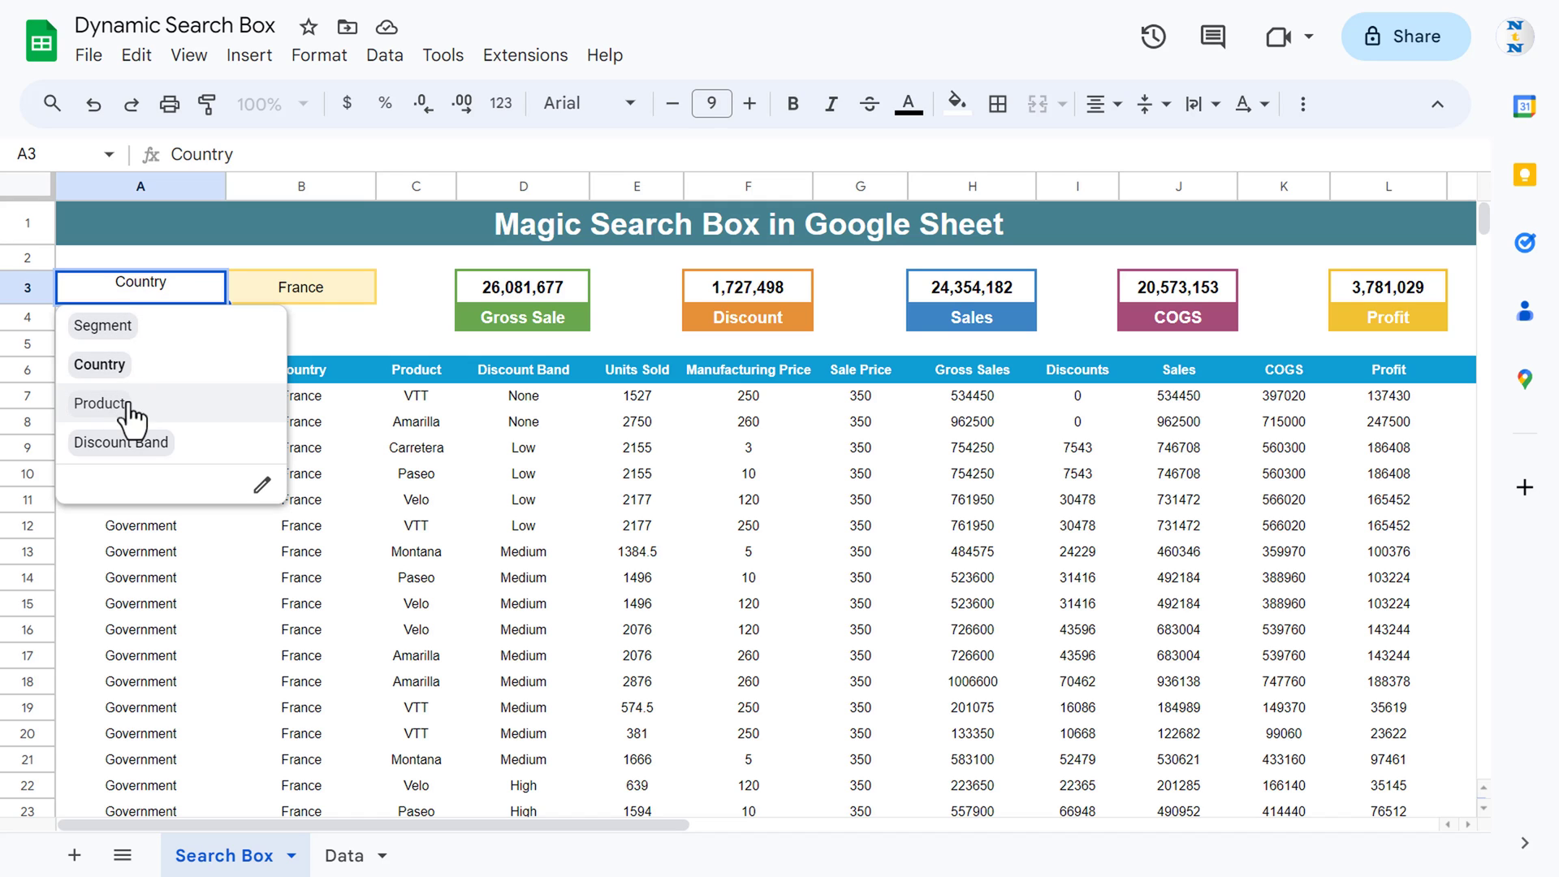
{"action": "left_click", "coordinate": [357, 325]}
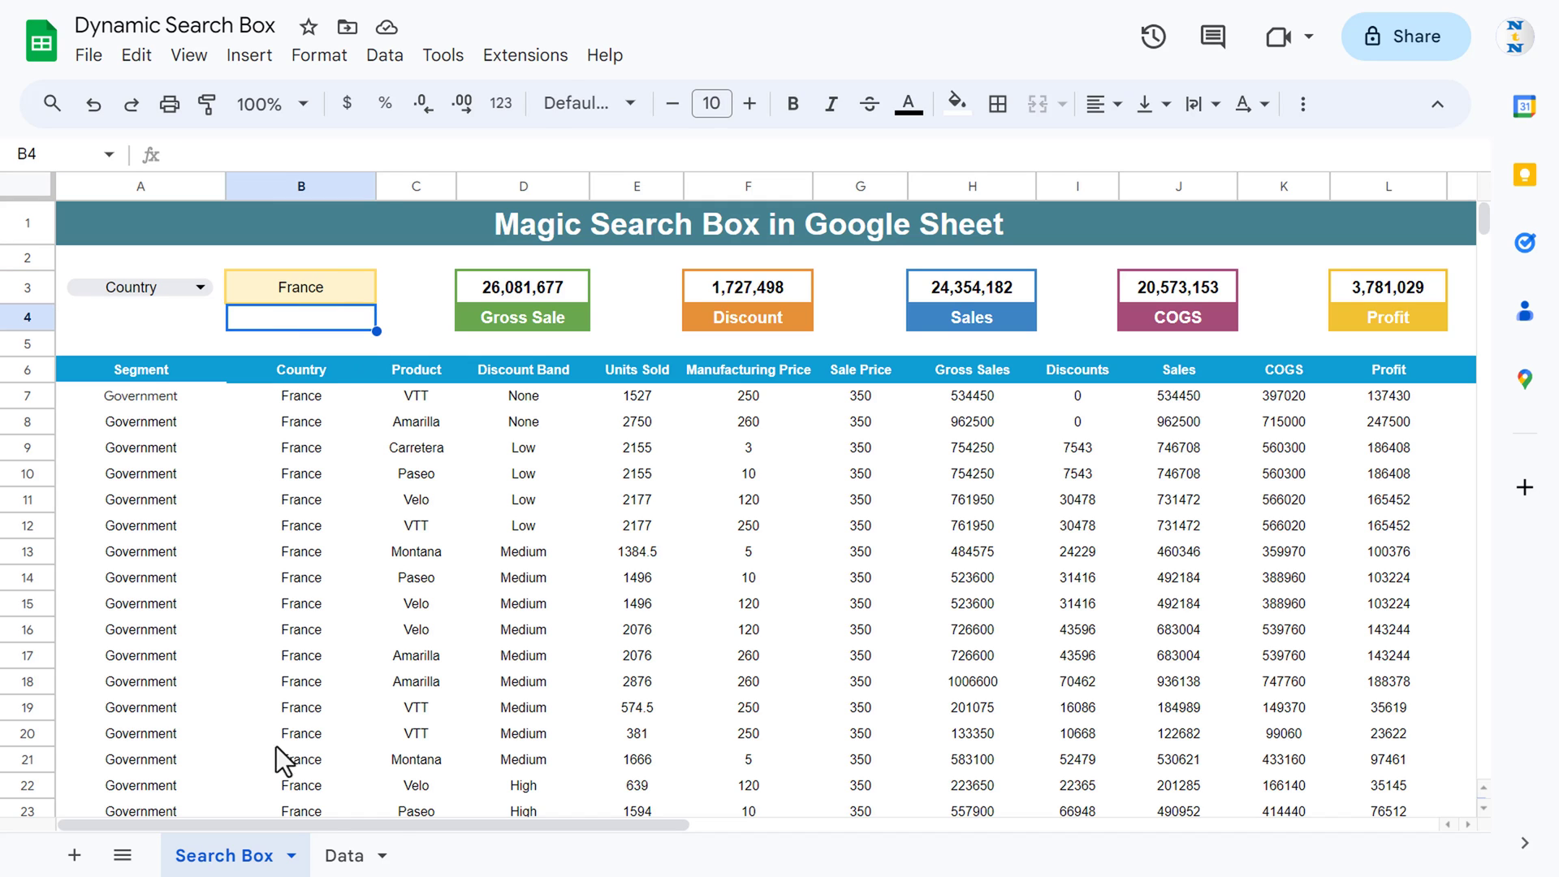
Review the Data sheet's header row from Segment across to Gross Sales.
{"action": "left_click", "coordinate": [344, 856]}
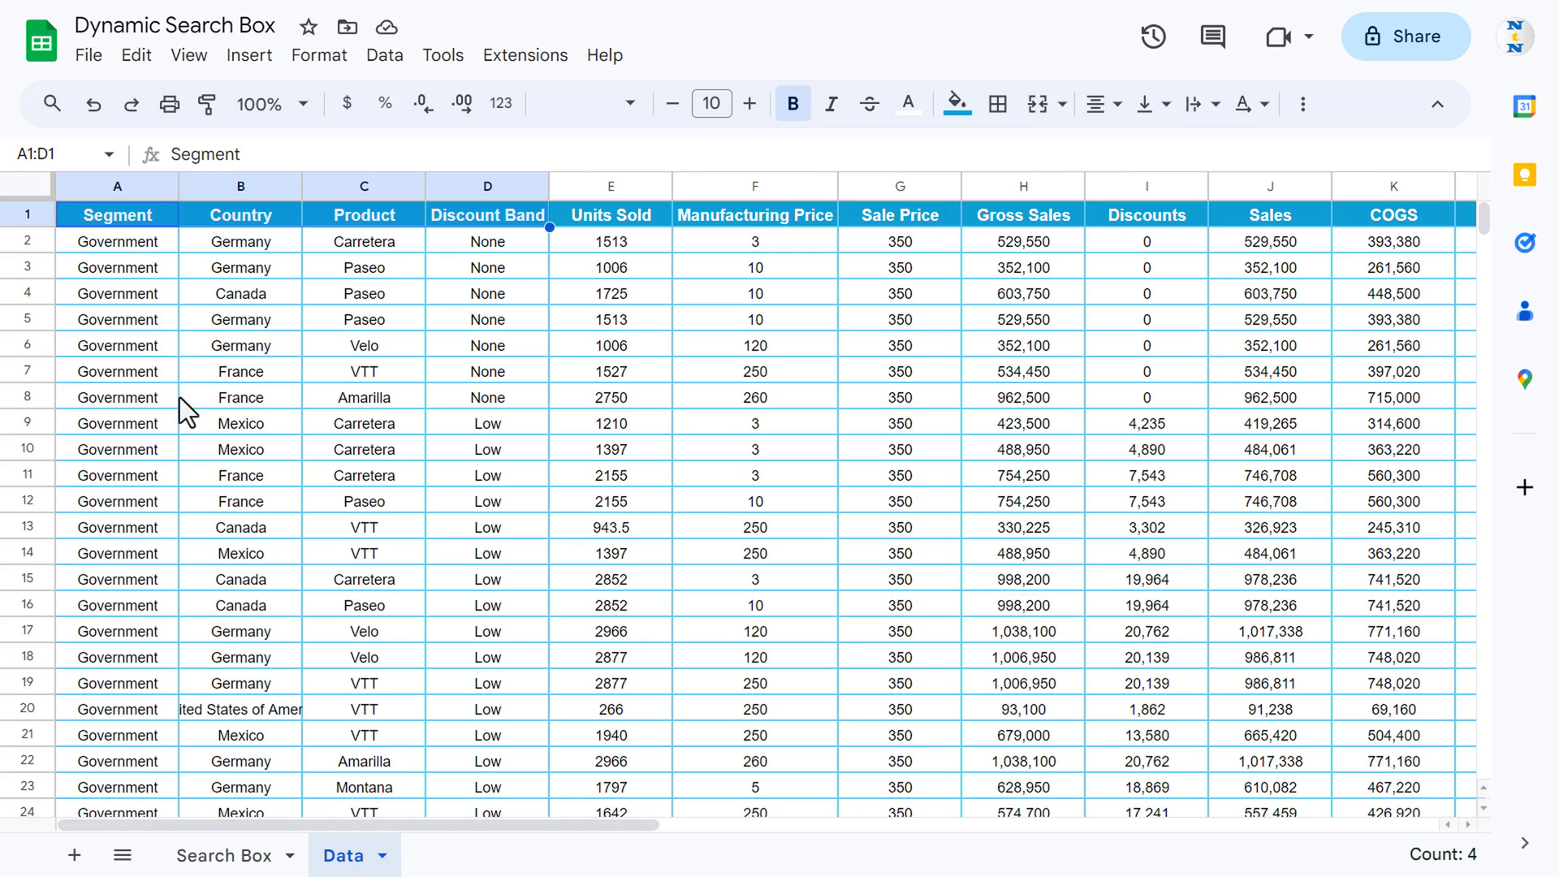
{"action": "left_click", "coordinate": [112, 217]}
{"action": "key", "text": "Right"}
{"action": "key", "text": "Right"}
{"action": "key", "text": "Right"}
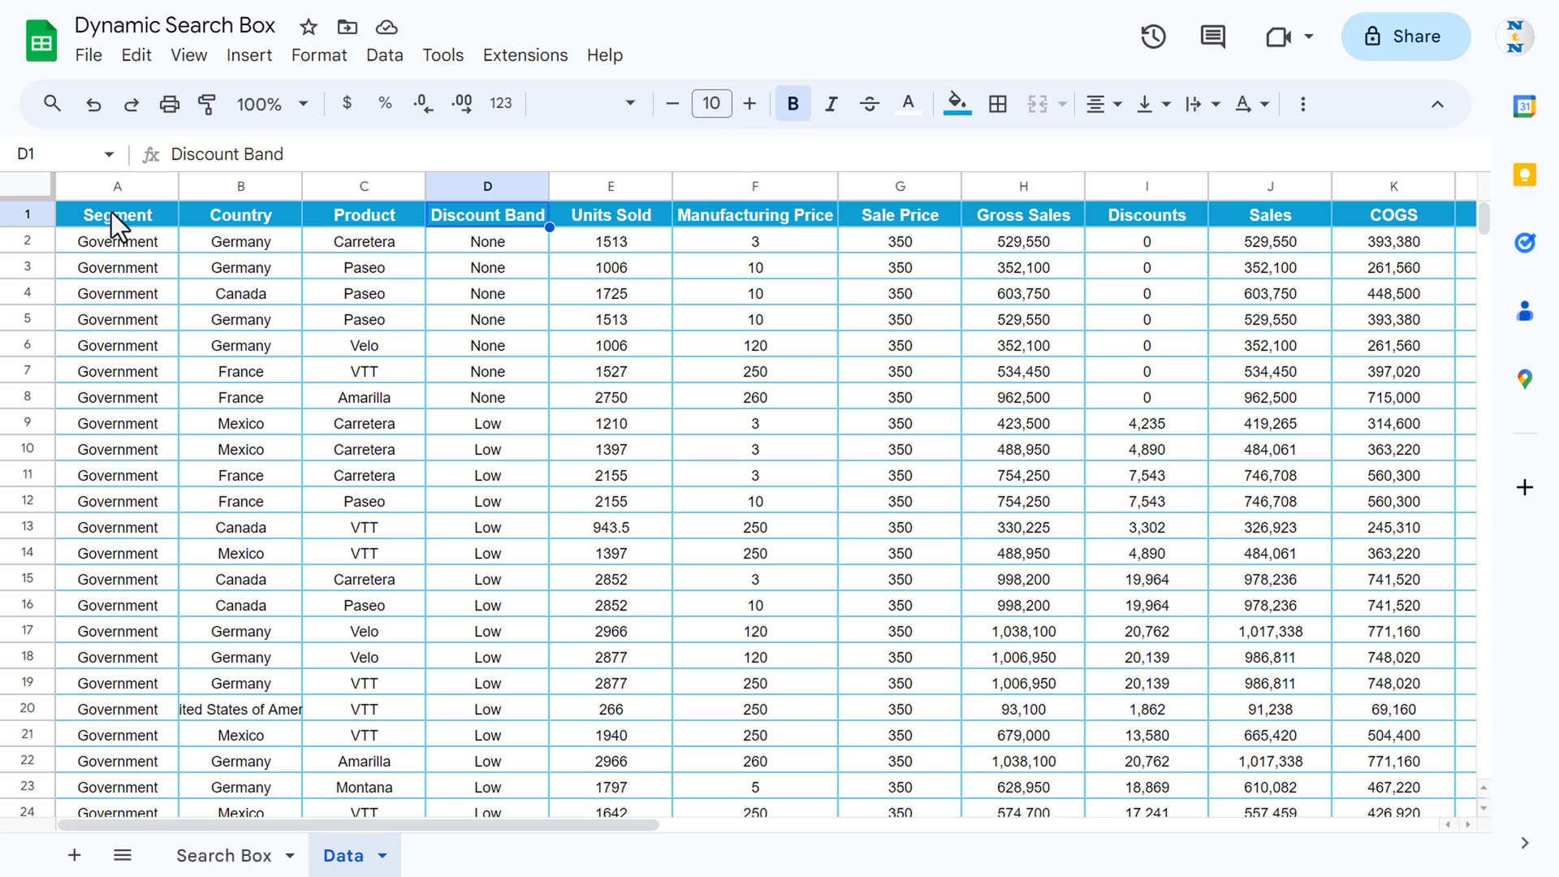
{"action": "key", "text": "Right"}
{"action": "key", "text": "Left"}
{"action": "key", "text": "Right"}
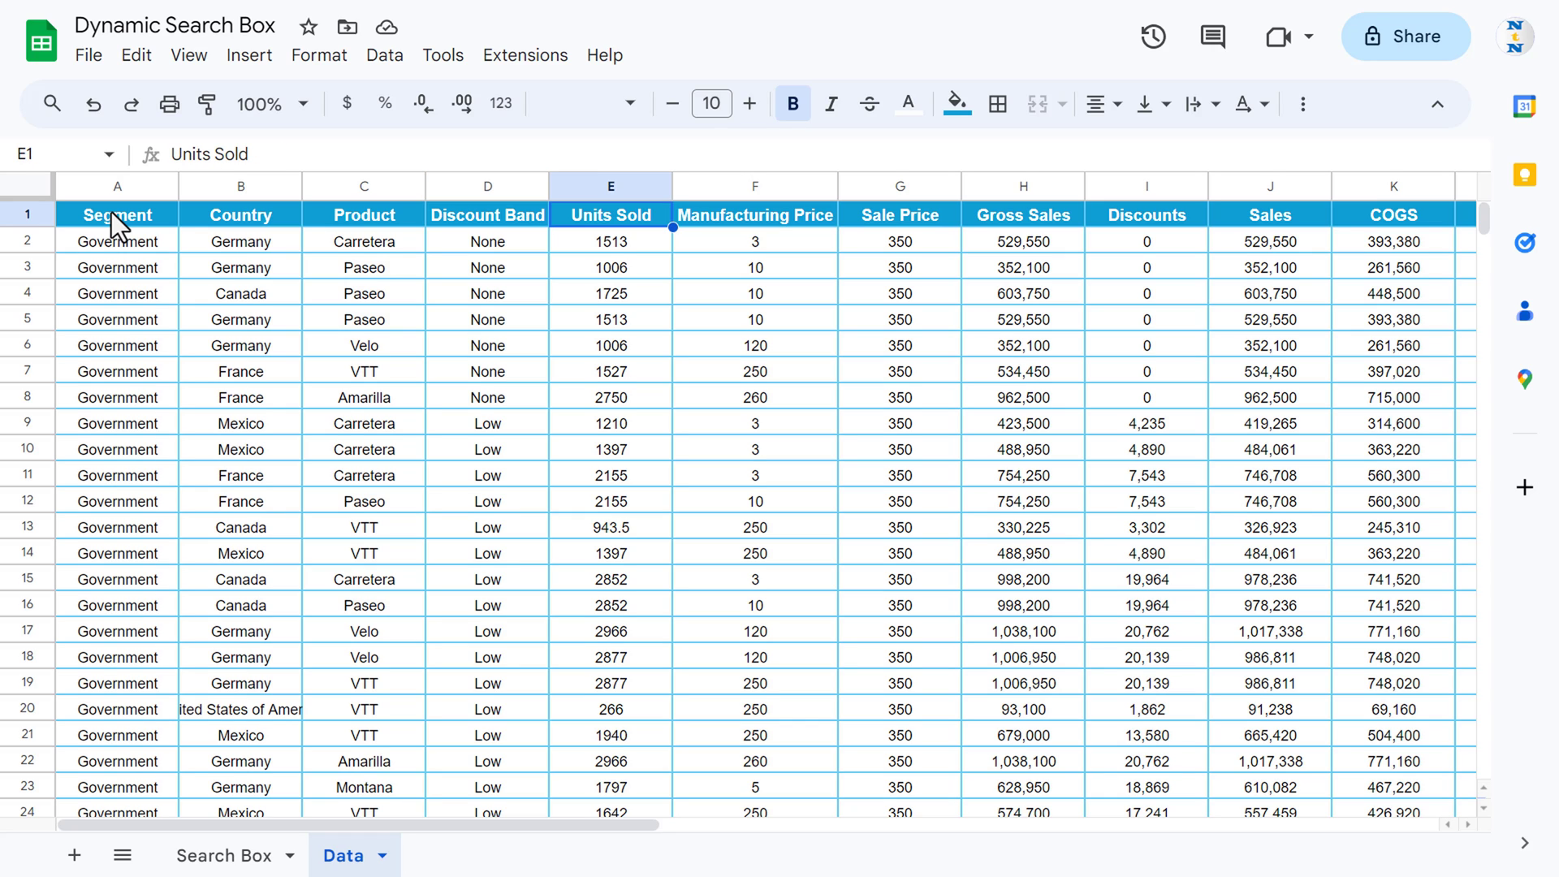
{"action": "key", "text": "Right"}
{"action": "key", "text": "Right"}
{"action": "key", "text": "Right"}
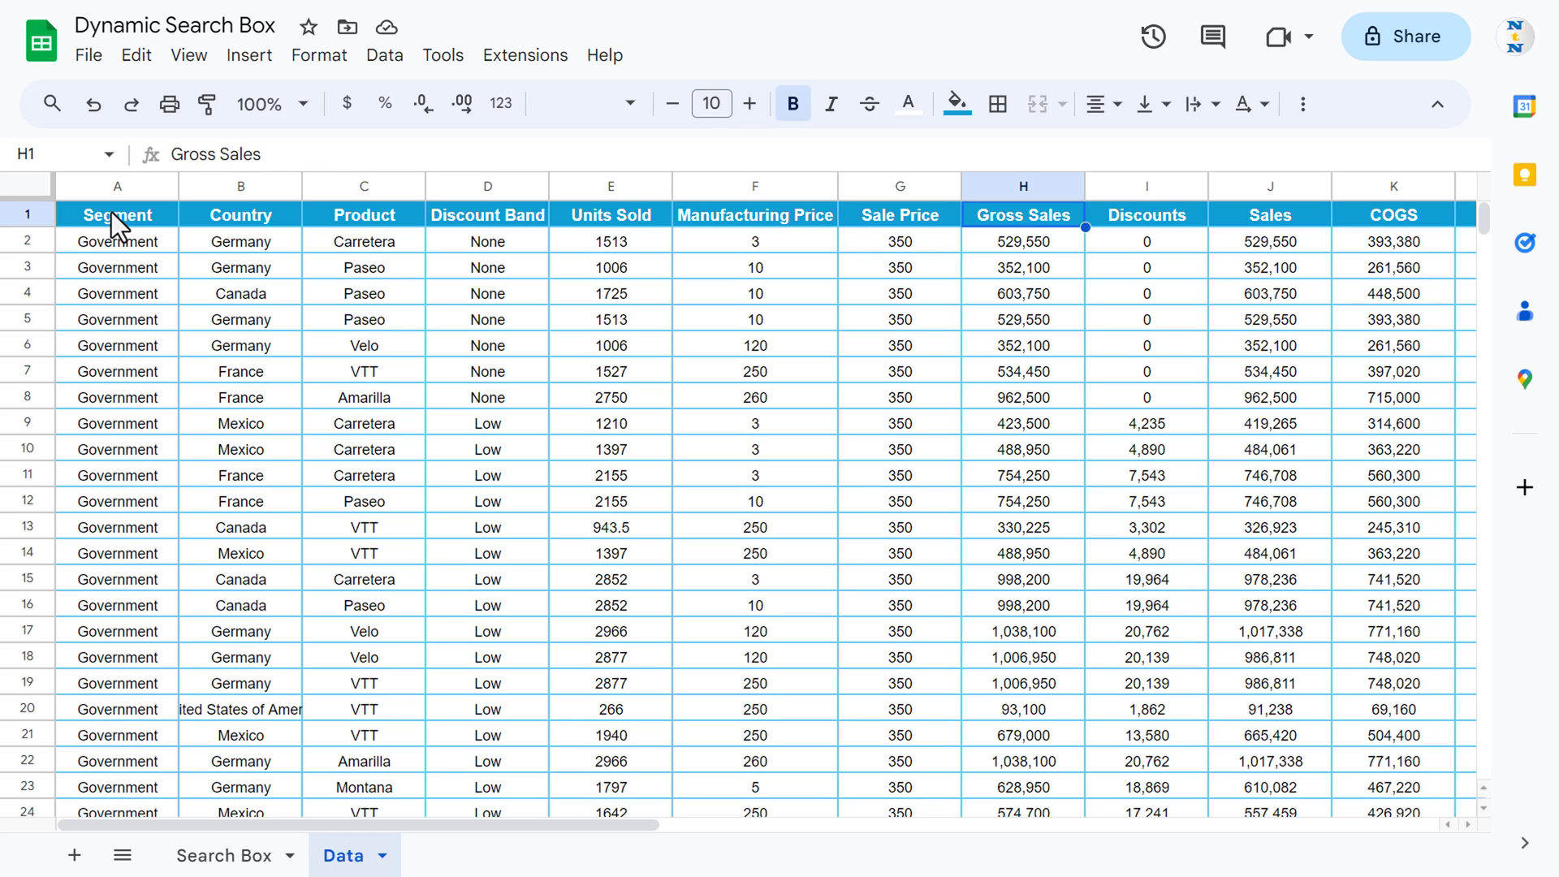
{"action": "key", "text": "Right"}
{"action": "key", "text": "Right"}
{"action": "key", "text": "Right"}
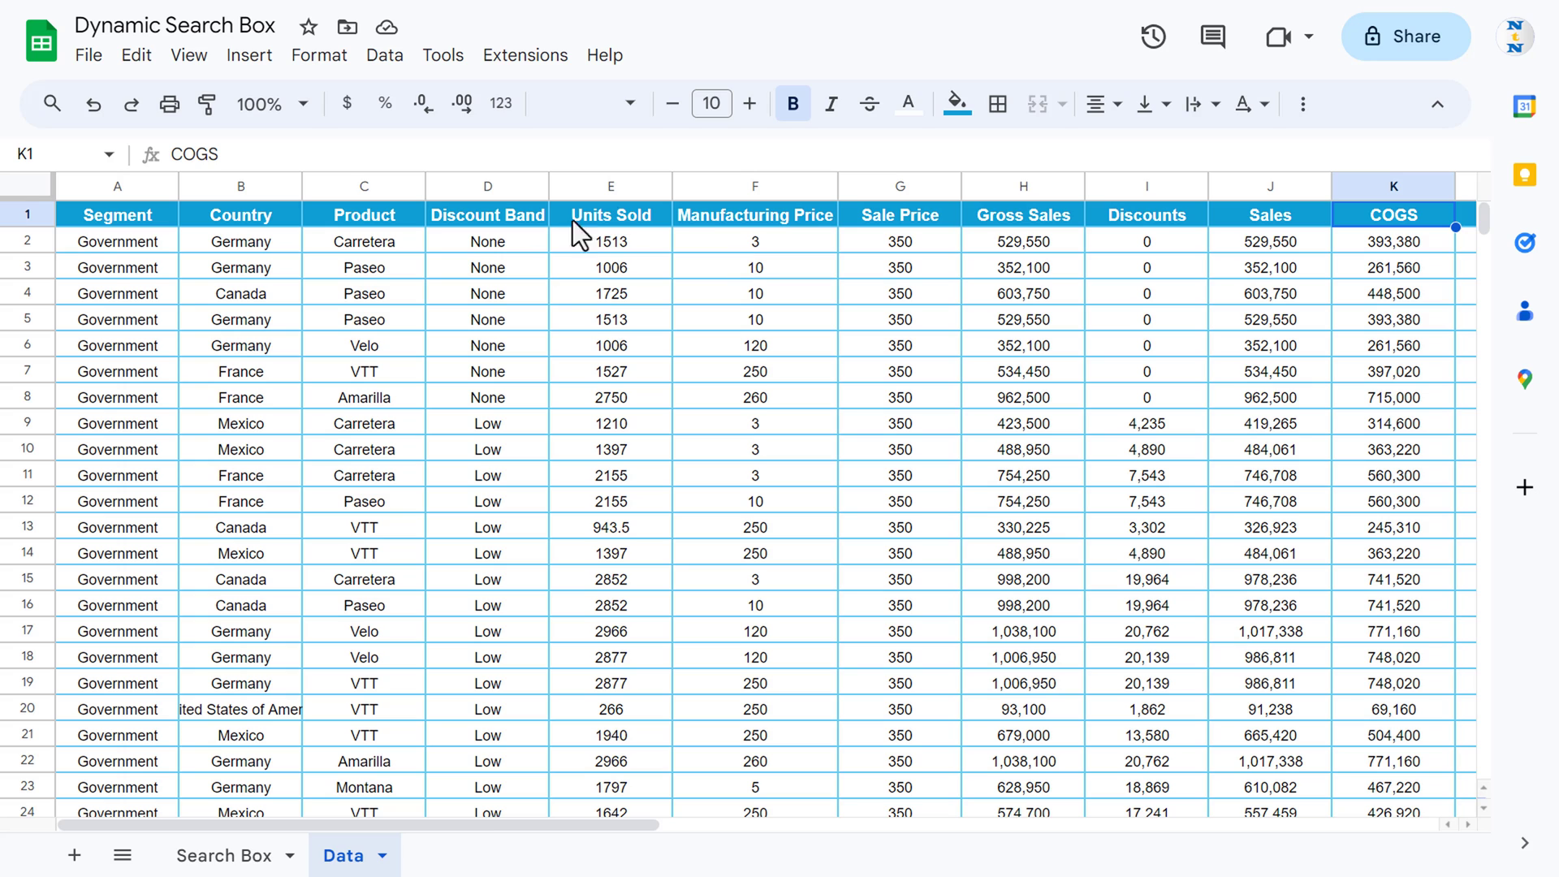
Back on the Search Box dashboard, switch the search column to Product.
{"action": "left_click", "coordinate": [244, 855]}
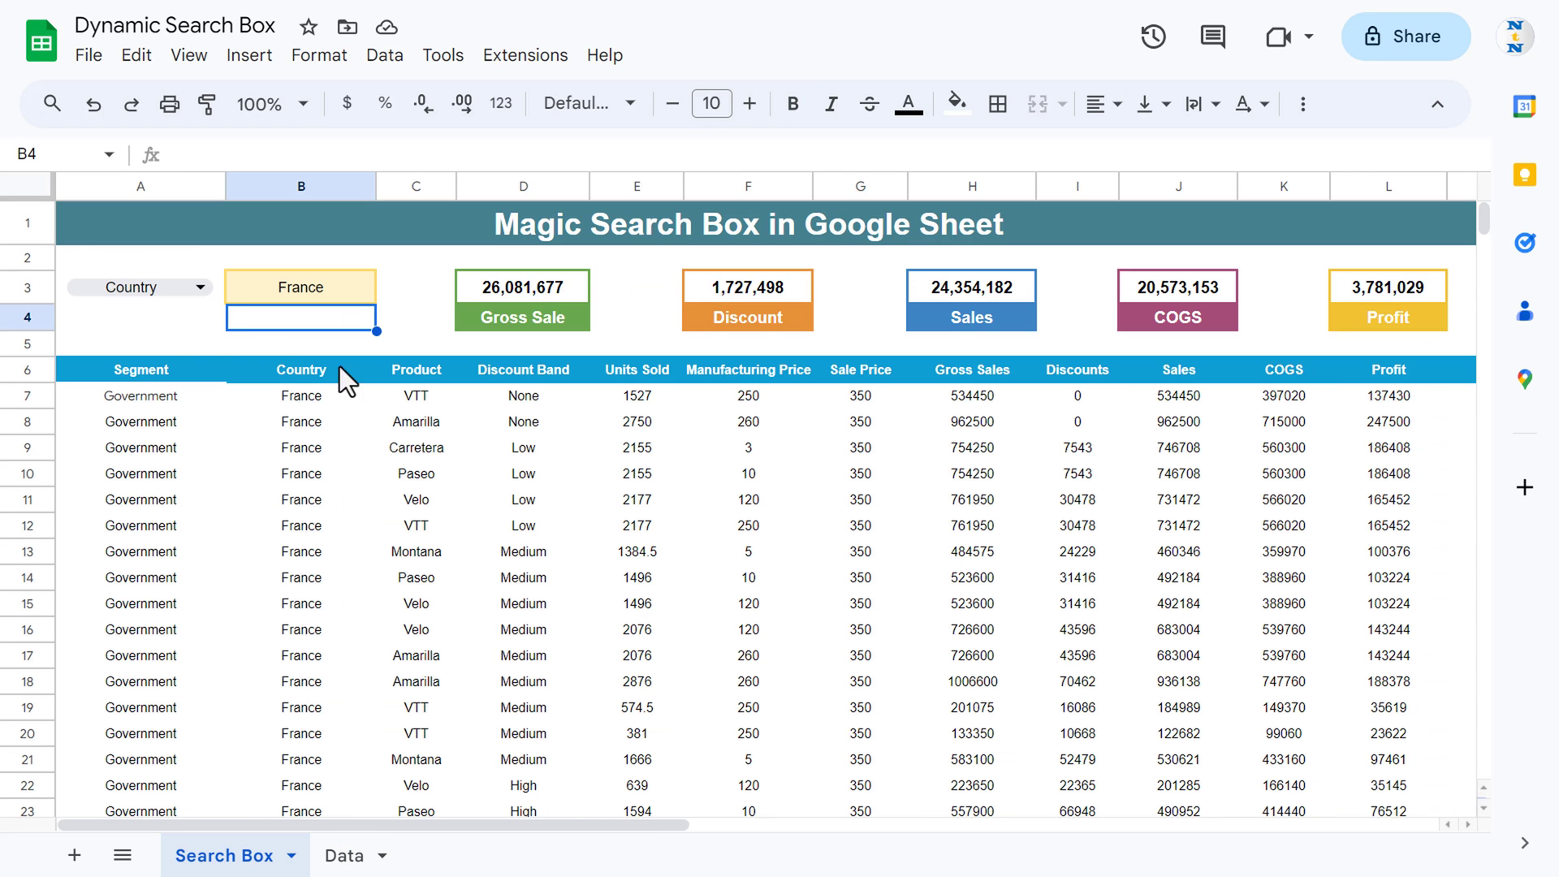
{"action": "left_click", "coordinate": [169, 329]}
{"action": "left_click", "coordinate": [201, 291]}
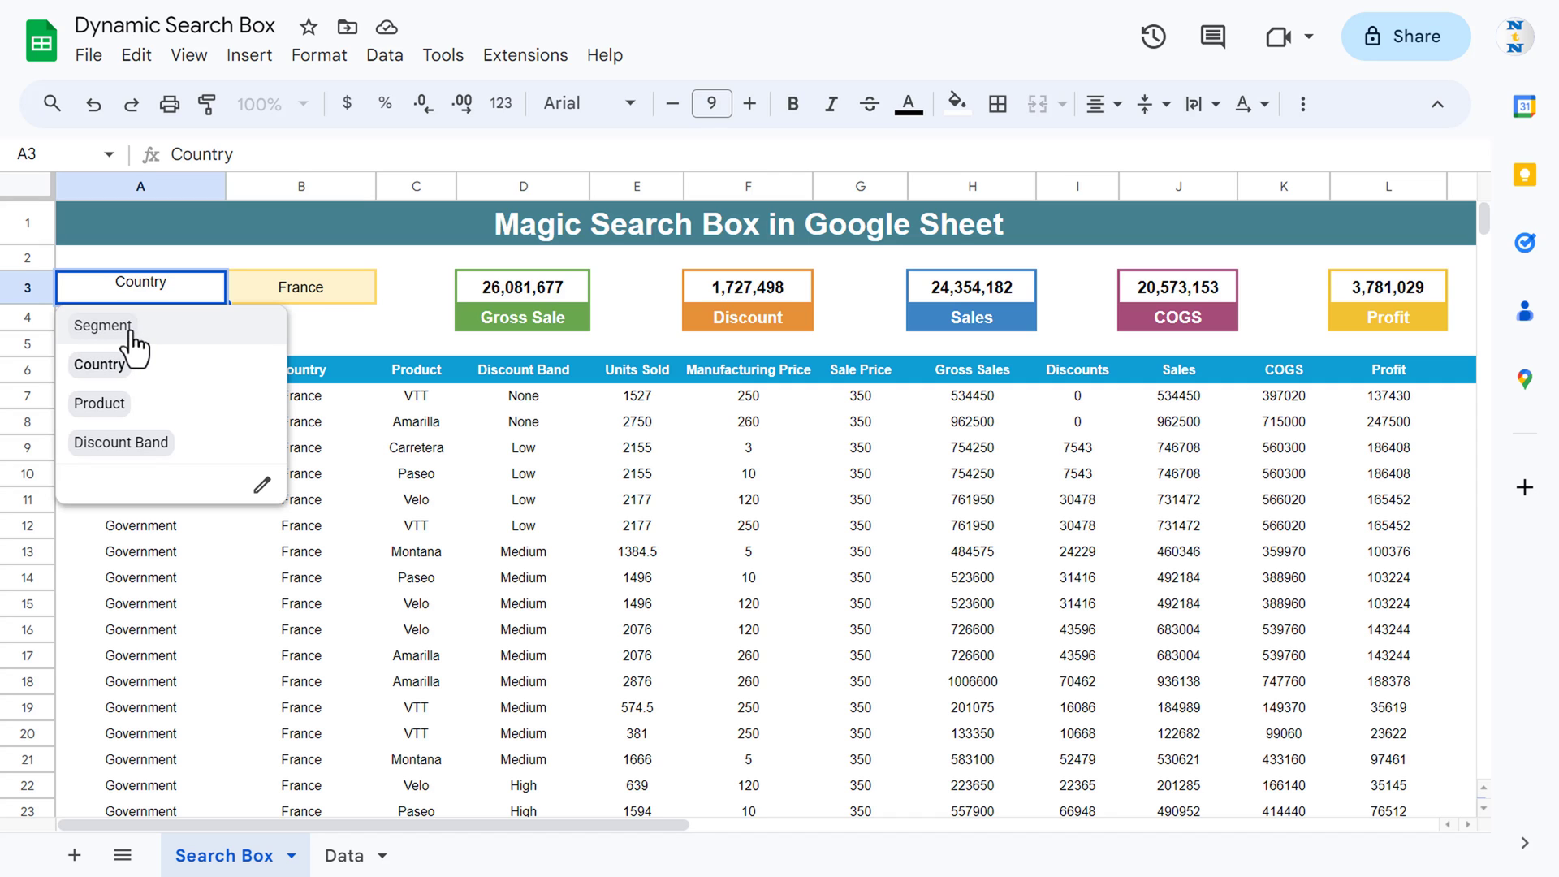
{"action": "left_click", "coordinate": [122, 406]}
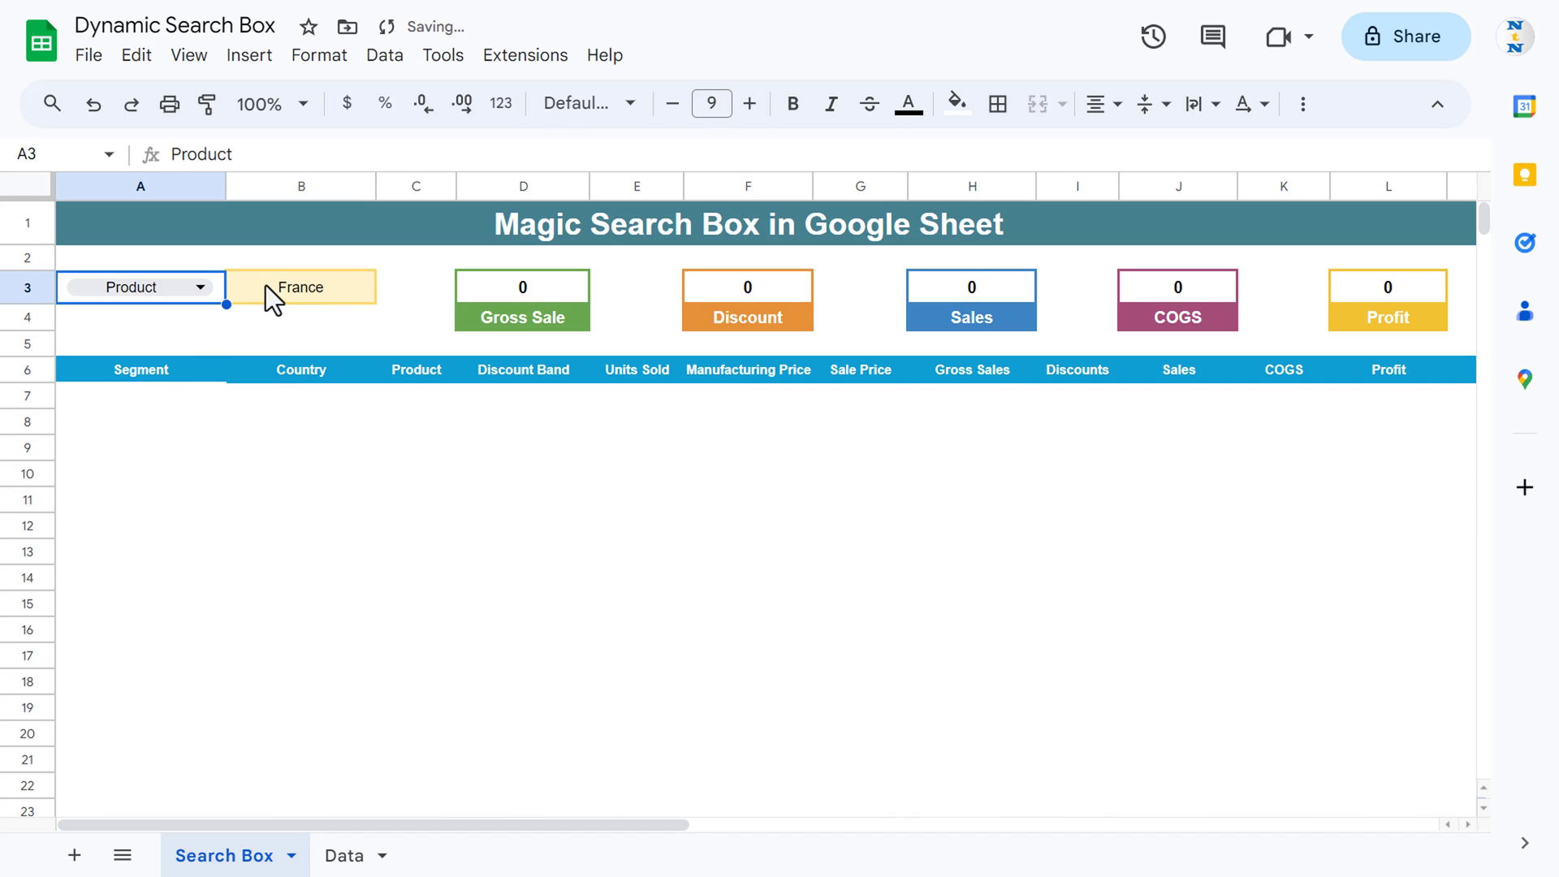
Replace the France search term with Vtt.
{"action": "left_click", "coordinate": [268, 287]}
{"action": "key", "text": "Delete"}
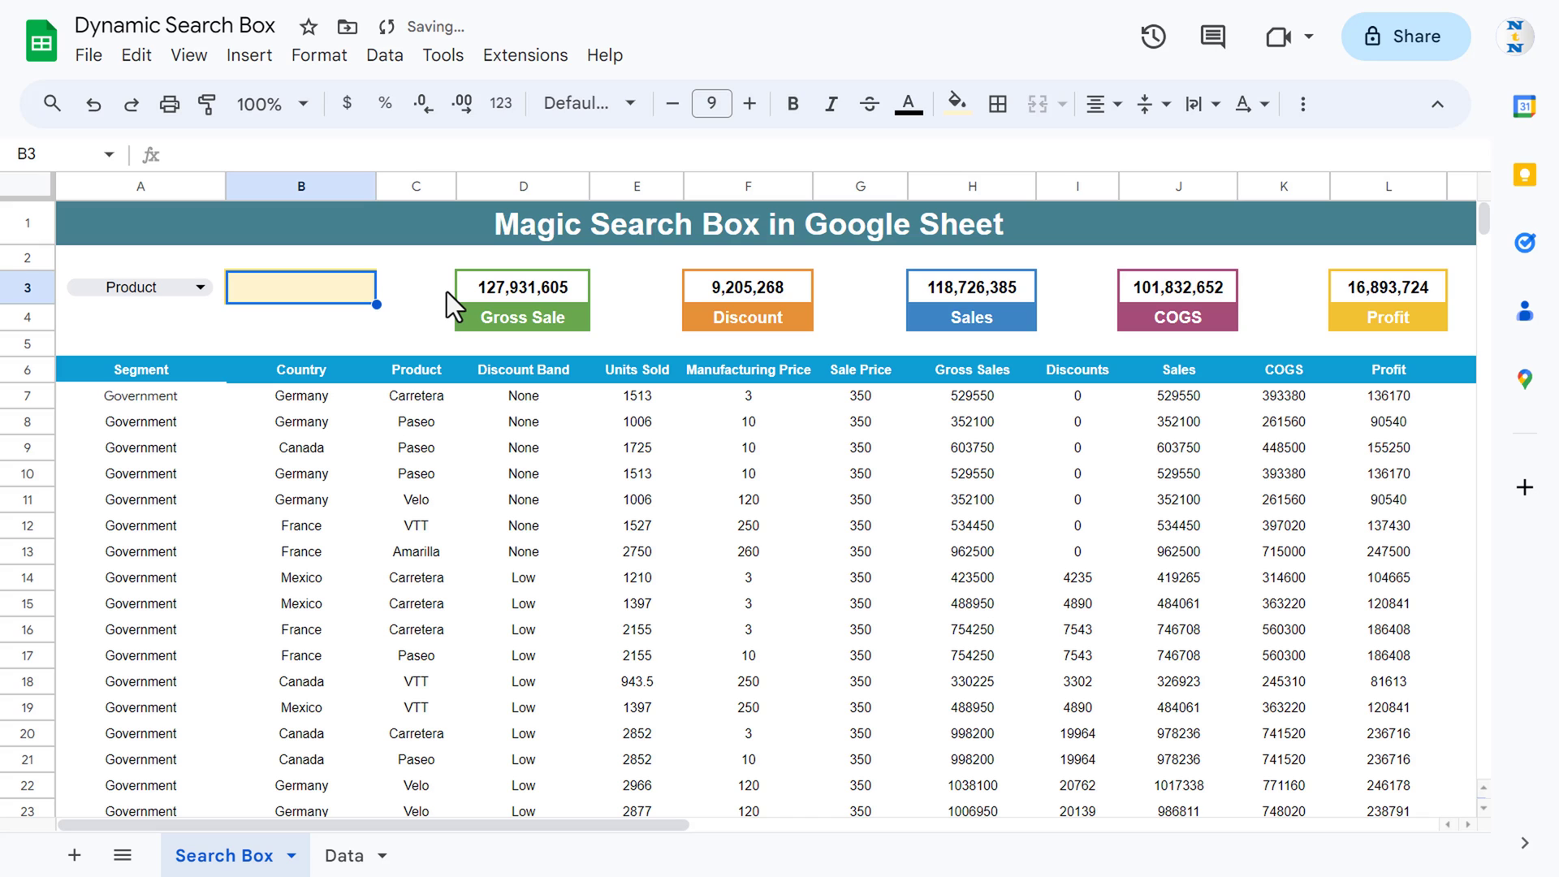
{"action": "type", "text": "Vtt"}
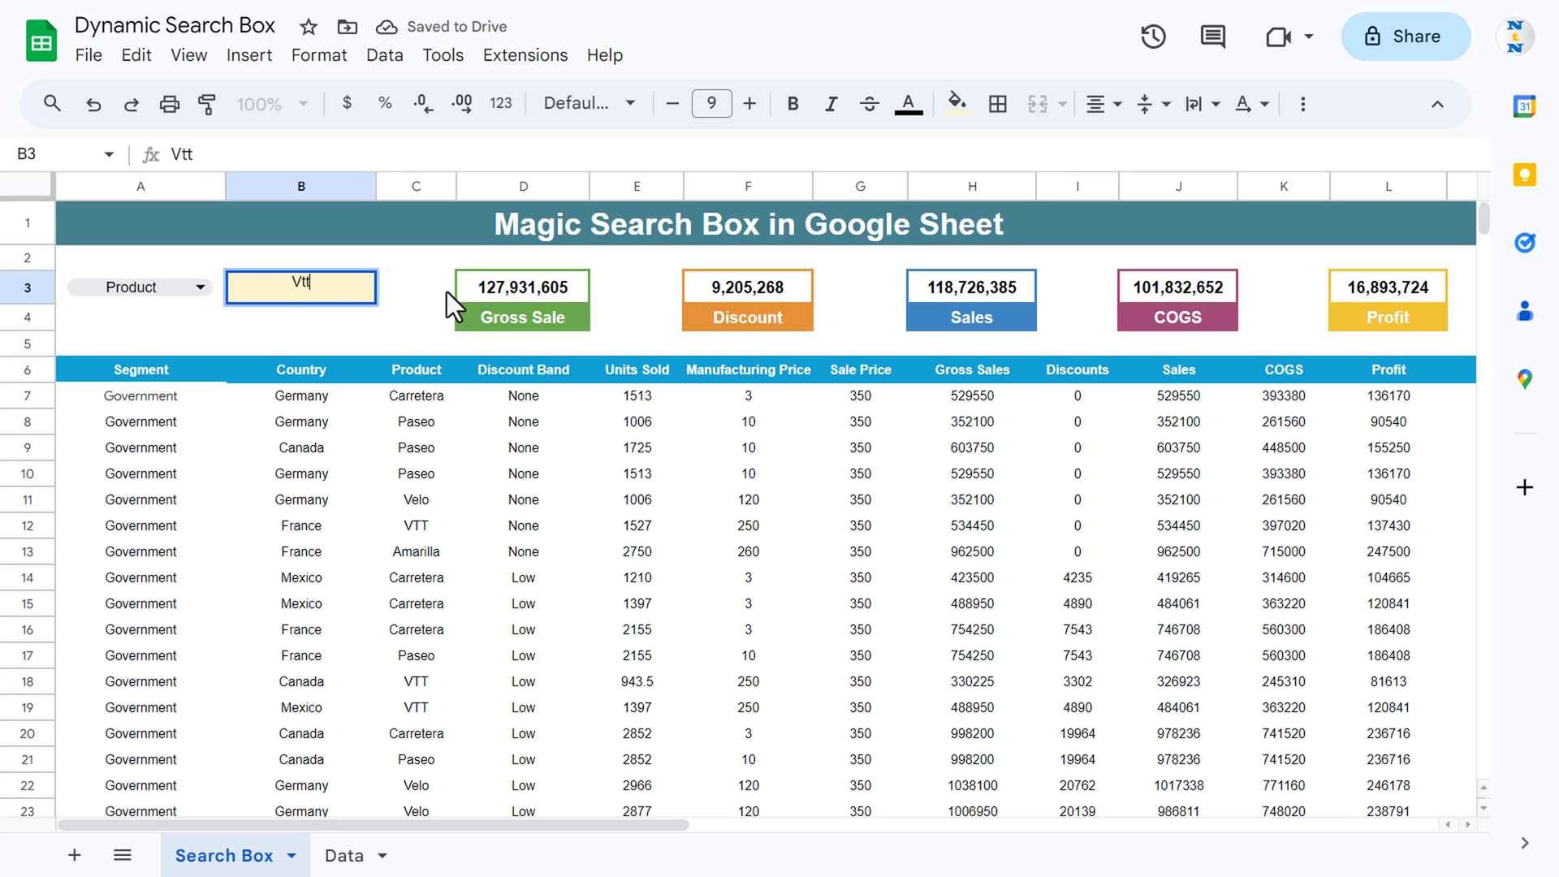
{"action": "key", "text": "Return"}
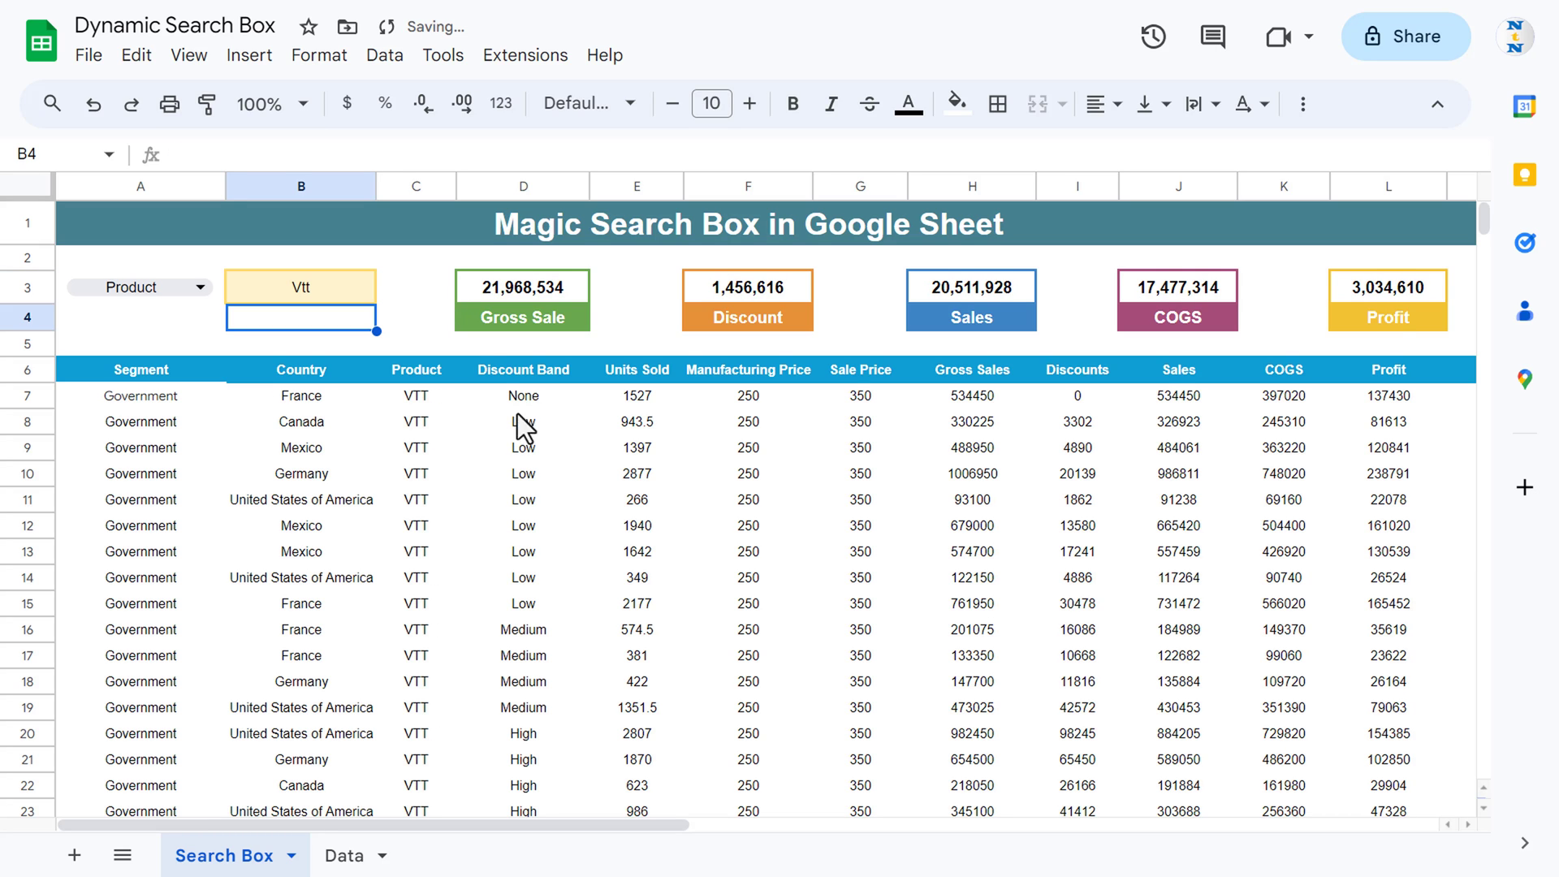
Change the search term to Am, then extend it to Amar.
{"action": "left_click", "coordinate": [367, 293]}
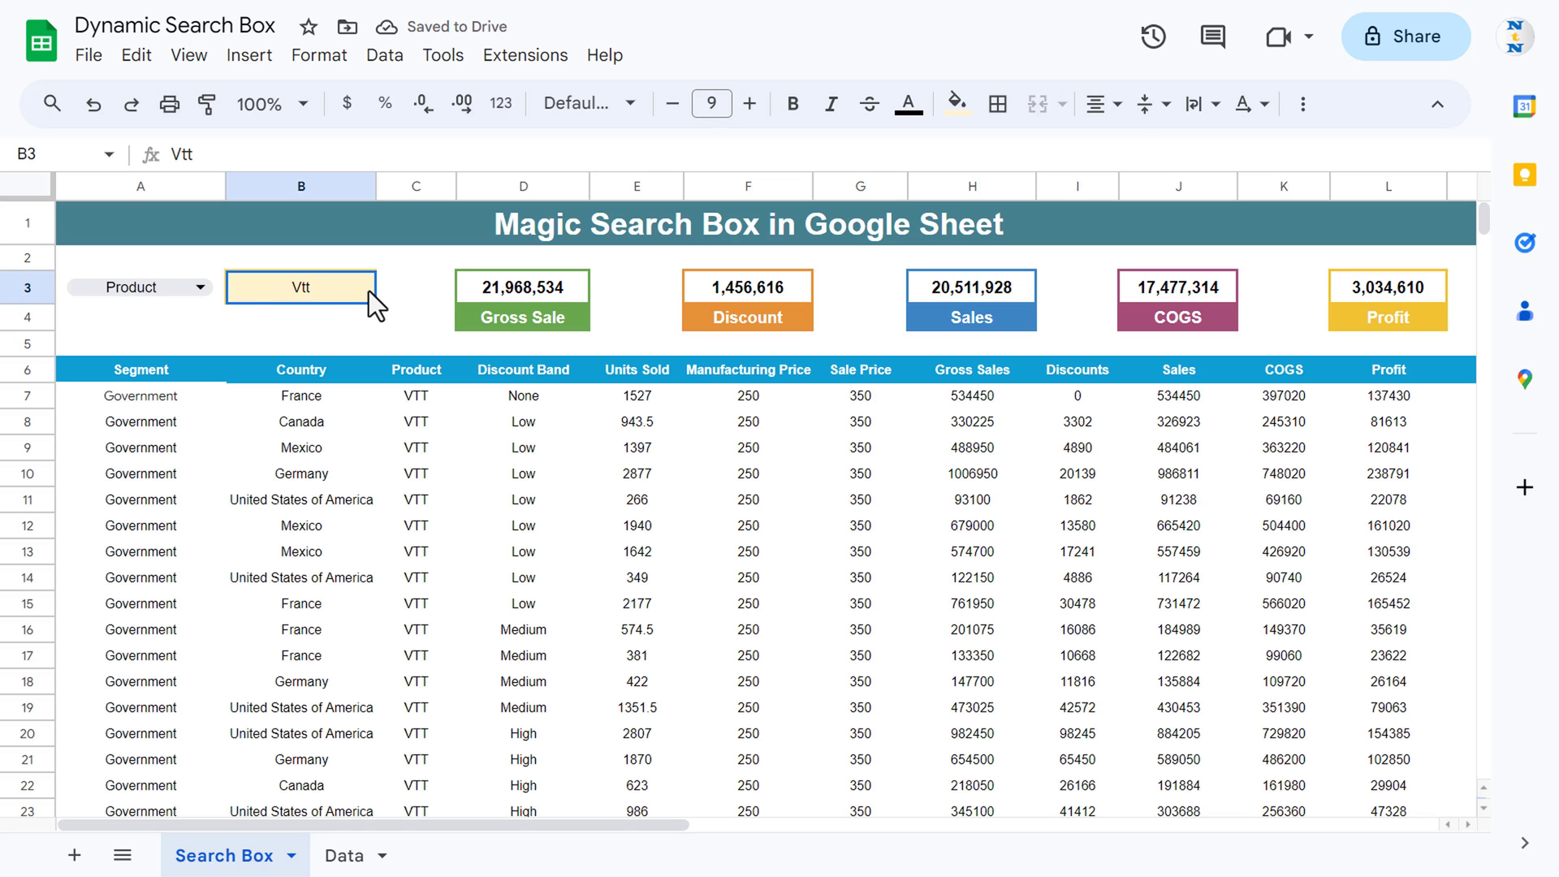
{"action": "type", "text": "A"}
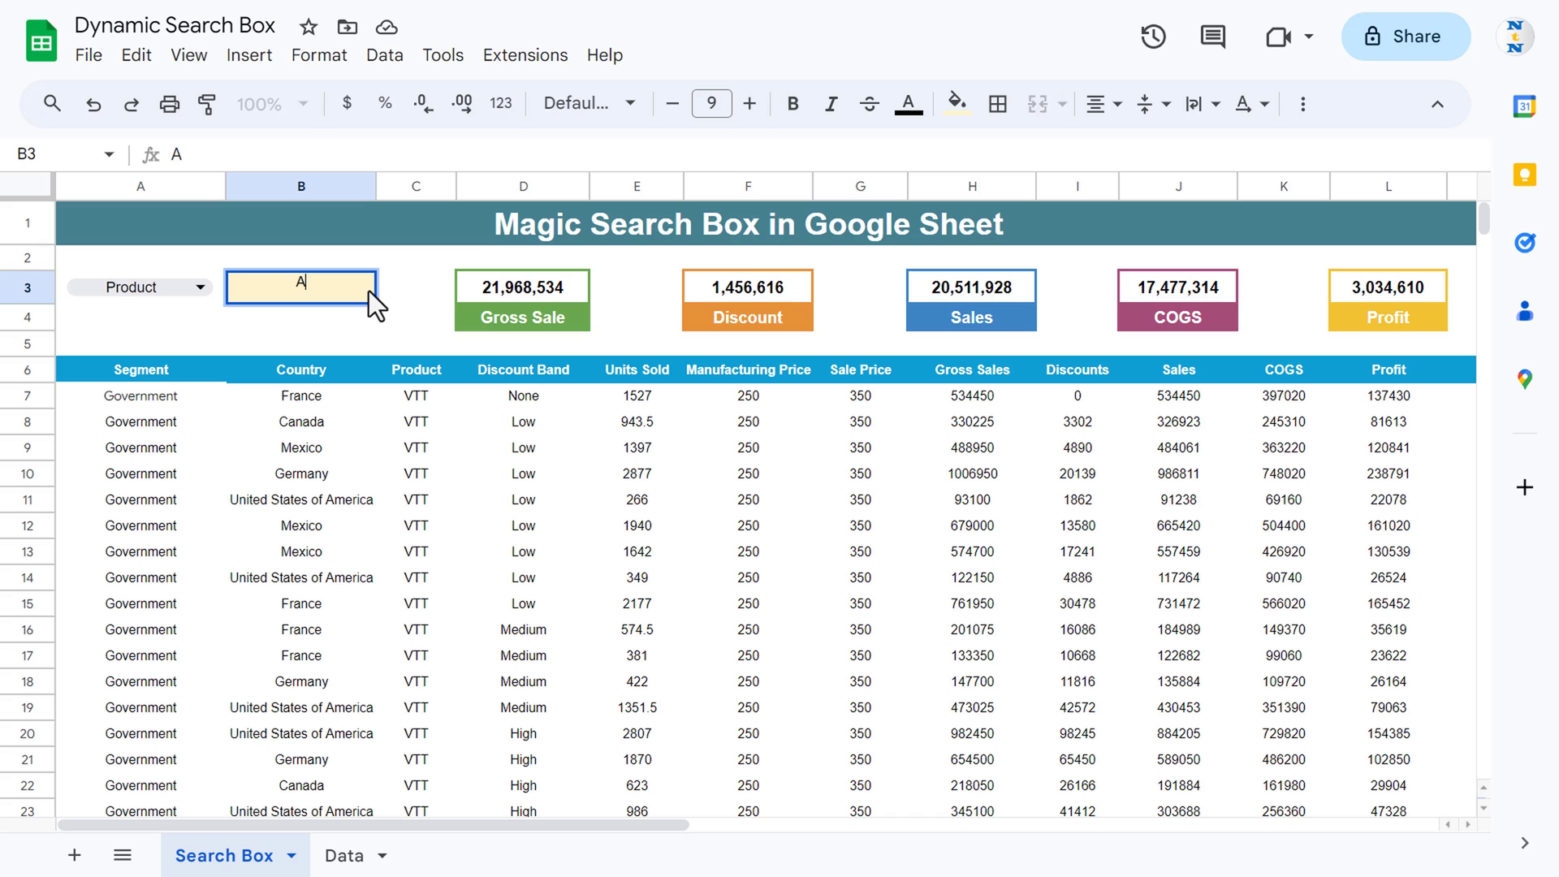
{"action": "type", "text": "m"}
{"action": "key", "text": "Return"}
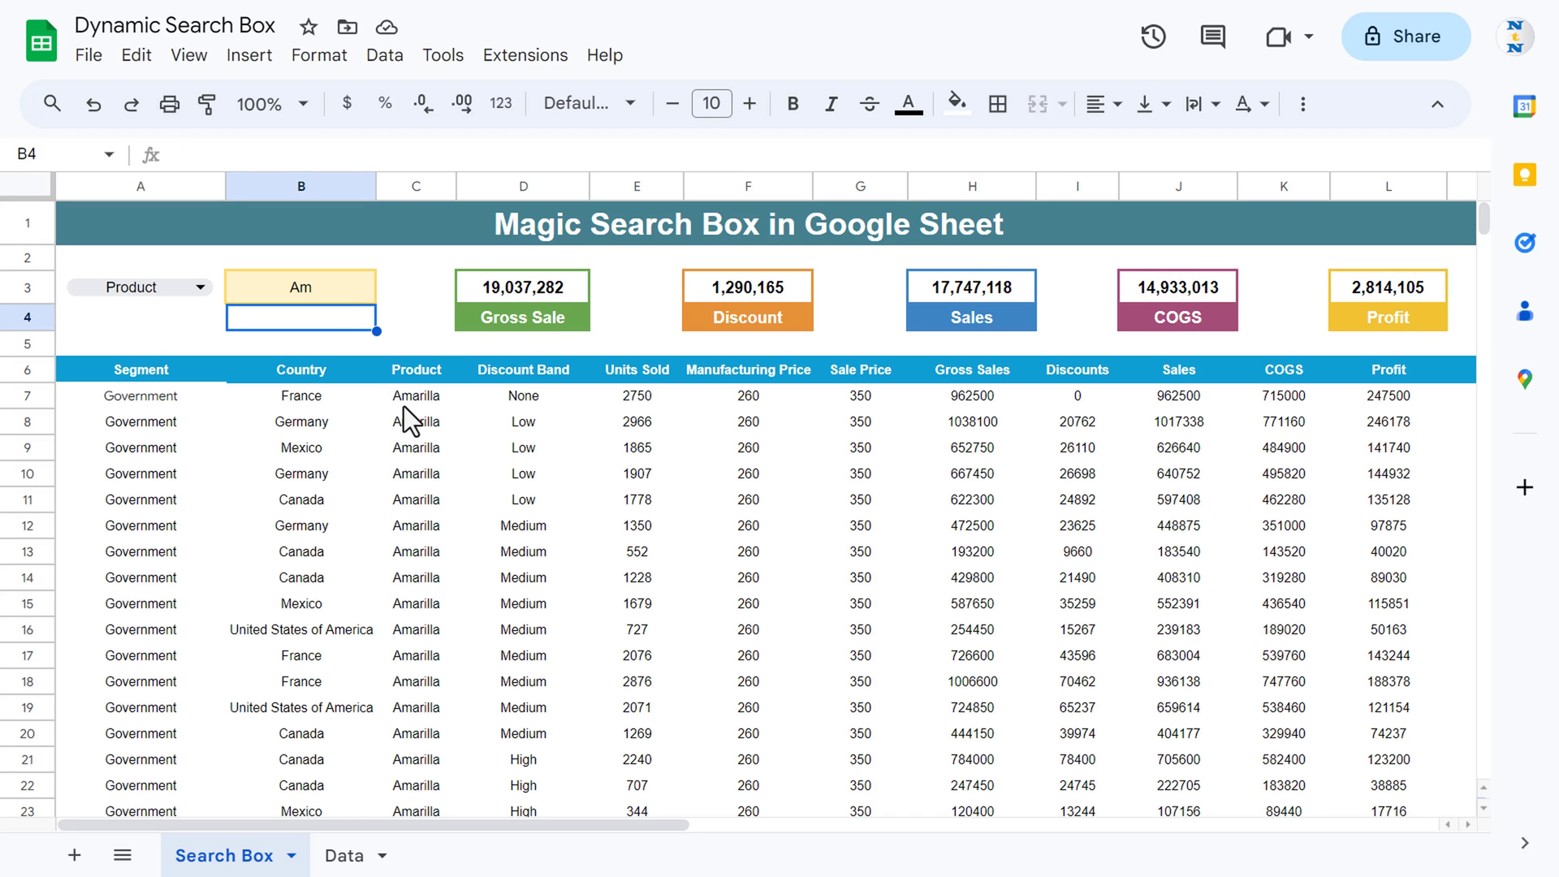
{"action": "left_click", "coordinate": [286, 297]}
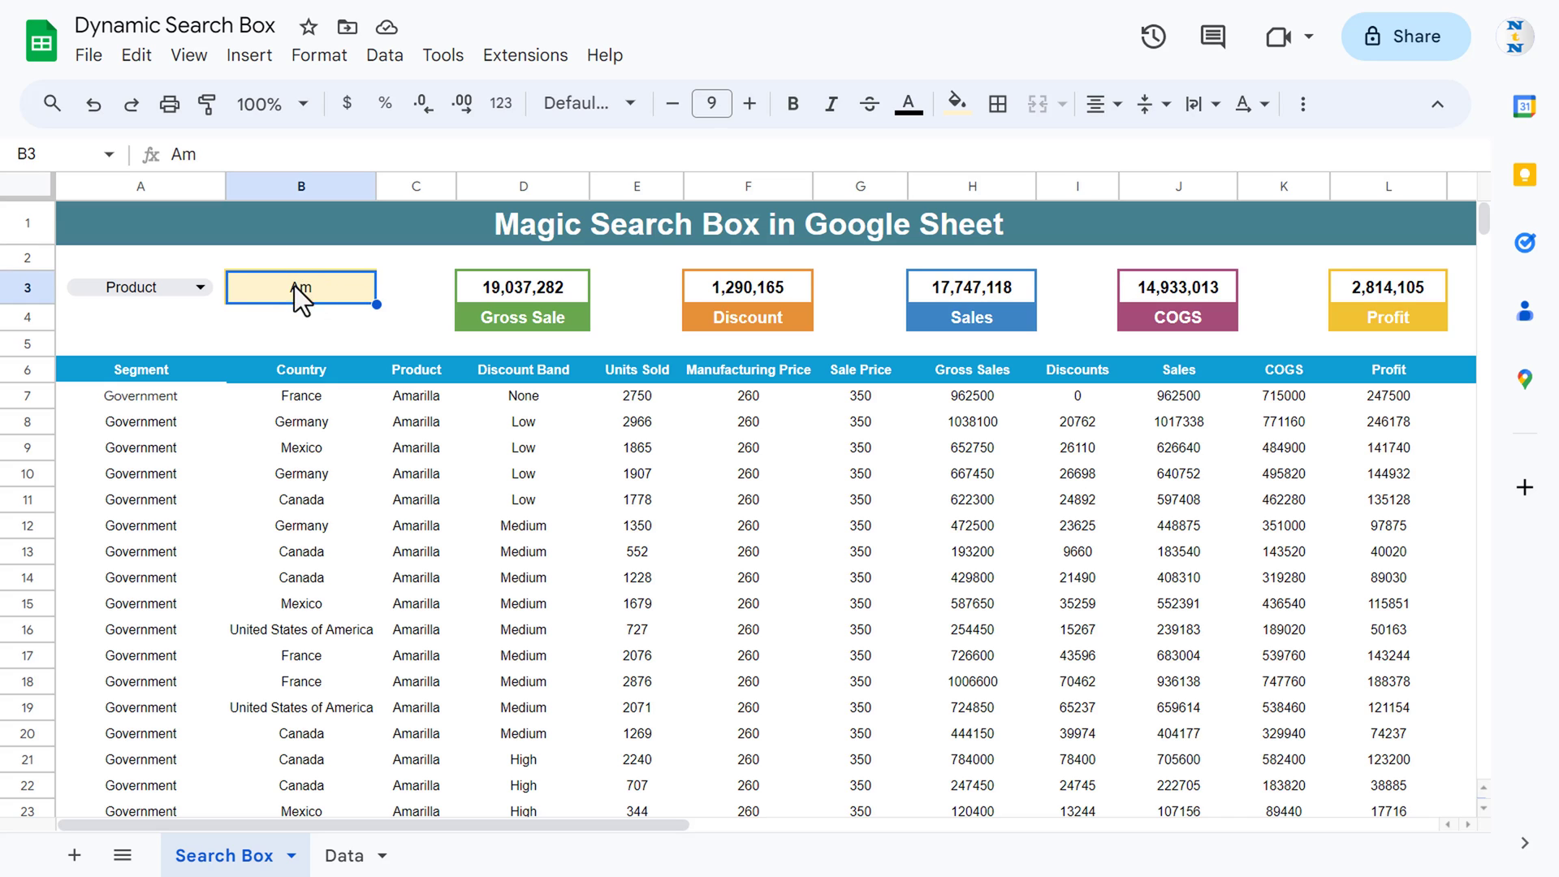
{"action": "double_click", "coordinate": [321, 286]}
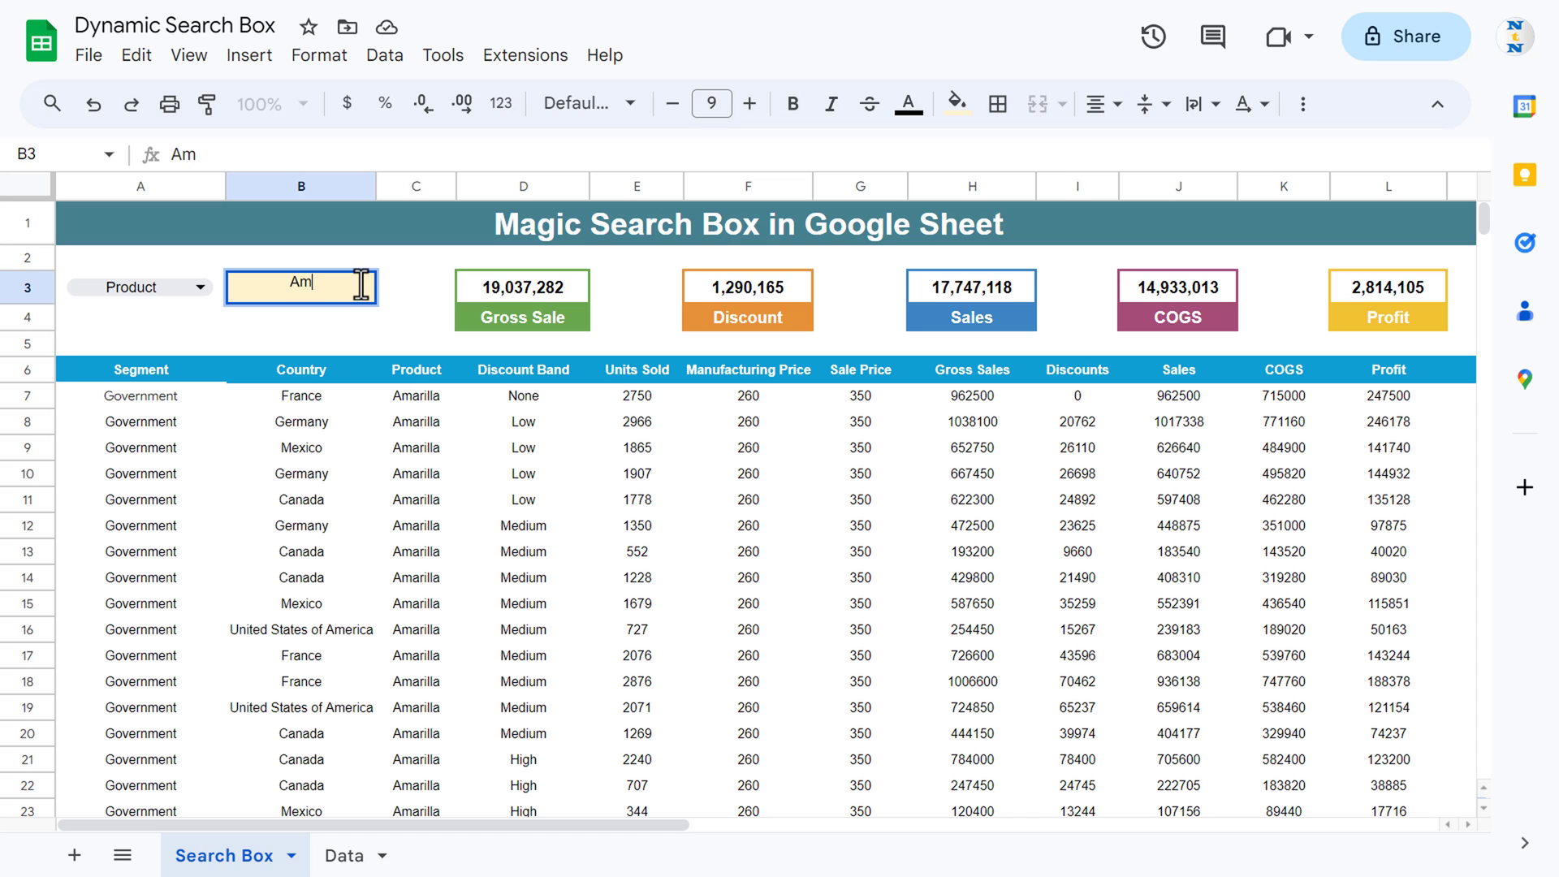
{"action": "type", "text": "ar"}
{"action": "key", "text": "Return"}
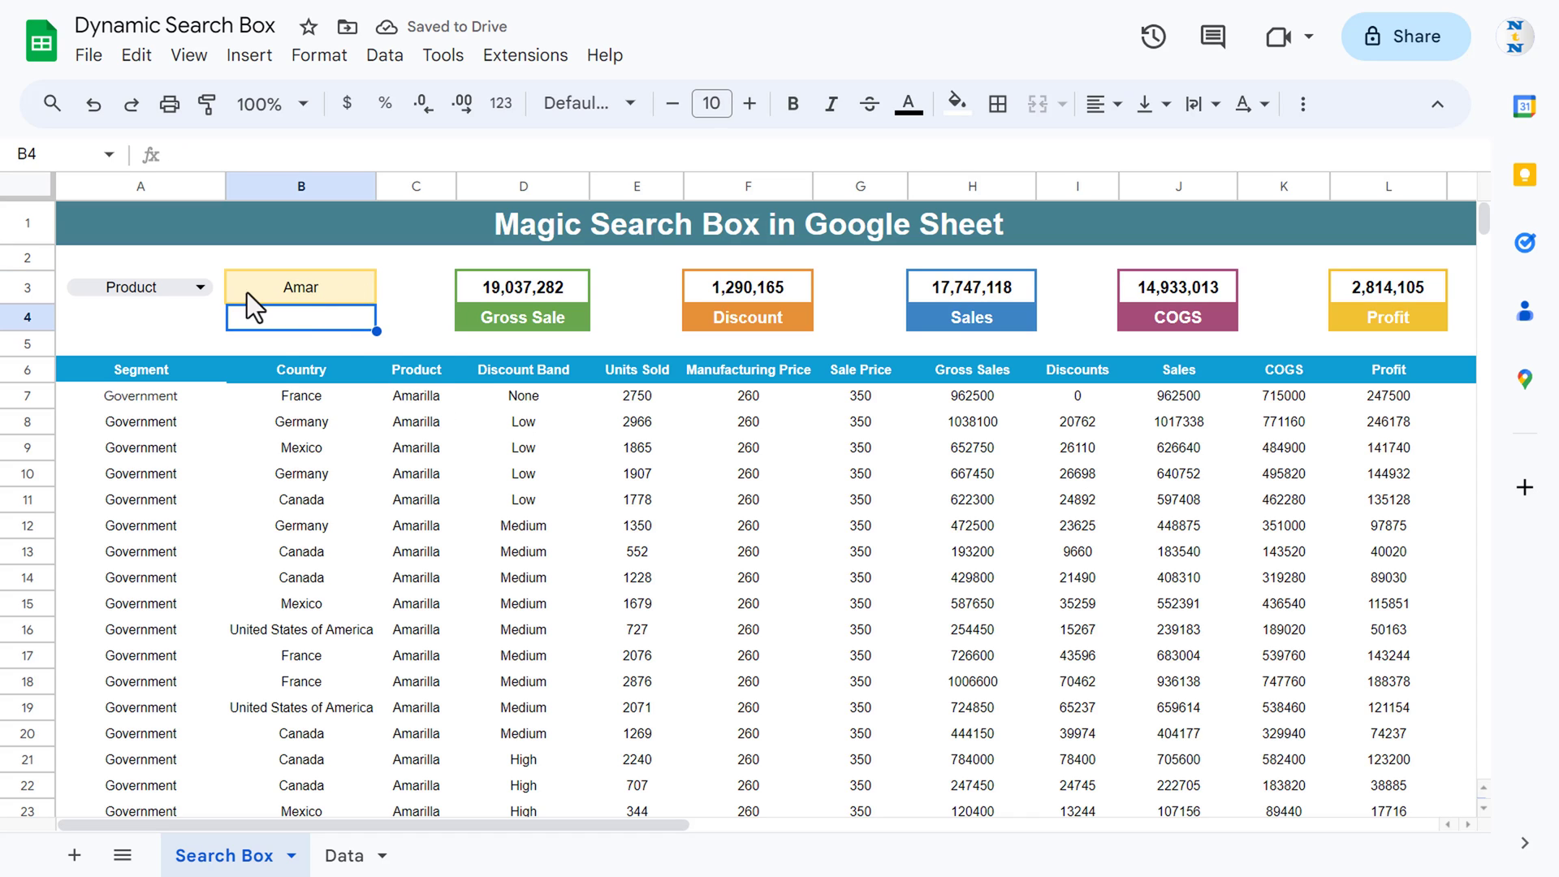
{"action": "left_click", "coordinate": [201, 288]}
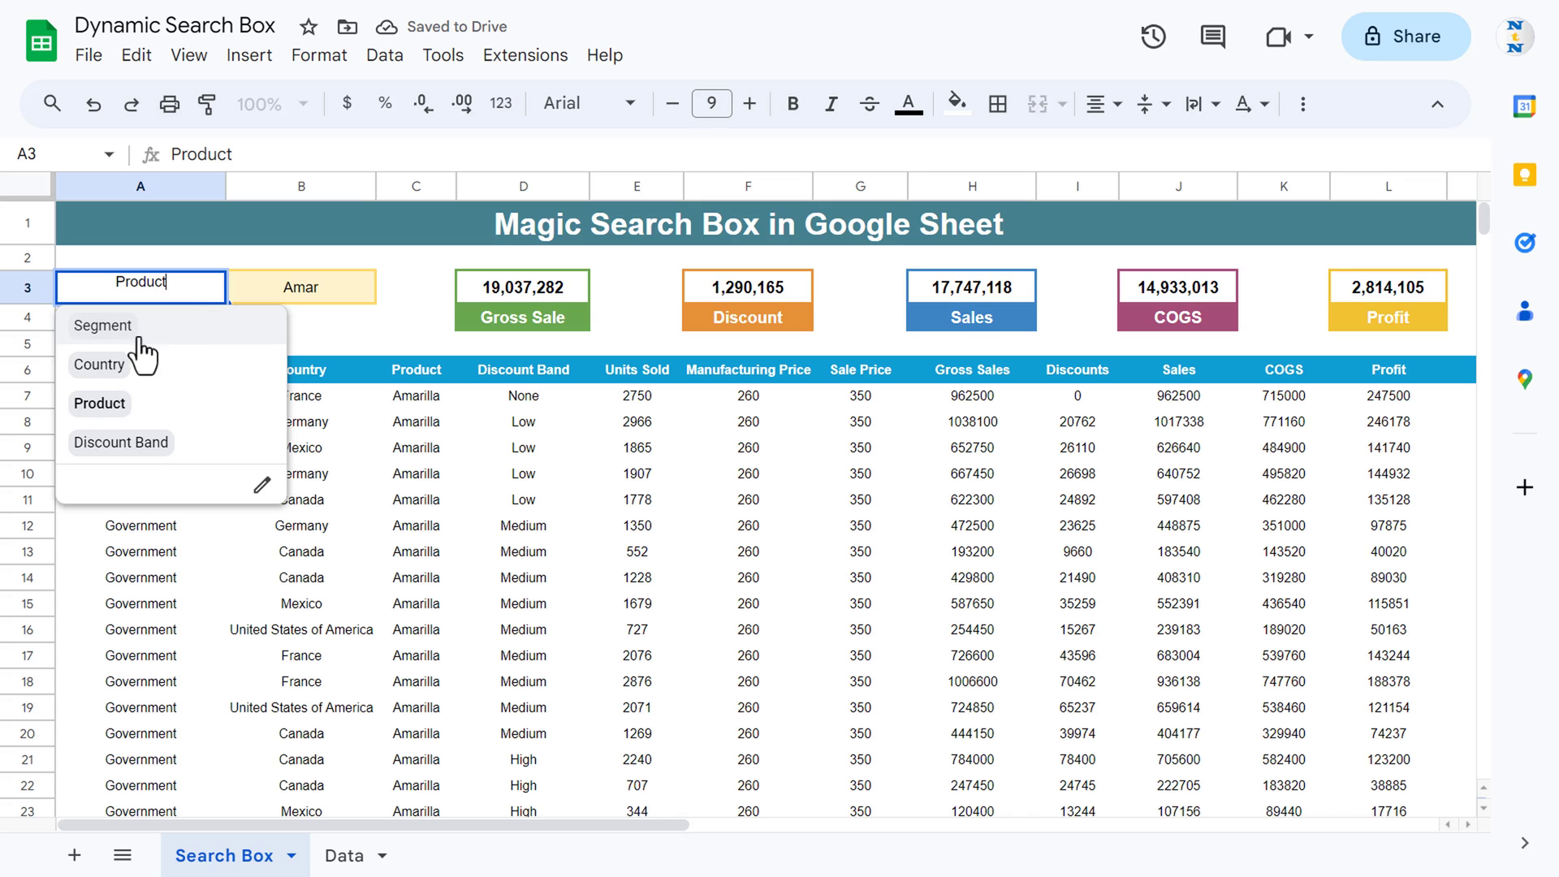
Search the Discount Band column using the term l.
{"action": "left_click", "coordinate": [134, 442]}
{"action": "left_click", "coordinate": [330, 287]}
{"action": "type", "text": "low"}
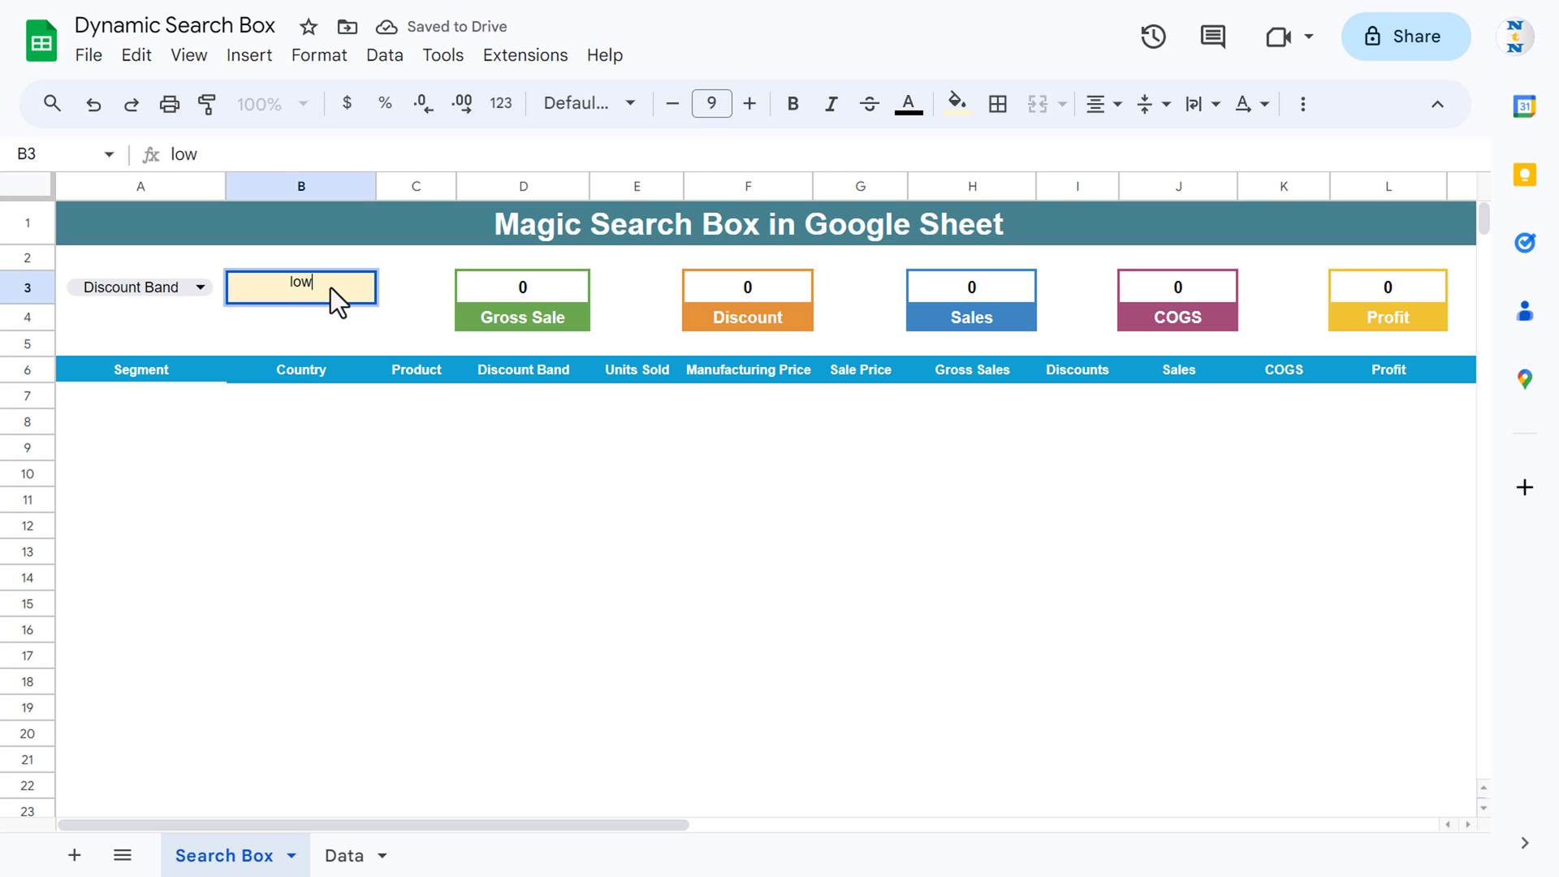
{"action": "key", "text": "BackSpace"}
{"action": "key", "text": "BackSpace"}
{"action": "key", "text": "Return"}
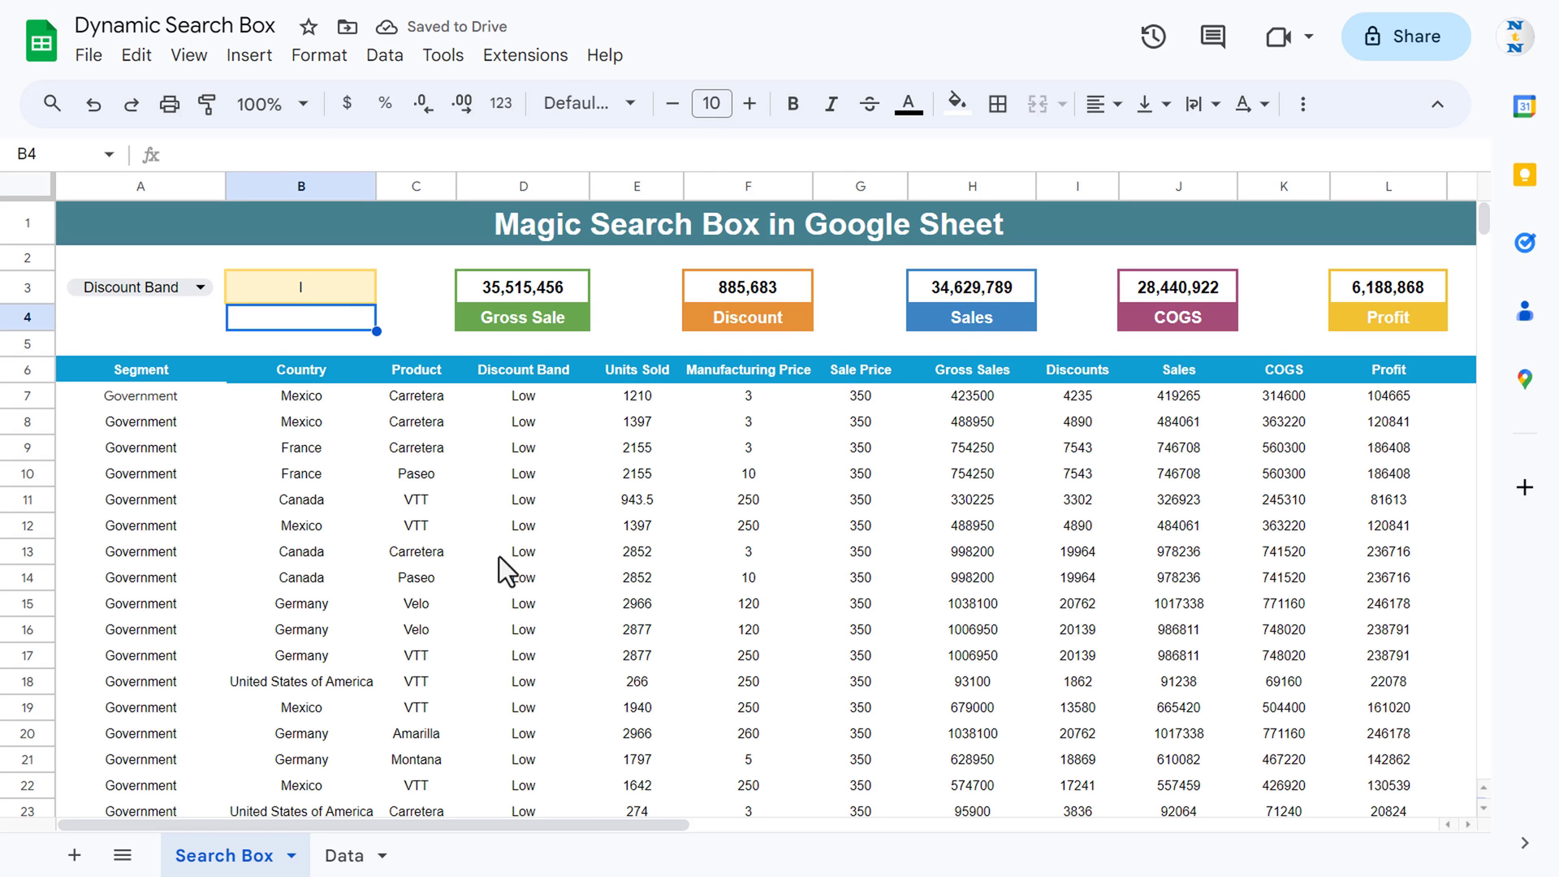
{"action": "left_click", "coordinate": [523, 339]}
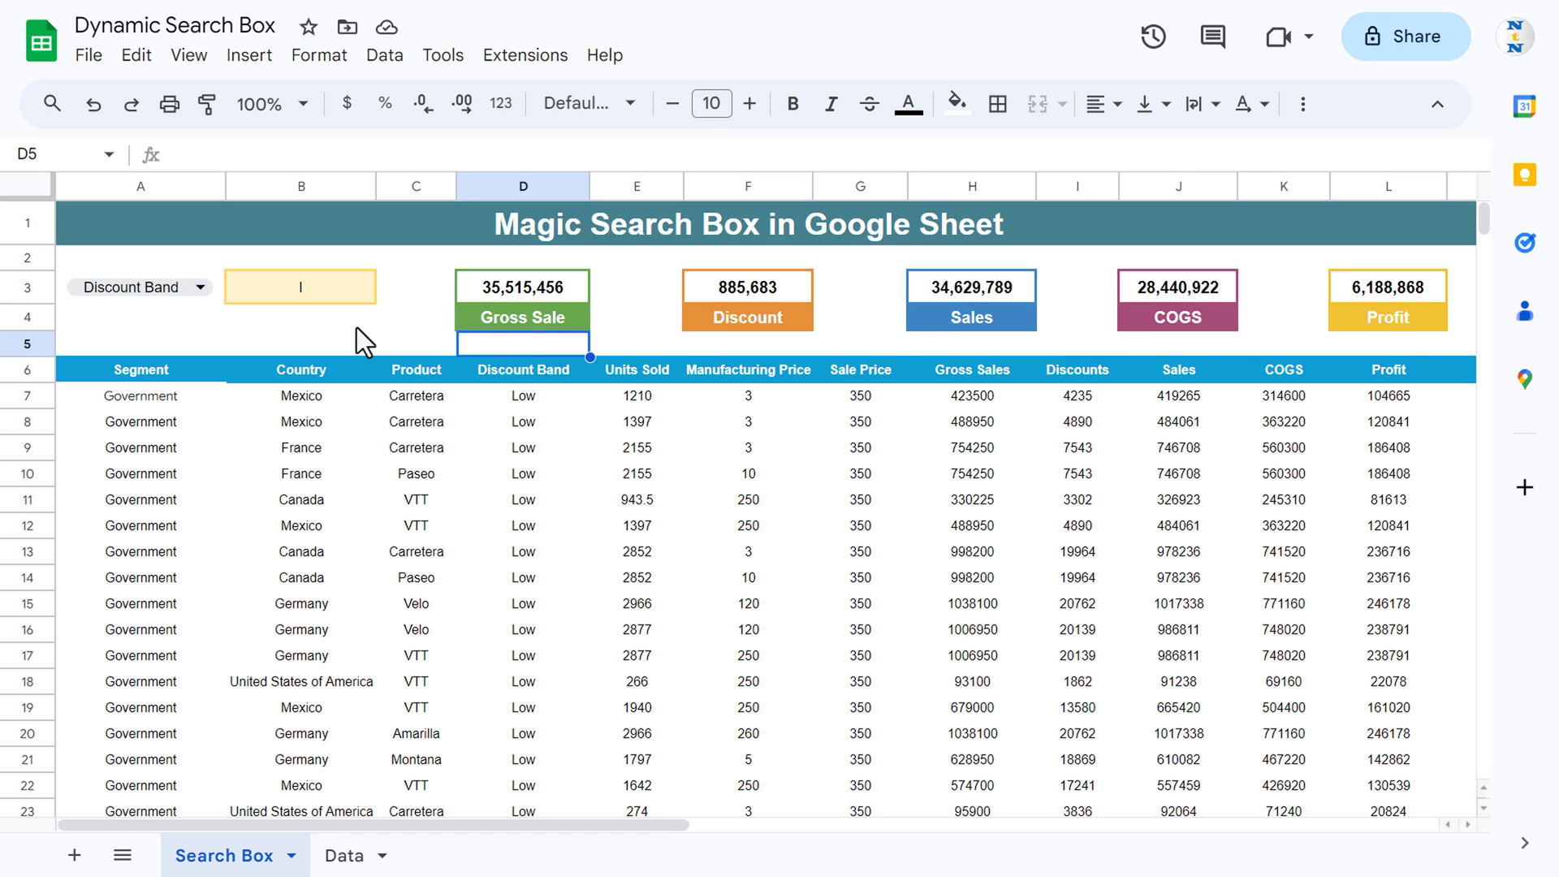
Switch the search column to Country and enter Uni as the term.
{"action": "left_click", "coordinate": [337, 295]}
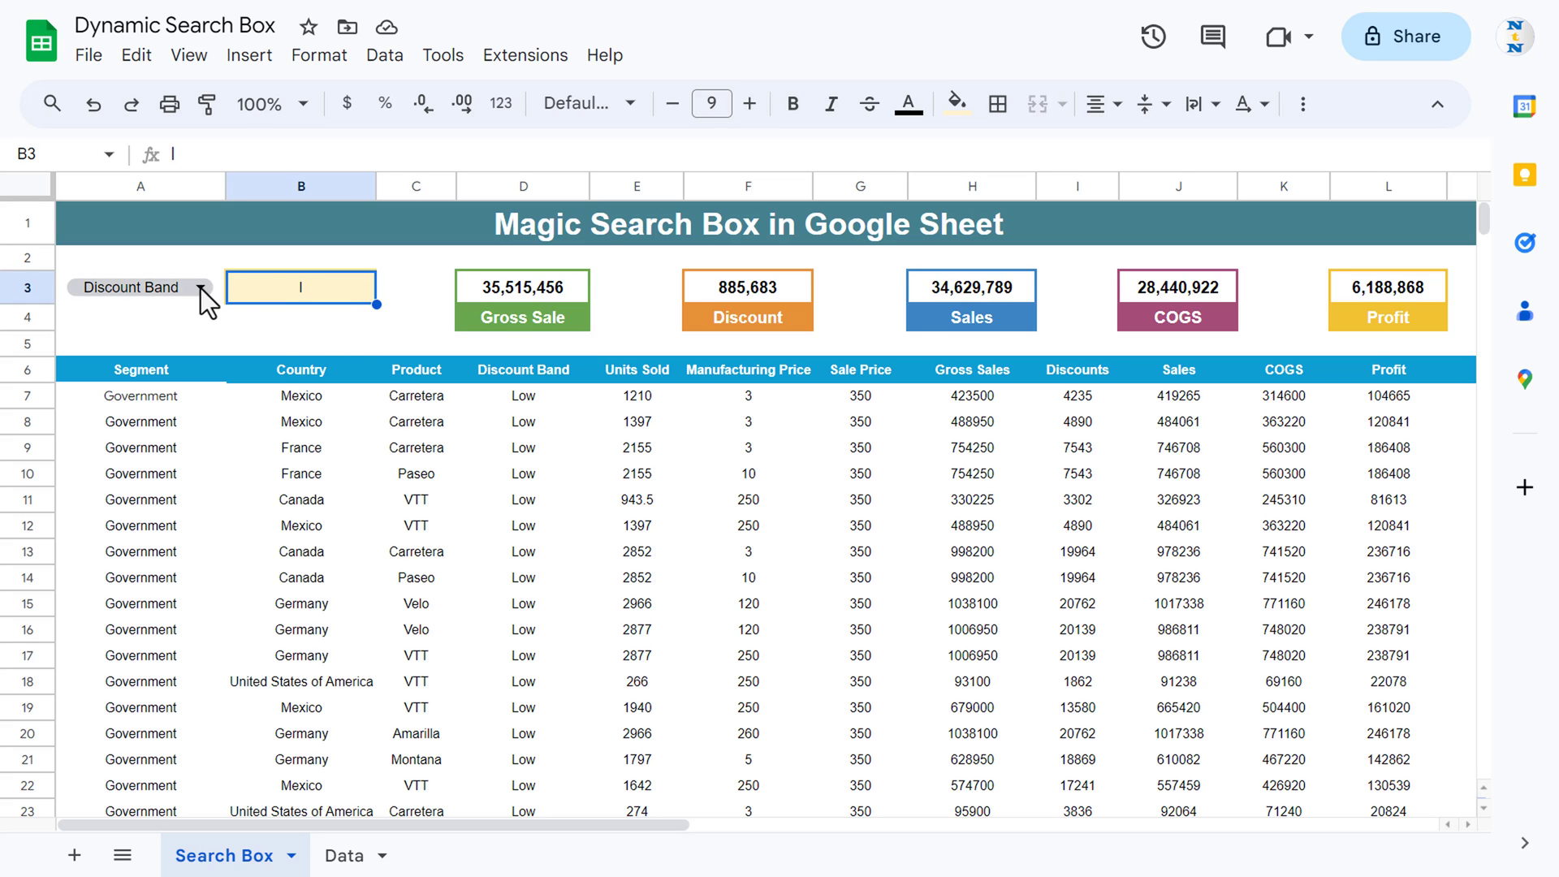
{"action": "left_click", "coordinate": [201, 289]}
{"action": "left_click", "coordinate": [122, 365]}
{"action": "left_click", "coordinate": [343, 289]}
{"action": "type", "text": "Unit"}
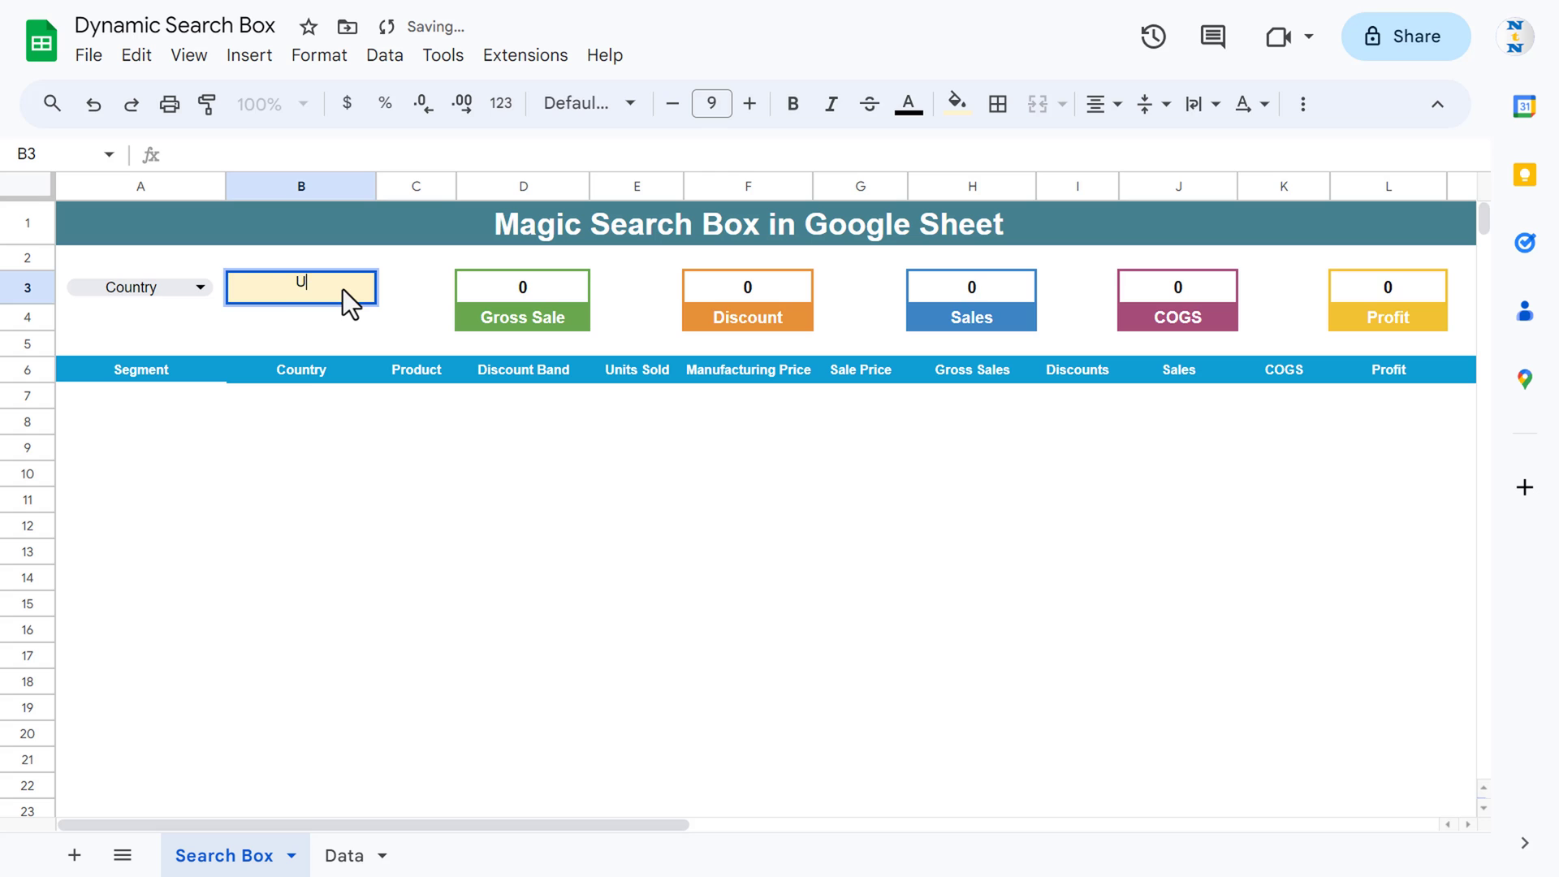
{"action": "key", "text": "BackSpace"}
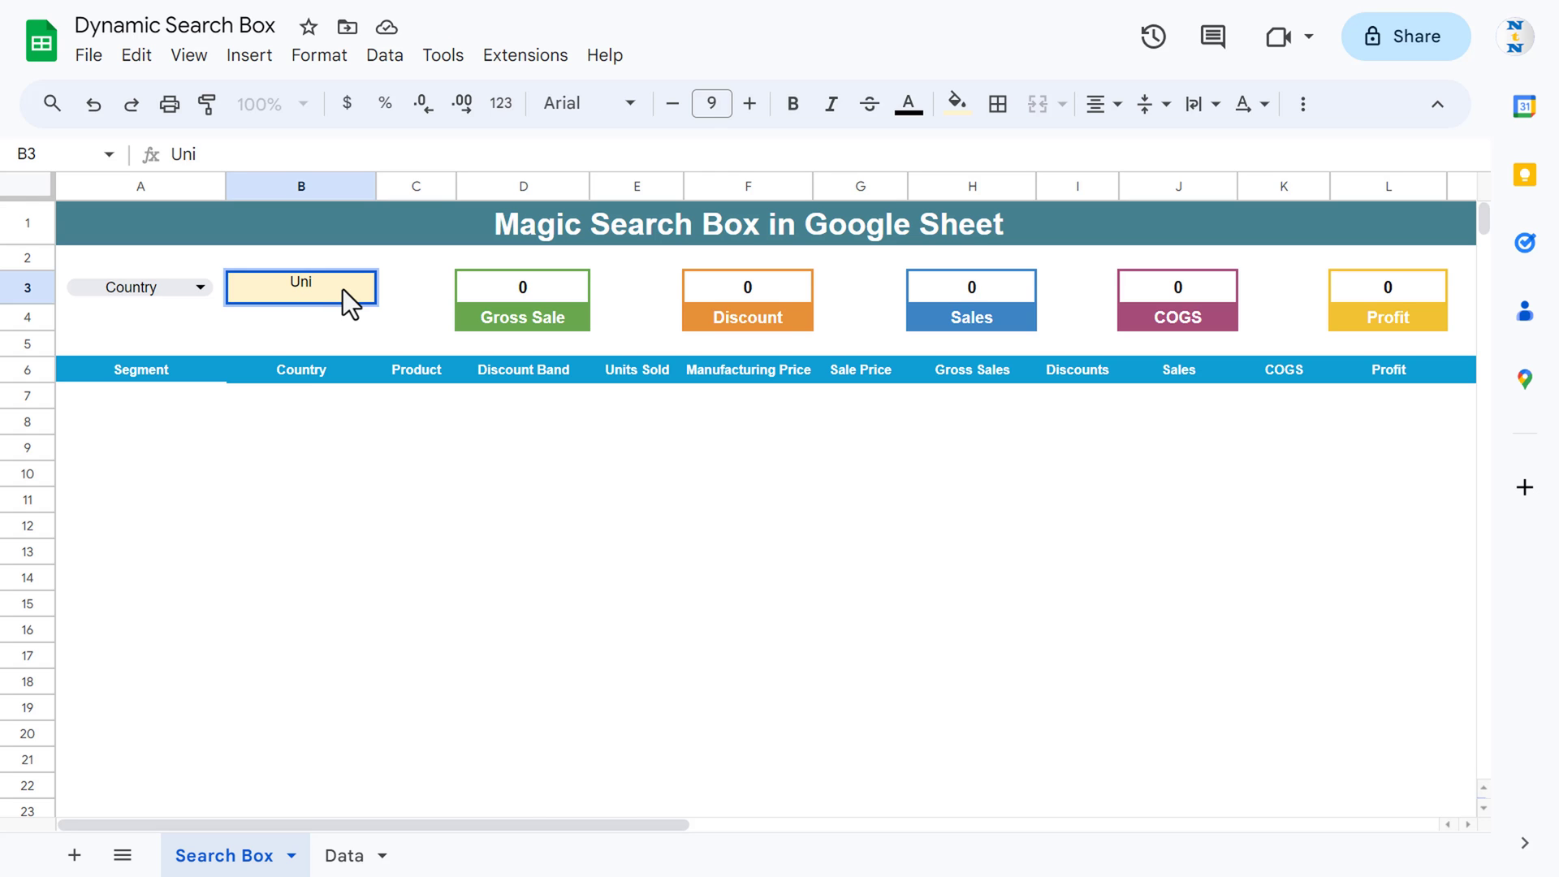
{"action": "key", "text": "Return"}
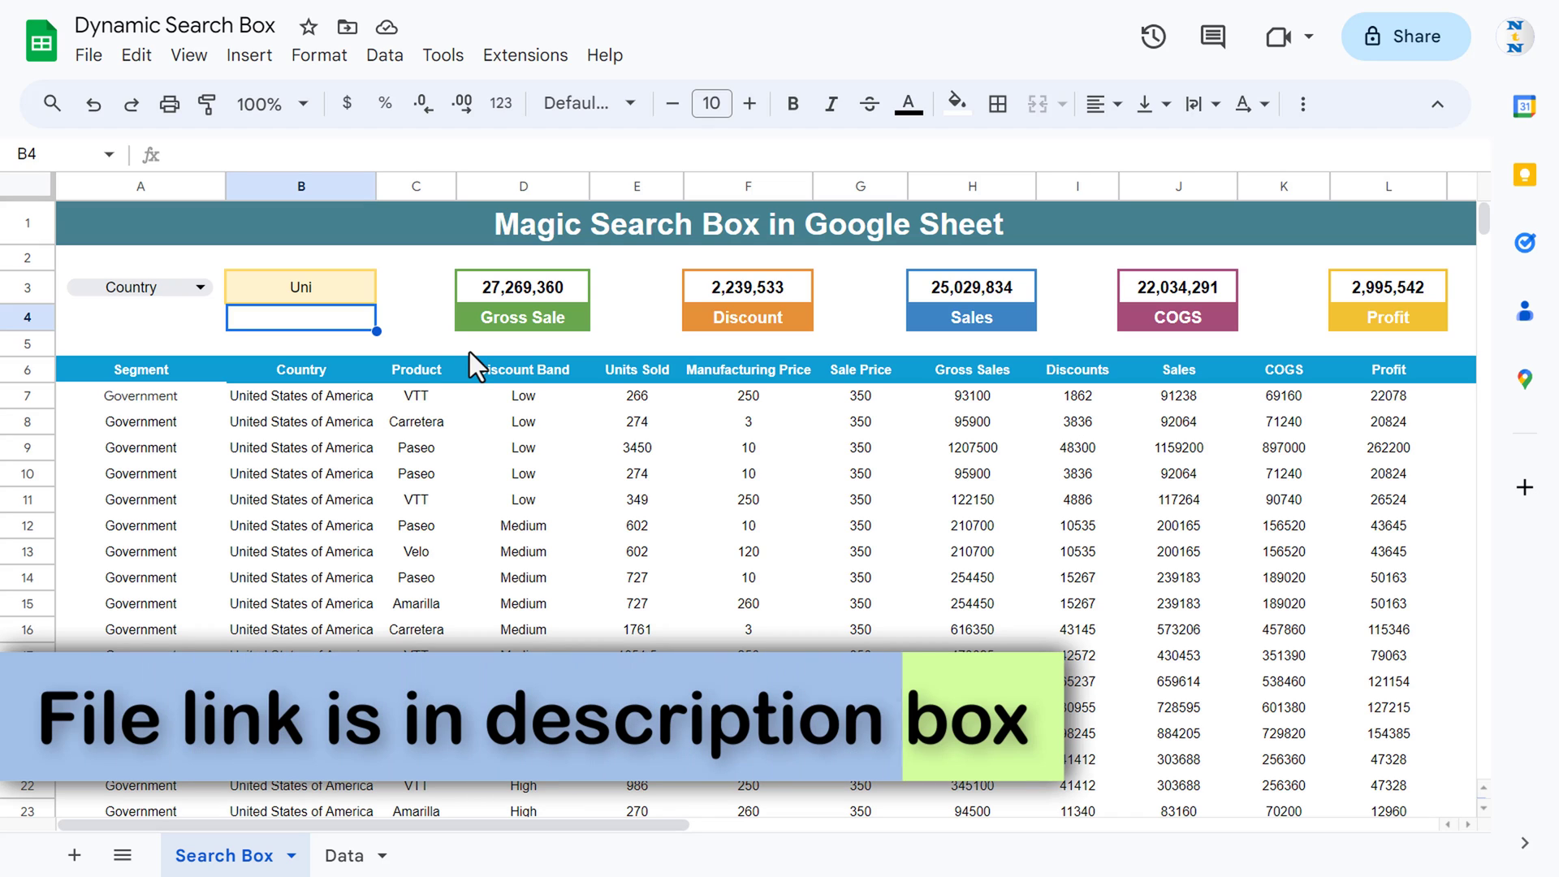
Add a blank sheet and copy the Data sheet's header row A1:M1.
{"action": "left_click", "coordinate": [73, 859]}
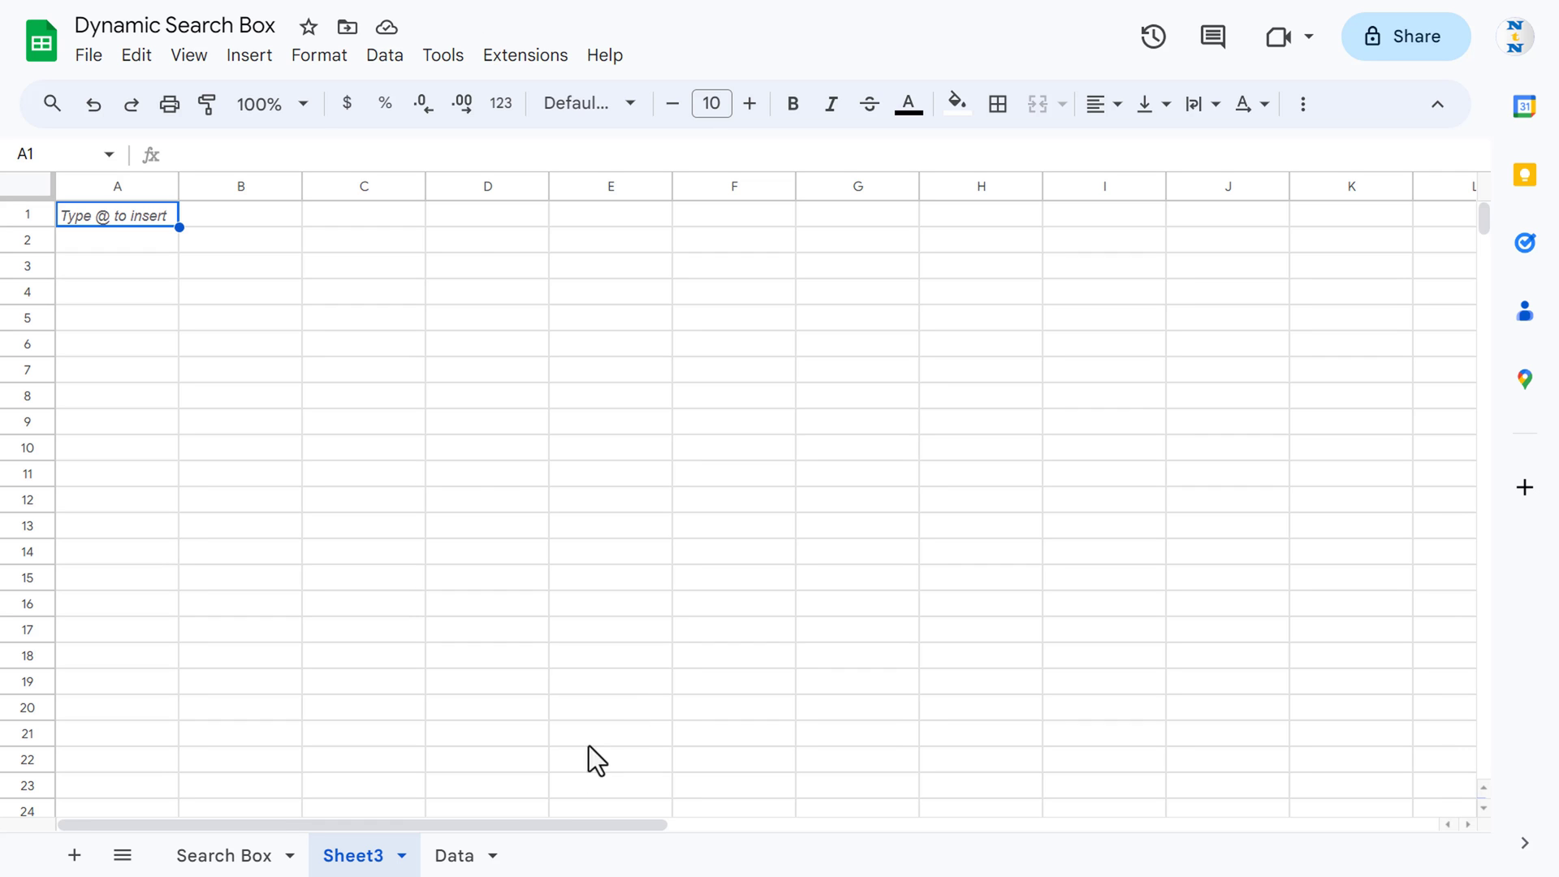
{"action": "left_click", "coordinate": [450, 859]}
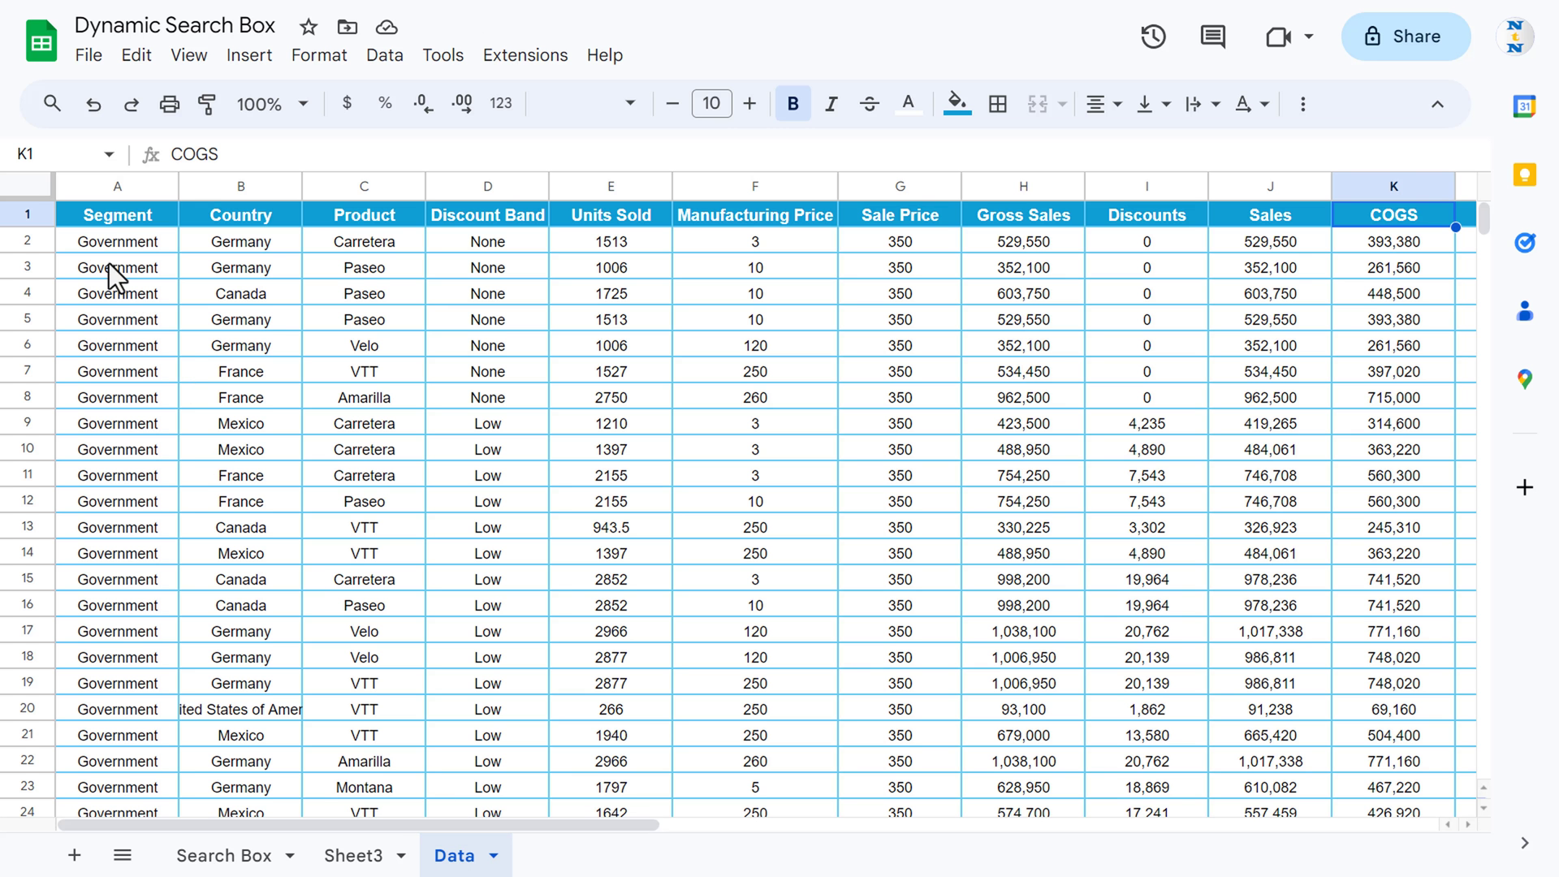
{"action": "key", "text": "ctrl+shift+Right"}
{"action": "key", "text": "ctrl+c"}
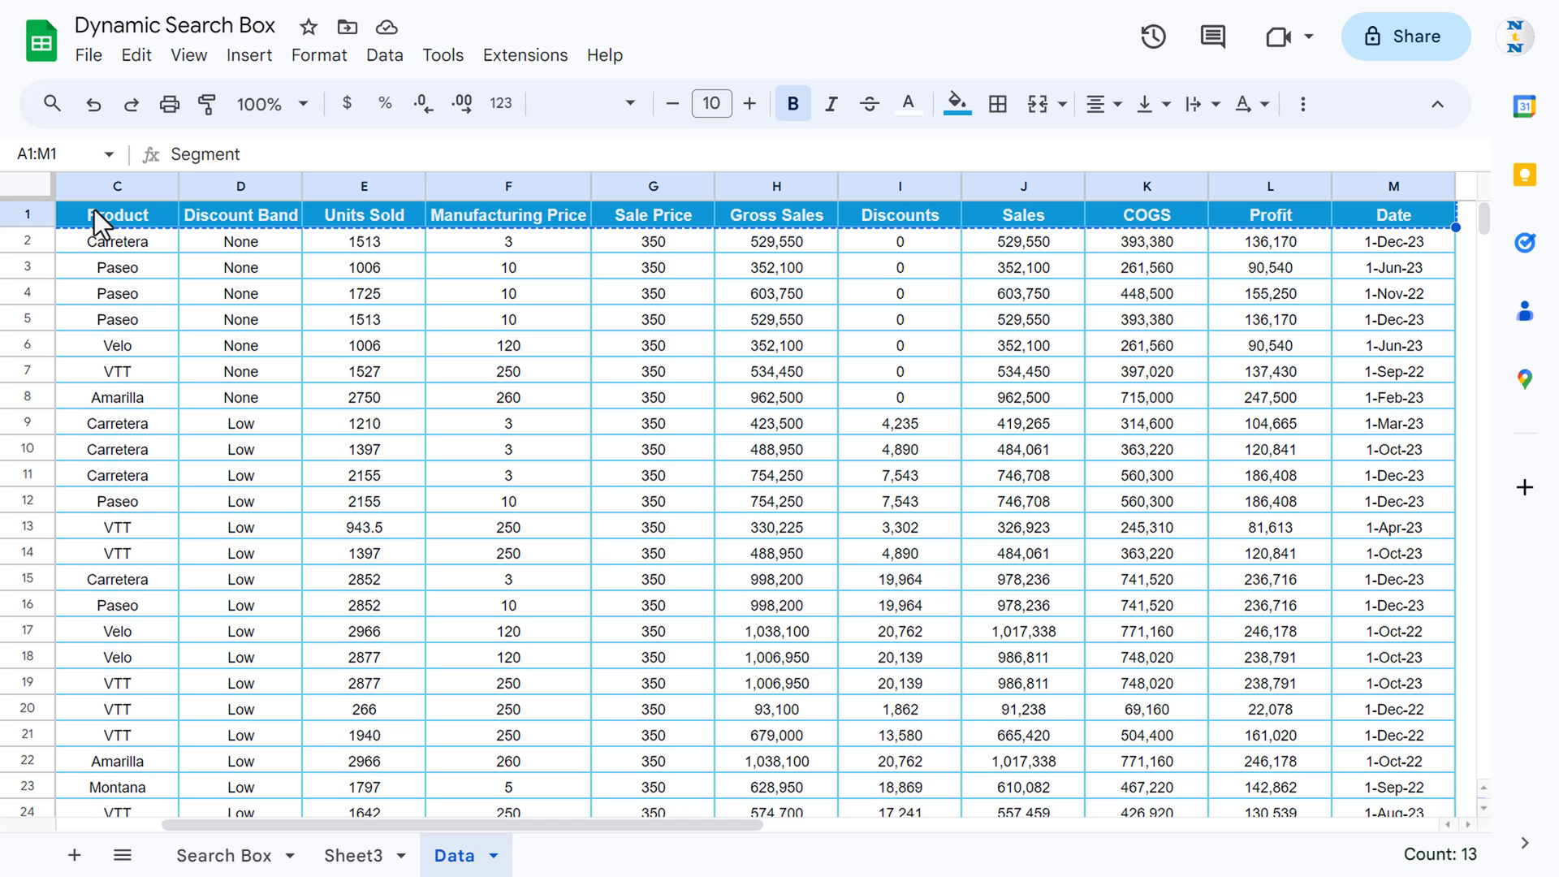
Paste the copied header row into Sheet3 starting at cell A6.
{"action": "left_click", "coordinate": [380, 859]}
{"action": "left_click", "coordinate": [59, 345]}
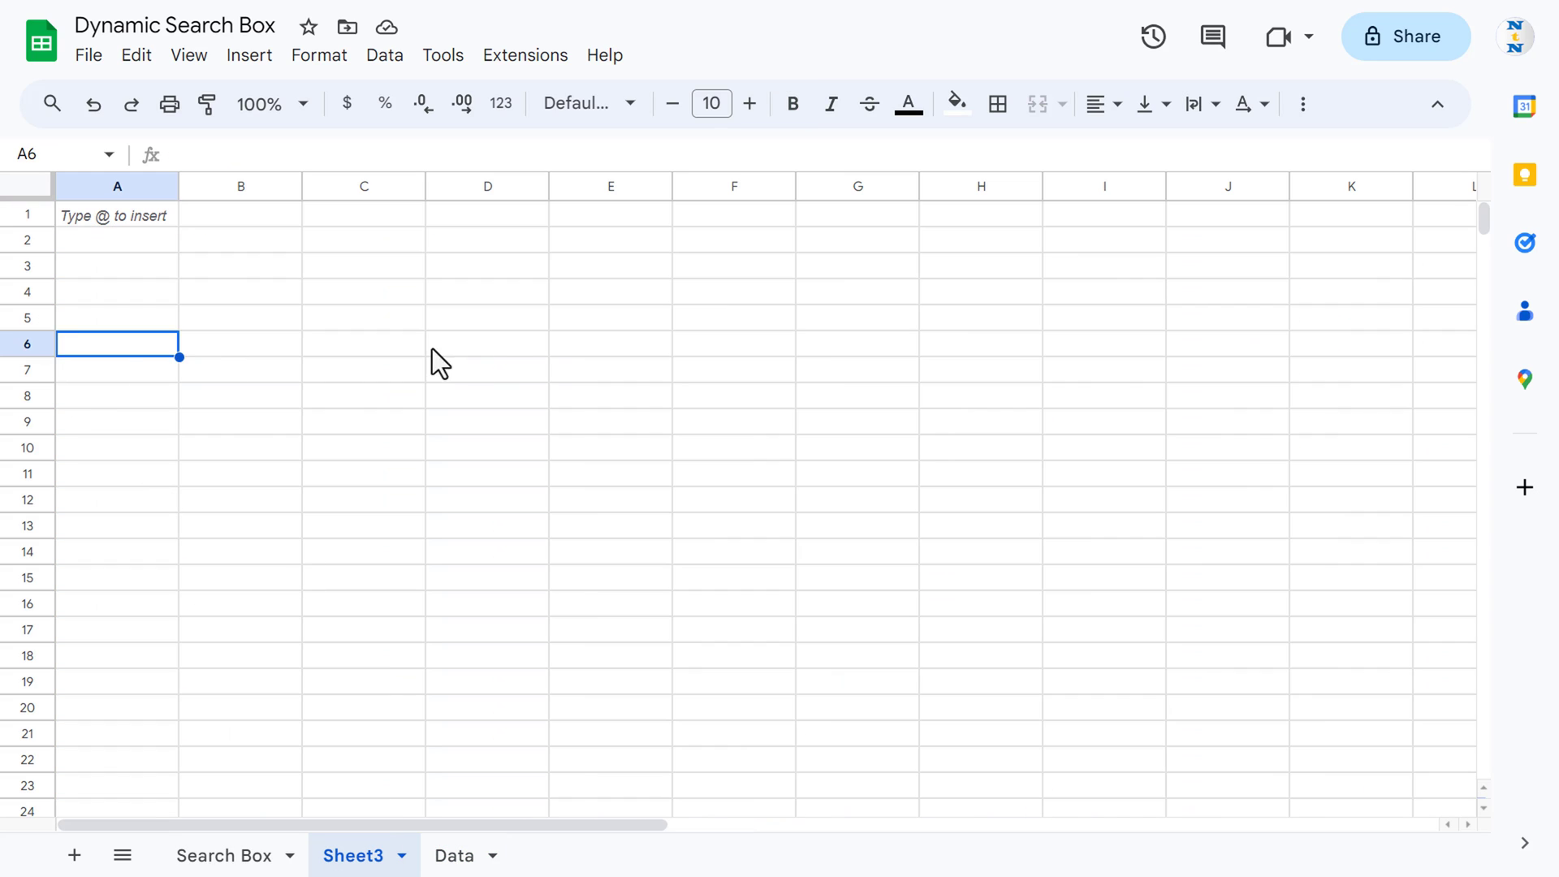
{"action": "key", "text": "ctrl+v"}
{"action": "left_click", "coordinate": [497, 378]}
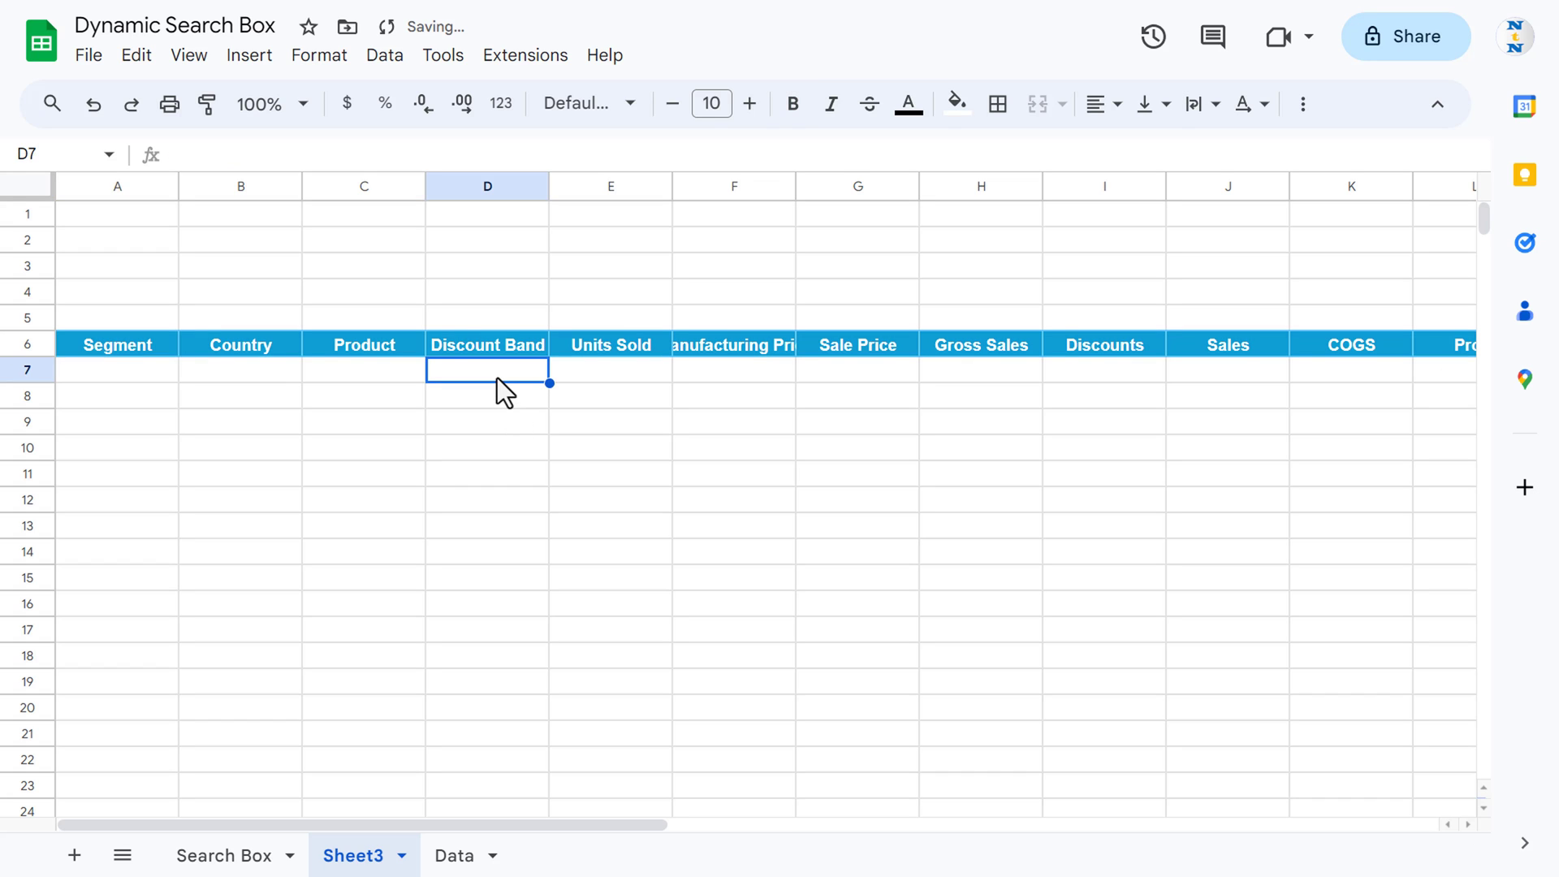
{"action": "key", "text": "Home"}
{"action": "left_click", "coordinate": [114, 268]}
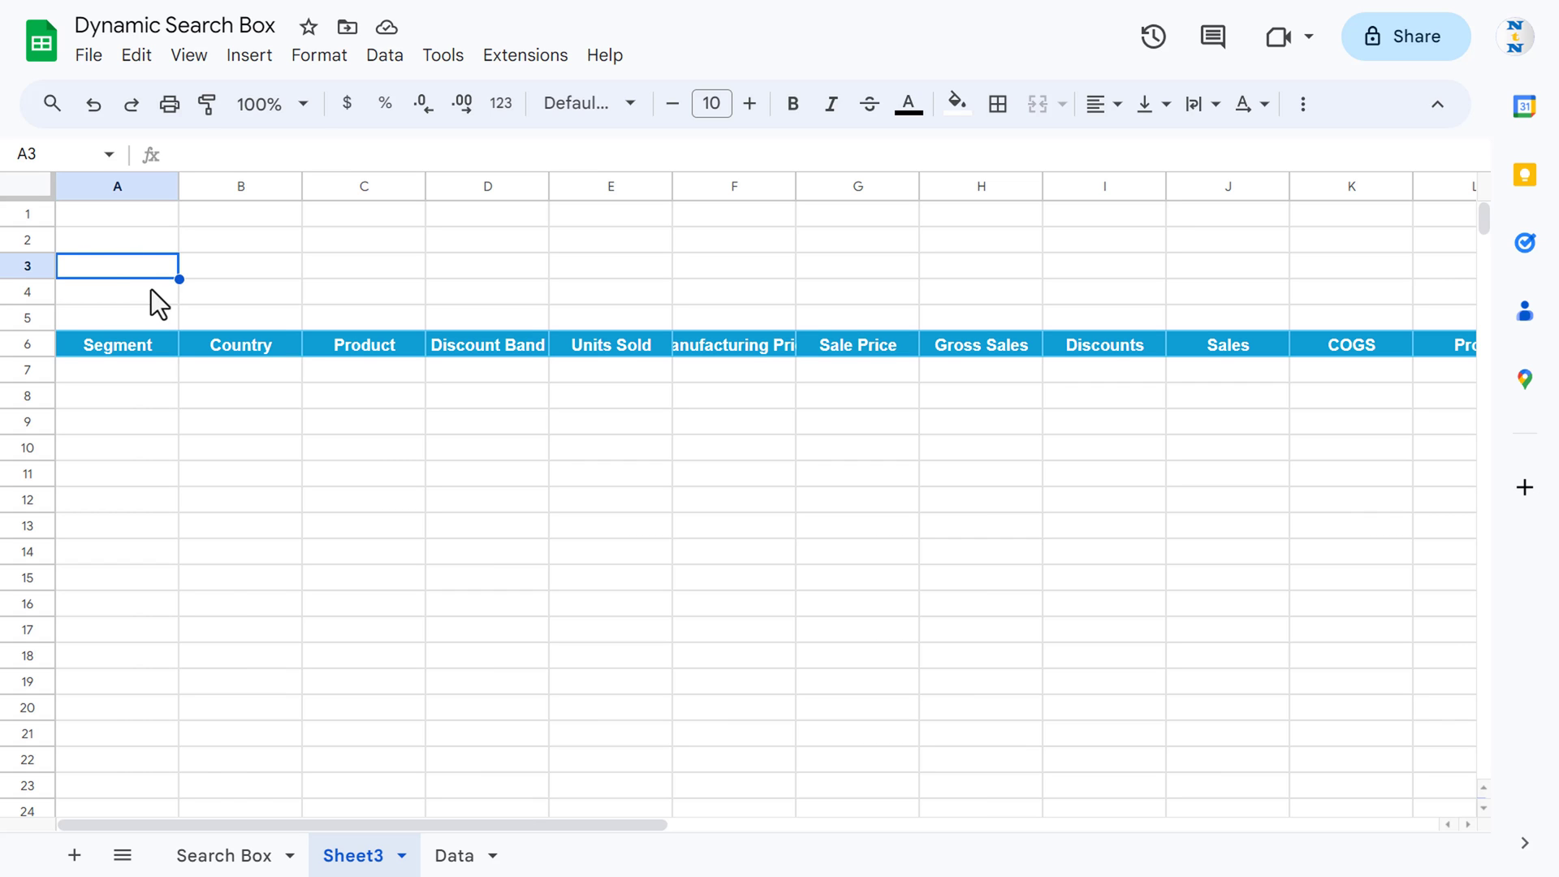
Add a dropdown to A3 that takes its options from range A6:D6.
{"action": "right_click", "coordinate": [143, 266]}
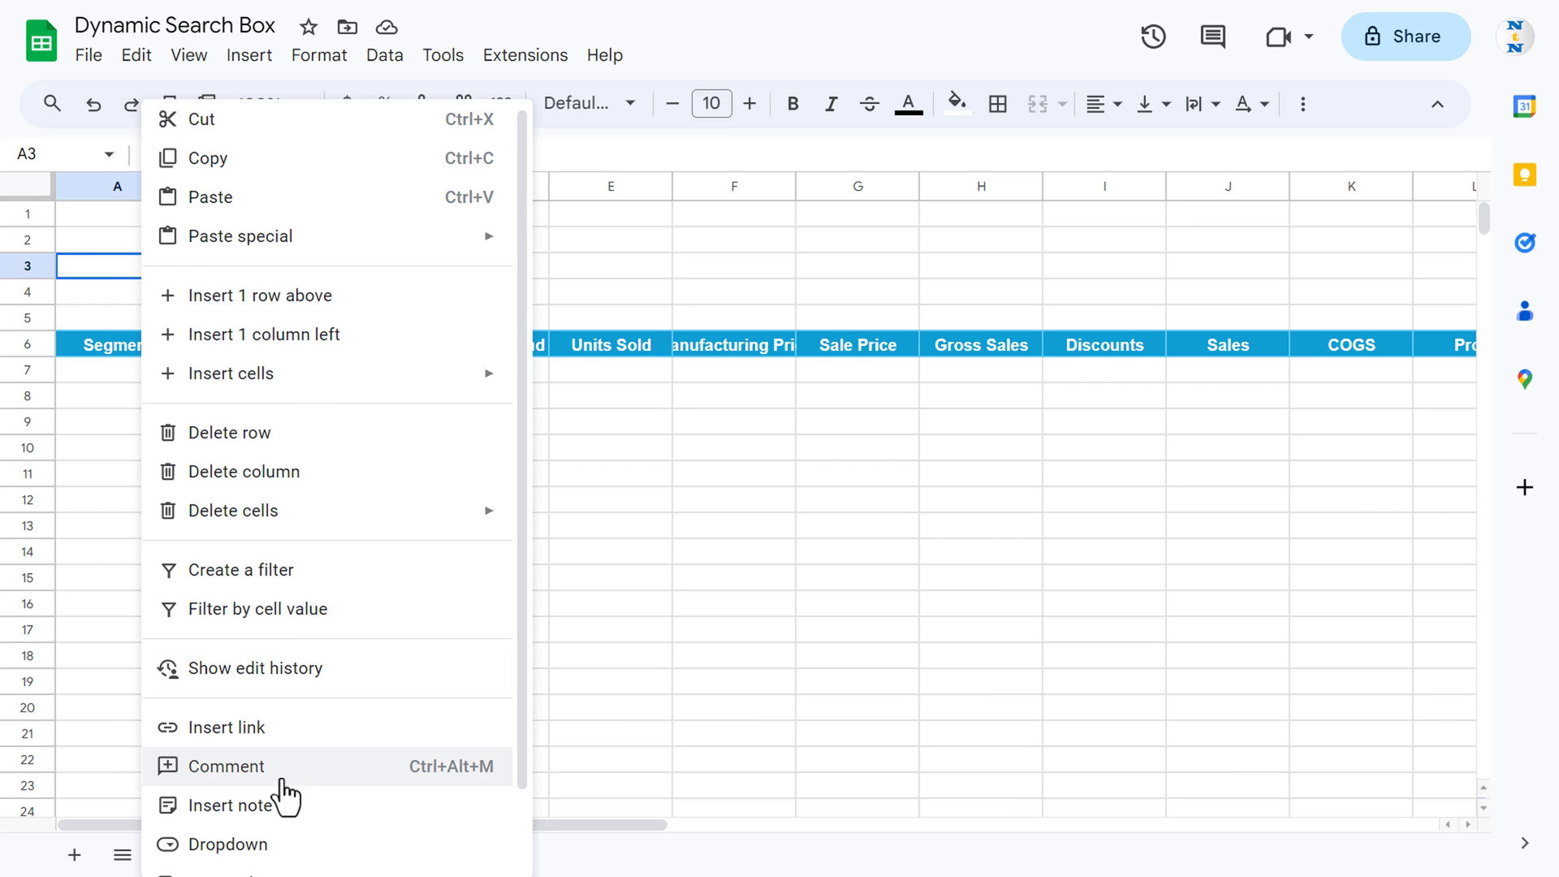
{"action": "left_click", "coordinate": [251, 848]}
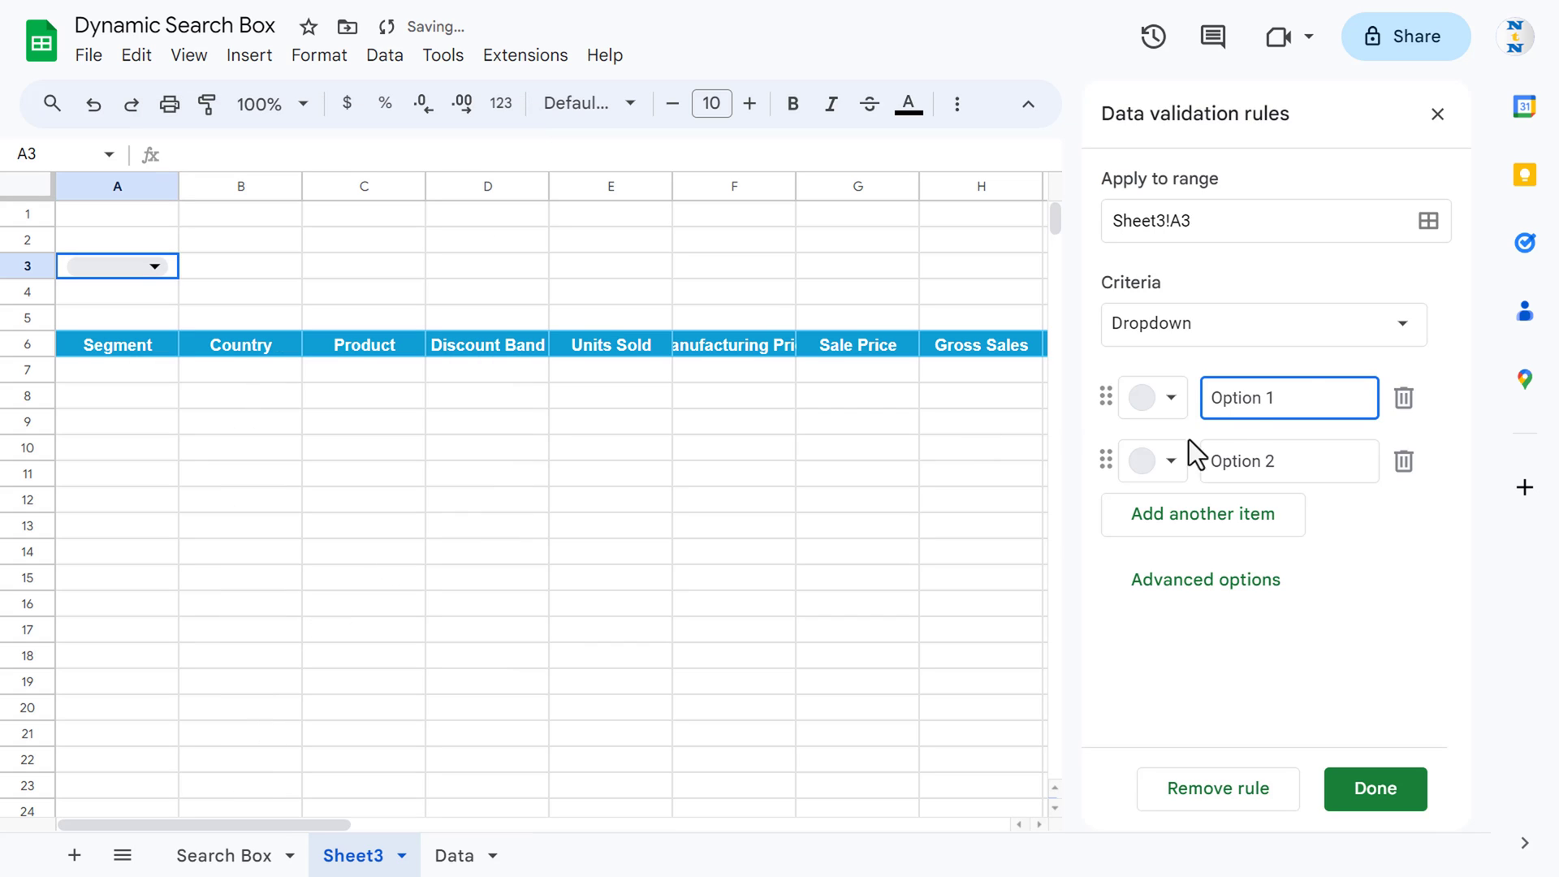
{"action": "left_click", "coordinate": [1399, 335]}
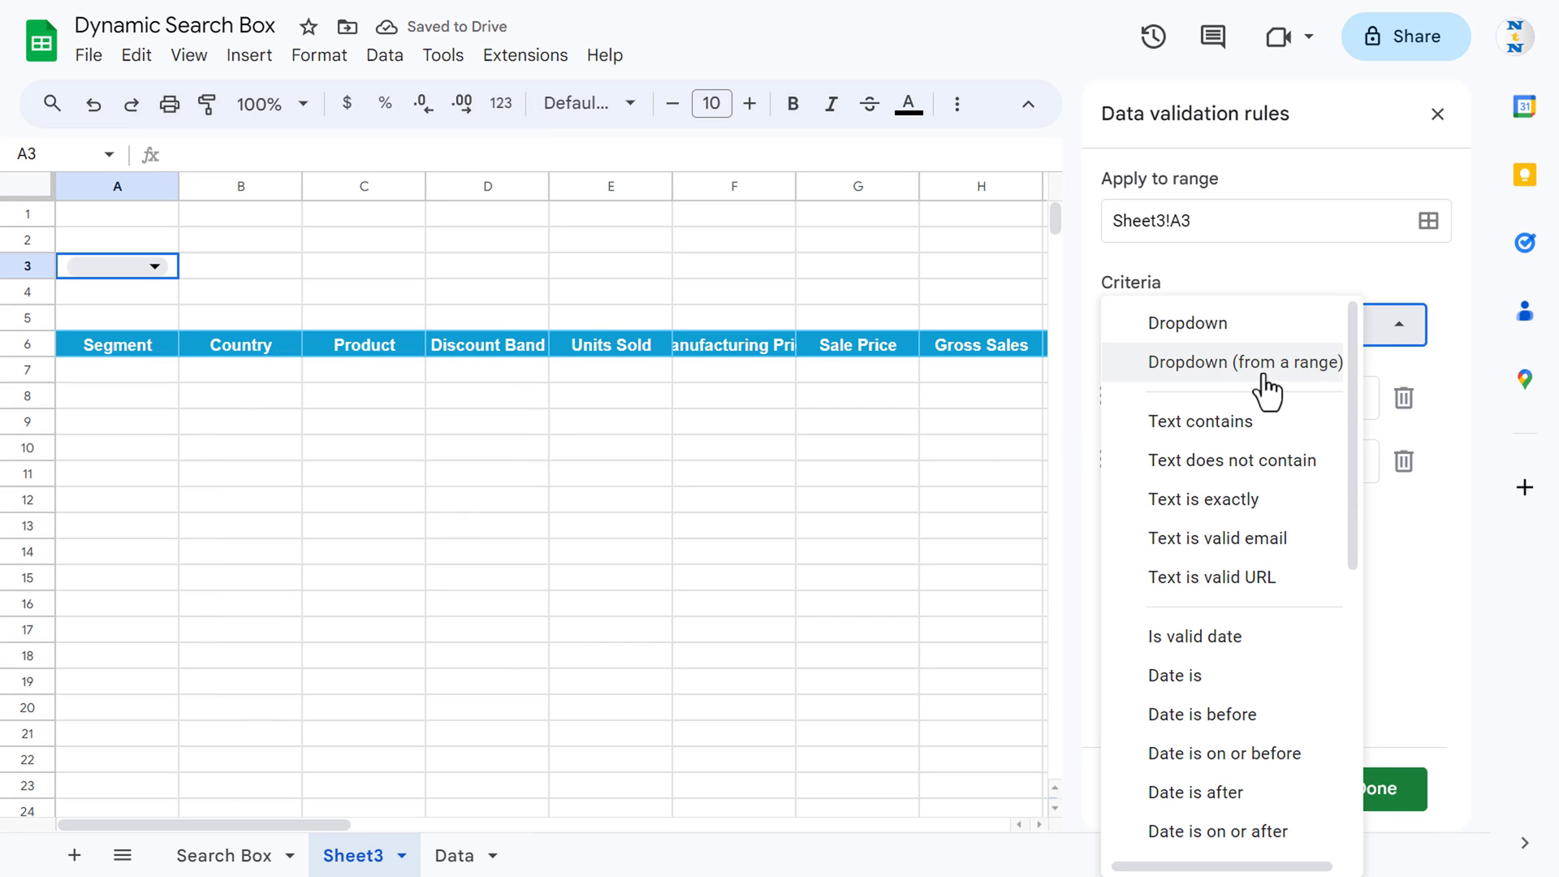
{"action": "left_click", "coordinate": [1267, 362]}
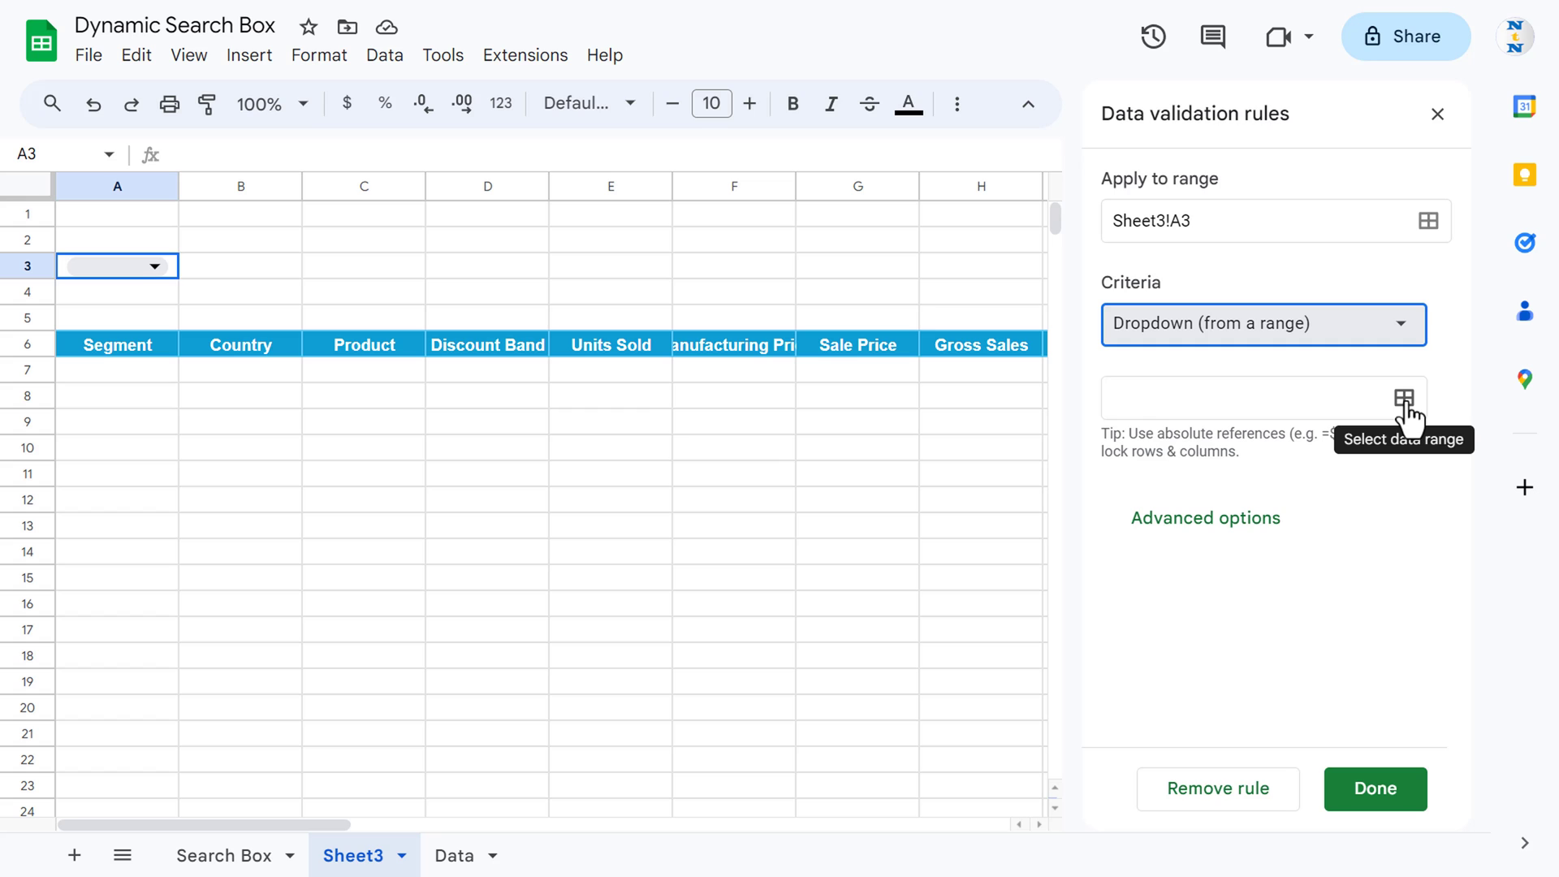
{"action": "left_click", "coordinate": [1405, 402]}
{"action": "left_click", "coordinate": [696, 426]}
{"action": "left_click", "coordinate": [130, 343]}
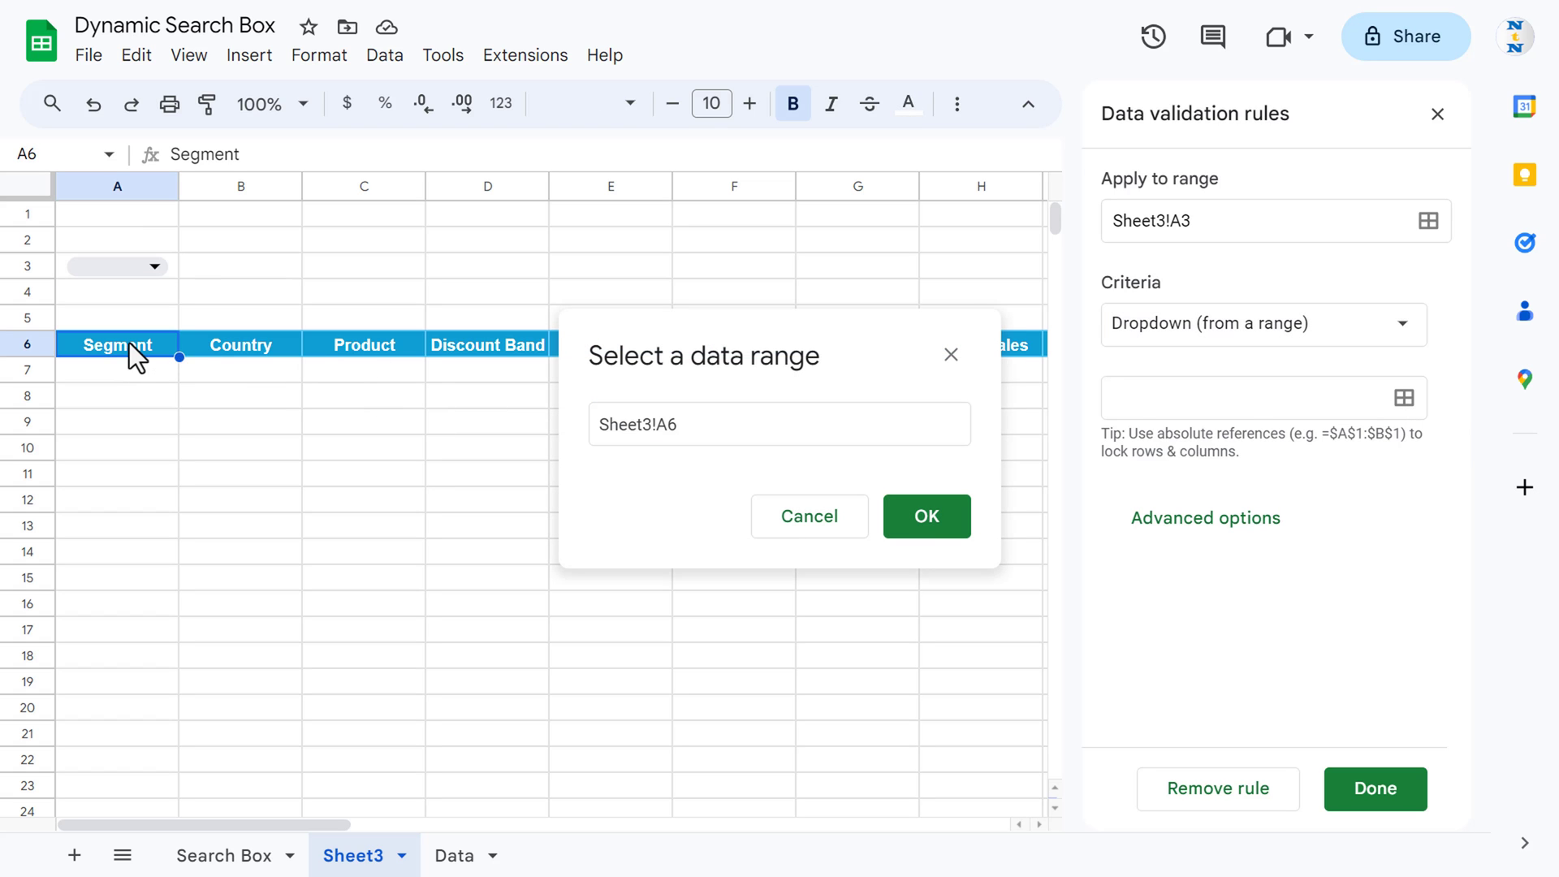
{"action": "key", "text": "shift+Right"}
{"action": "key", "text": "shift+Right"}
{"action": "key", "text": "shift+Right"}
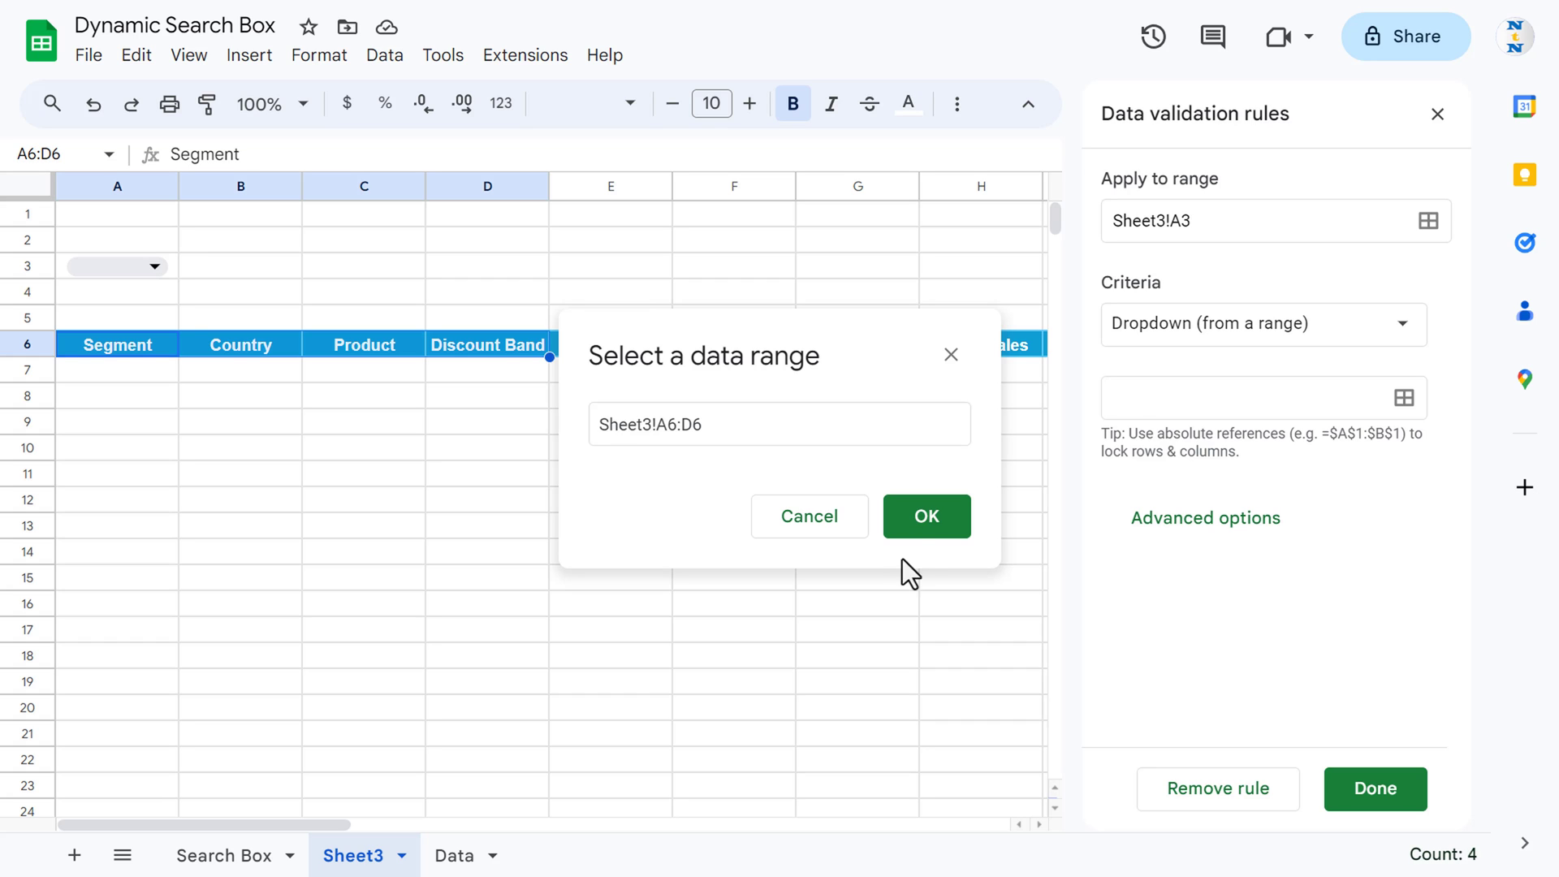
{"action": "left_click", "coordinate": [925, 533]}
{"action": "left_click", "coordinate": [227, 240]}
Set A3 to Discount Band, widen column A and shrink the text to fit.
{"action": "left_click", "coordinate": [154, 267]}
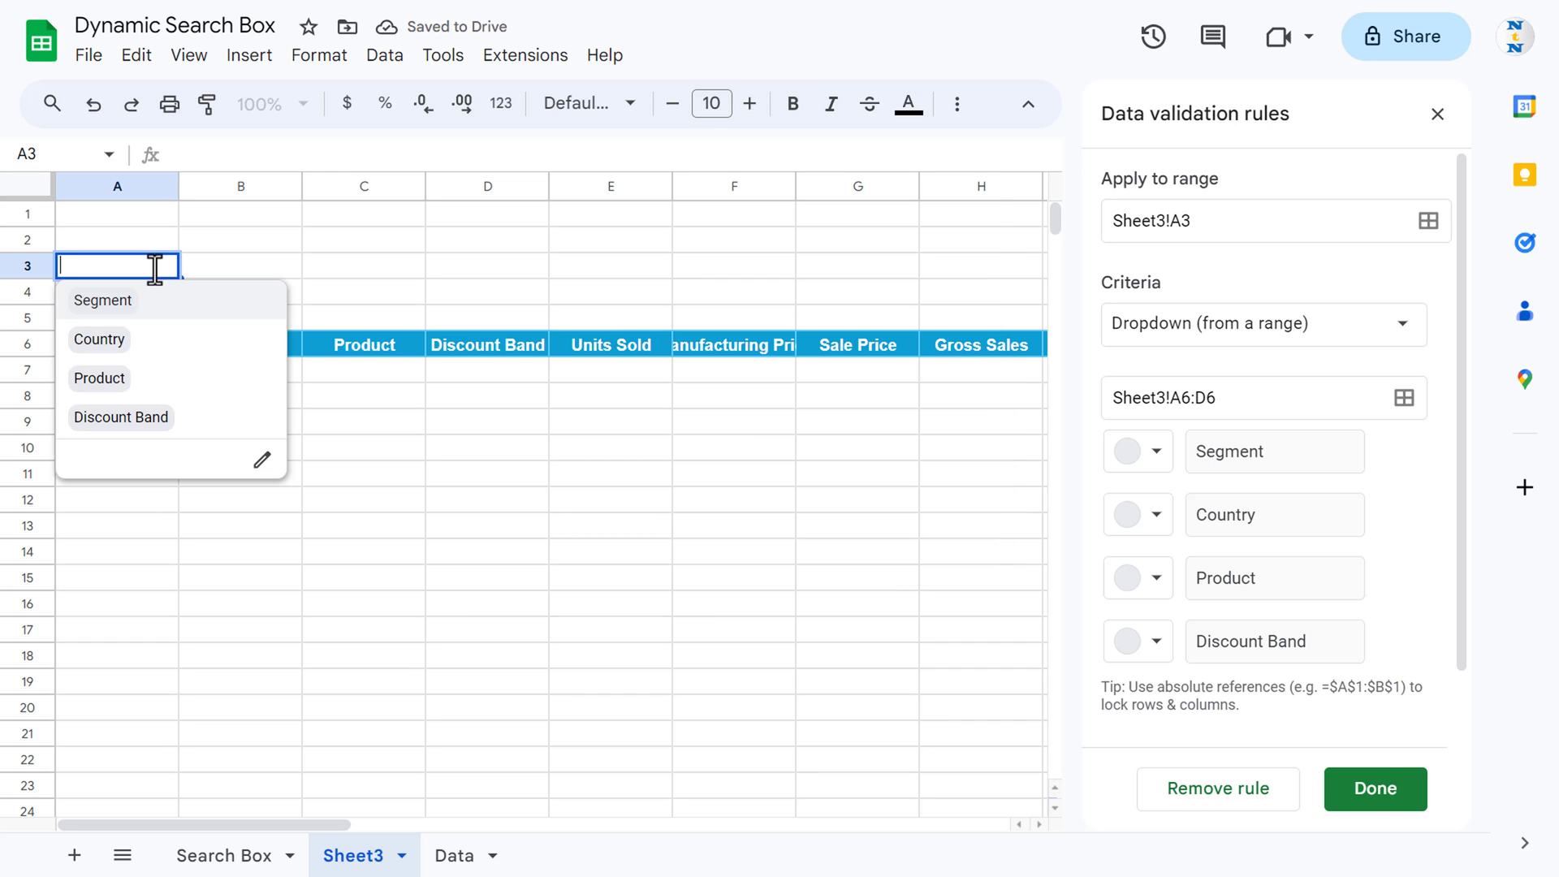
{"action": "left_click", "coordinate": [114, 310]}
{"action": "left_click", "coordinate": [148, 274]}
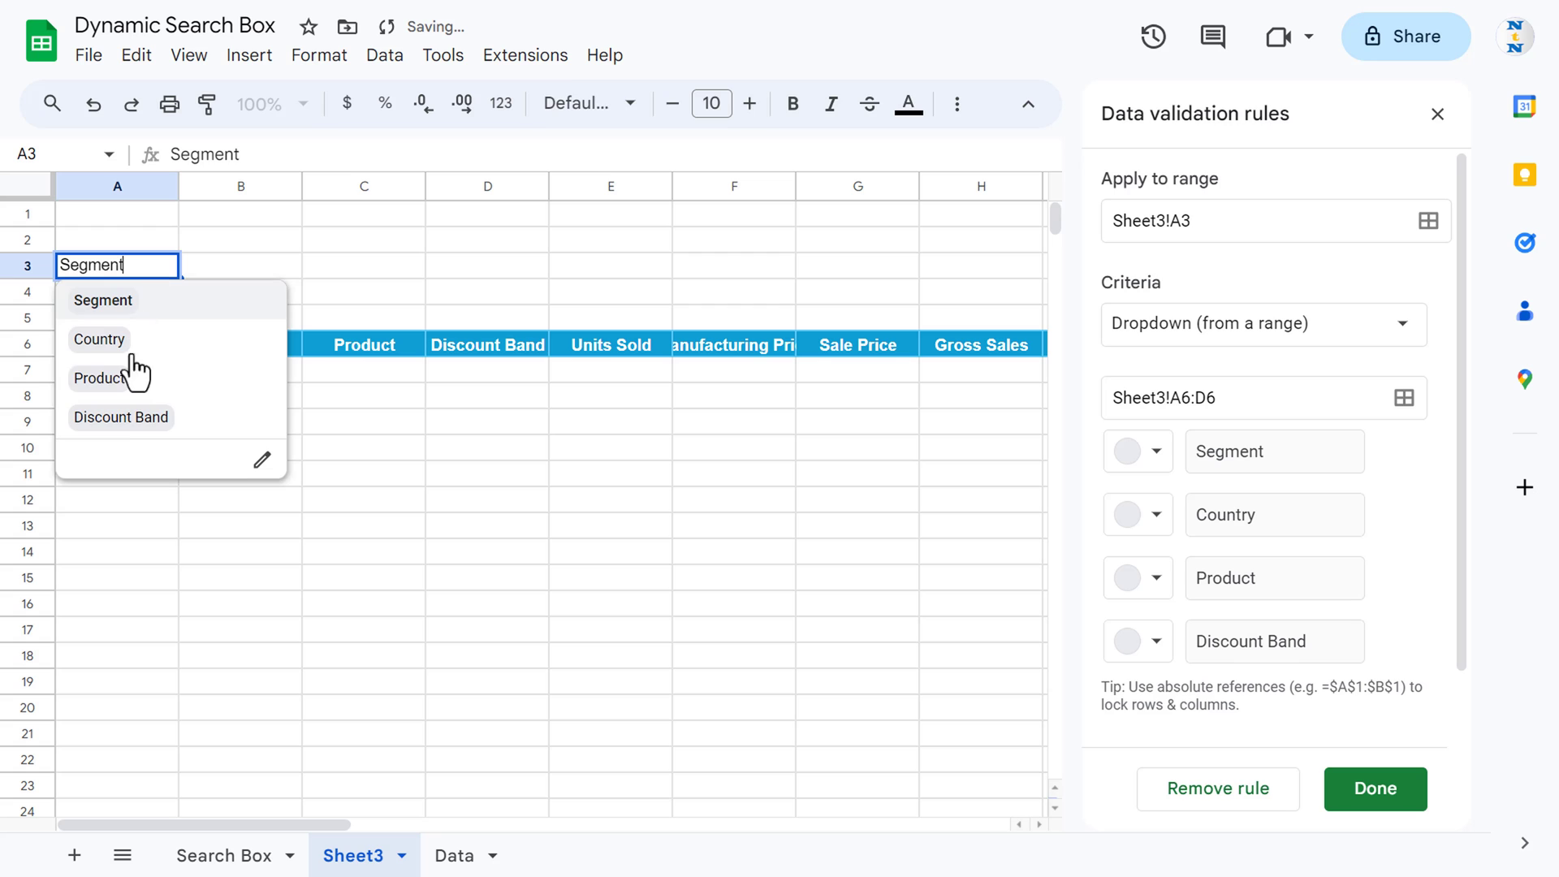
{"action": "left_click", "coordinate": [134, 417]}
{"action": "left_click_drag", "start_coordinate": [179, 188], "coordinate": [205, 187]}
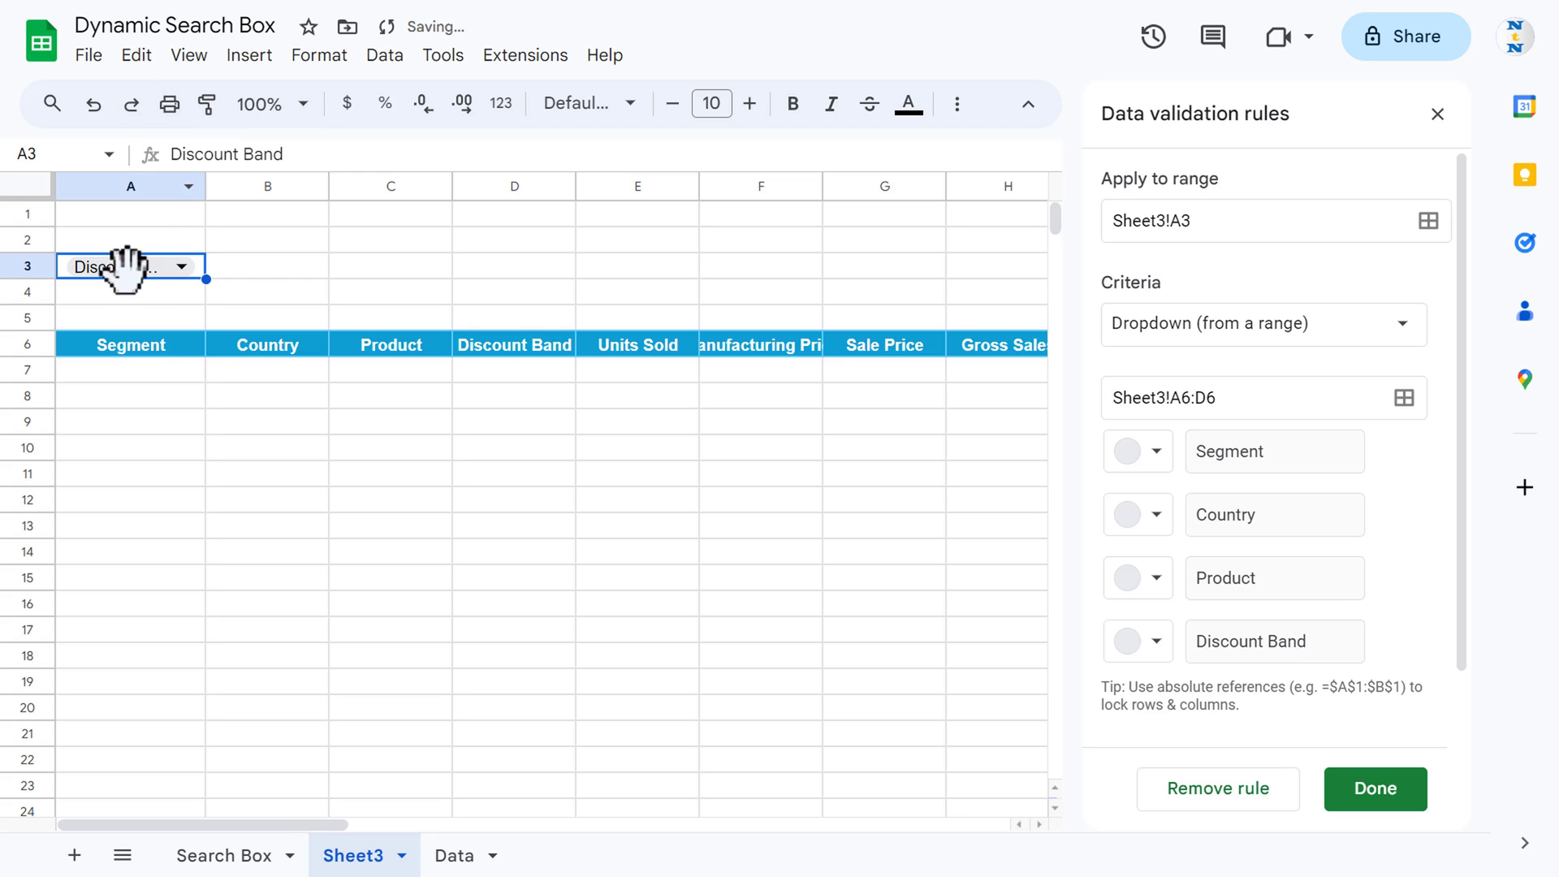
{"action": "left_click", "coordinate": [672, 104]}
{"action": "left_click", "coordinate": [884, 293]}
Turn off the sheet's gridlines from the View menu.
{"action": "left_click", "coordinate": [197, 71]}
{"action": "mouse_move", "coordinate": [215, 104]}
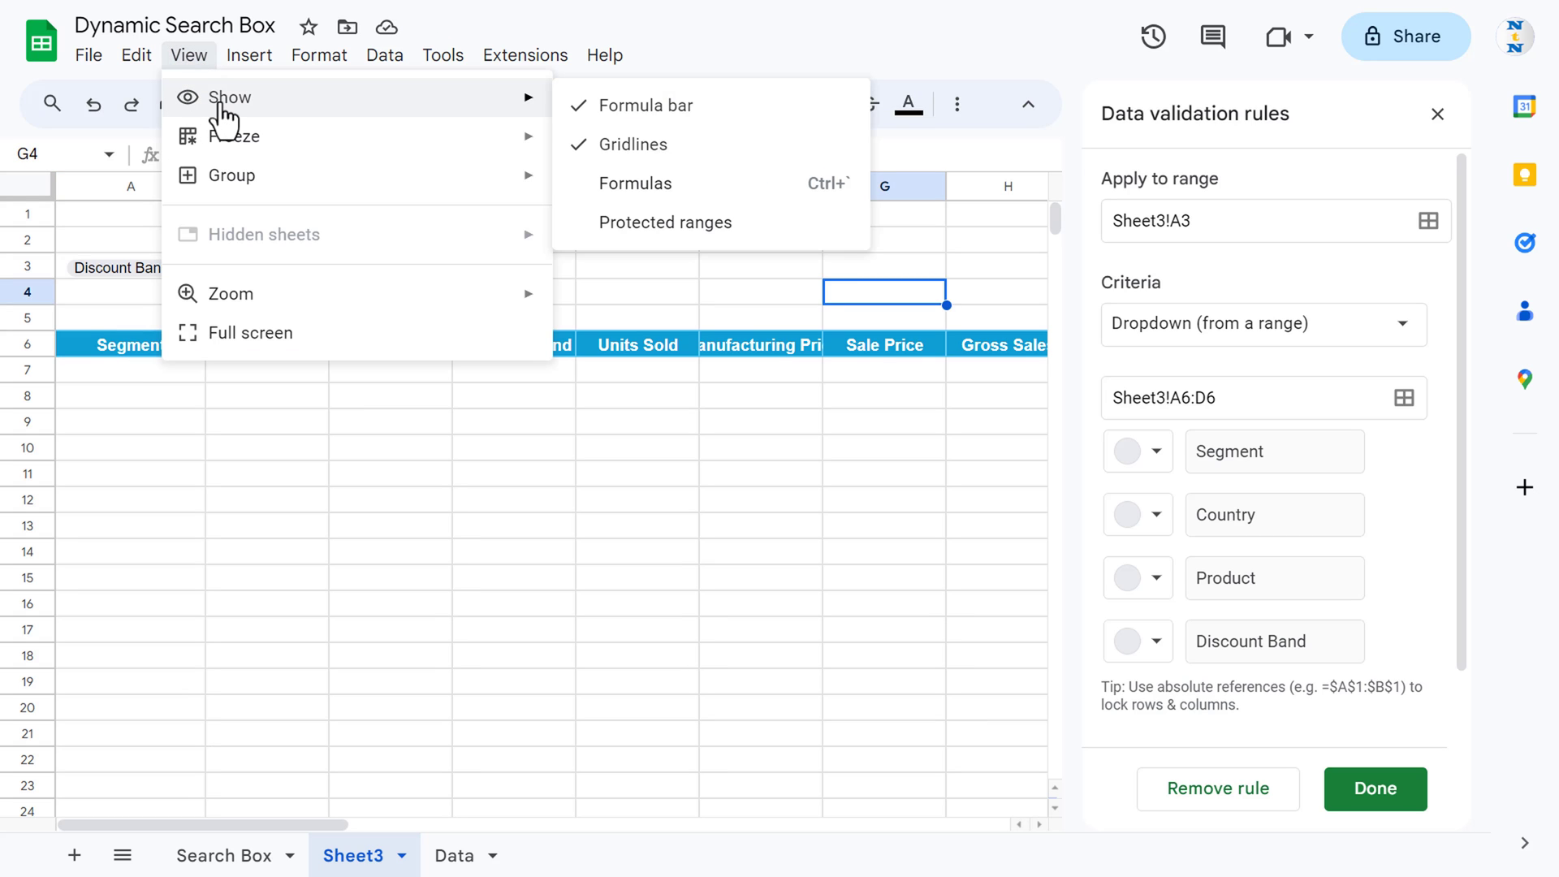
{"action": "left_click", "coordinate": [641, 150]}
{"action": "left_click", "coordinate": [571, 294]}
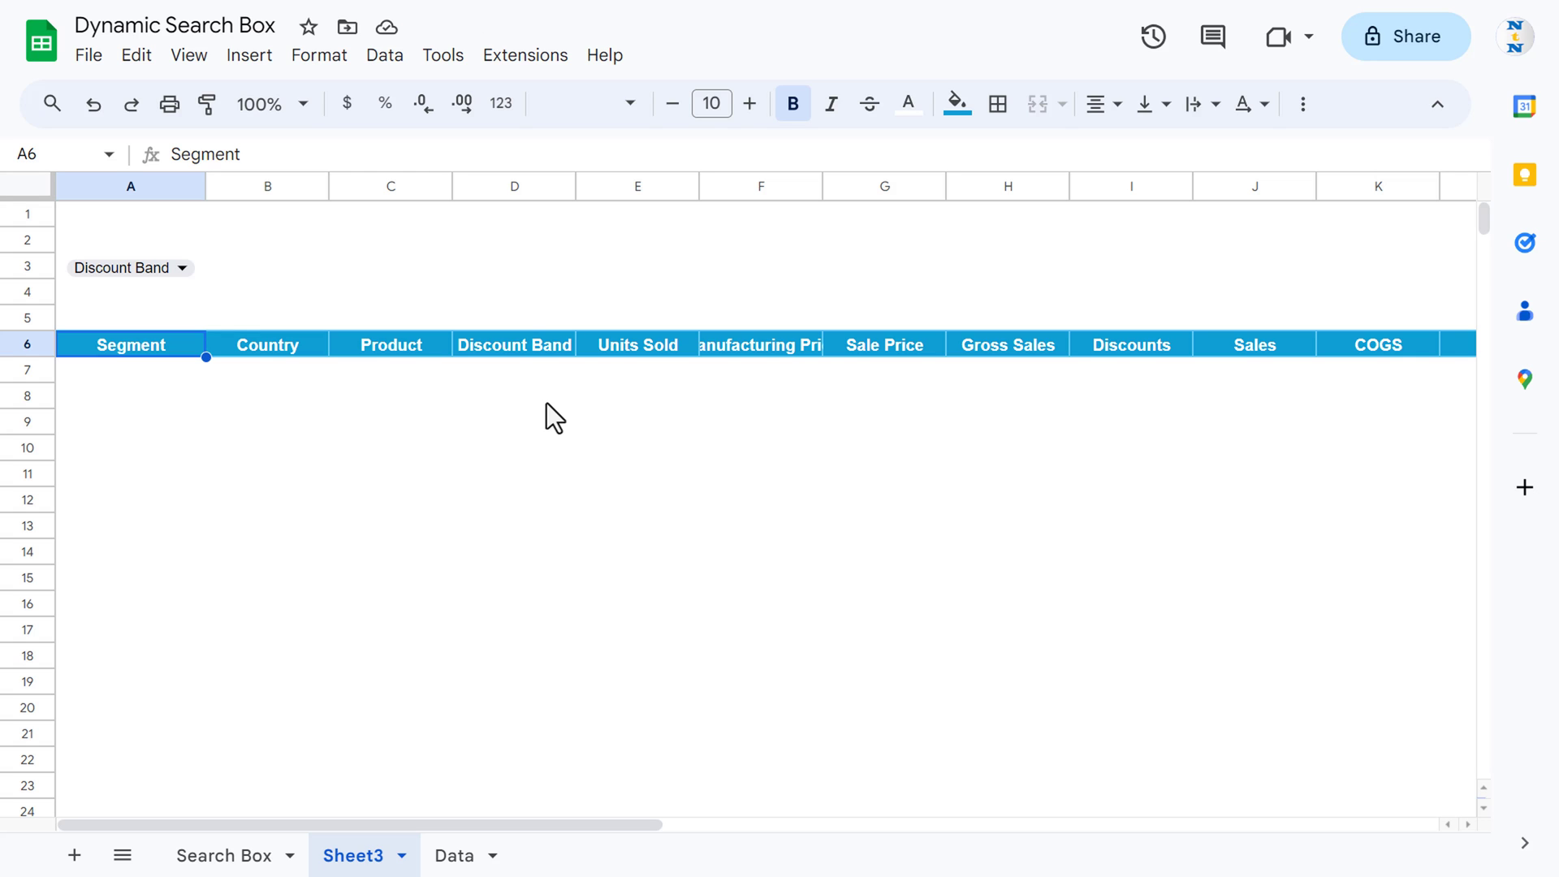
Set the font size of columns A to M to 8.
{"action": "key", "text": "ctrl+shift+Right"}
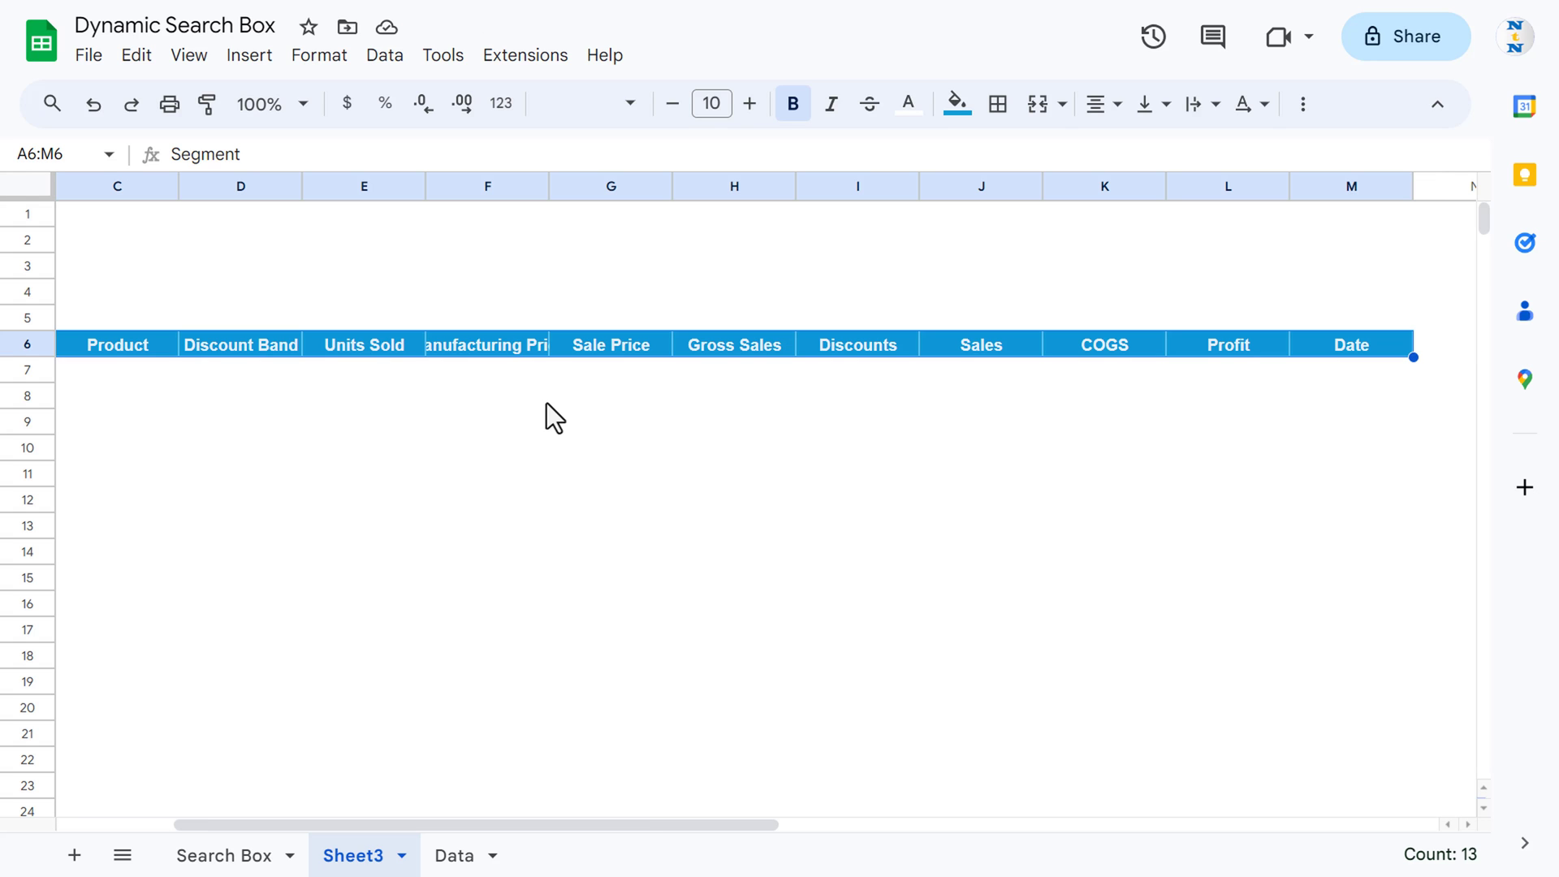
{"action": "key", "text": "ctrl+space"}
{"action": "left_click", "coordinate": [719, 103]}
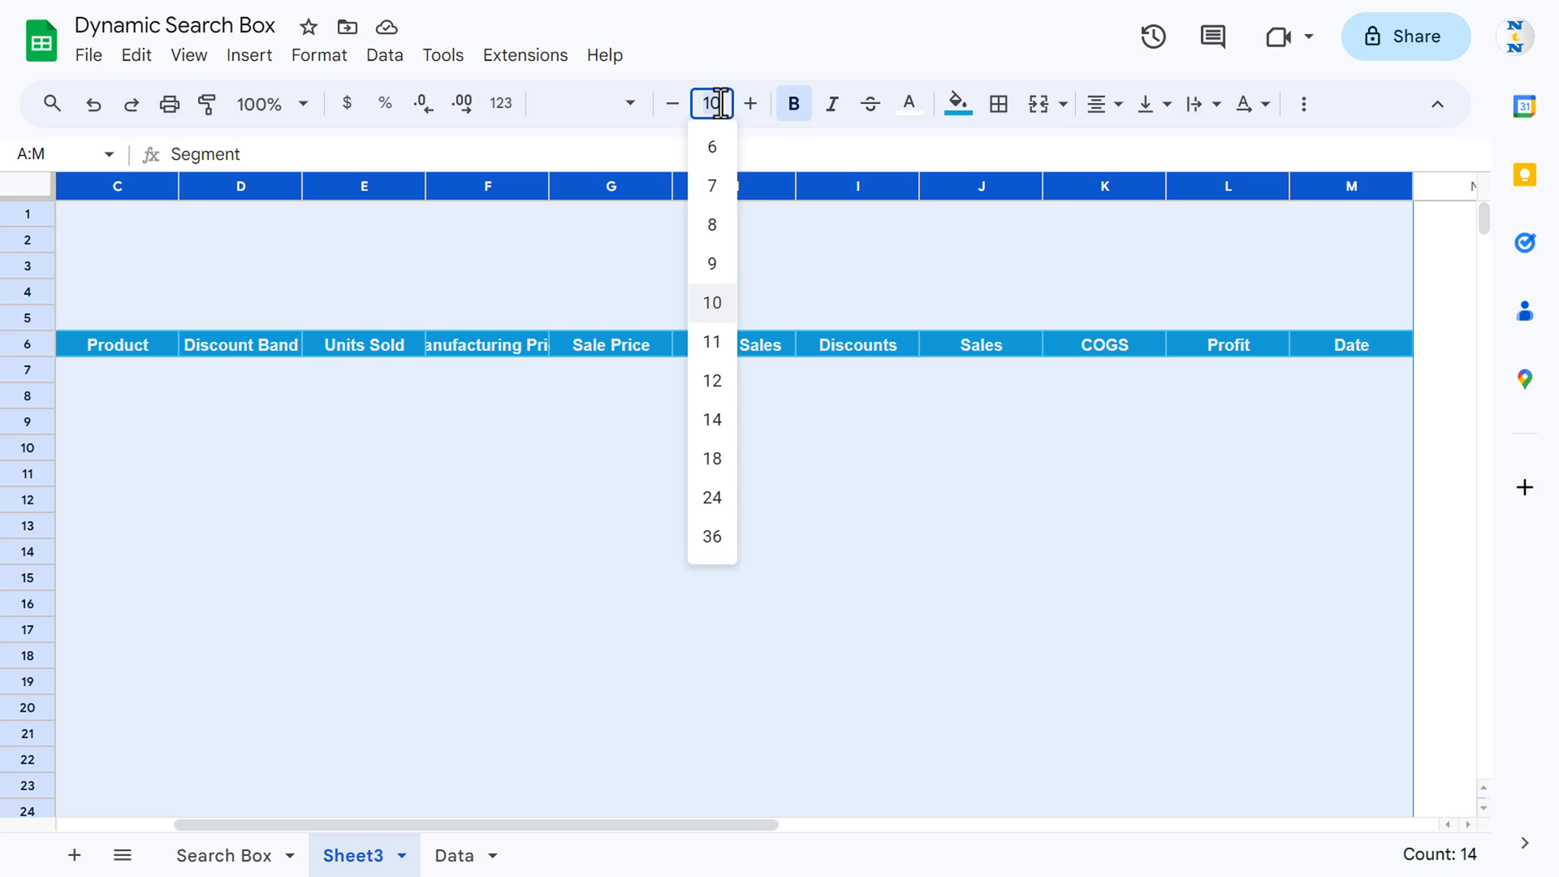
{"action": "left_click", "coordinate": [713, 225]}
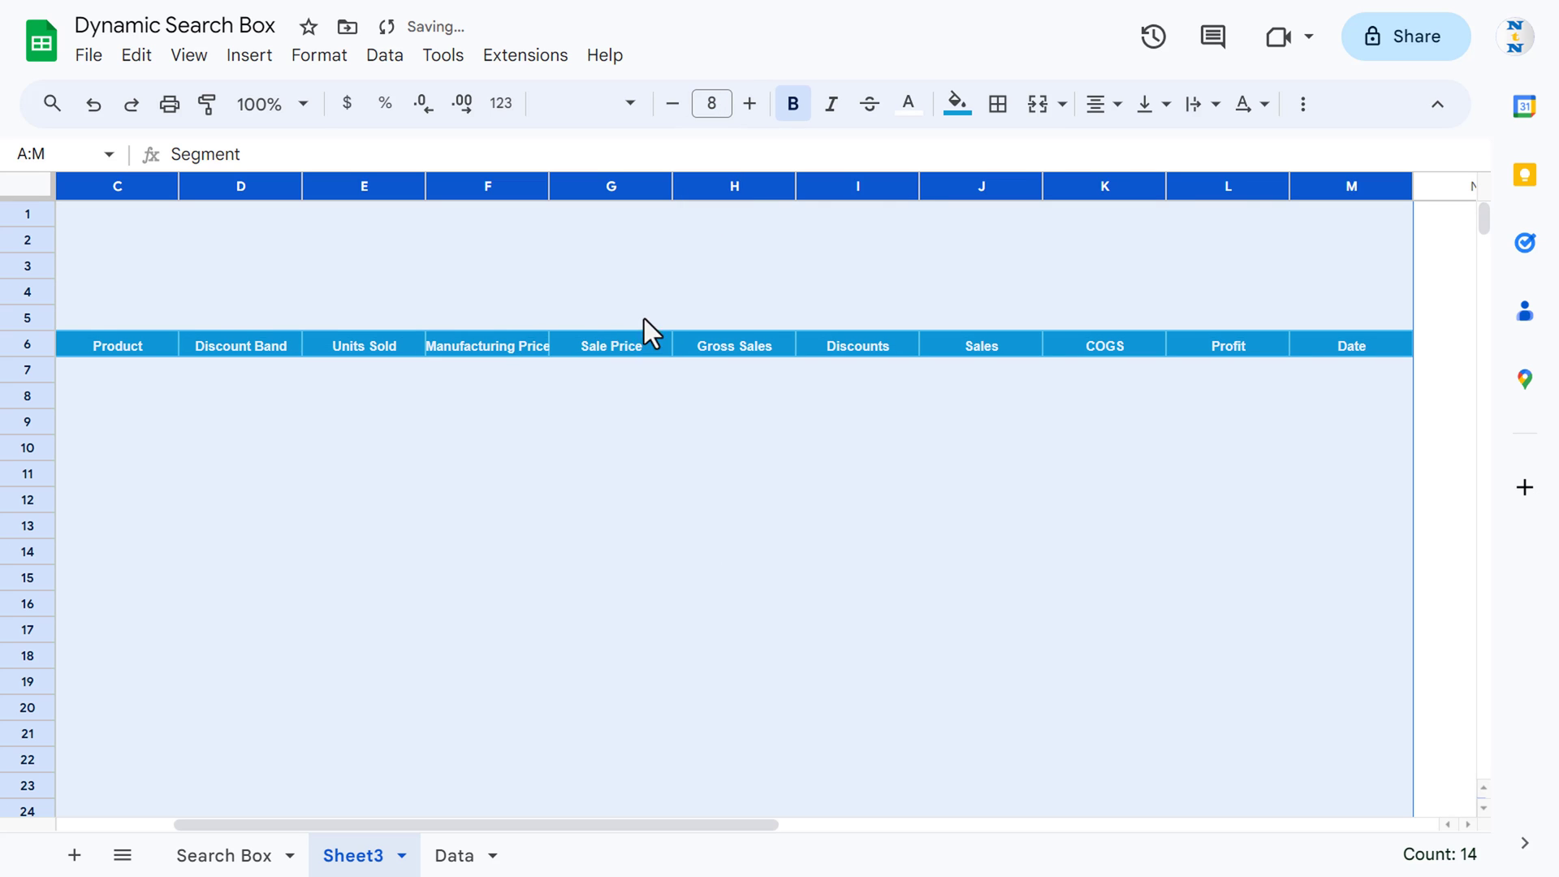
{"action": "left_click", "coordinate": [583, 343]}
{"action": "key", "text": "Home"}
Bump the A3 dropdown's font size up to 9.
{"action": "left_click", "coordinate": [235, 268]}
{"action": "key", "text": "Left"}
{"action": "left_click", "coordinate": [750, 104]}
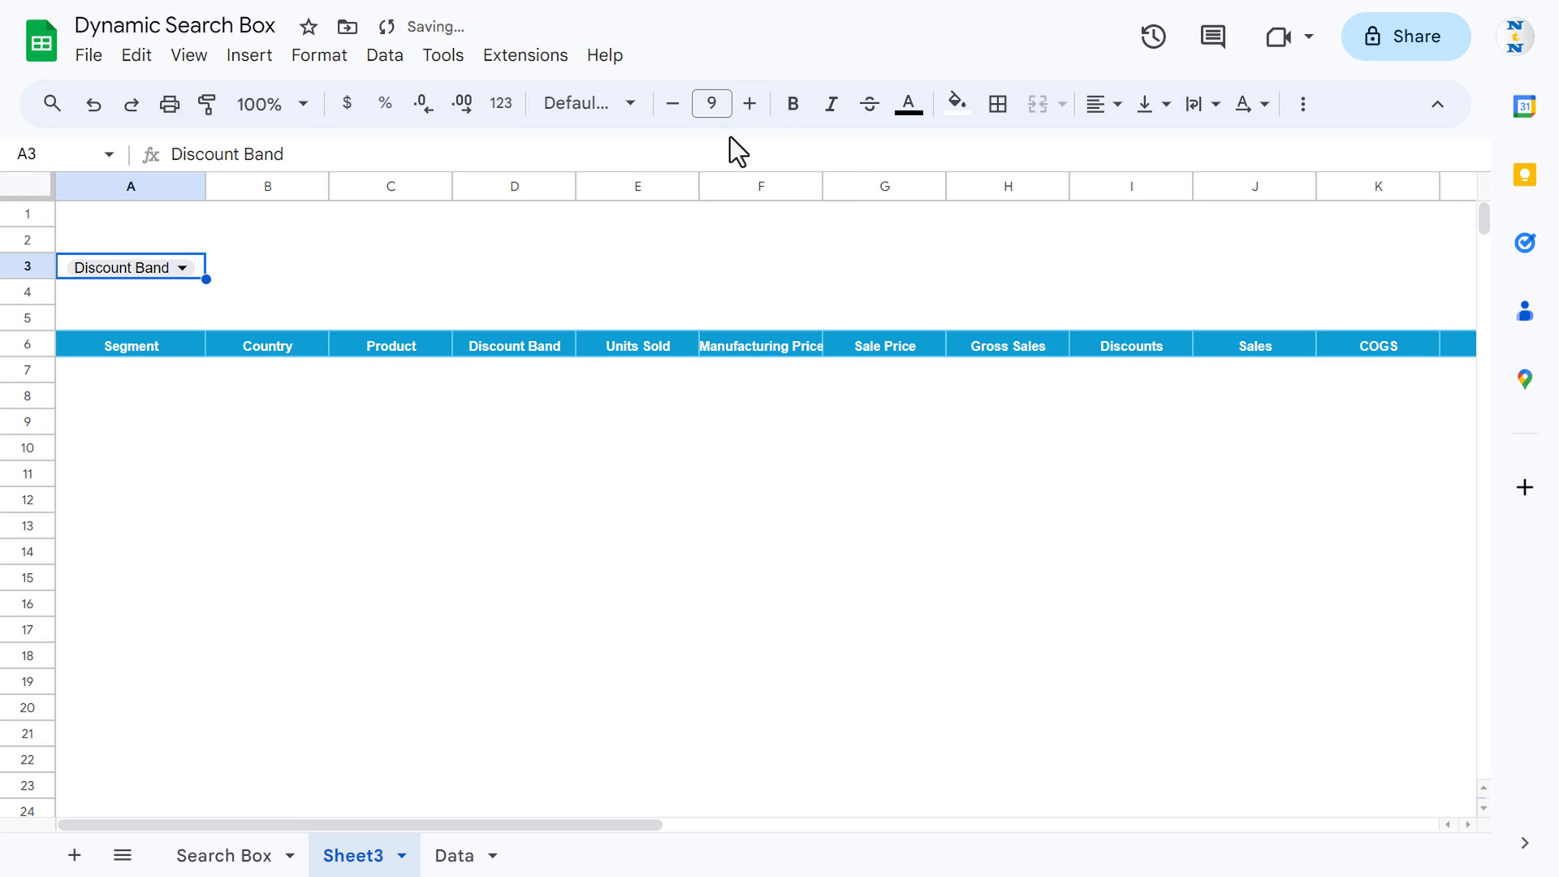
{"action": "left_click", "coordinate": [242, 272]}
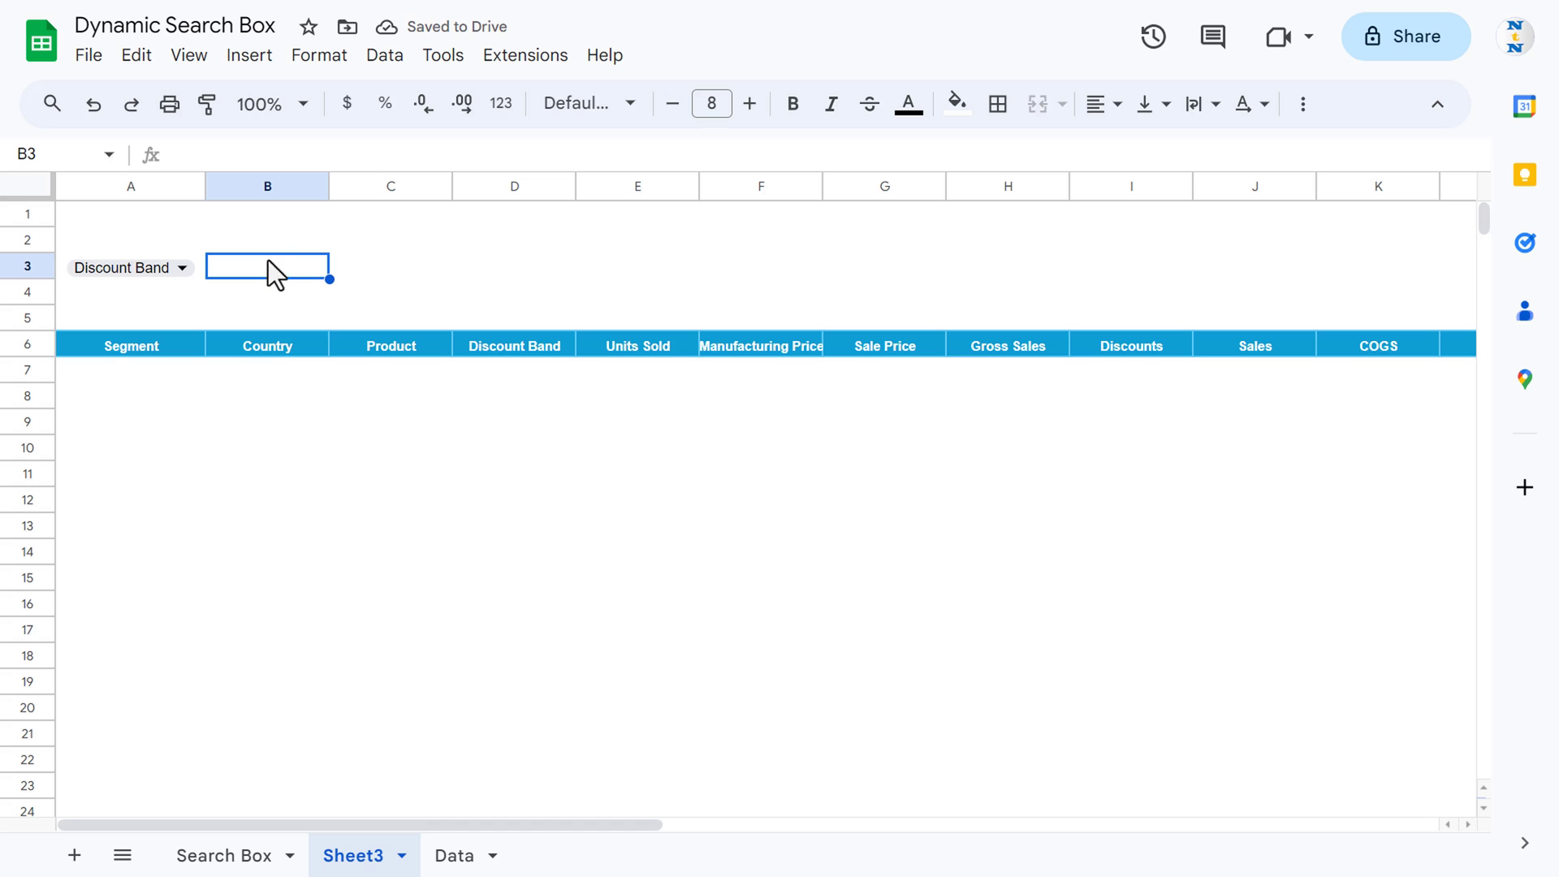
Fill B3 light yellow and add a thick light yellow border on all sides.
{"action": "left_click", "coordinate": [958, 103]}
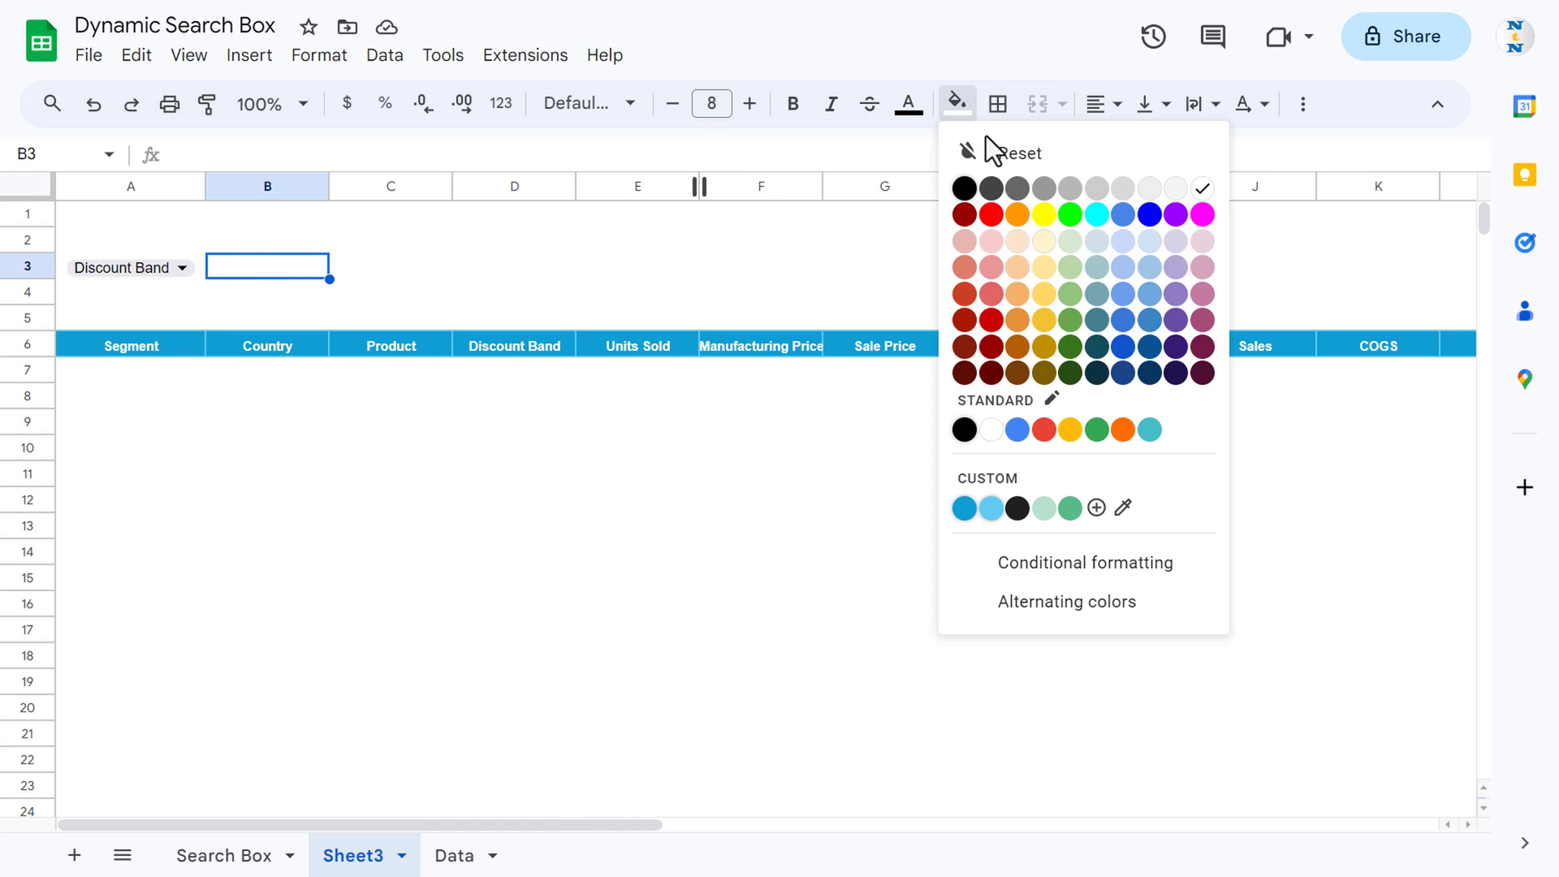
{"action": "left_click", "coordinate": [1044, 241]}
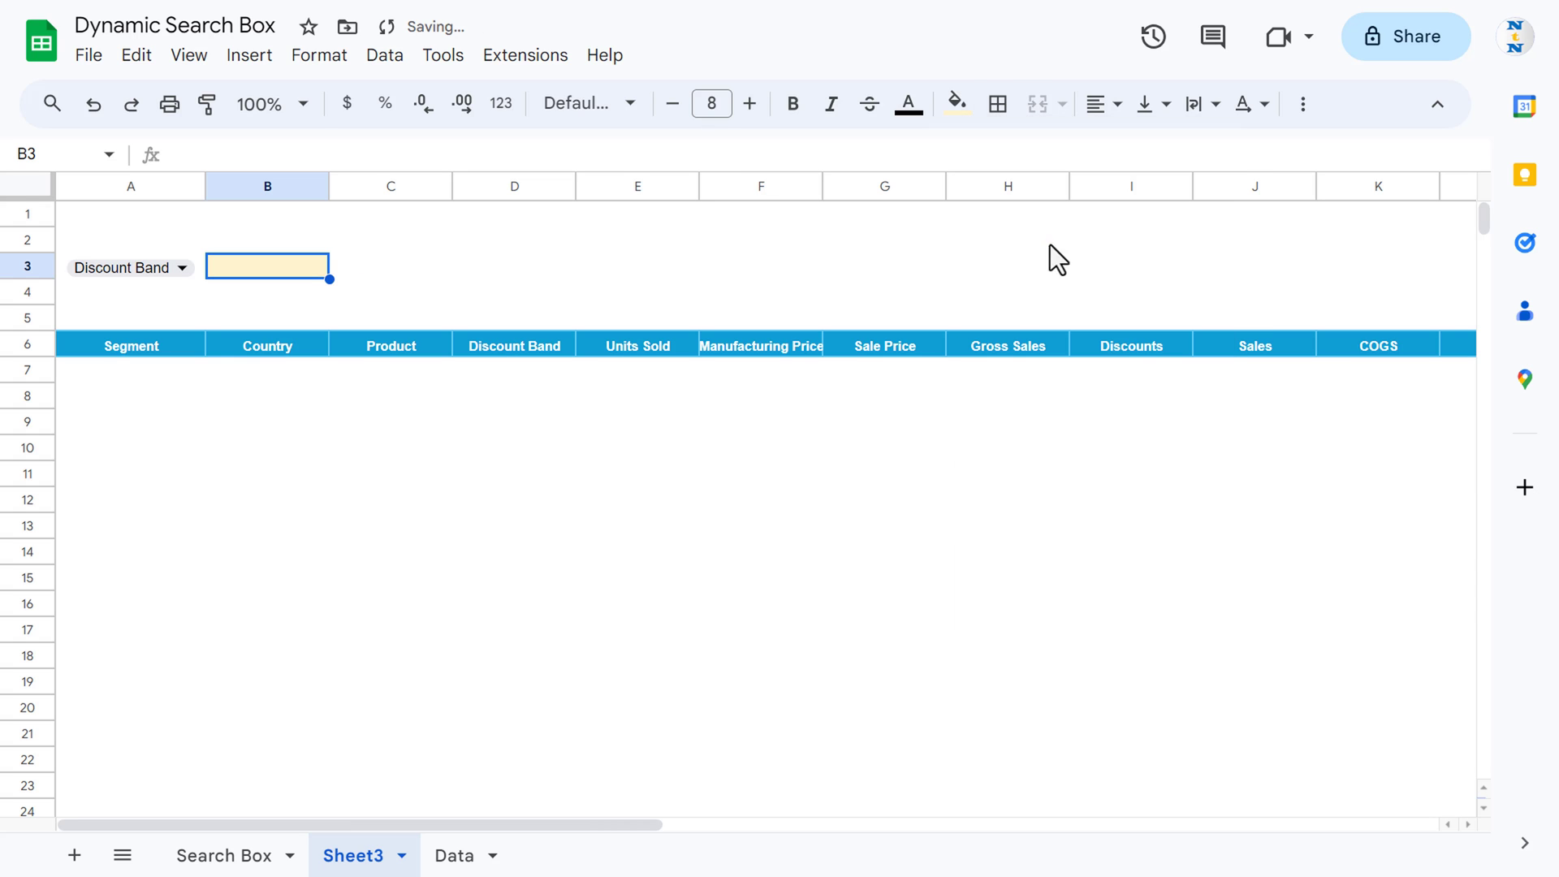
{"action": "left_click", "coordinate": [998, 104]}
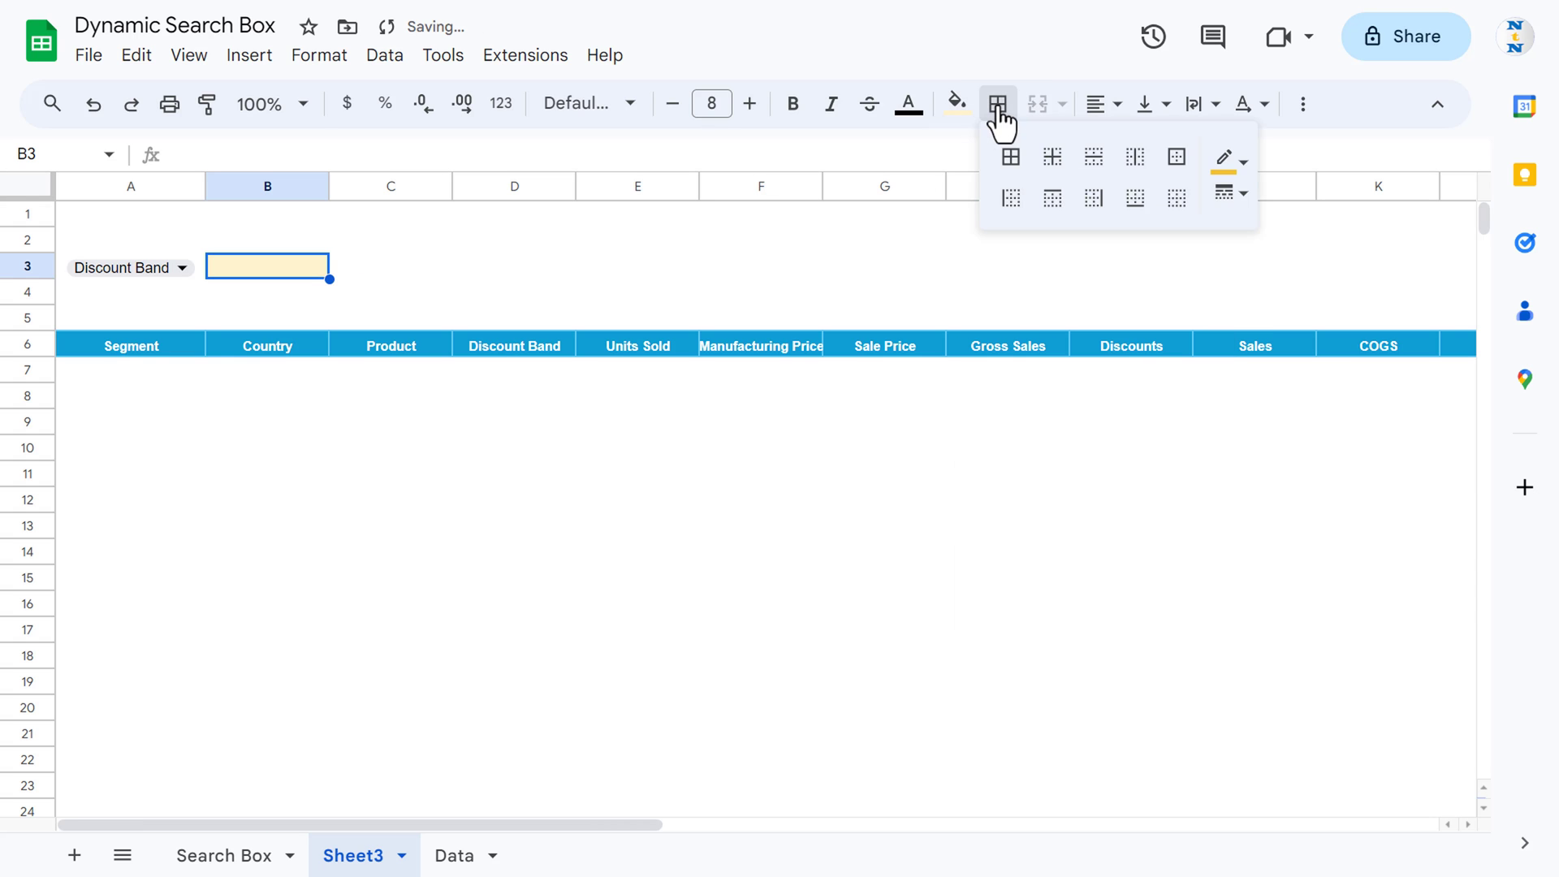
{"action": "left_click", "coordinate": [1240, 161]}
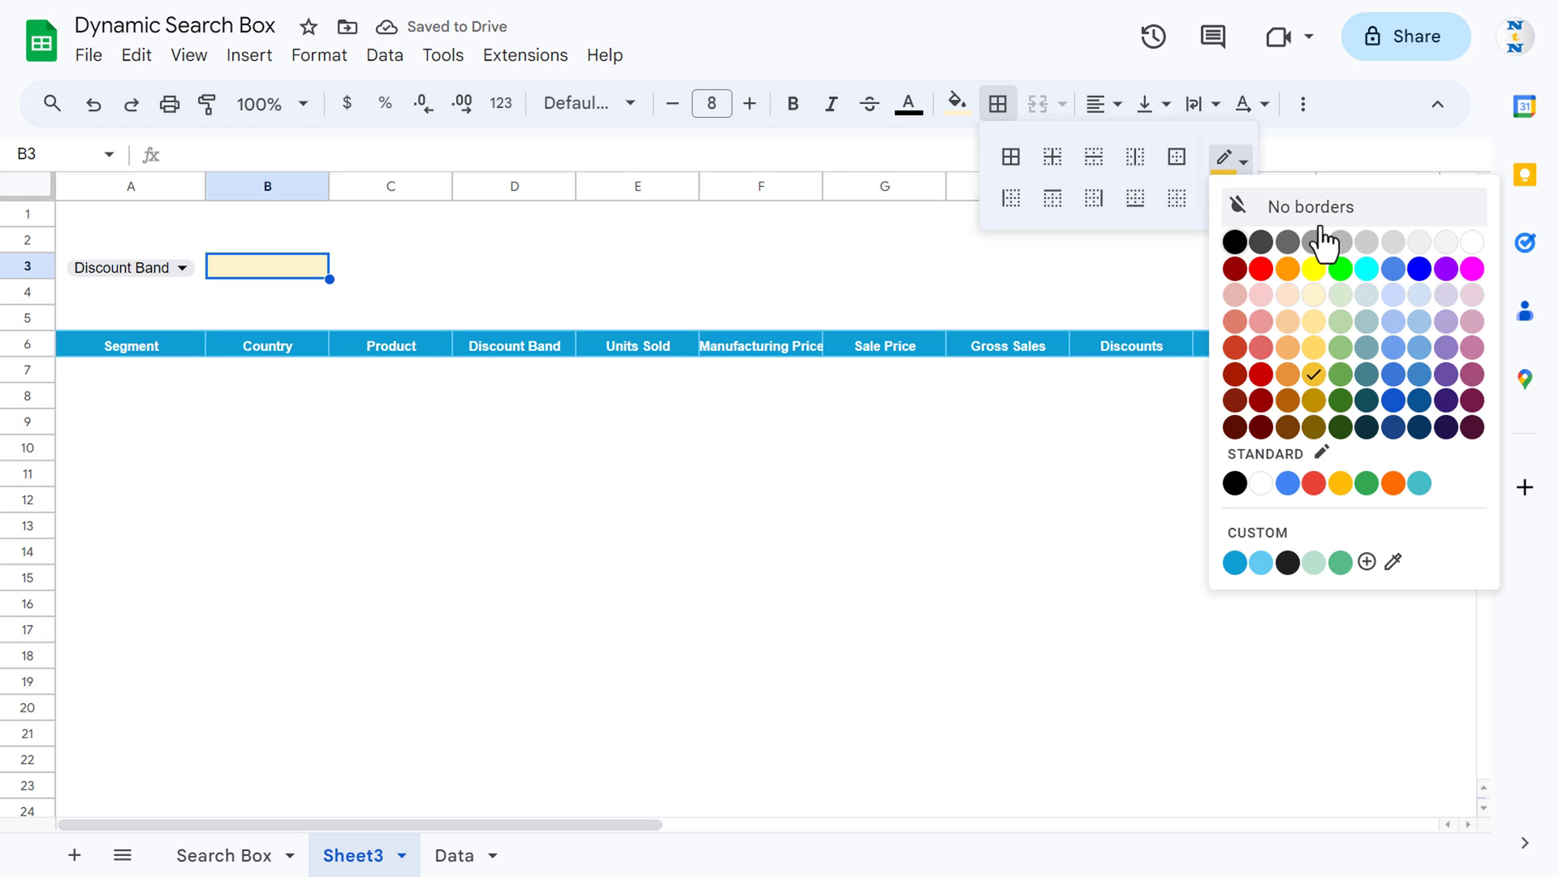
{"action": "left_click", "coordinate": [1316, 349]}
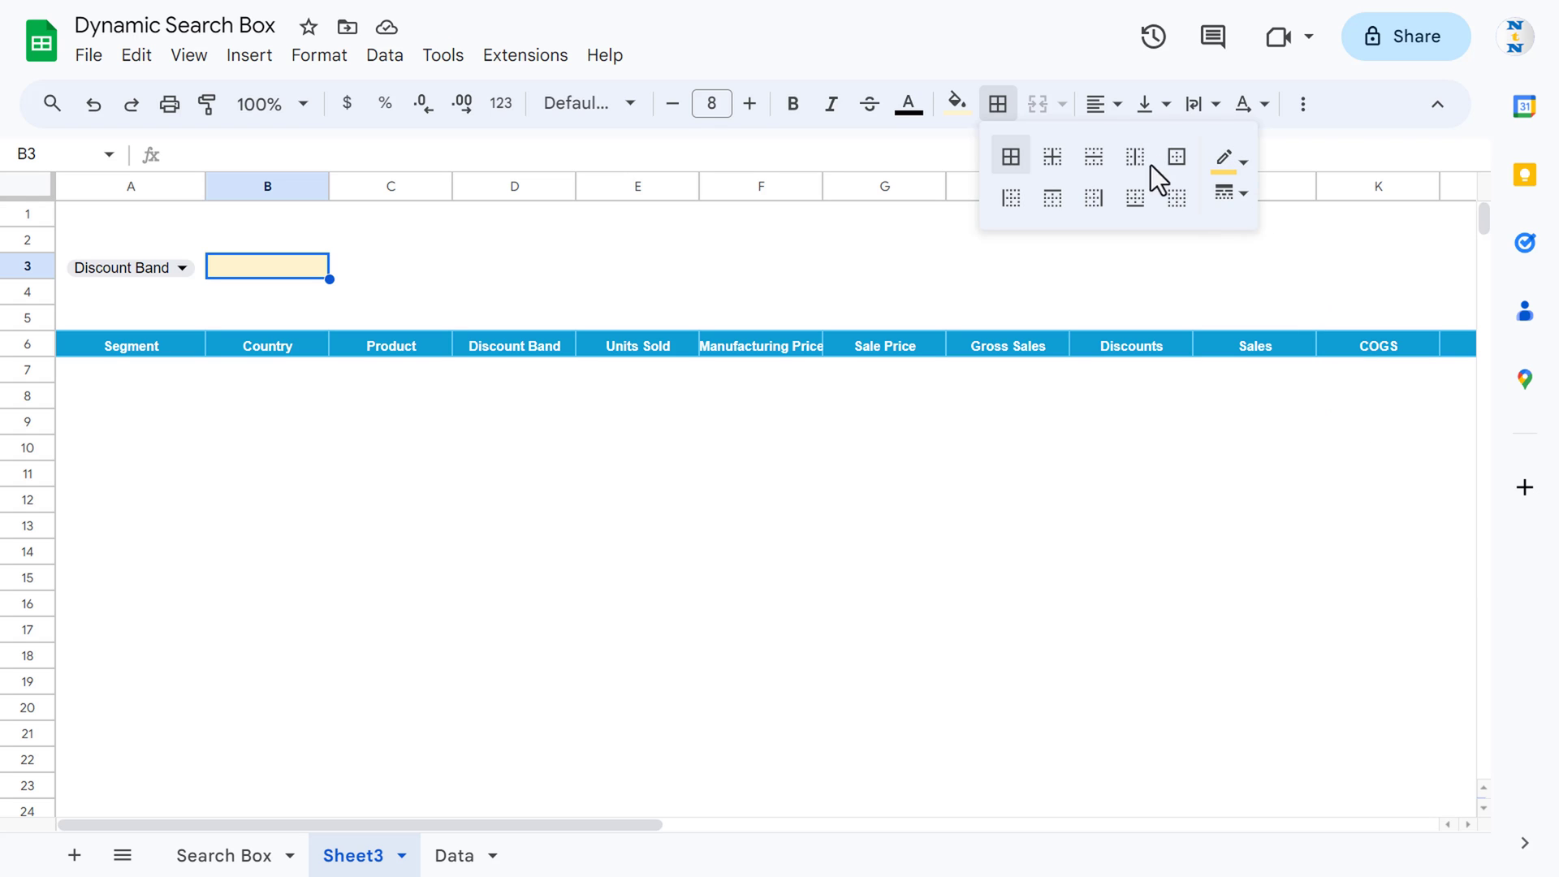
{"action": "left_click", "coordinate": [1231, 199]}
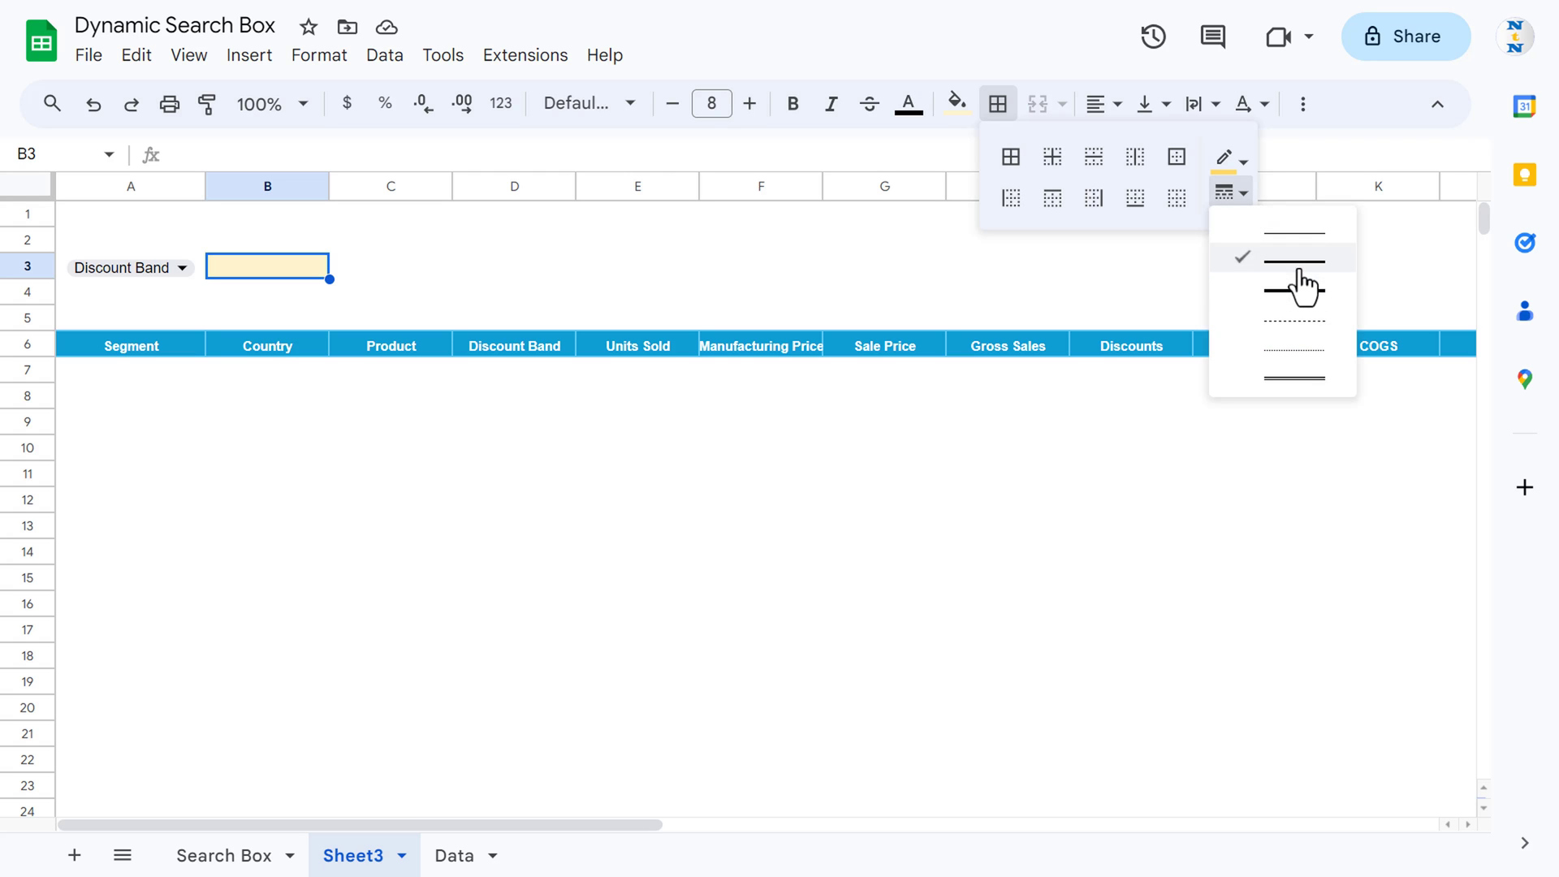
{"action": "left_click", "coordinate": [1271, 289]}
{"action": "left_click", "coordinate": [1011, 162]}
{"action": "left_click", "coordinate": [531, 279]}
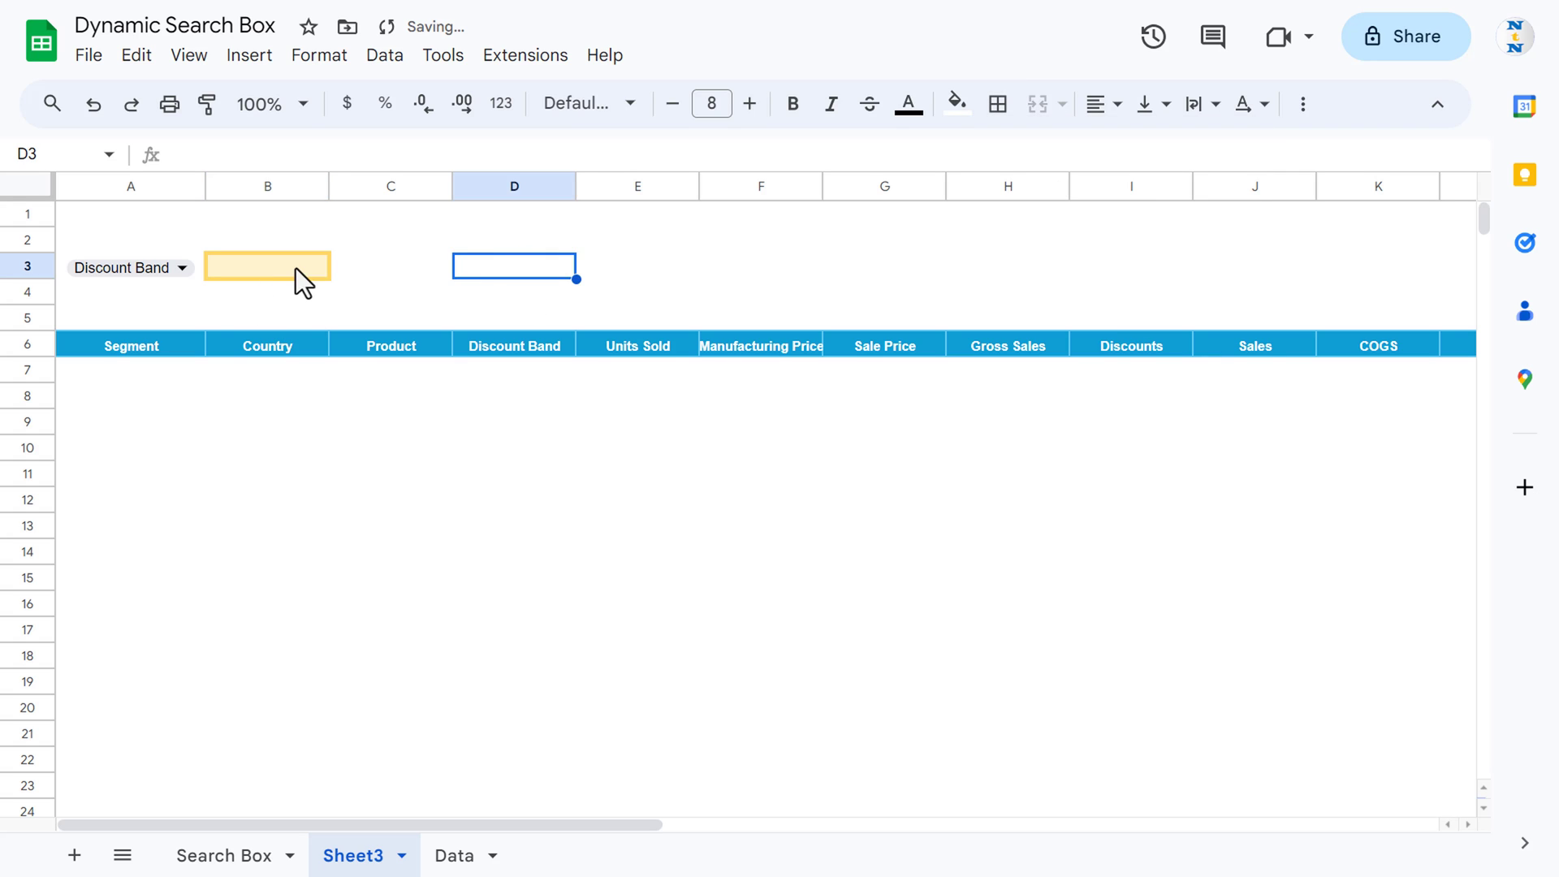
{"action": "left_click", "coordinate": [421, 265]}
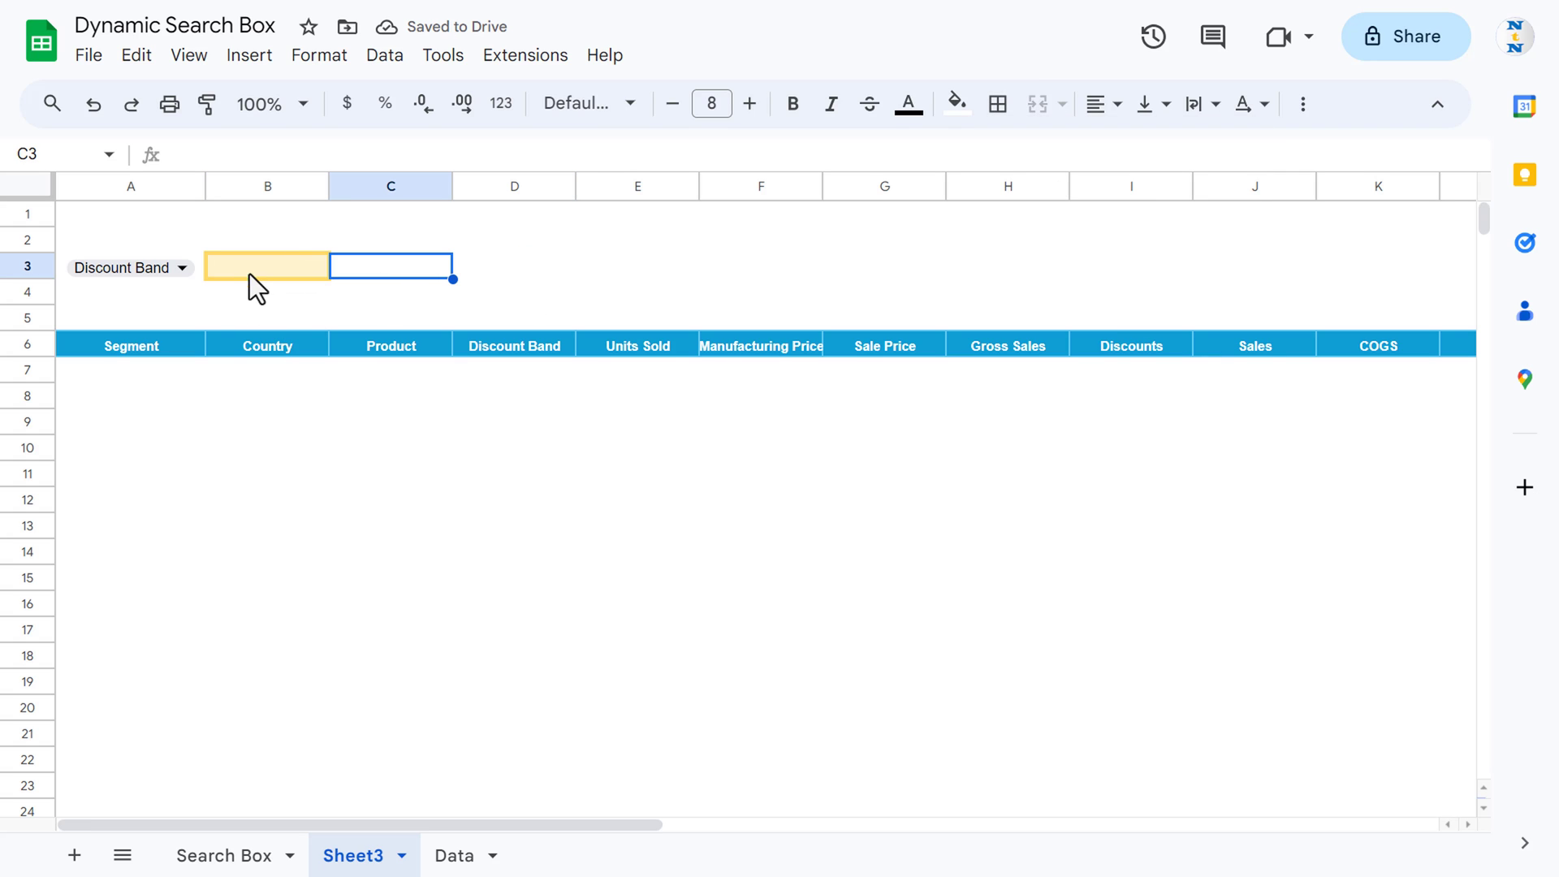
{"action": "left_click", "coordinate": [636, 273]}
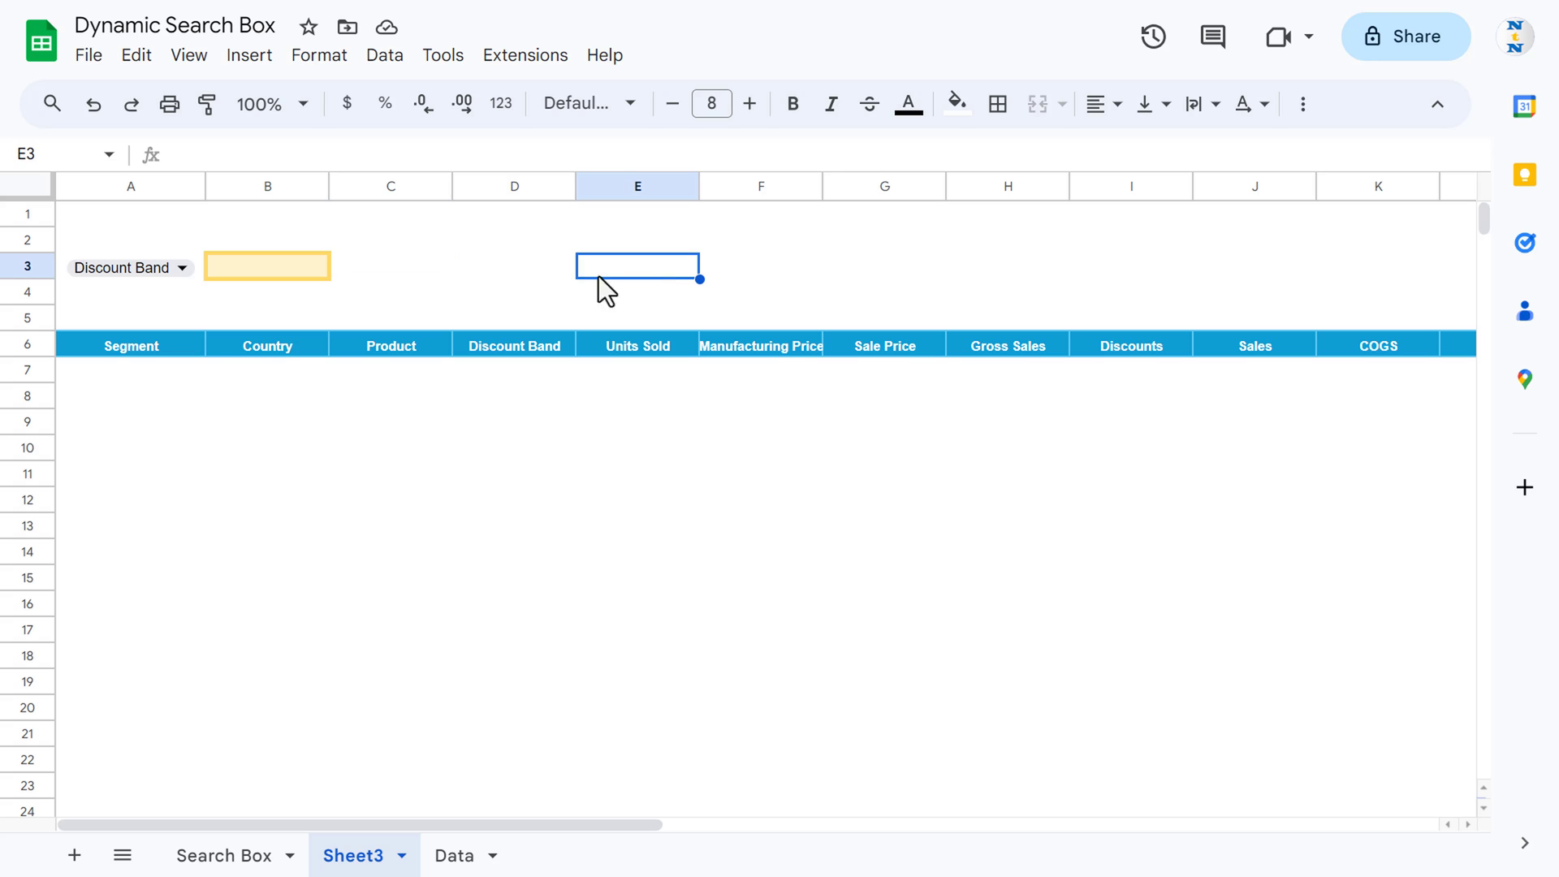
Start typing 'Gross Sa' into D4, then discard the entry.
{"action": "left_click", "coordinate": [469, 258]}
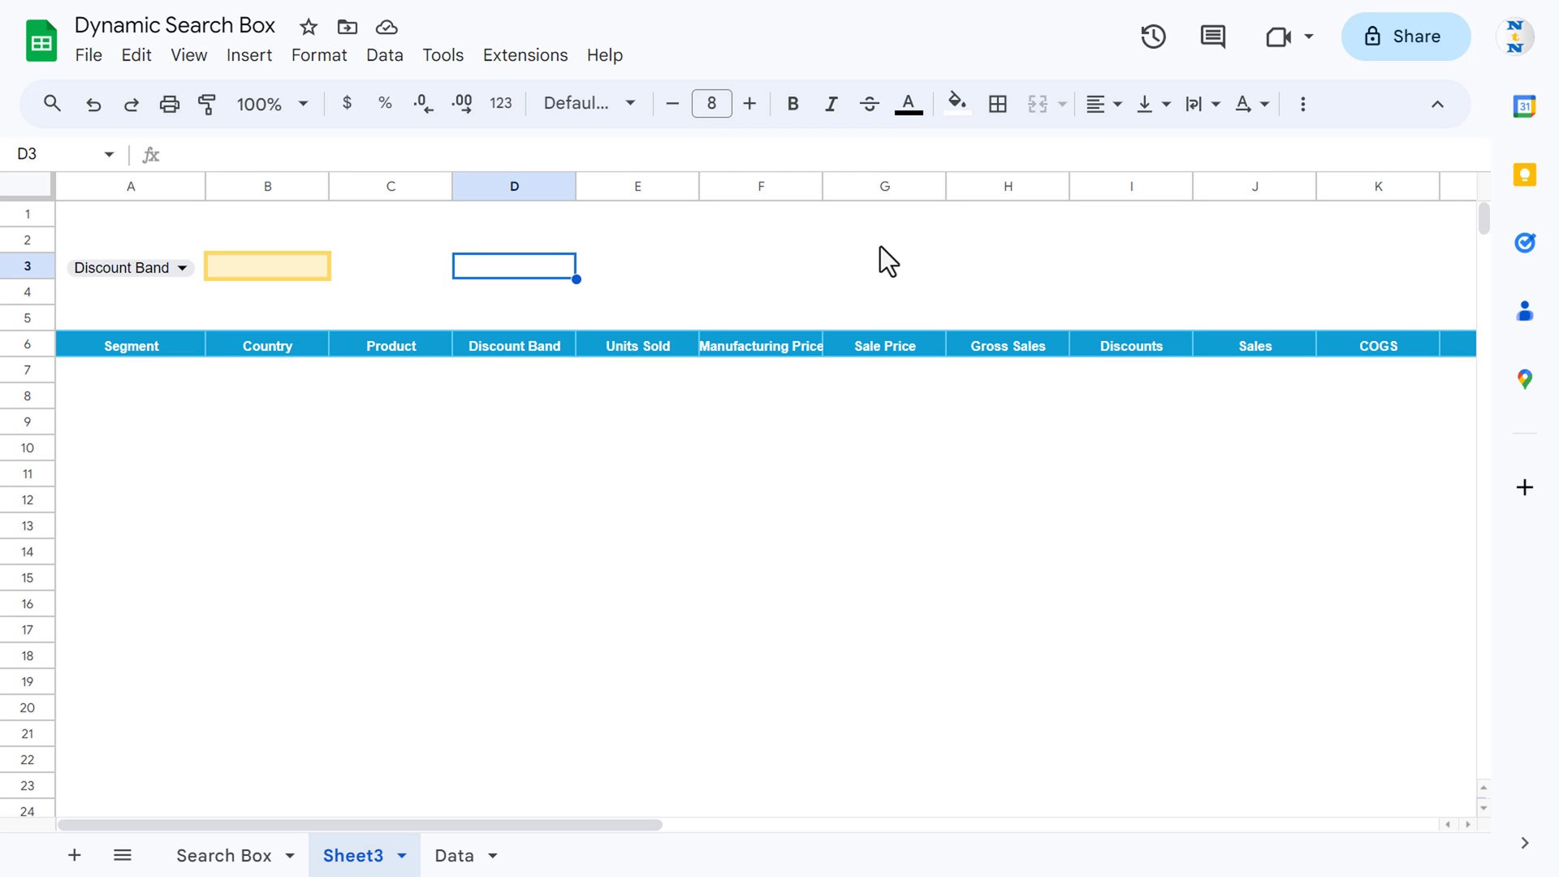
{"action": "key", "text": "Left"}
{"action": "key", "text": "Right"}
{"action": "key", "text": "Down"}
{"action": "key", "text": "Up"}
{"action": "key", "text": "Down"}
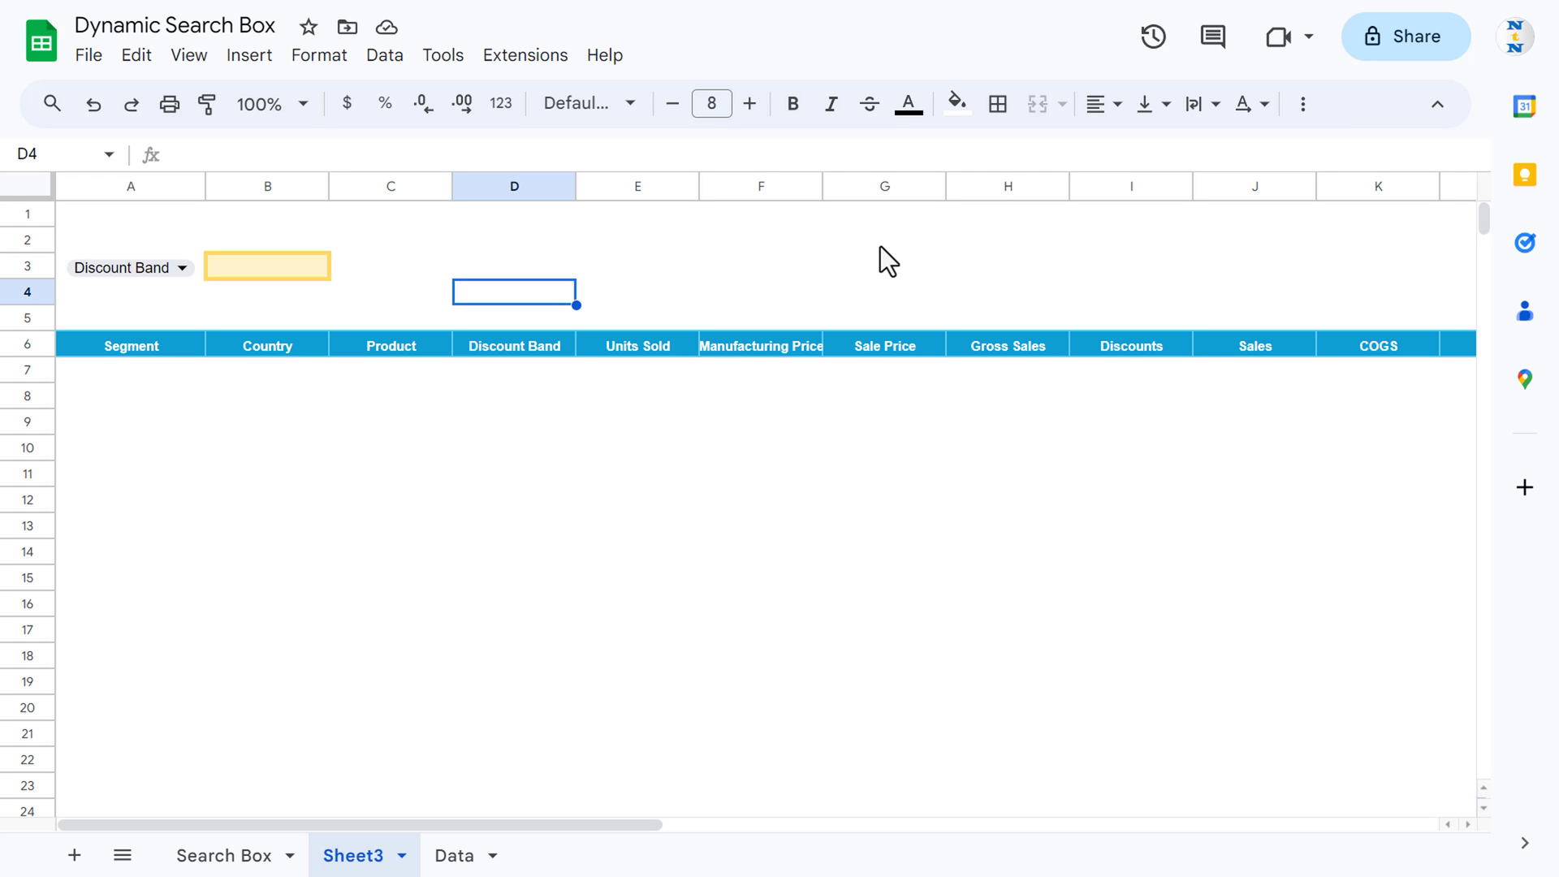
{"action": "type", "text": "Gross Sa"}
{"action": "key", "text": "Escape"}
Paste the H6 Gross Sales header into D4 as values, centred horizontally and vertically.
{"action": "left_click", "coordinate": [1010, 350]}
{"action": "key", "text": "ctrl+c"}
{"action": "left_click", "coordinate": [497, 275]}
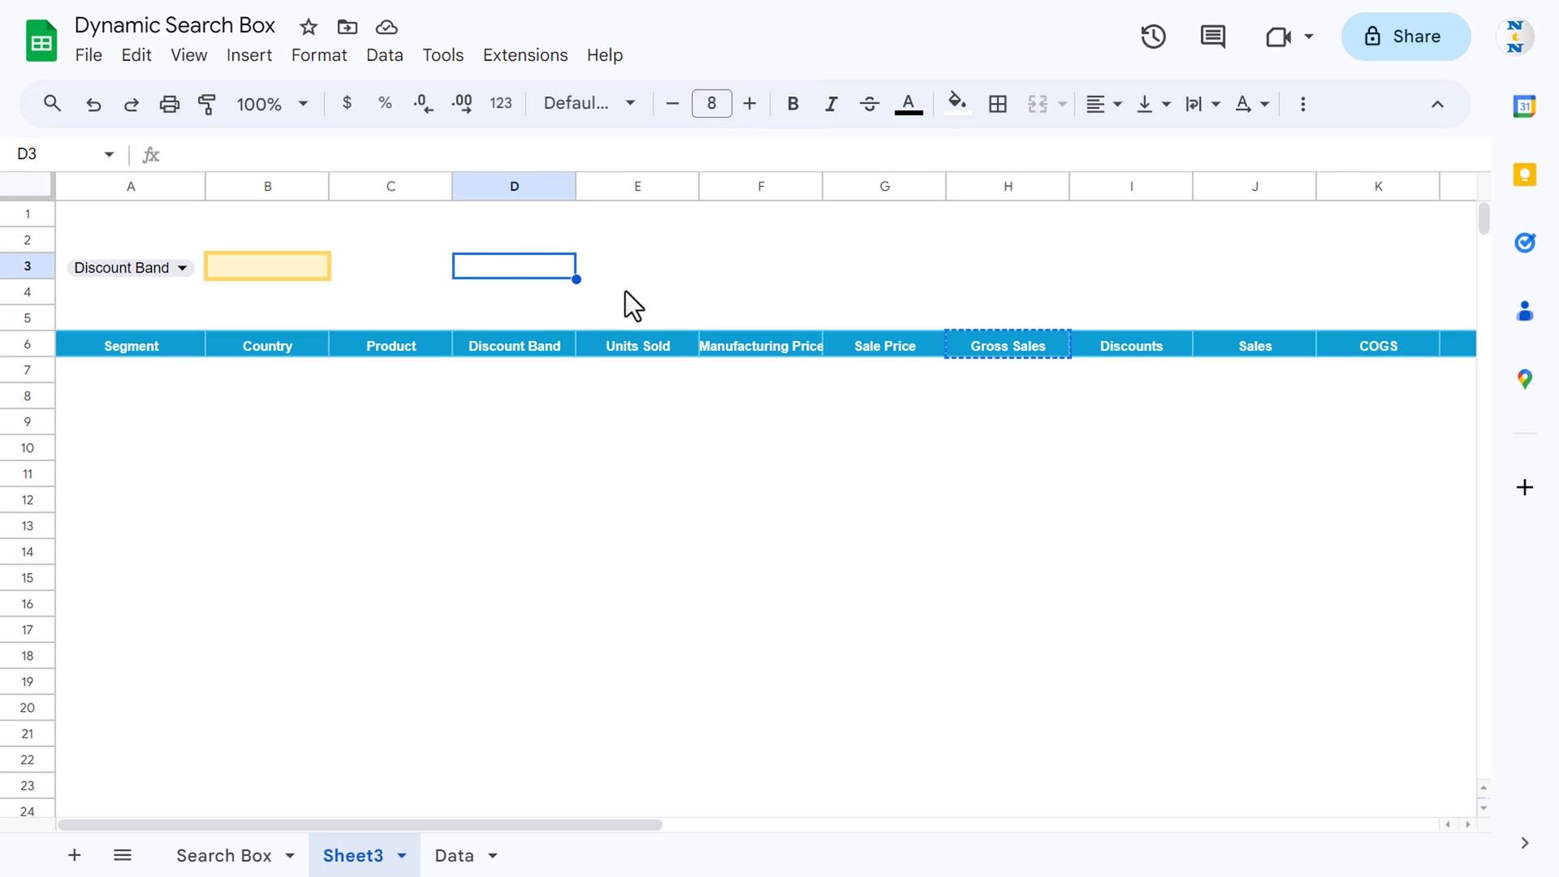
{"action": "key", "text": "Down"}
{"action": "key", "text": "ctrl+shift+v"}
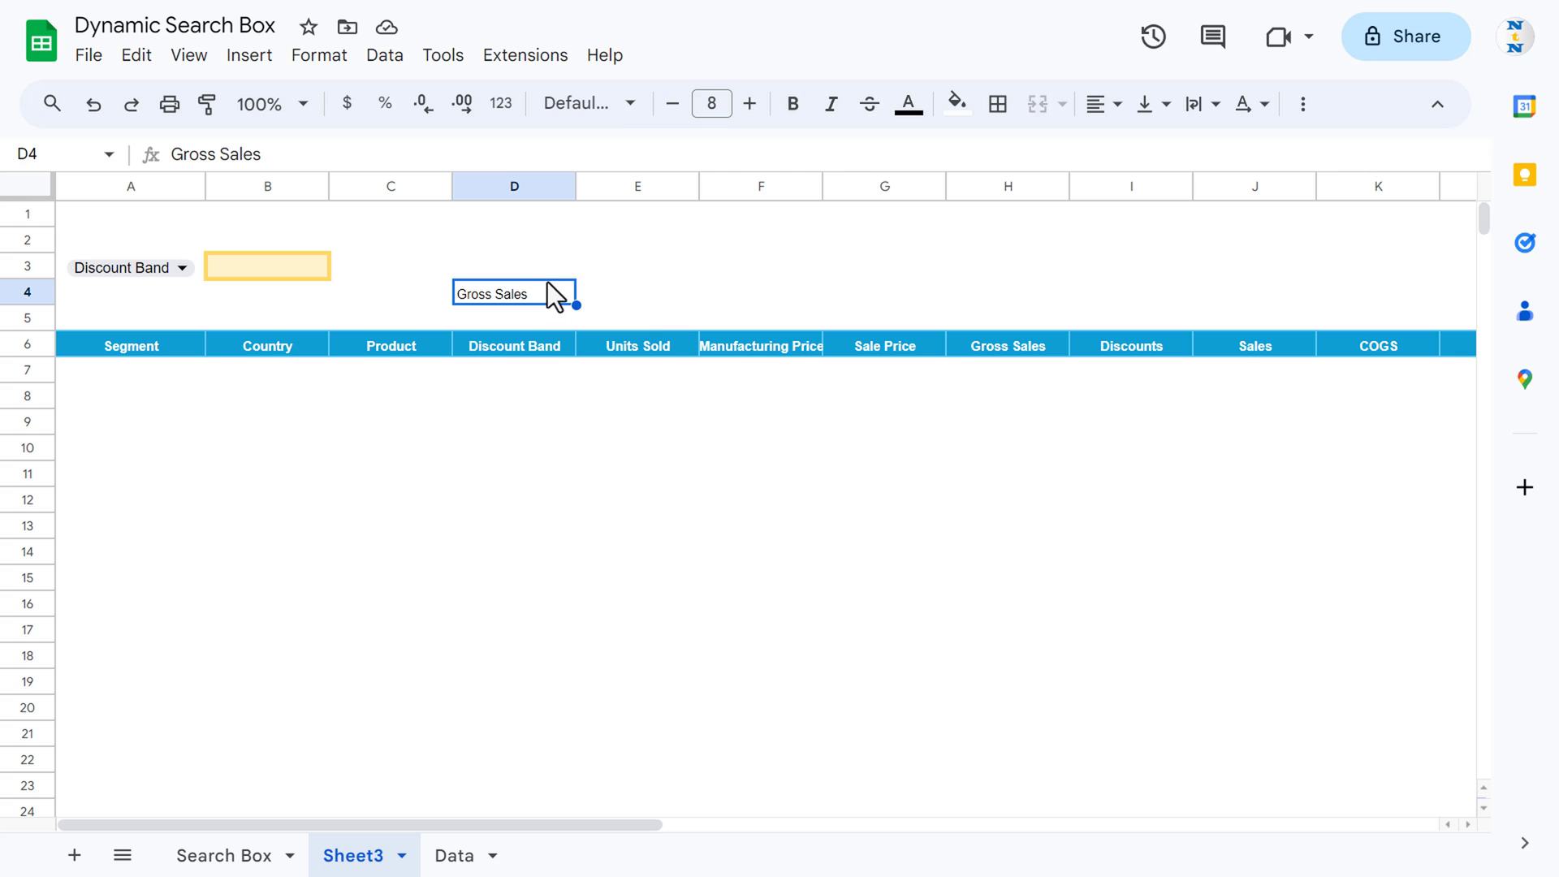
{"action": "left_click", "coordinate": [1102, 108]}
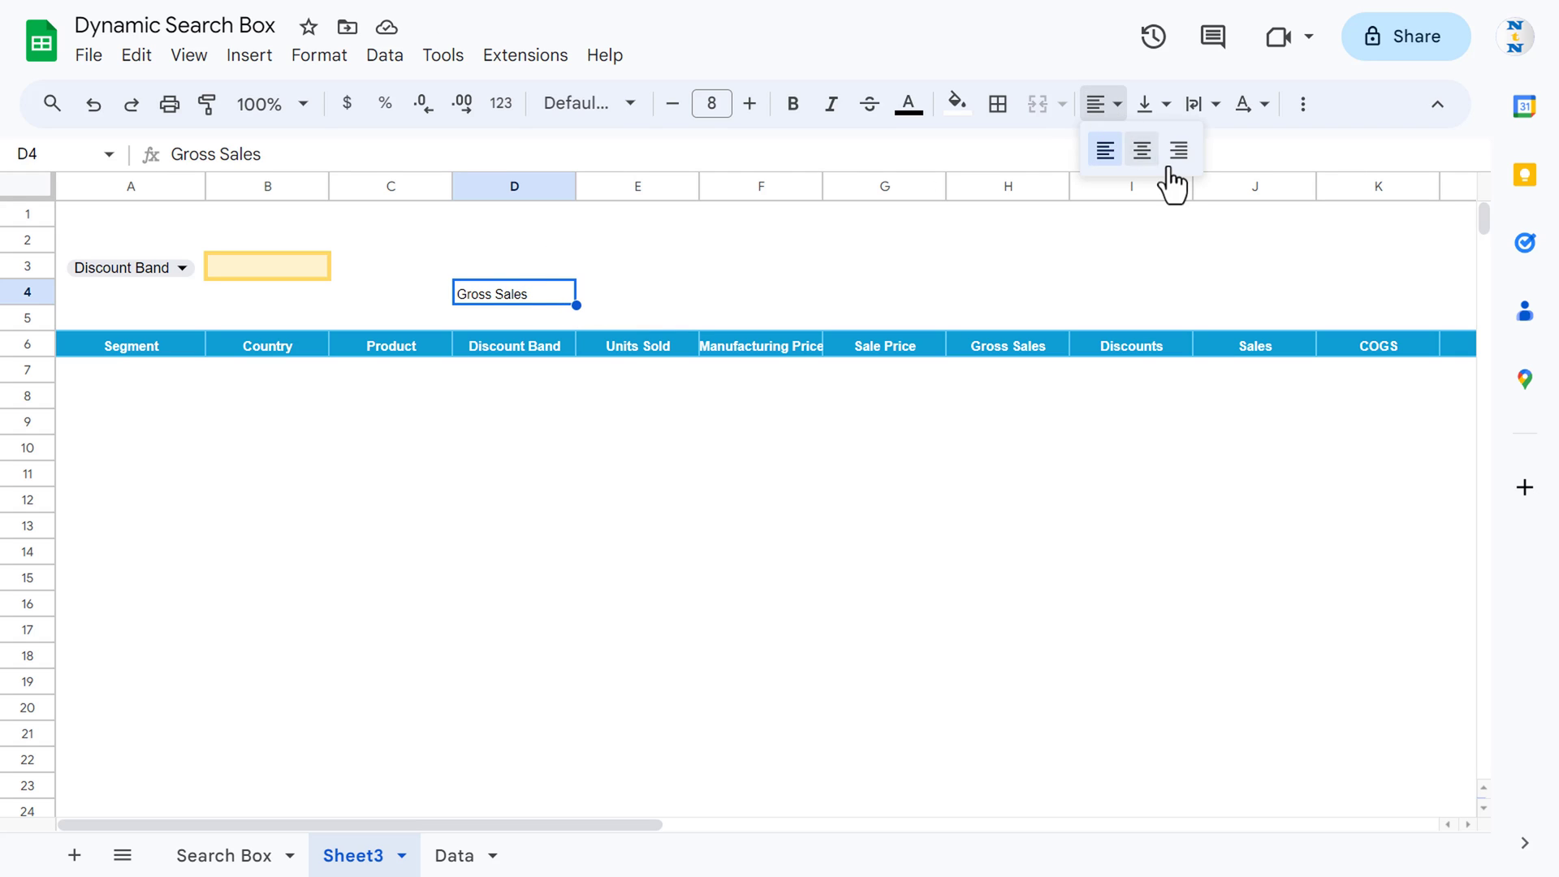
{"action": "left_click", "coordinate": [1147, 149]}
{"action": "left_click", "coordinate": [1153, 104]}
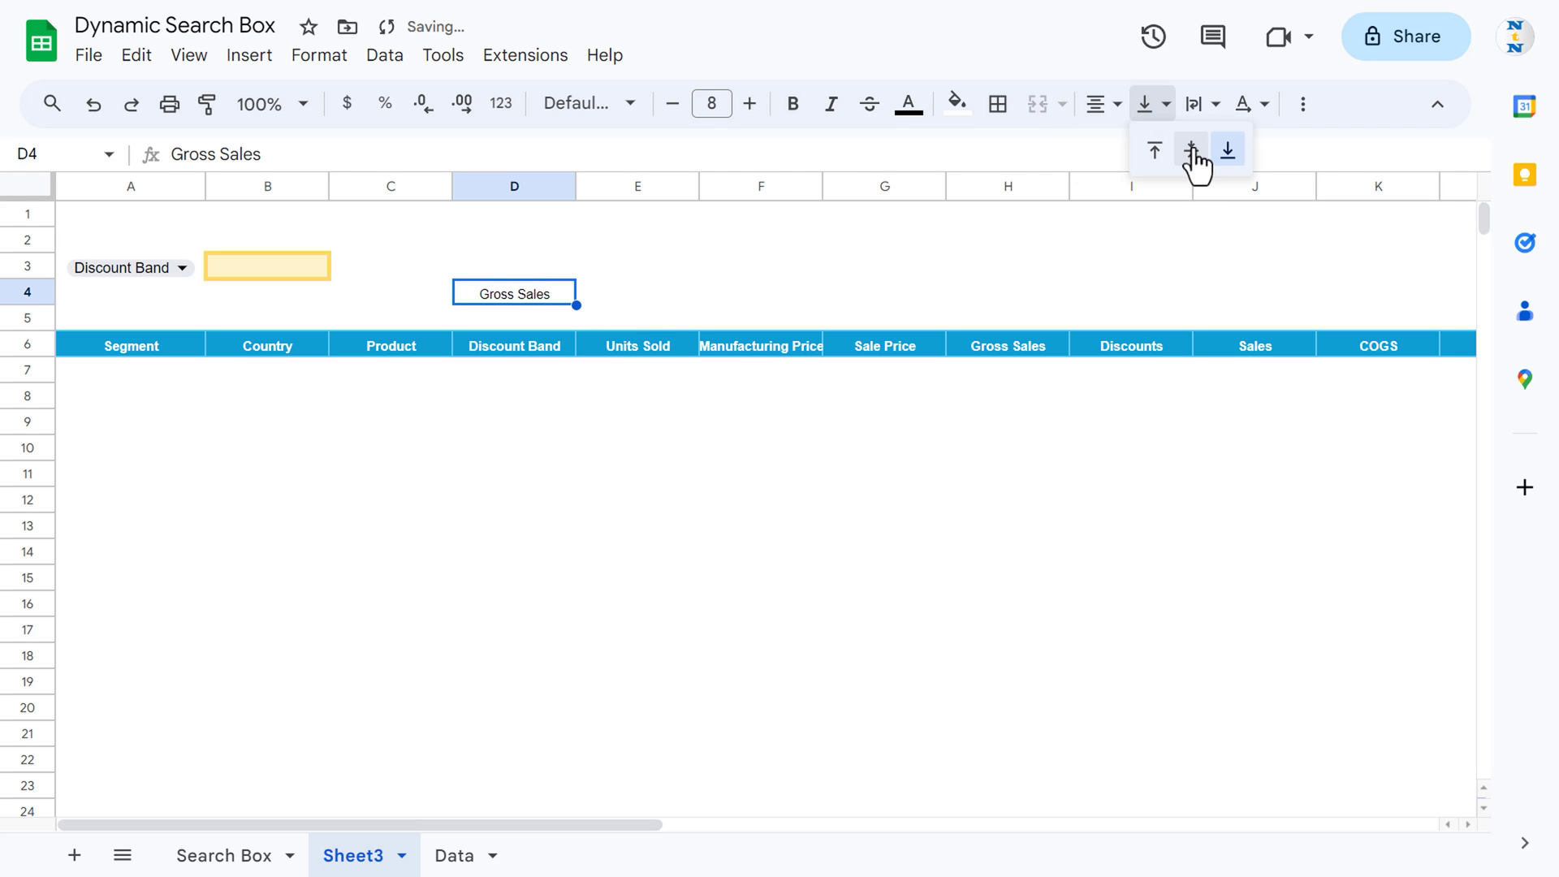
{"action": "left_click", "coordinate": [1192, 151]}
Make row 3 taller and enter =SUM(H7:H1000) in D3.
{"action": "left_click", "coordinate": [562, 266]}
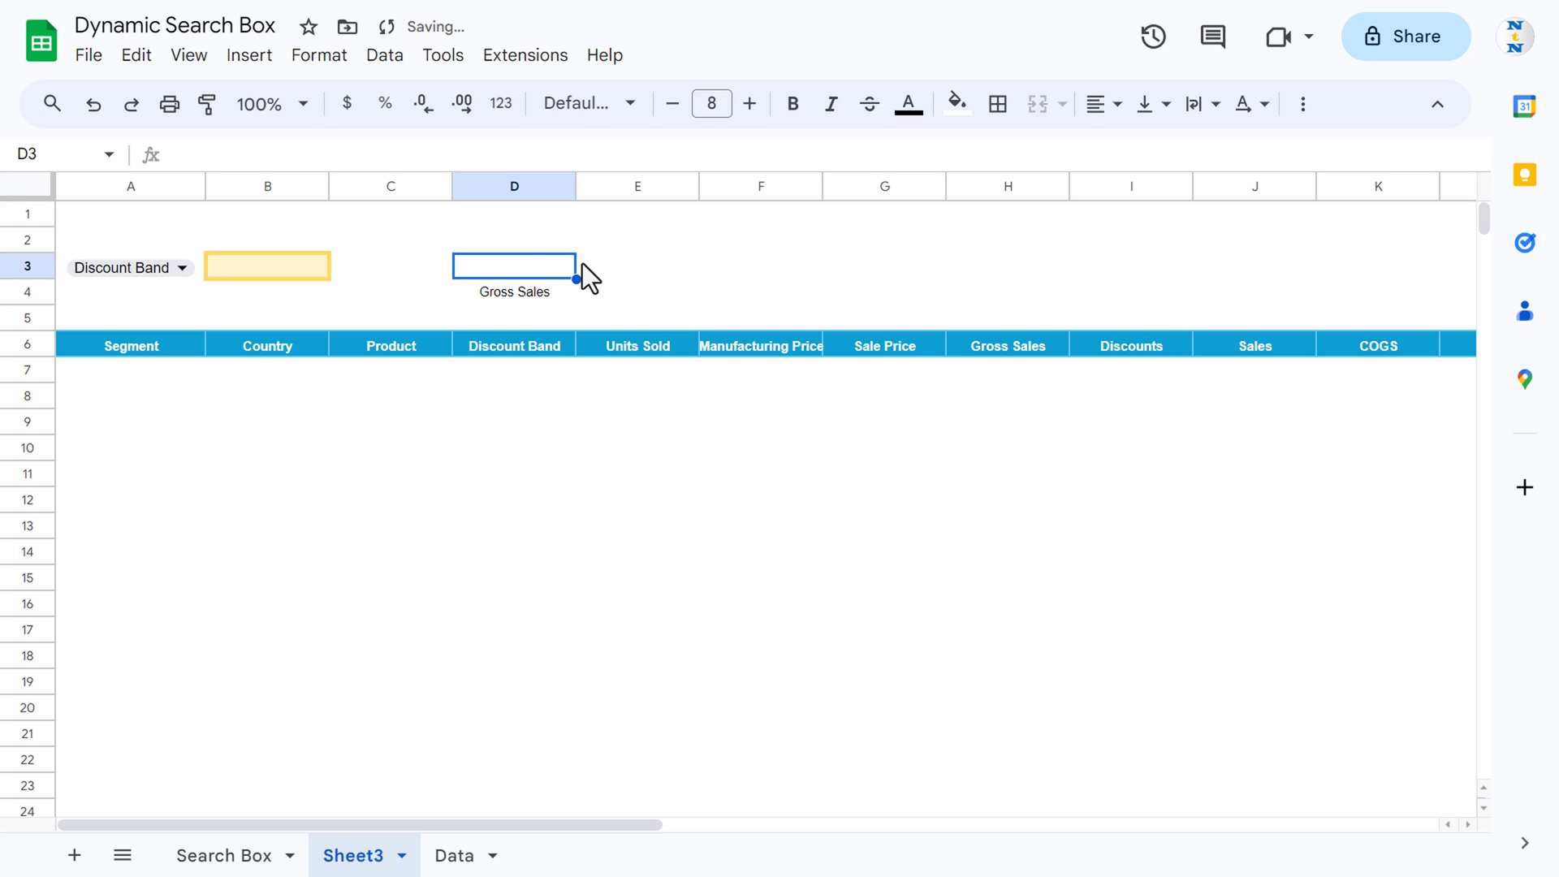
{"action": "left_click_drag", "start_coordinate": [28, 278], "coordinate": [27, 283]}
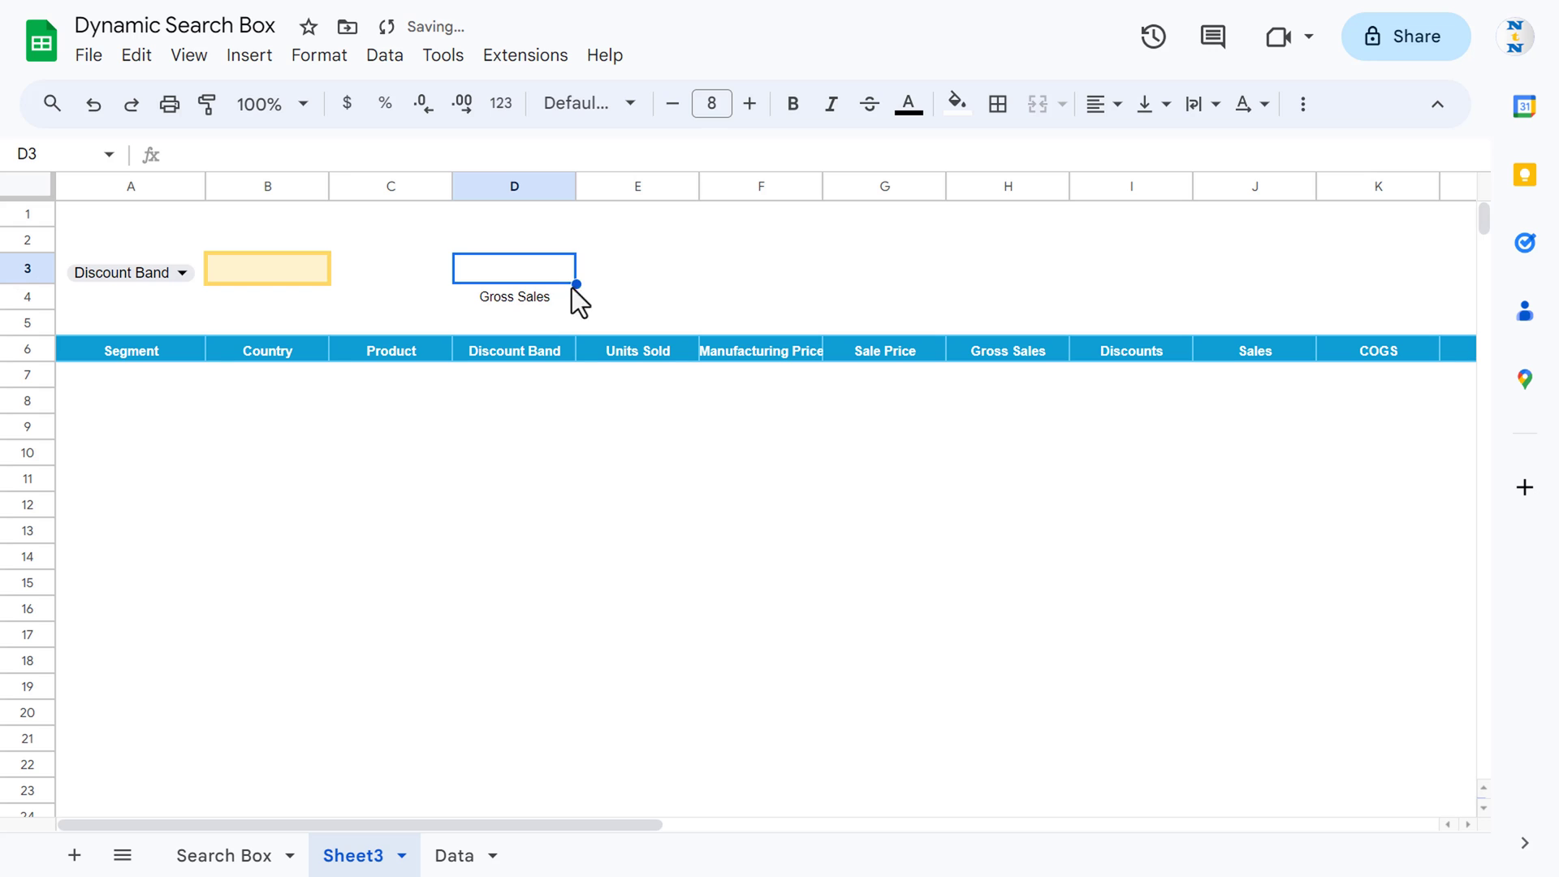
{"action": "type", "text": "=sum("}
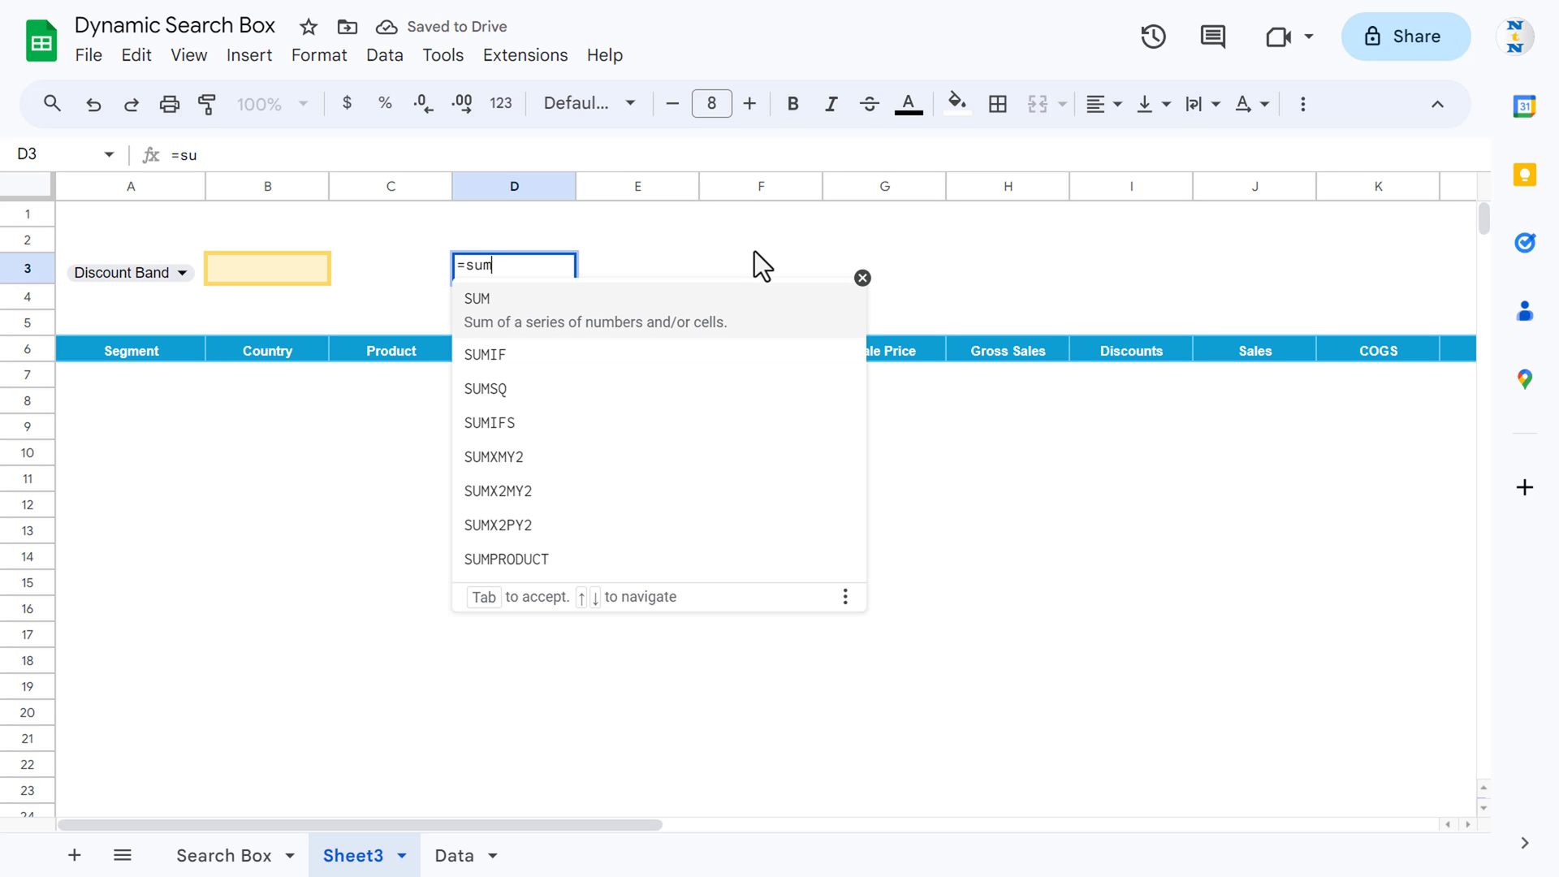
{"action": "left_click", "coordinate": [1020, 369]}
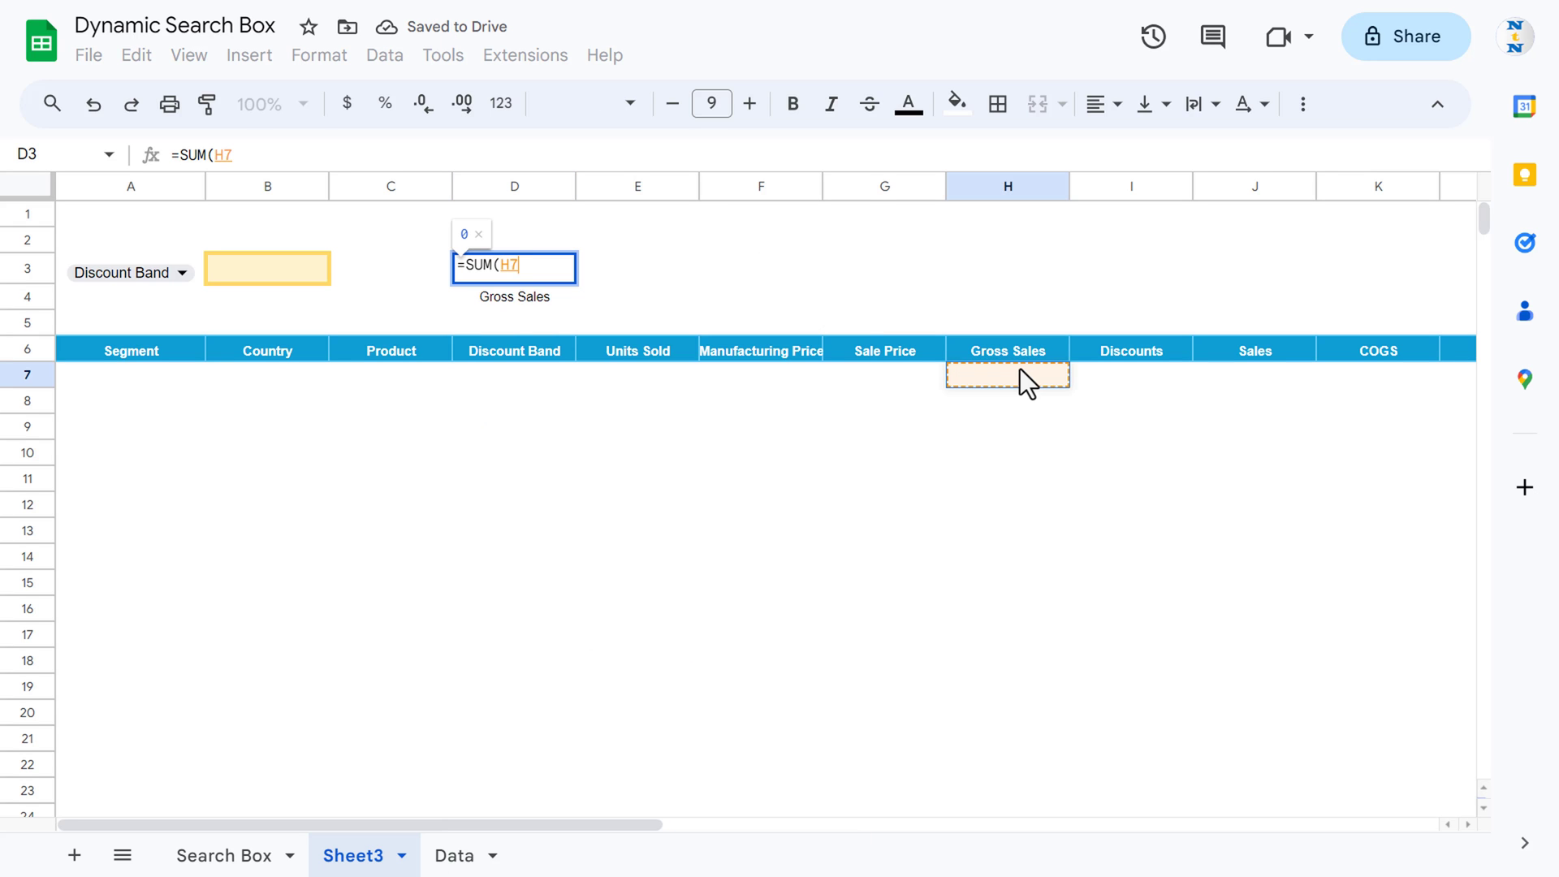
{"action": "key", "text": "ctrl+shift+Down"}
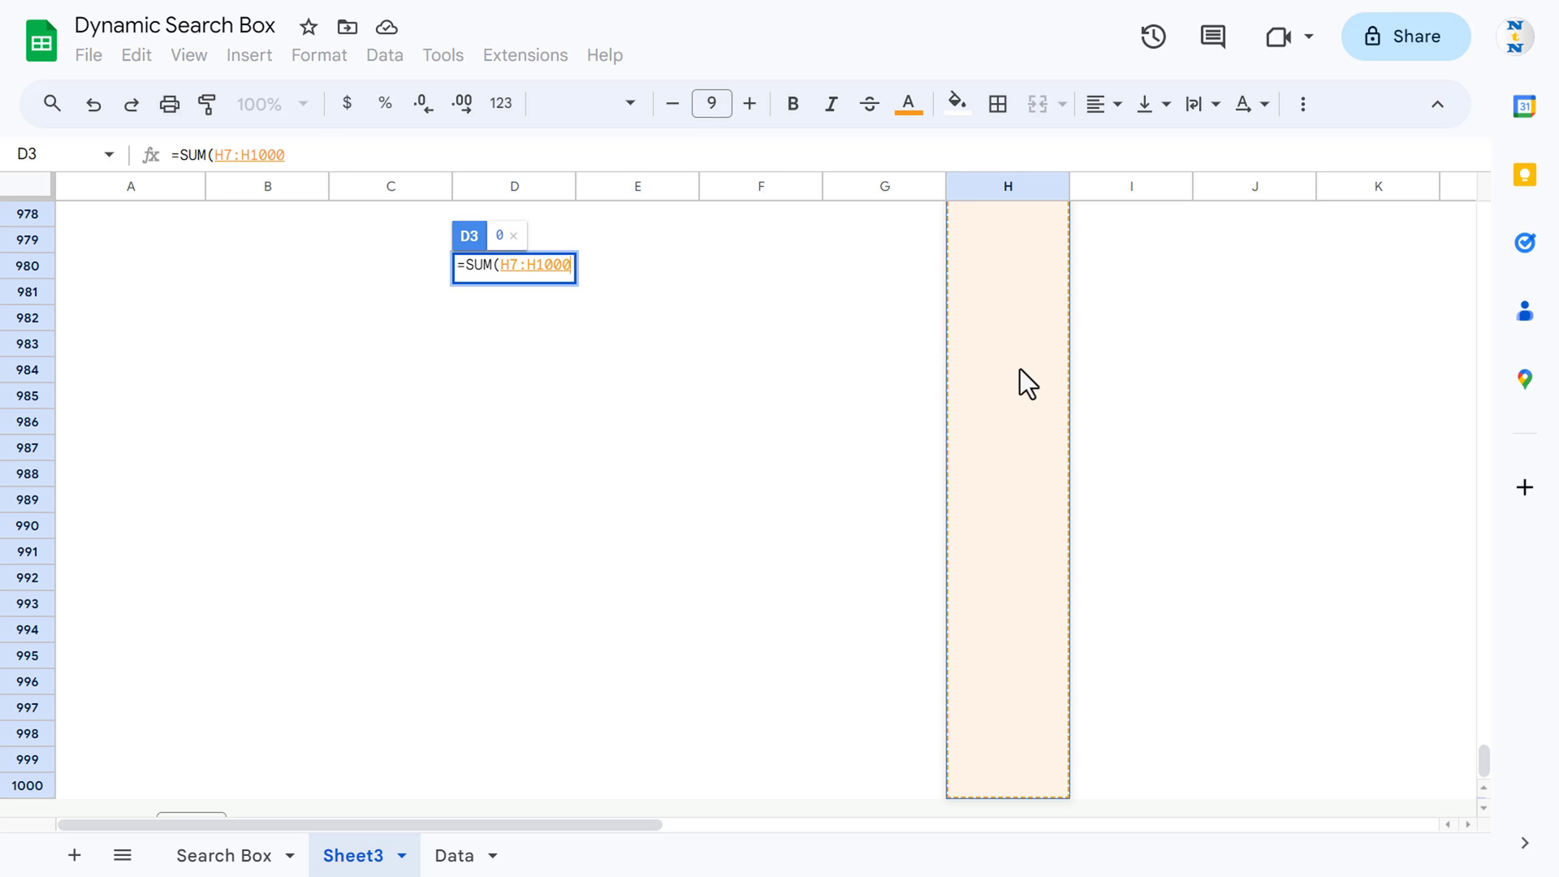
{"action": "type", "text": ")"}
{"action": "key", "text": "Return"}
{"action": "key", "text": "Up"}
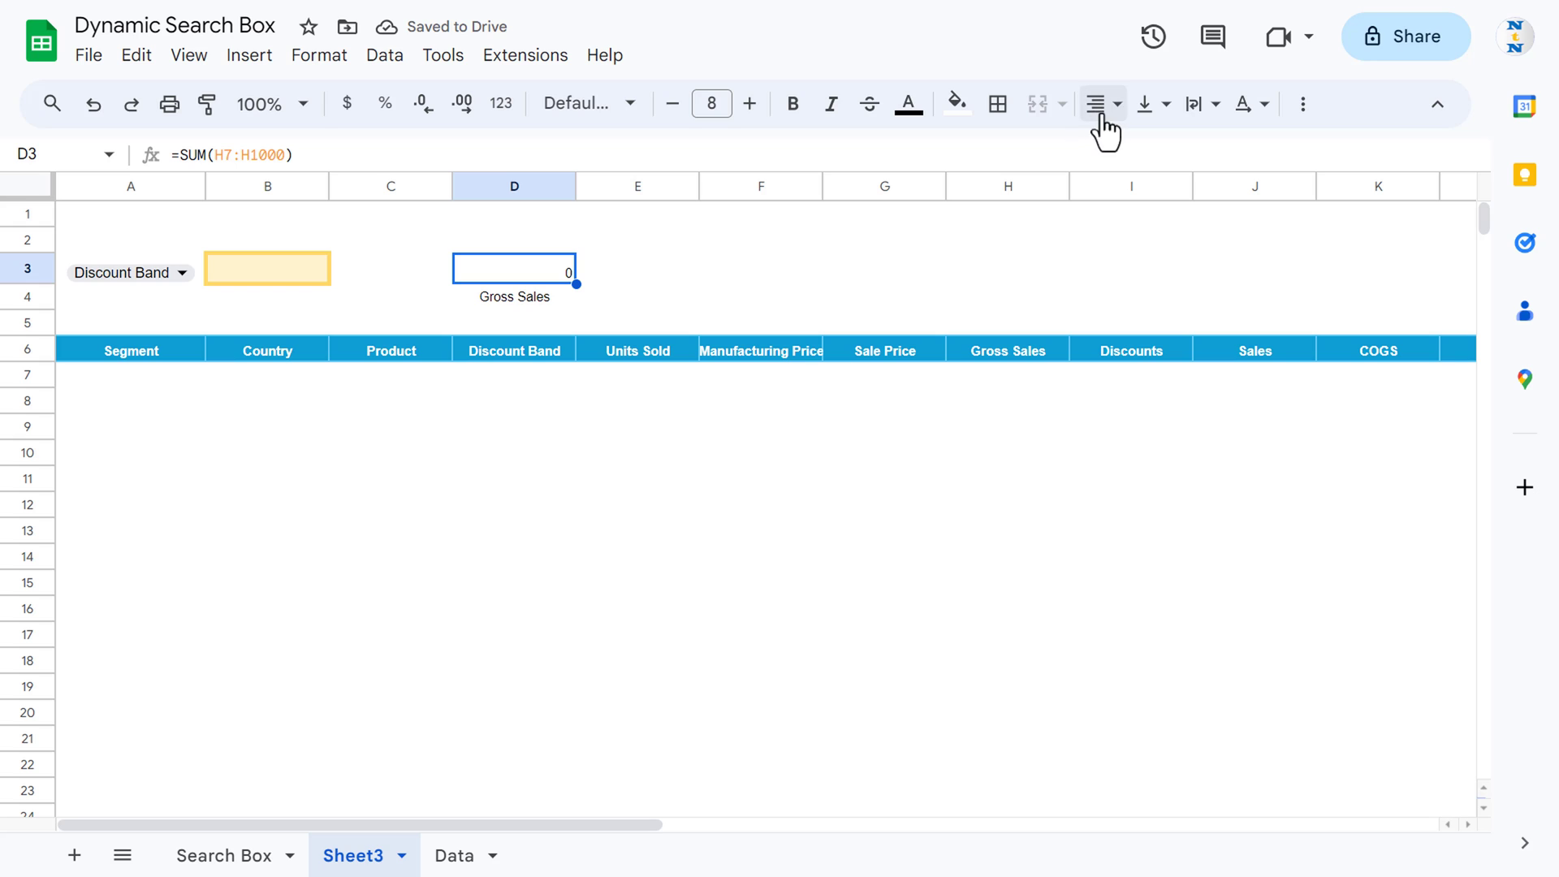
Centre the 0 total in D3 both vertically and horizontally.
{"action": "left_click", "coordinate": [1155, 104]}
{"action": "left_click", "coordinate": [1186, 151]}
{"action": "left_click", "coordinate": [1102, 104]}
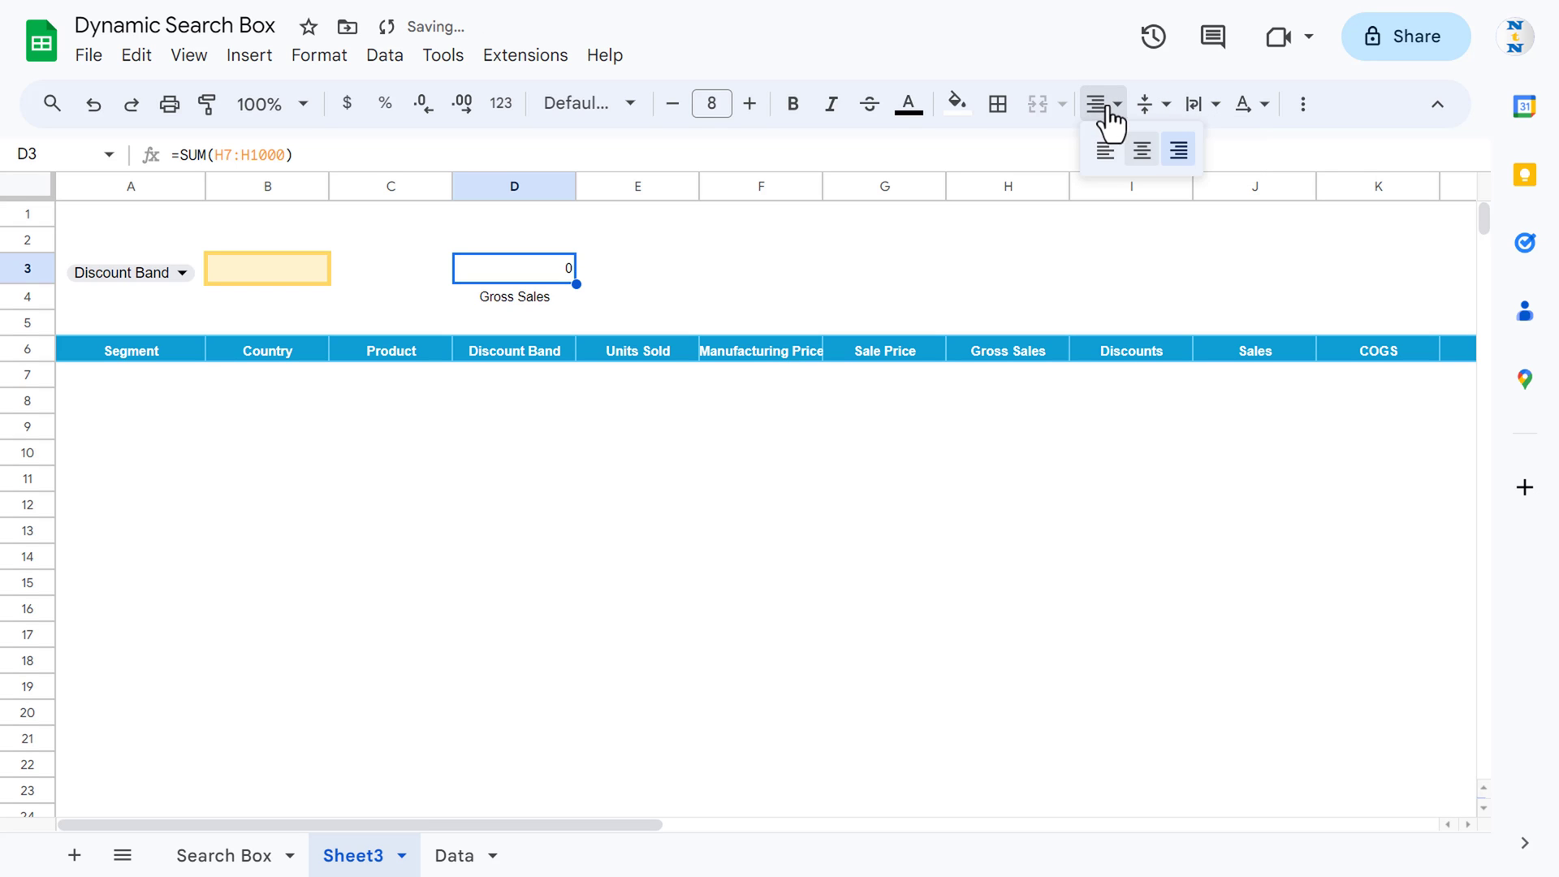
{"action": "left_click", "coordinate": [1138, 162]}
Make the Gross Sales label in D4 bold white text on a dark green fill.
{"action": "key", "text": "Down"}
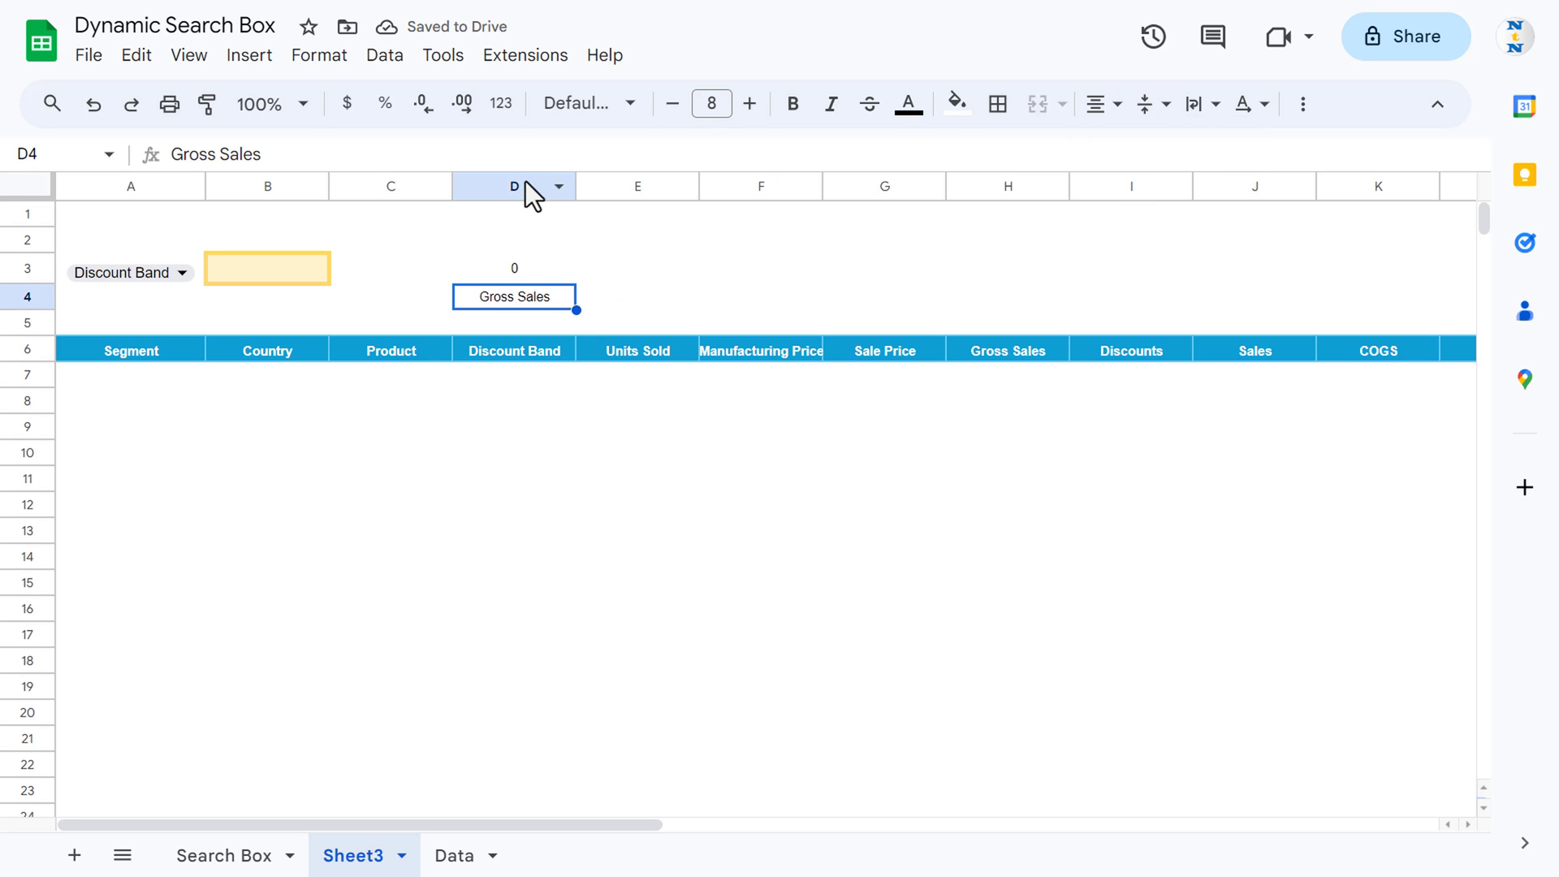
{"action": "left_click", "coordinate": [793, 104]}
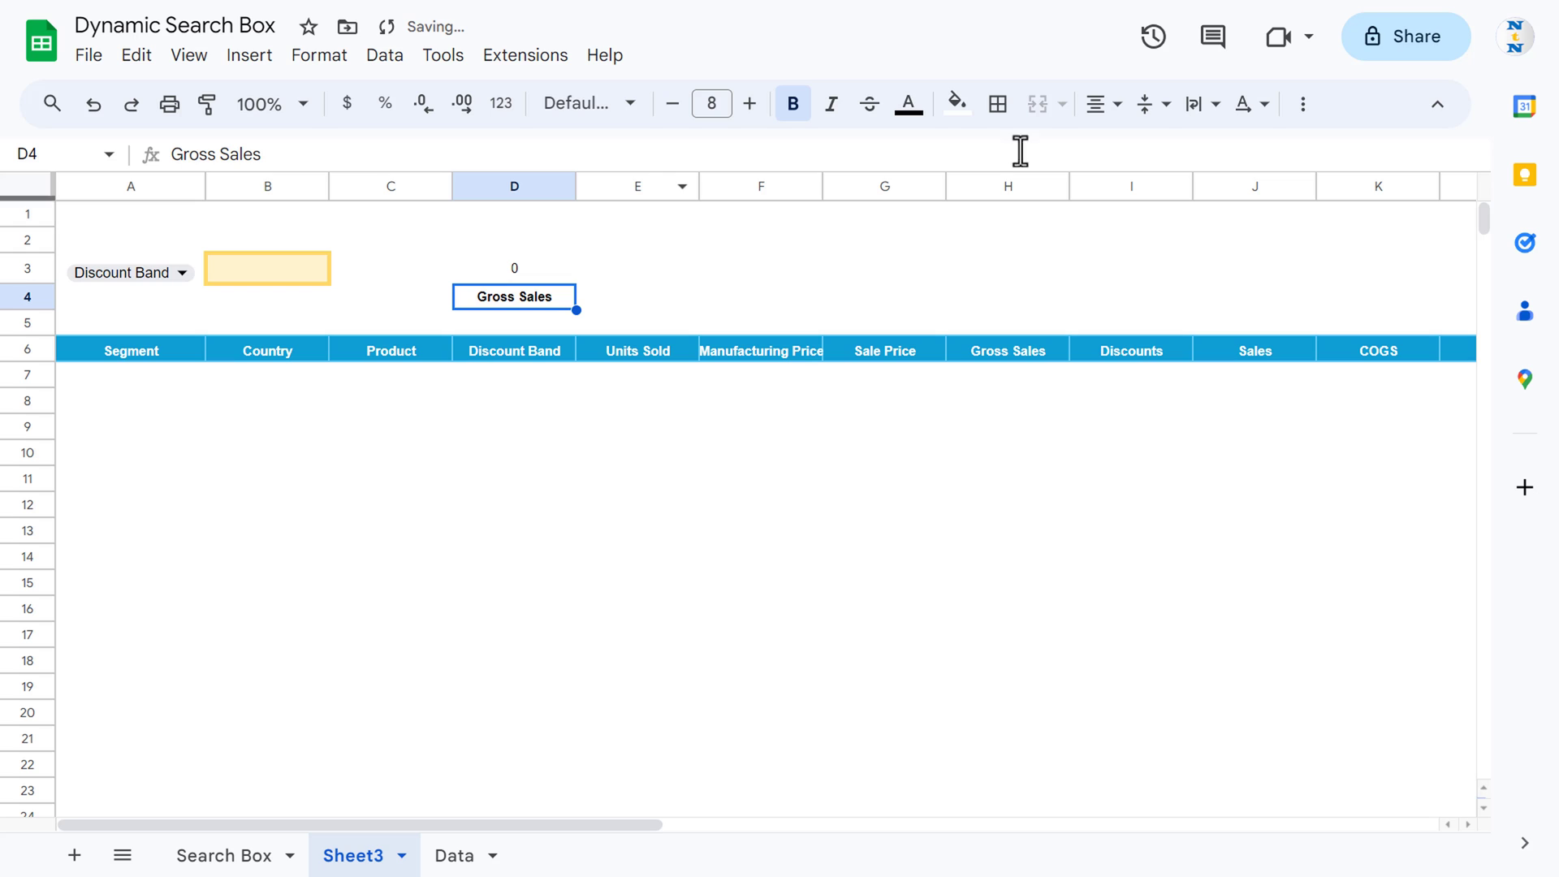
{"action": "left_click", "coordinate": [966, 105]}
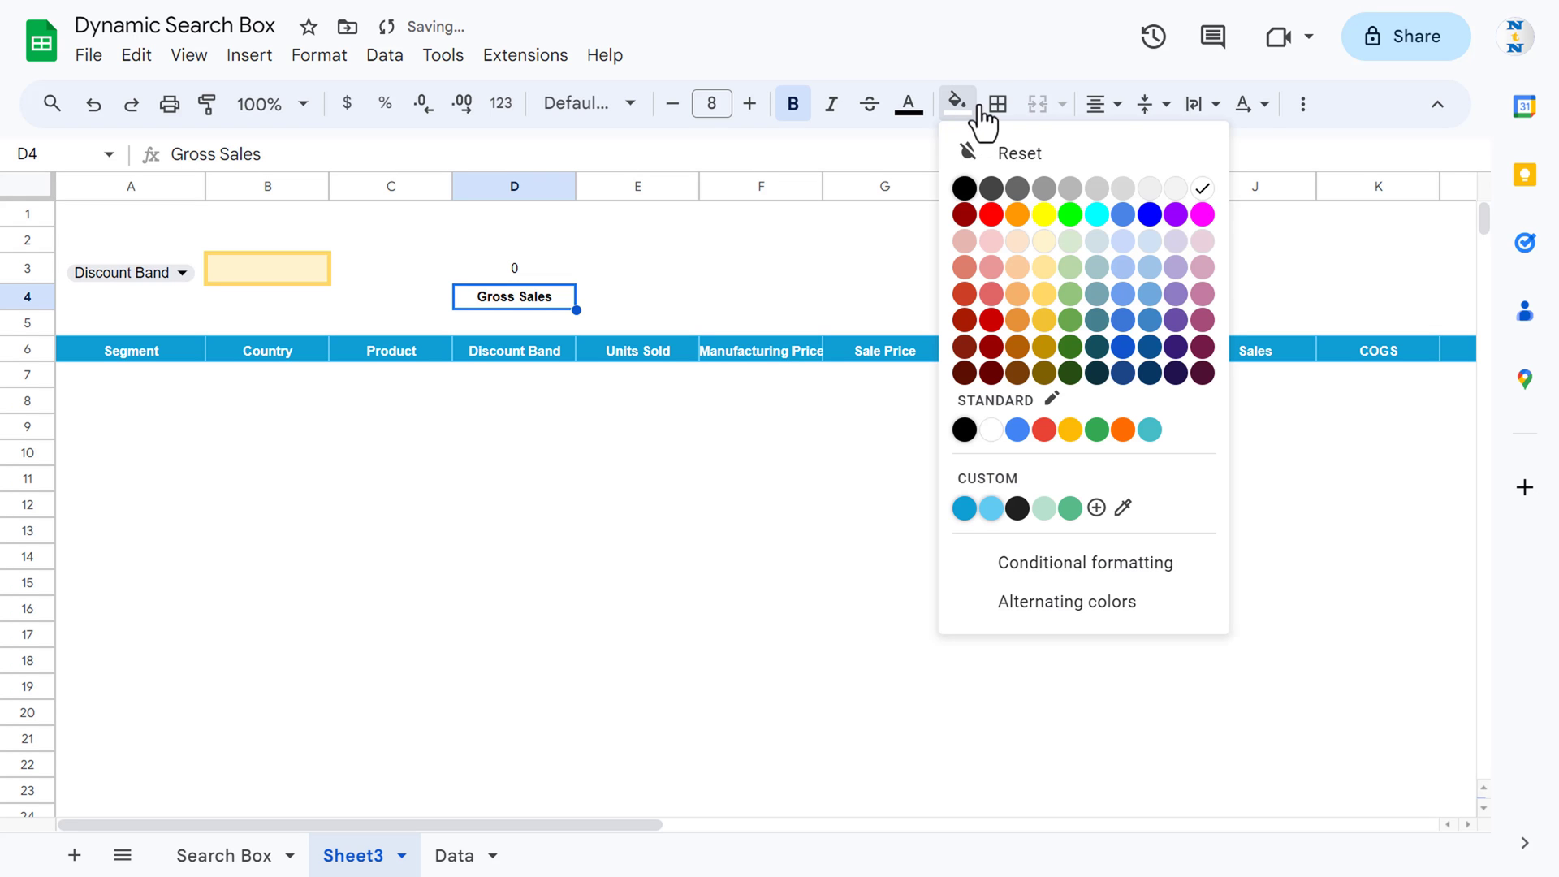
{"action": "left_click", "coordinate": [1071, 321]}
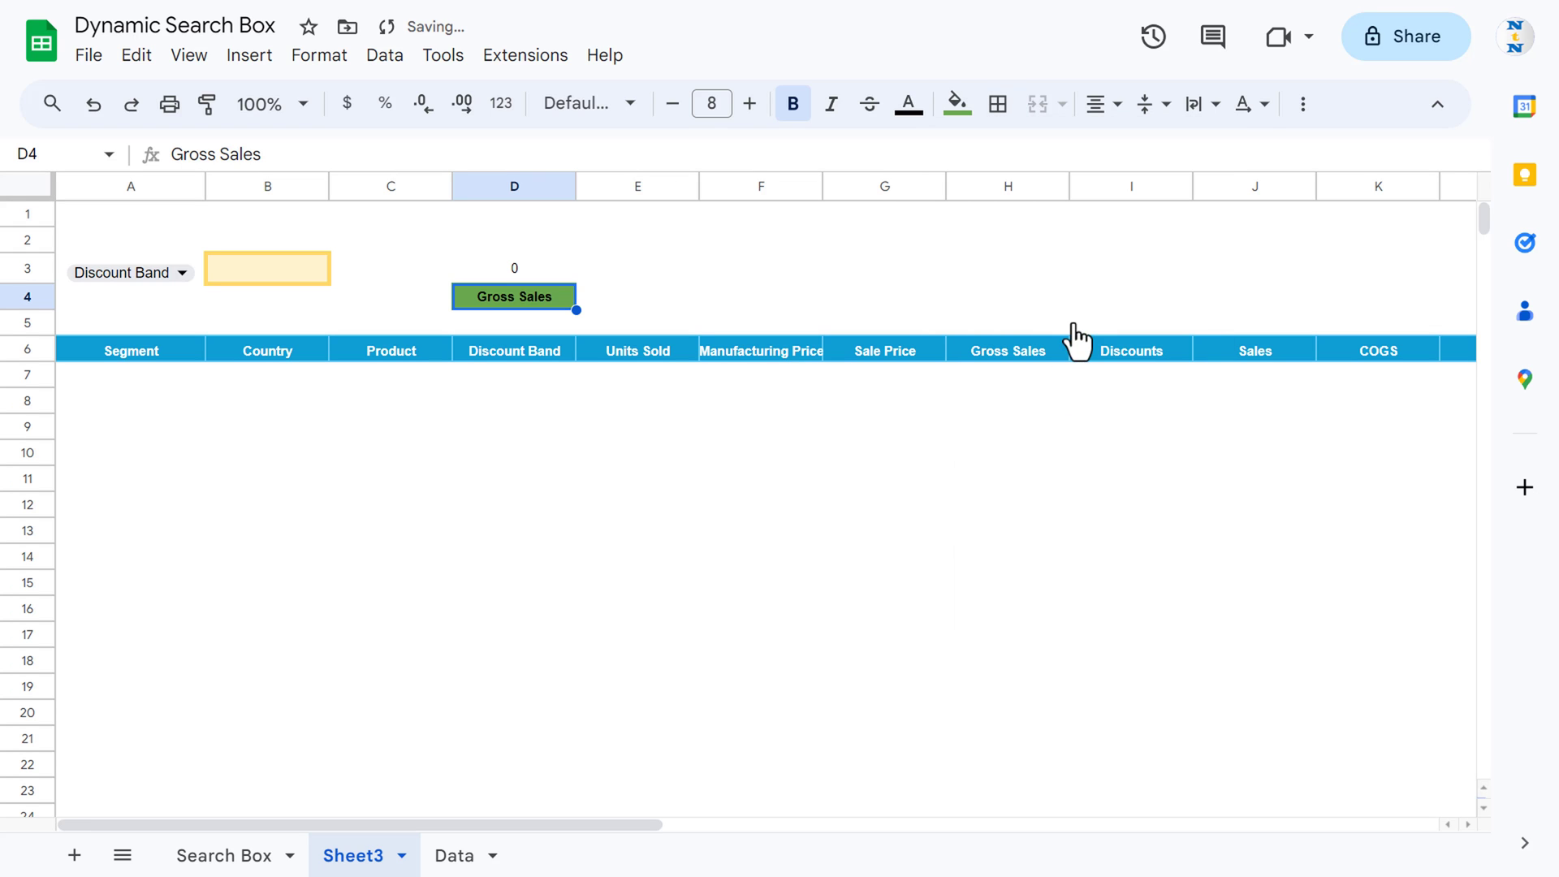
{"action": "left_click", "coordinate": [909, 122]}
{"action": "left_click", "coordinate": [1160, 188]}
Apply medium-thickness green All borders to D3:D4.
{"action": "left_click", "coordinate": [537, 275]}
{"action": "left_click_drag", "start_coordinate": [543, 265], "coordinate": [546, 296]}
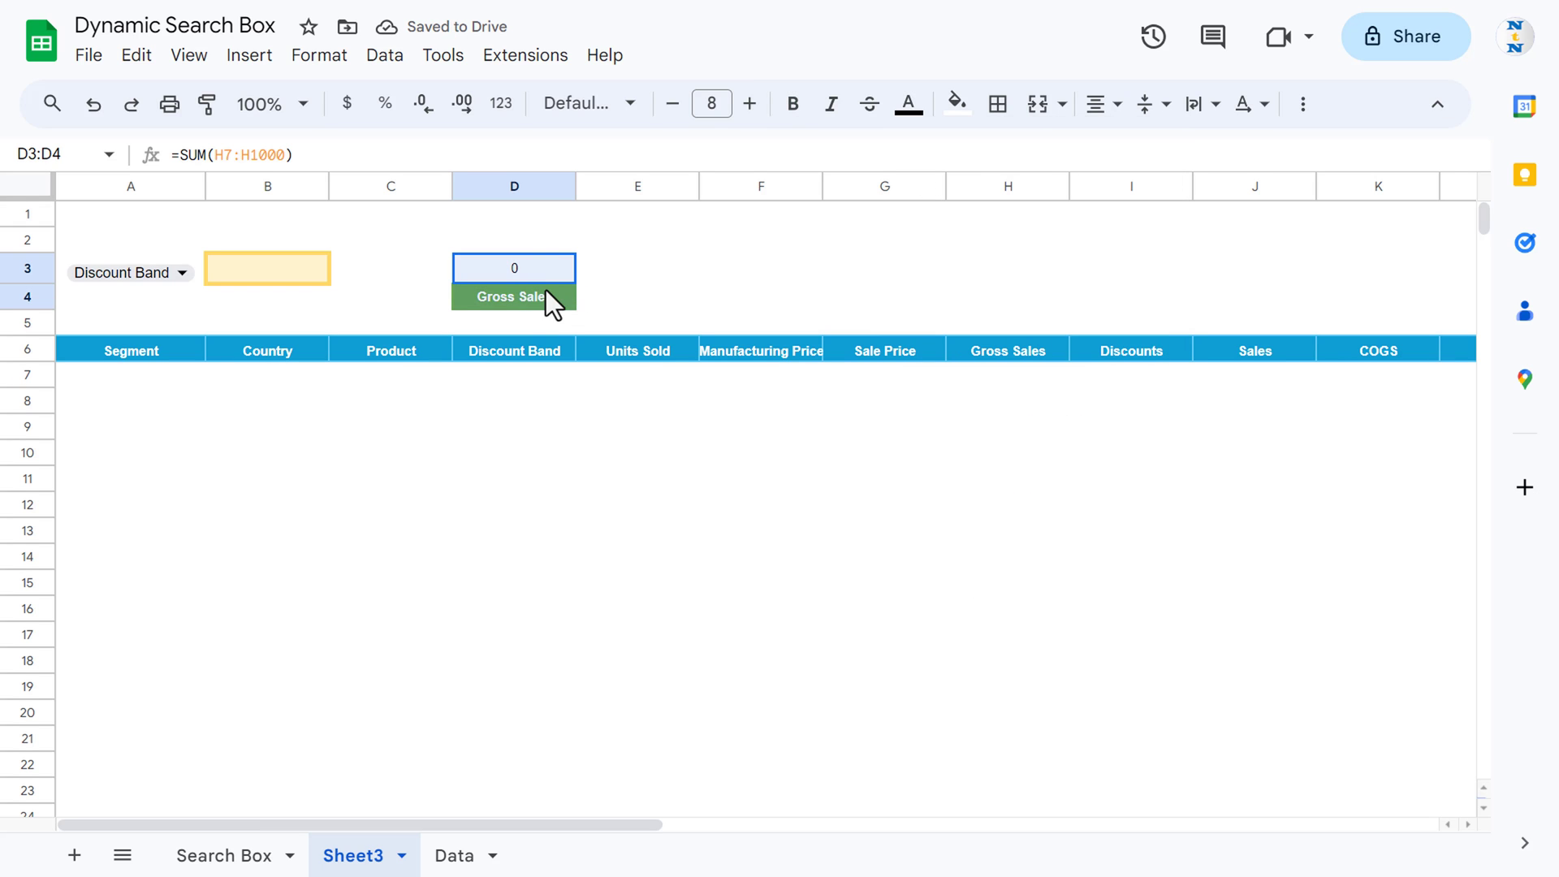
{"action": "left_click", "coordinate": [998, 110]}
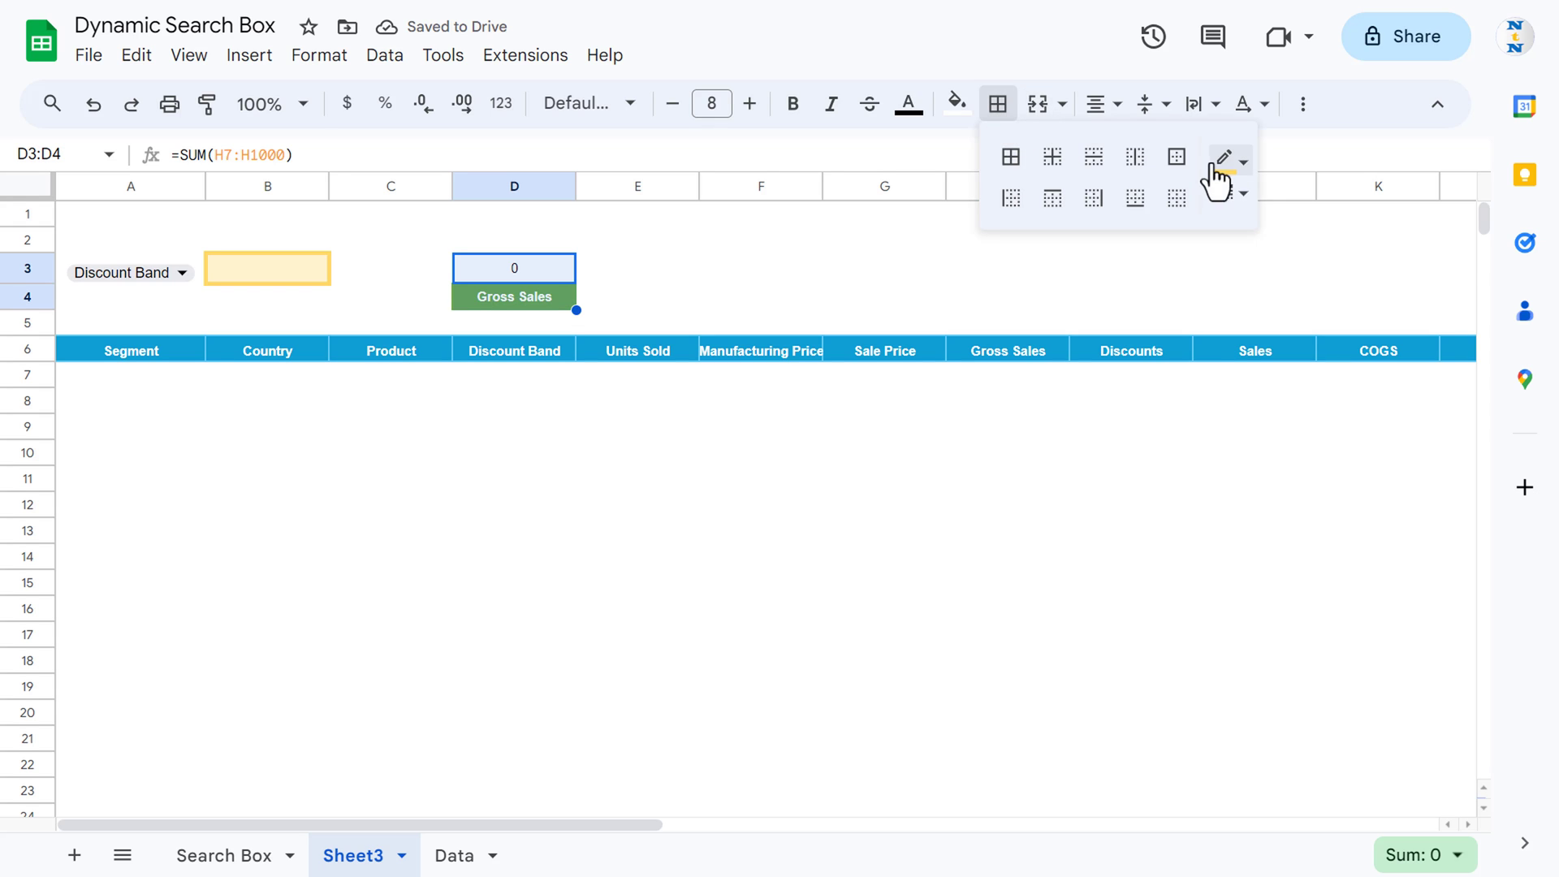
{"action": "left_click", "coordinate": [1233, 162]}
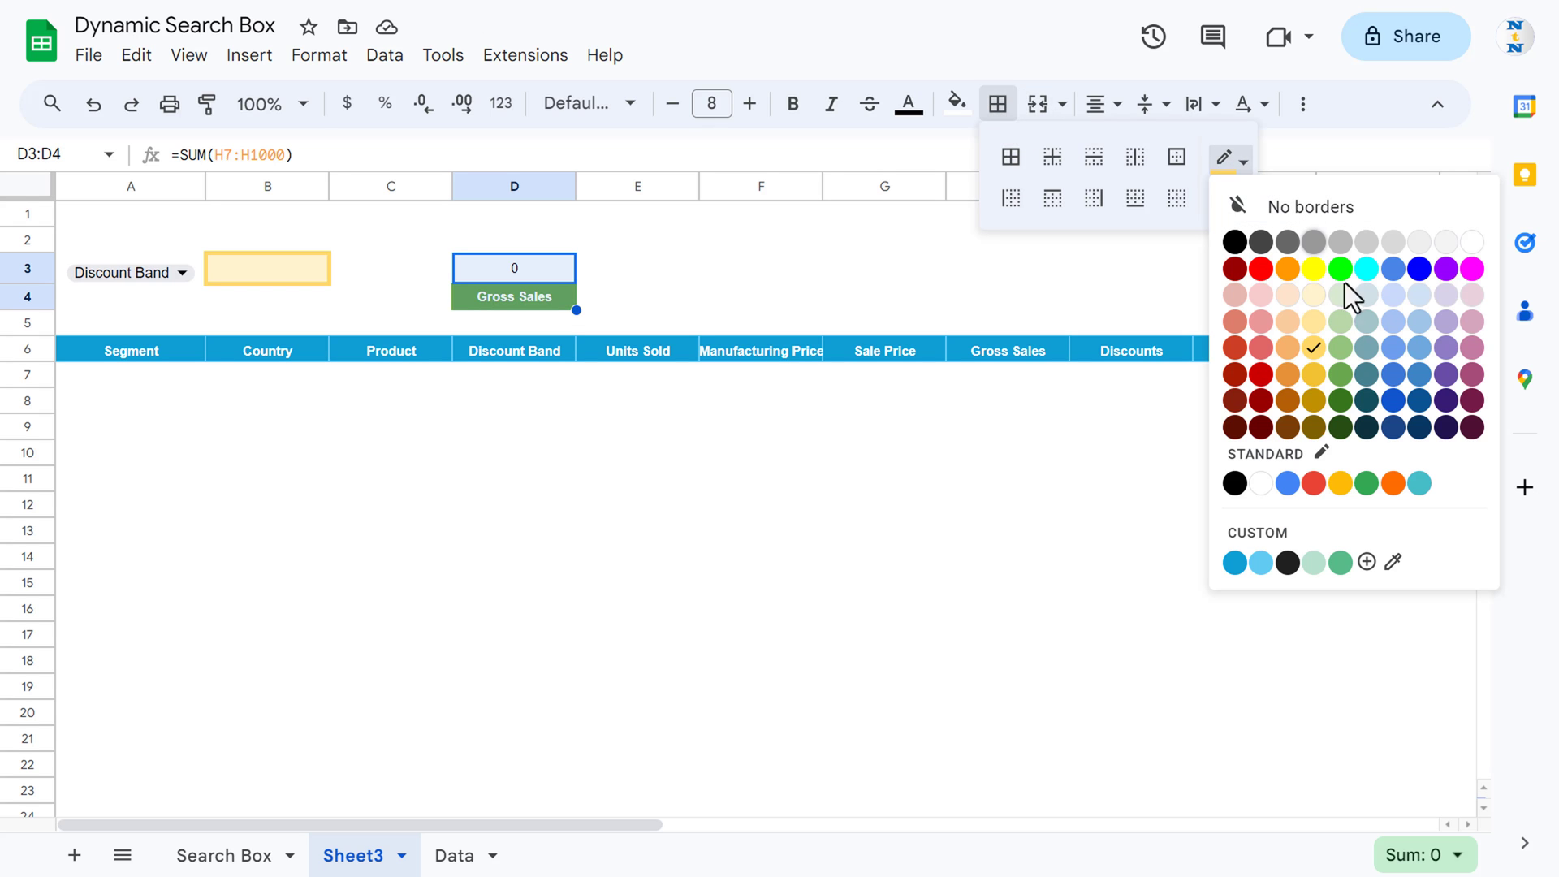
{"action": "left_click", "coordinate": [1341, 376]}
{"action": "left_click", "coordinate": [1231, 193]}
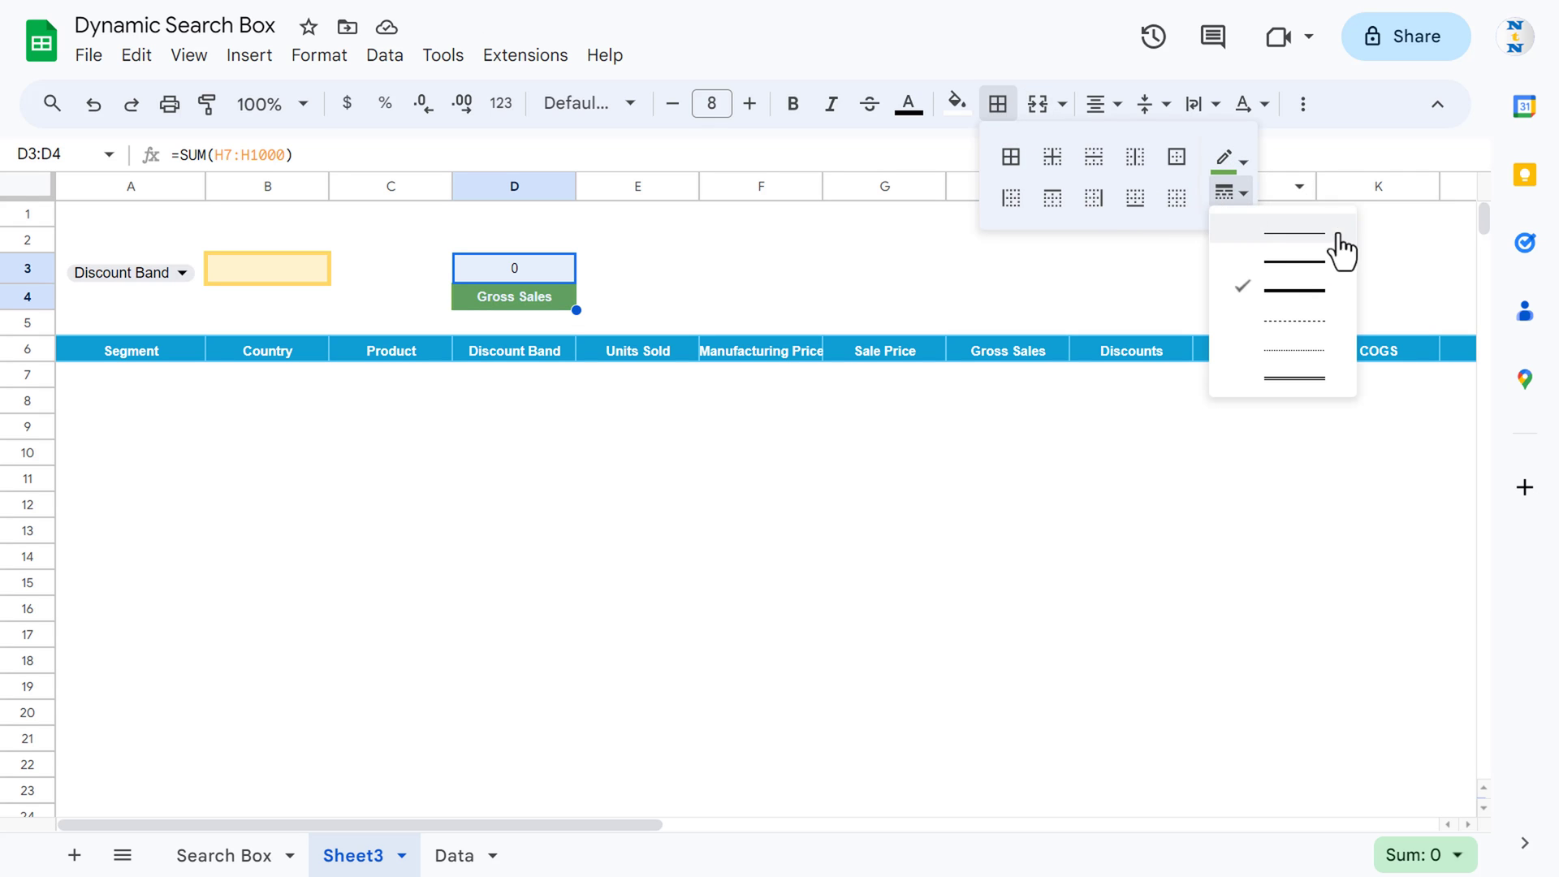
{"action": "left_click", "coordinate": [1293, 266]}
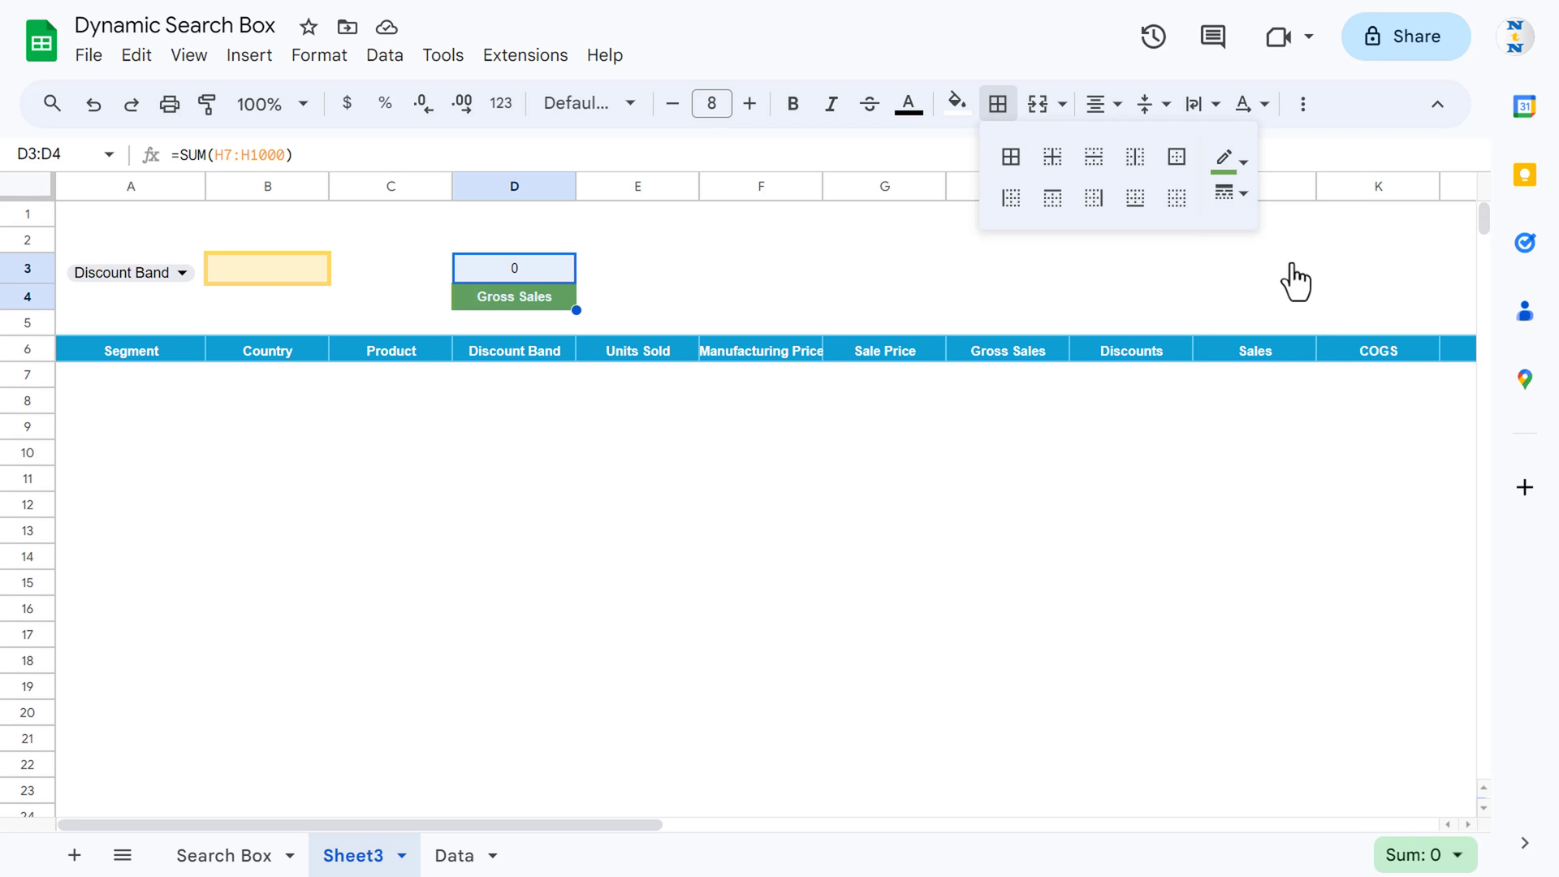
{"action": "left_click", "coordinate": [1011, 159]}
{"action": "left_click", "coordinate": [673, 271]}
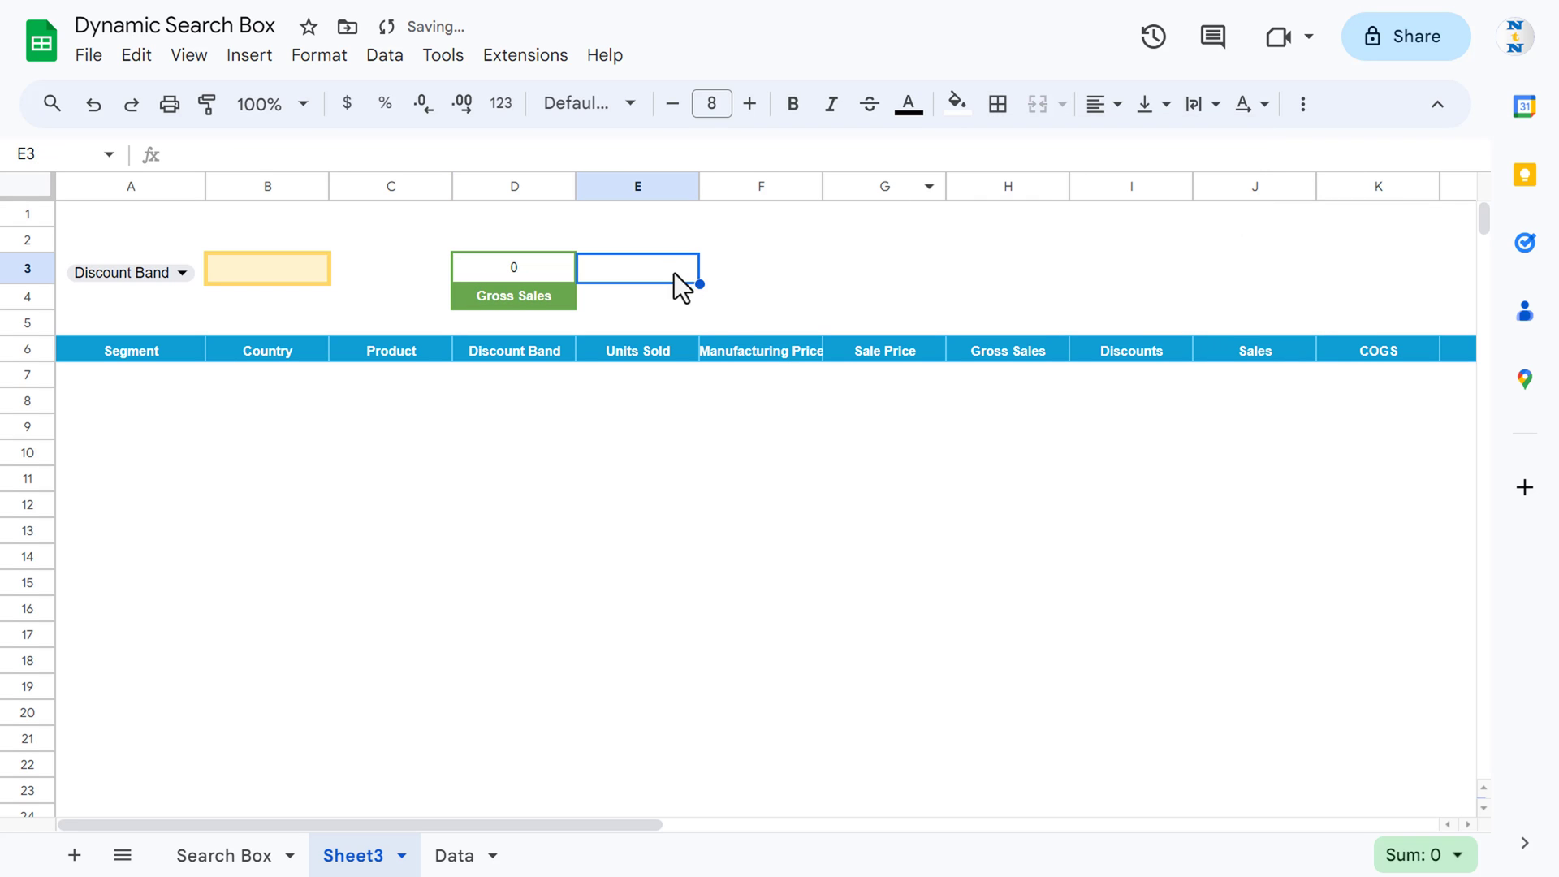
Format the D3 total as bold, size 9, Financial with no decimal places.
{"action": "left_click", "coordinate": [529, 267]}
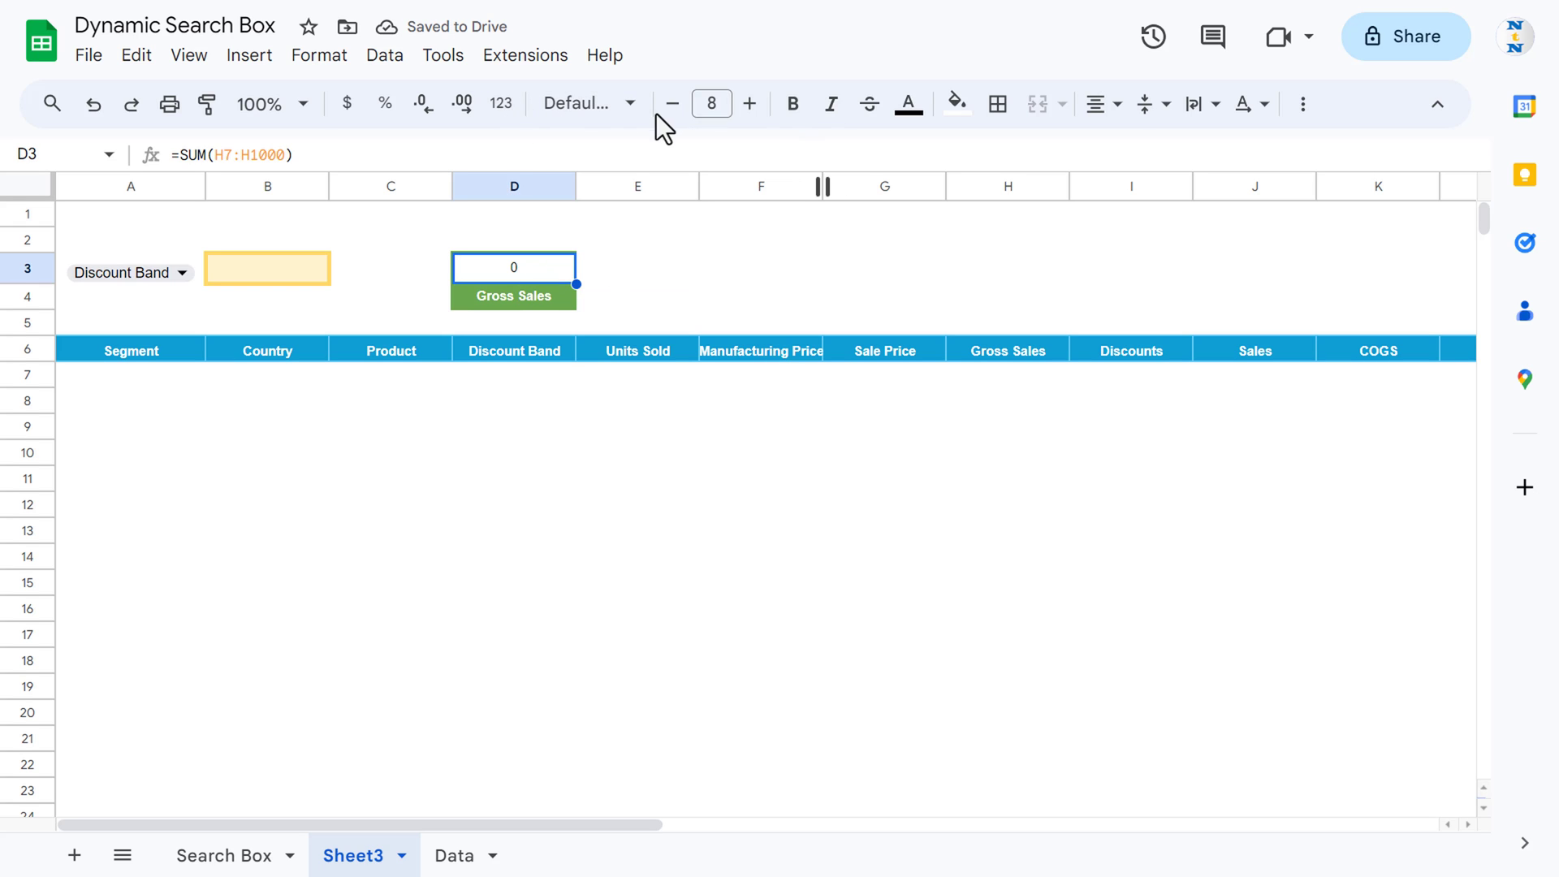
{"action": "left_click", "coordinate": [794, 110]}
{"action": "left_click", "coordinate": [749, 104]}
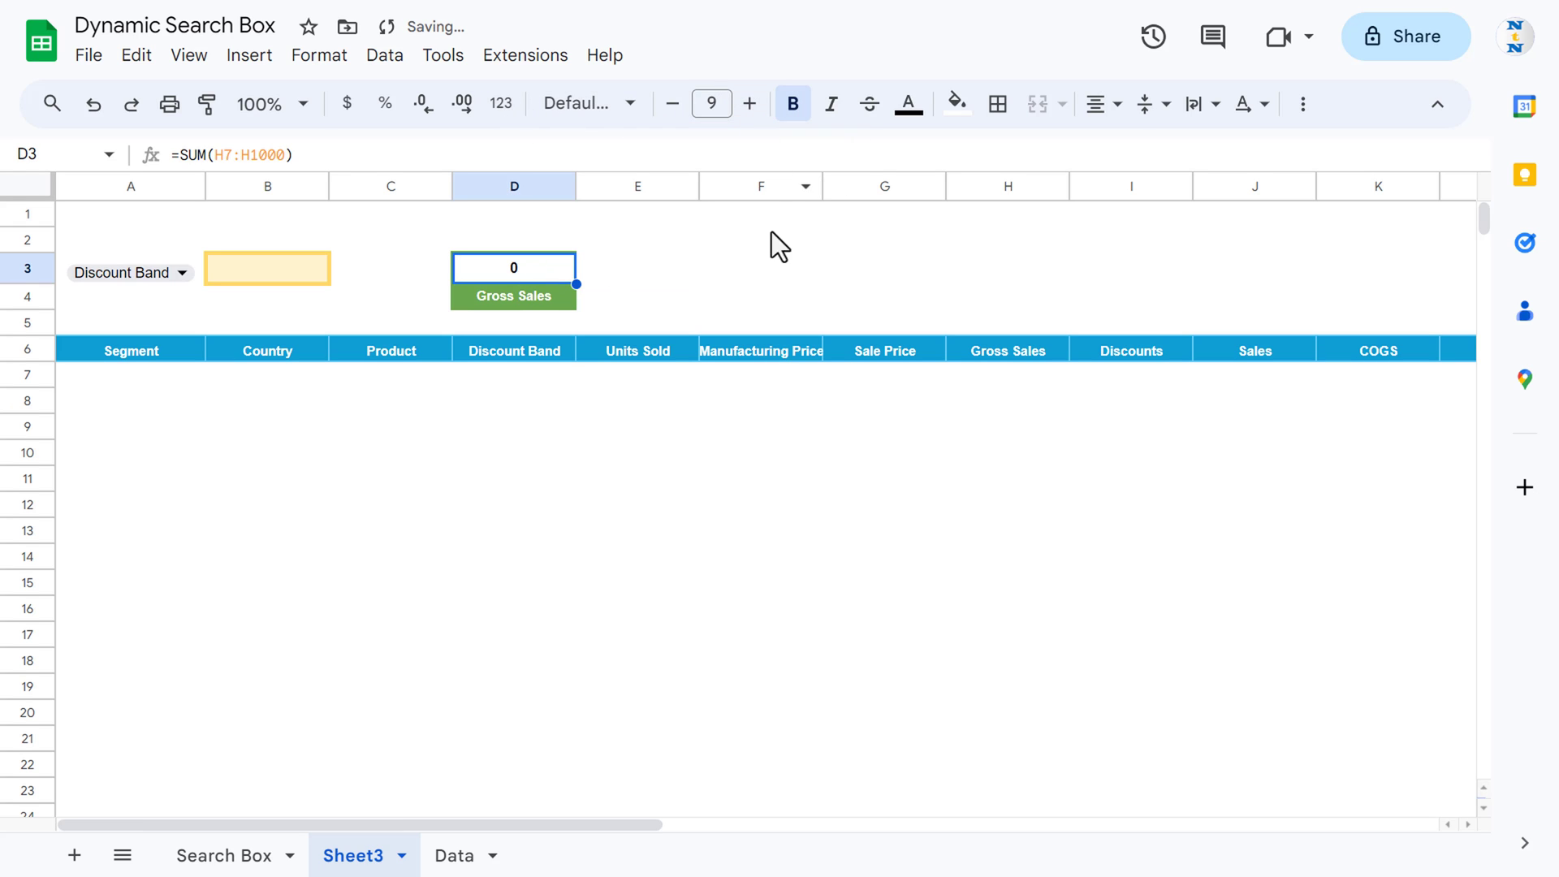
{"action": "left_click", "coordinate": [502, 104]}
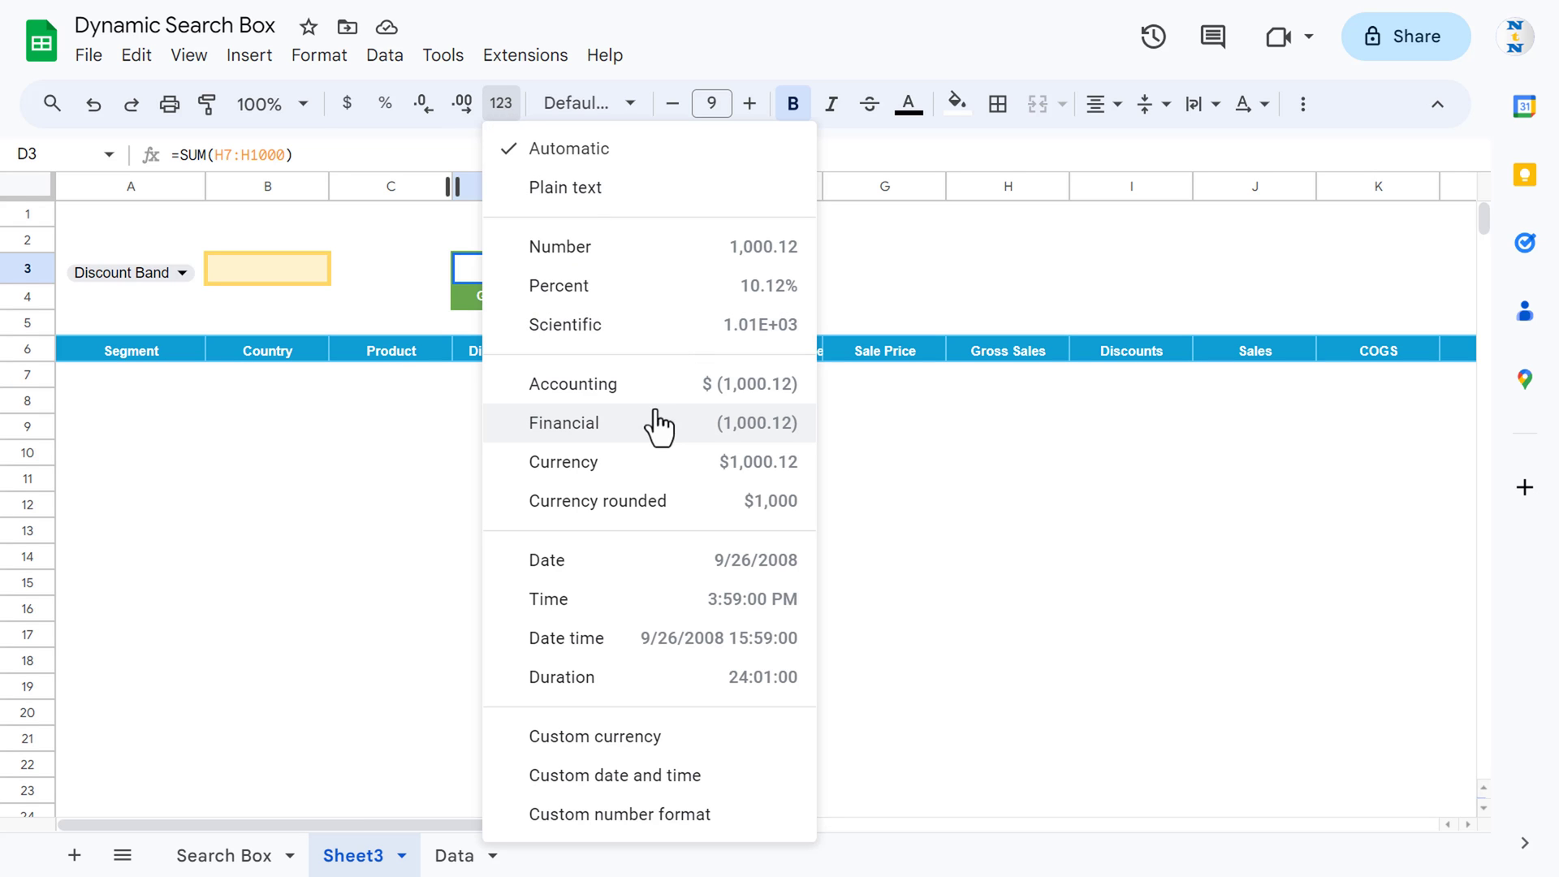
{"action": "left_click", "coordinate": [626, 425]}
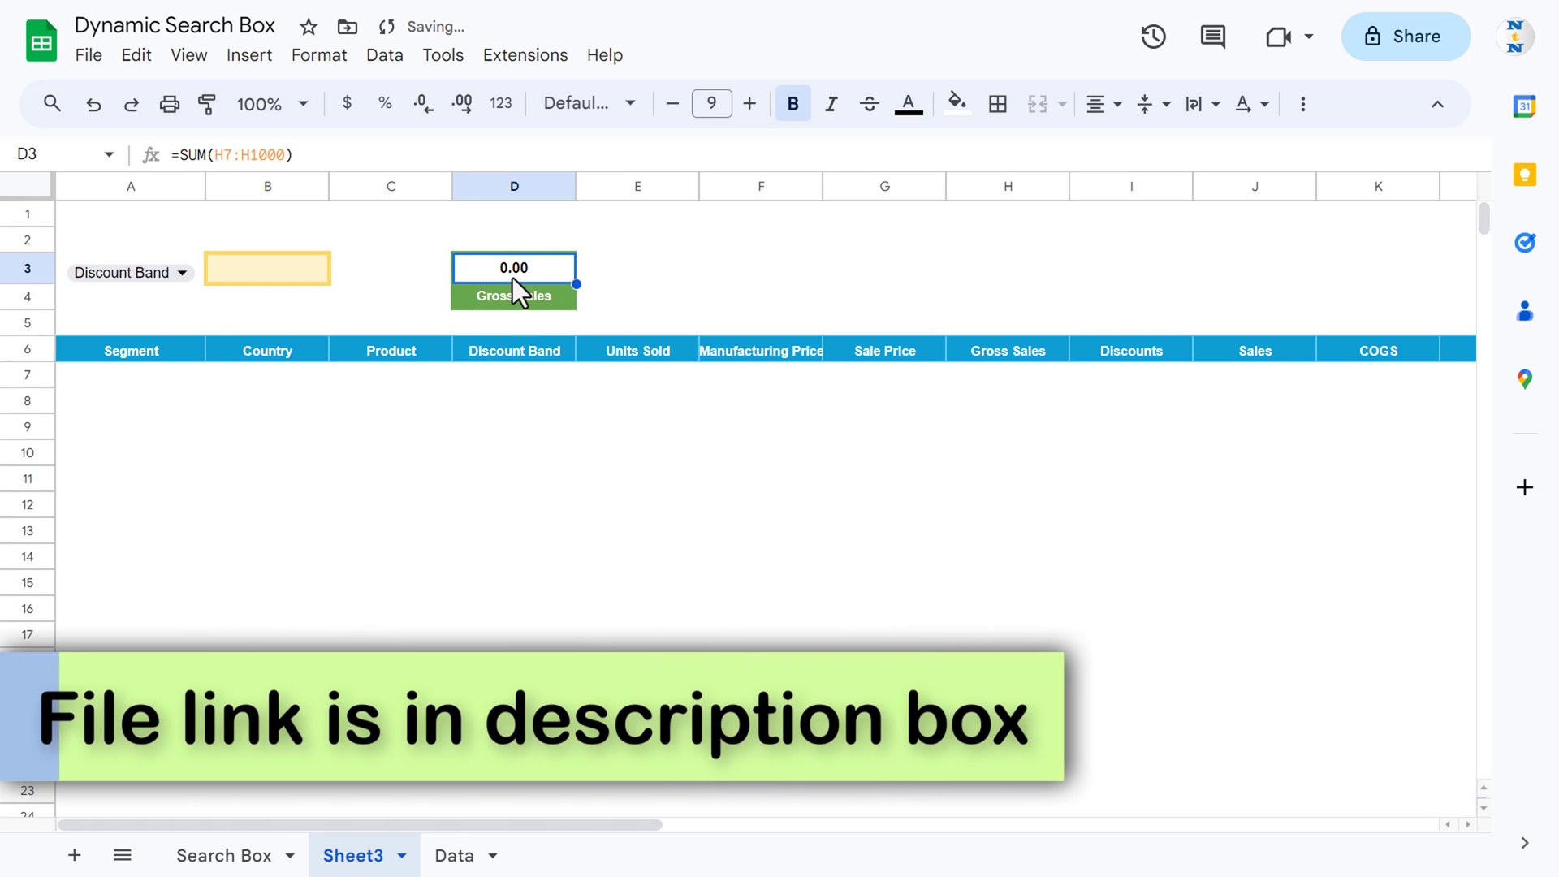
{"action": "left_click", "coordinate": [423, 112]}
{"action": "left_click", "coordinate": [423, 112]}
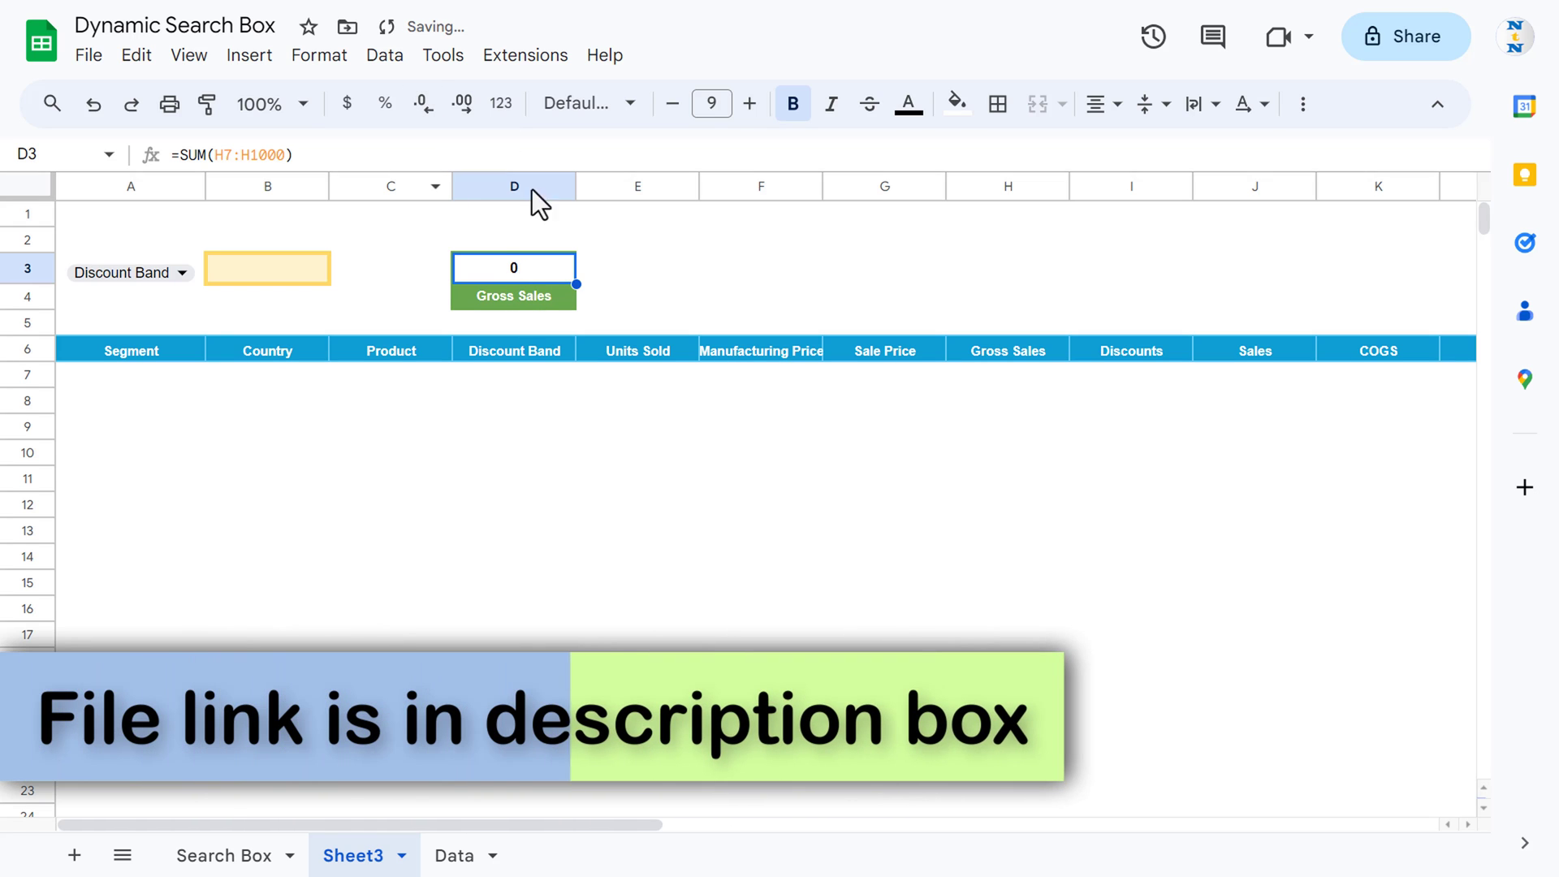
{"action": "left_click", "coordinate": [688, 274]}
{"action": "key", "text": "Right"}
{"action": "key", "text": "Right"}
{"action": "left_click_drag", "start_coordinate": [552, 265], "coordinate": [552, 296]}
Copy the Gross Sales card into F3:F4, H3:H4, J3:J4 and L3:L4.
{"action": "key", "text": "ctrl+c"}
{"action": "left_click", "coordinate": [735, 253]}
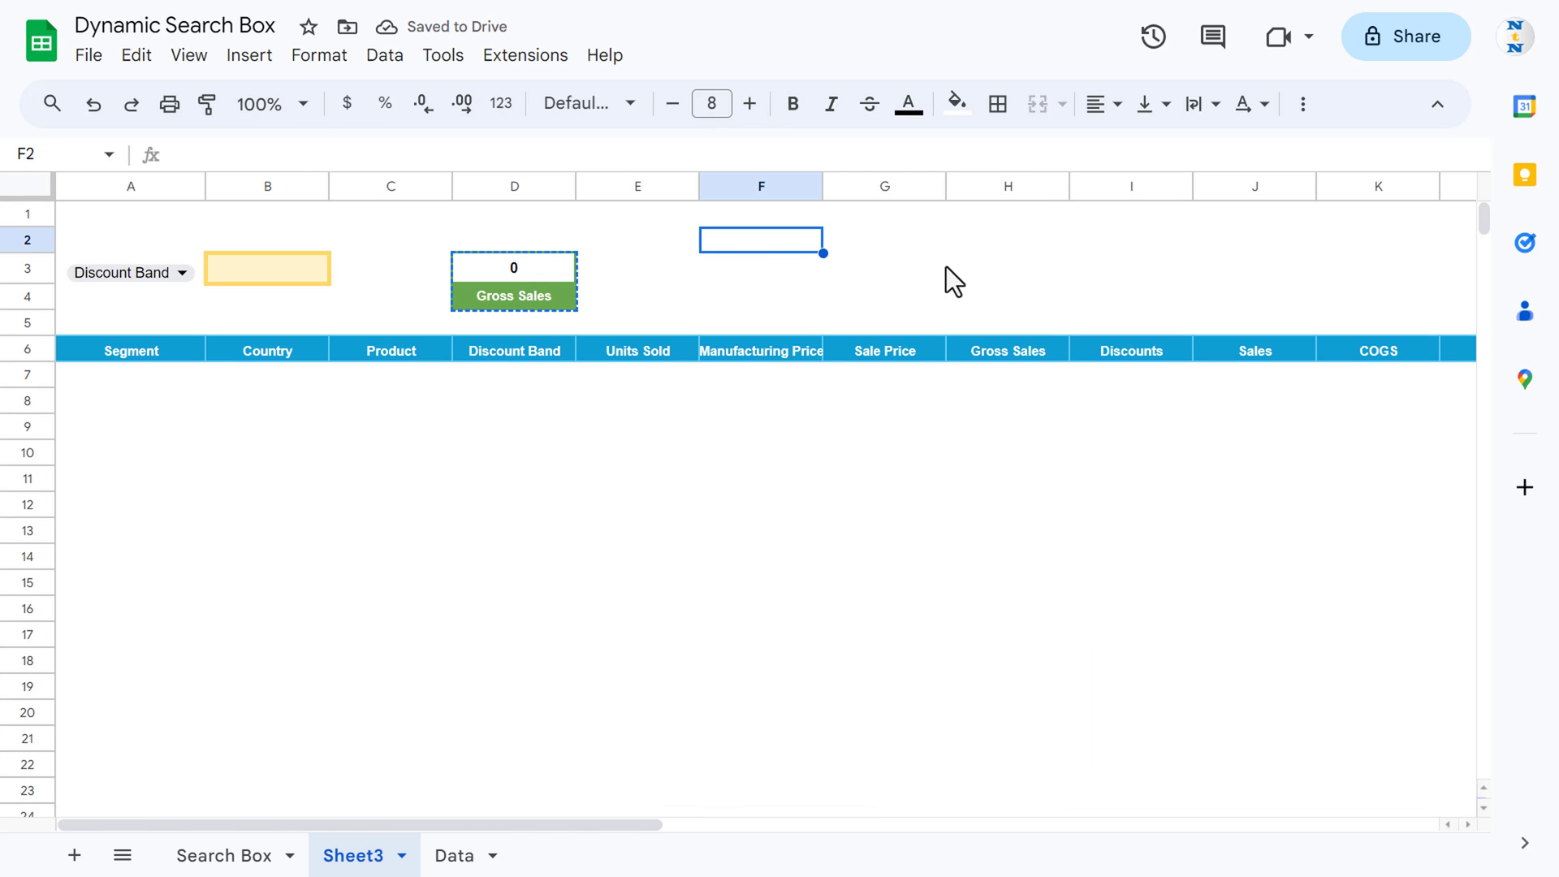
{"action": "key", "text": "Down"}
{"action": "key", "text": "ctrl+v"}
{"action": "key", "text": "Right"}
{"action": "key", "text": "Right"}
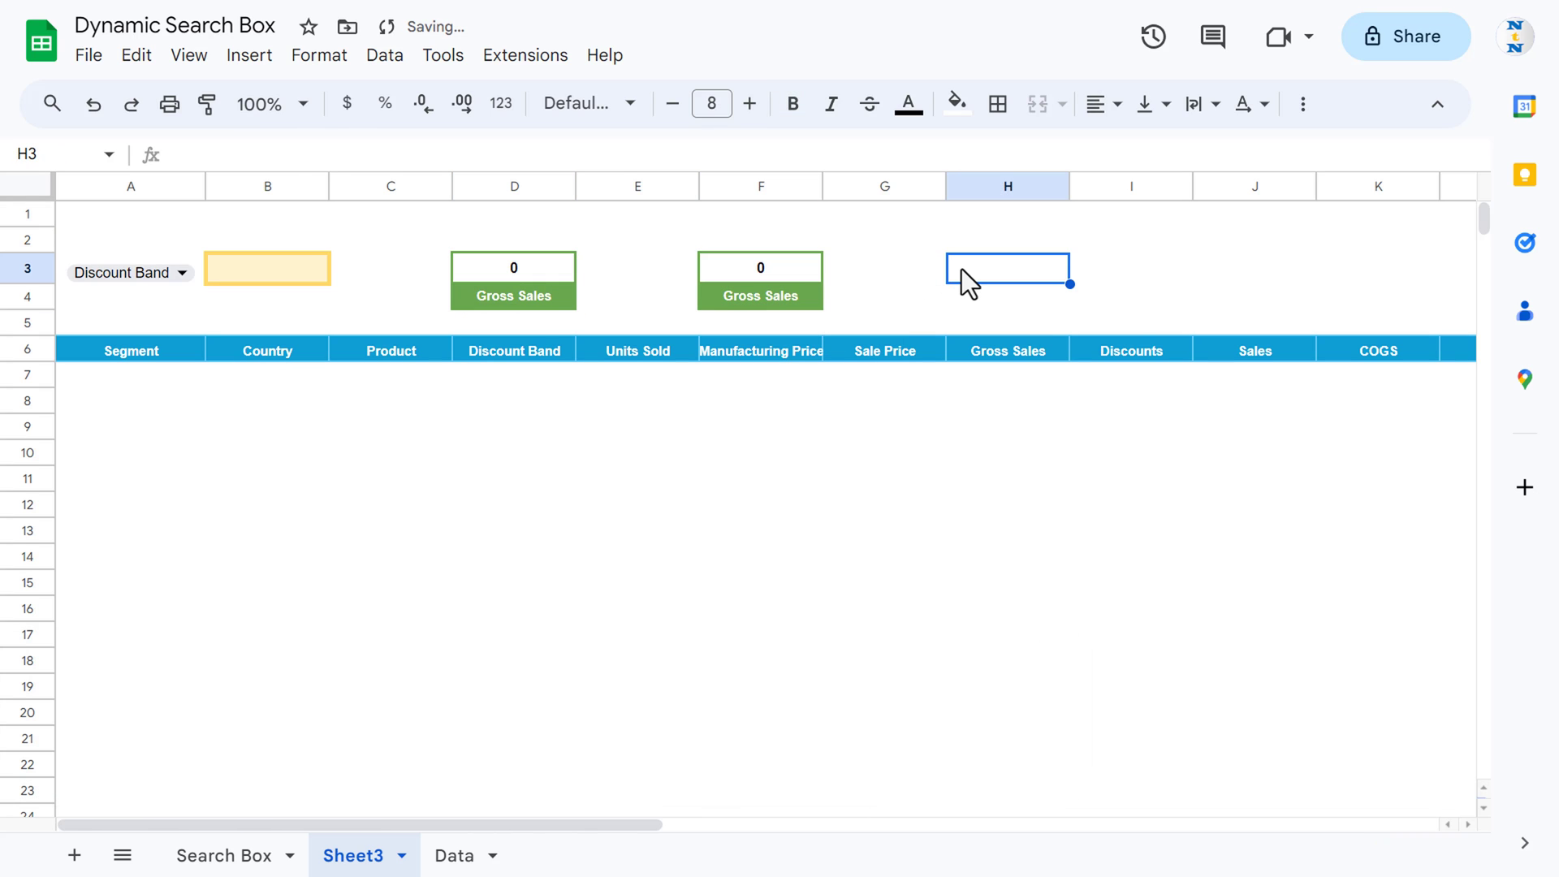
{"action": "key", "text": "ctrl+v"}
{"action": "key", "text": "Right"}
{"action": "key", "text": "Right"}
{"action": "key", "text": "ctrl+v"}
{"action": "key", "text": "Right"}
{"action": "key", "text": "Right"}
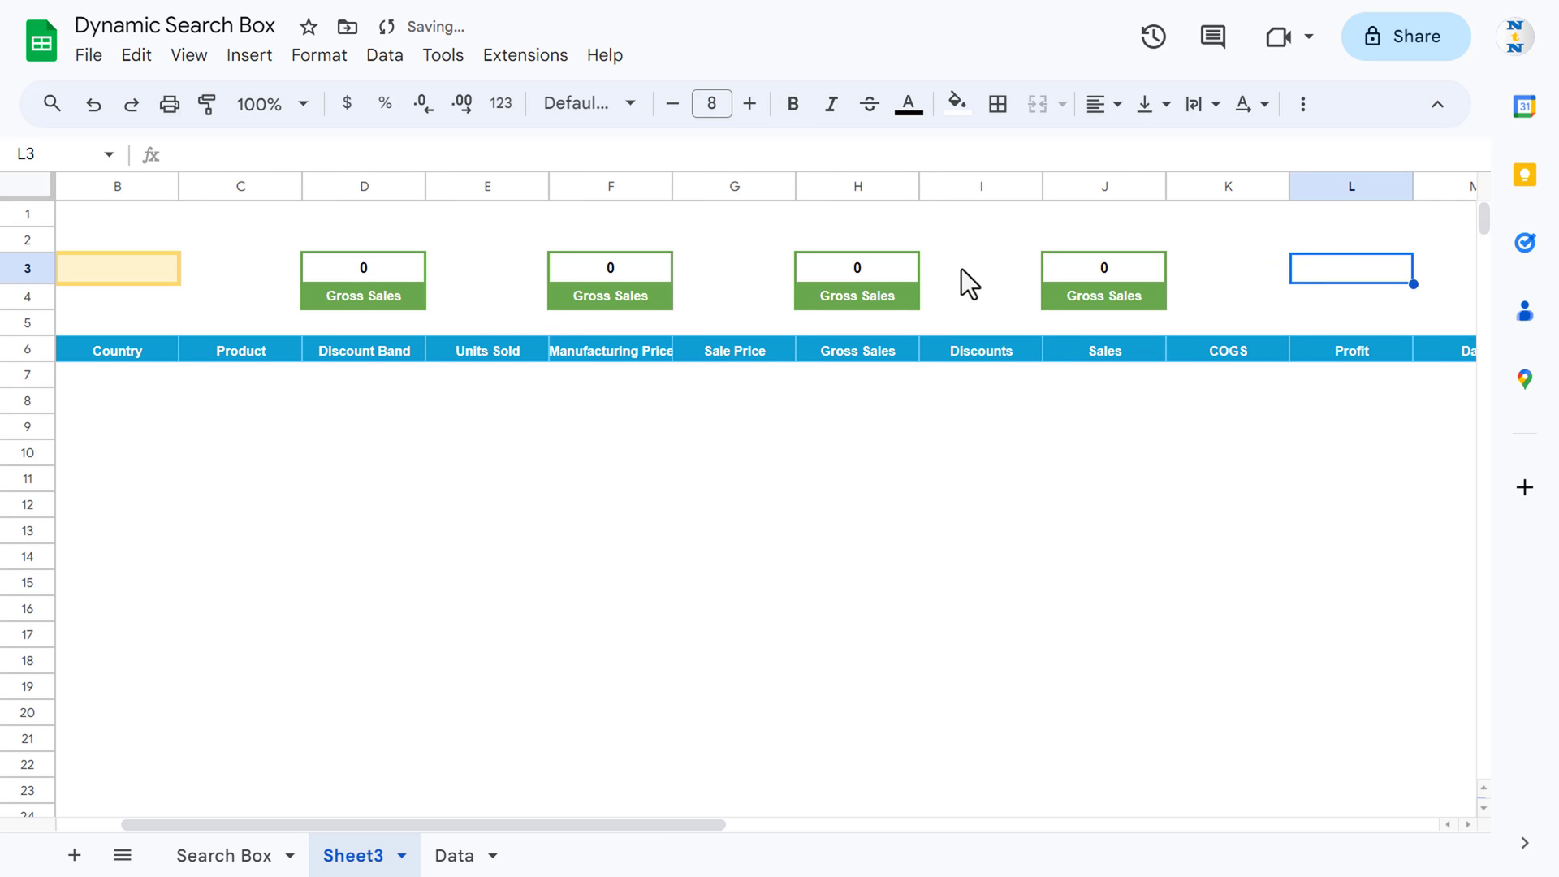
{"action": "key", "text": "ctrl+v"}
{"action": "key", "text": "Left"}
{"action": "key", "text": "Left"}
{"action": "key", "text": "Left"}
{"action": "key", "text": "Left"}
{"action": "key", "text": "Left"}
{"action": "key", "text": "Left"}
{"action": "key", "text": "Left"}
{"action": "key", "text": "Left"}
{"action": "key", "text": "Left"}
{"action": "key", "text": "Left"}
{"action": "key", "text": "Left"}
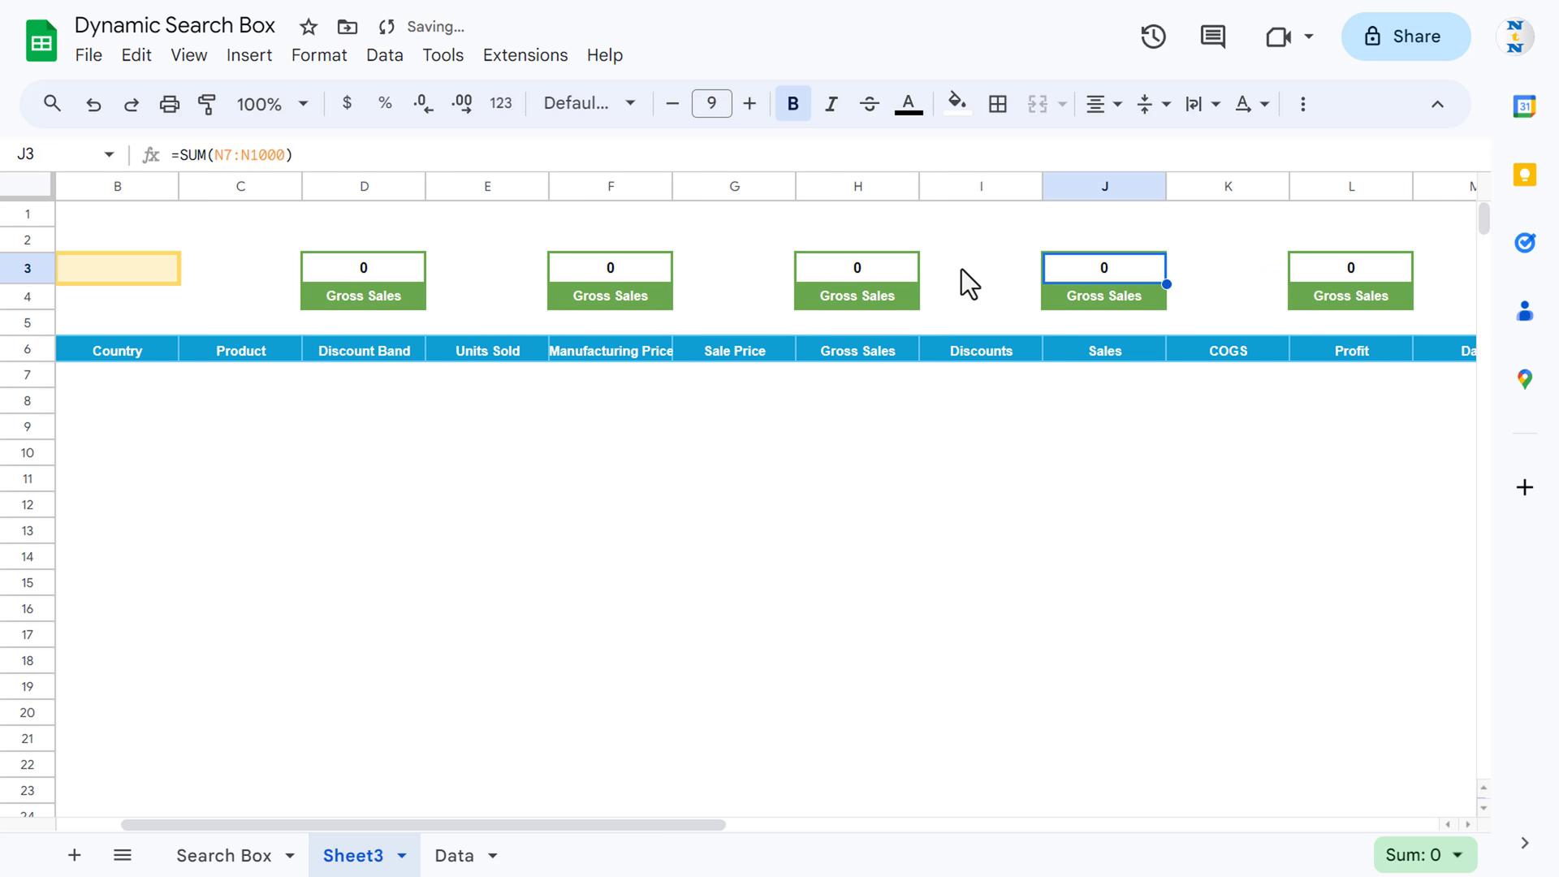
{"action": "key", "text": "Right"}
{"action": "key", "text": "Right"}
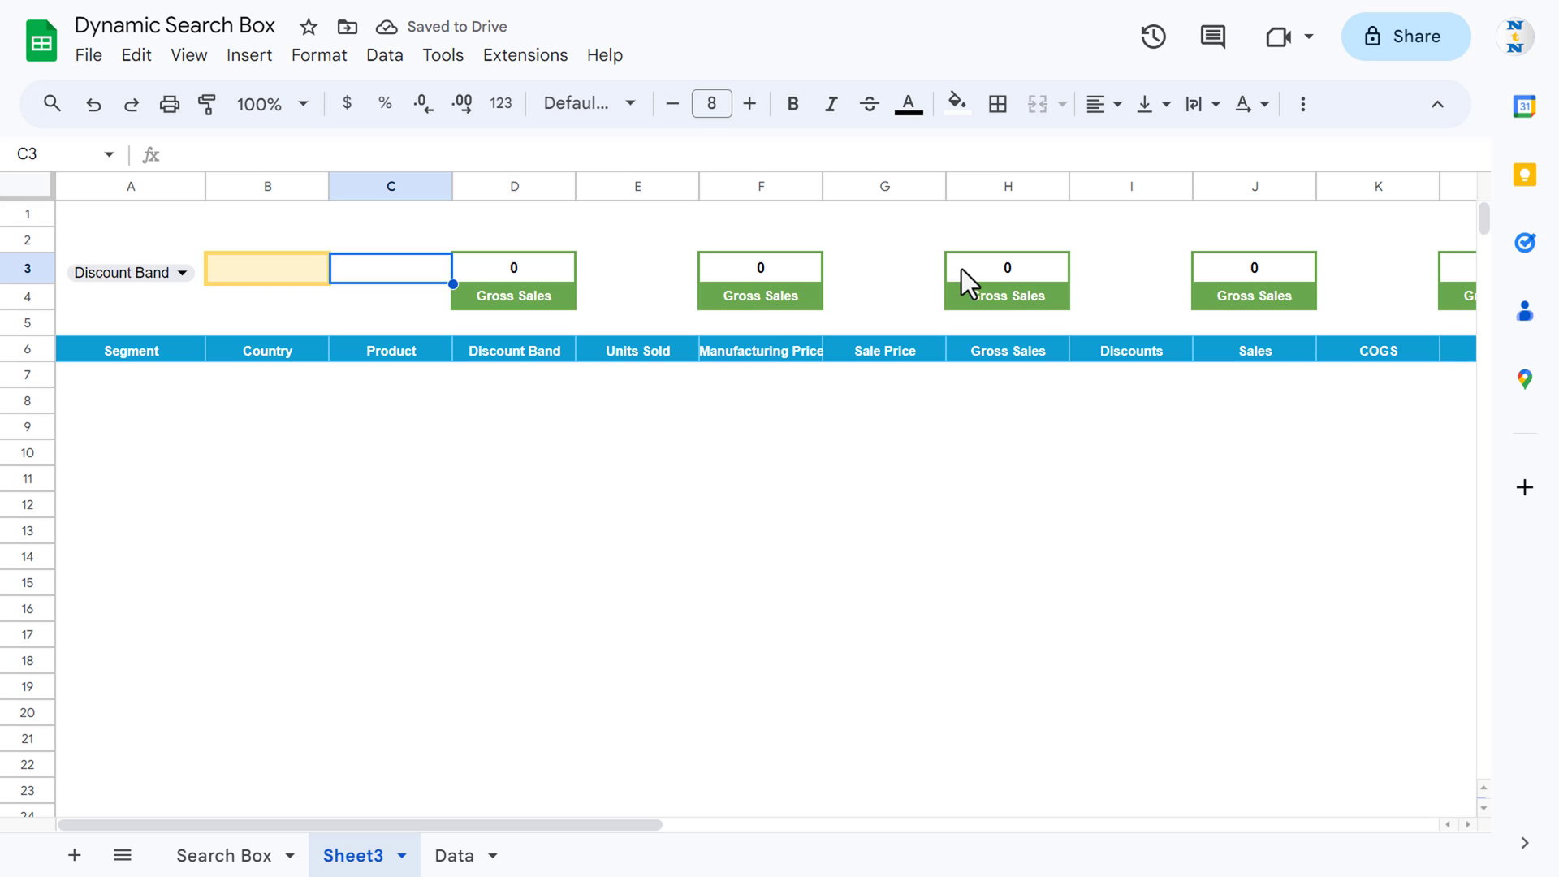
Paste the table's Discounts header as the second card's label.
{"action": "left_click", "coordinate": [747, 296]}
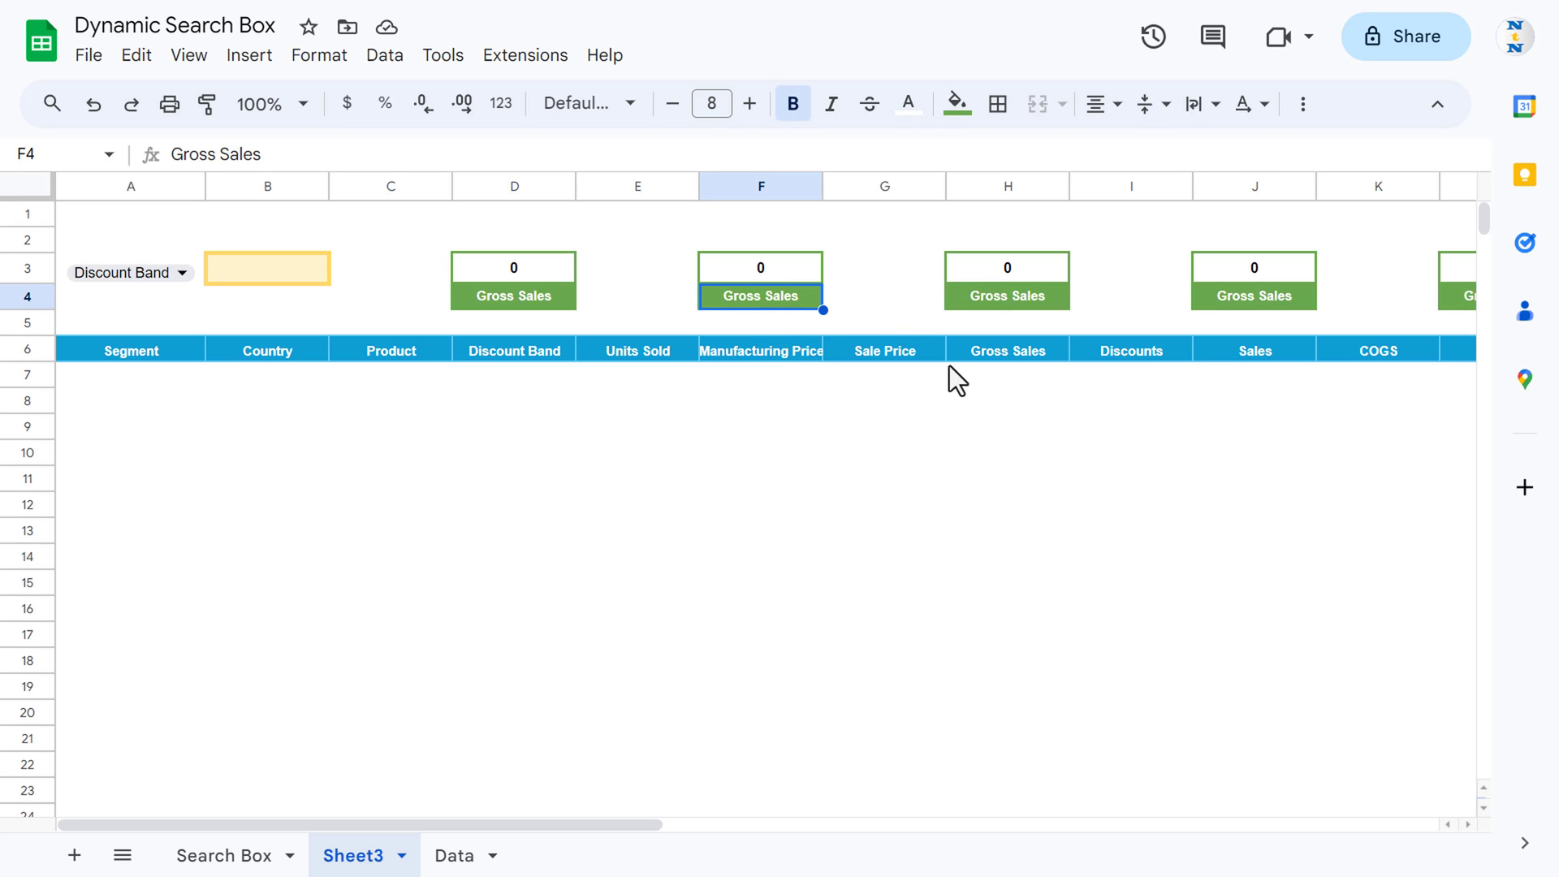
{"action": "left_click", "coordinate": [1012, 354]}
{"action": "left_click", "coordinate": [1103, 363]}
{"action": "key", "text": "ctrl+c"}
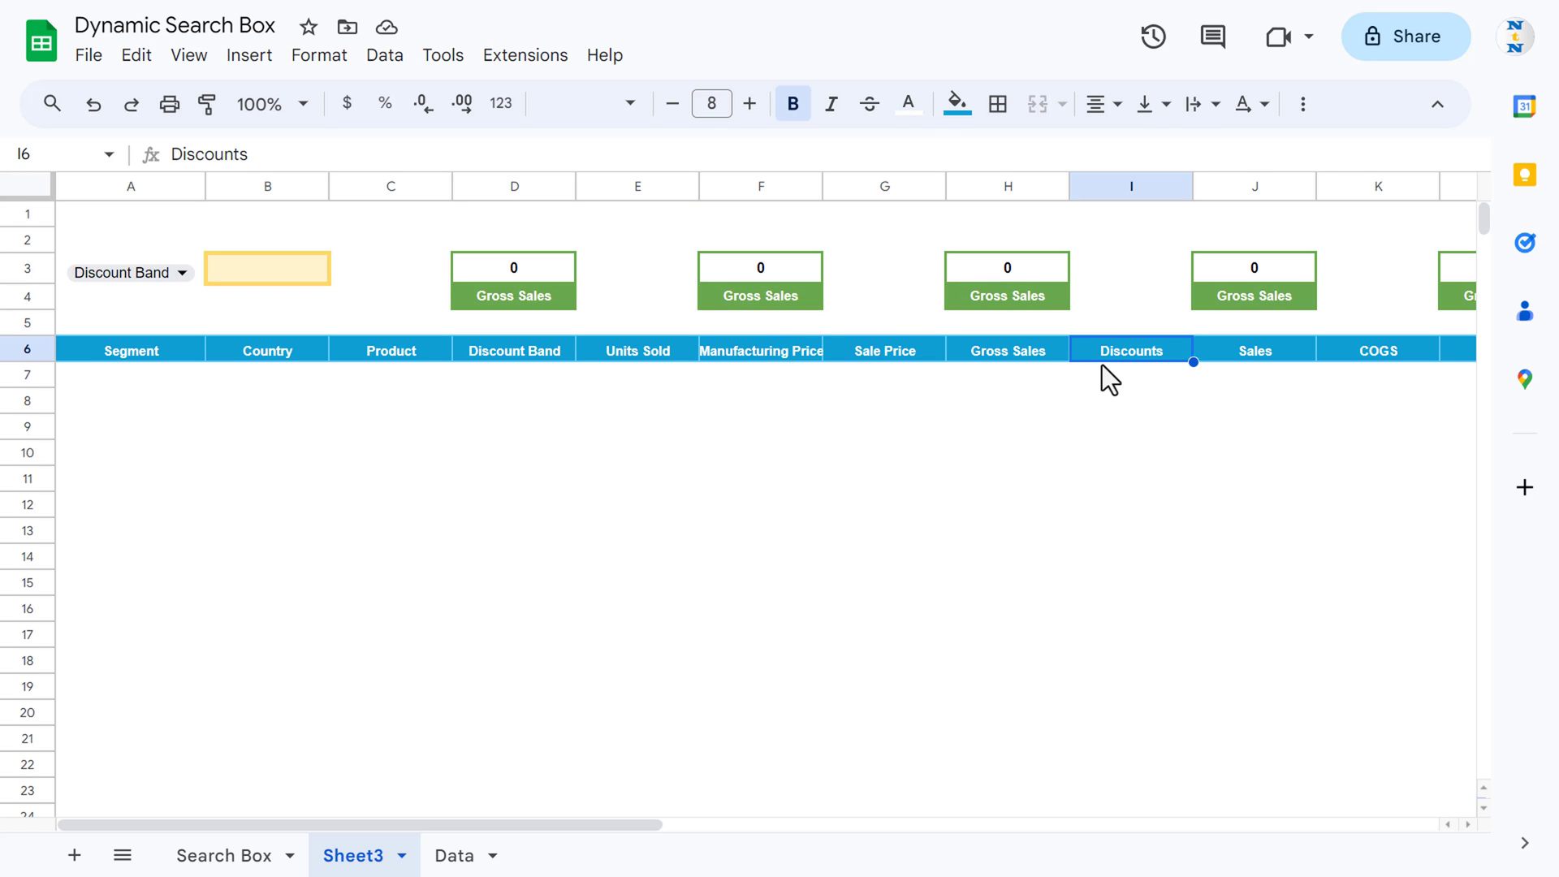
{"action": "left_click", "coordinate": [802, 296]}
{"action": "key", "text": "ctrl+shift+v"}
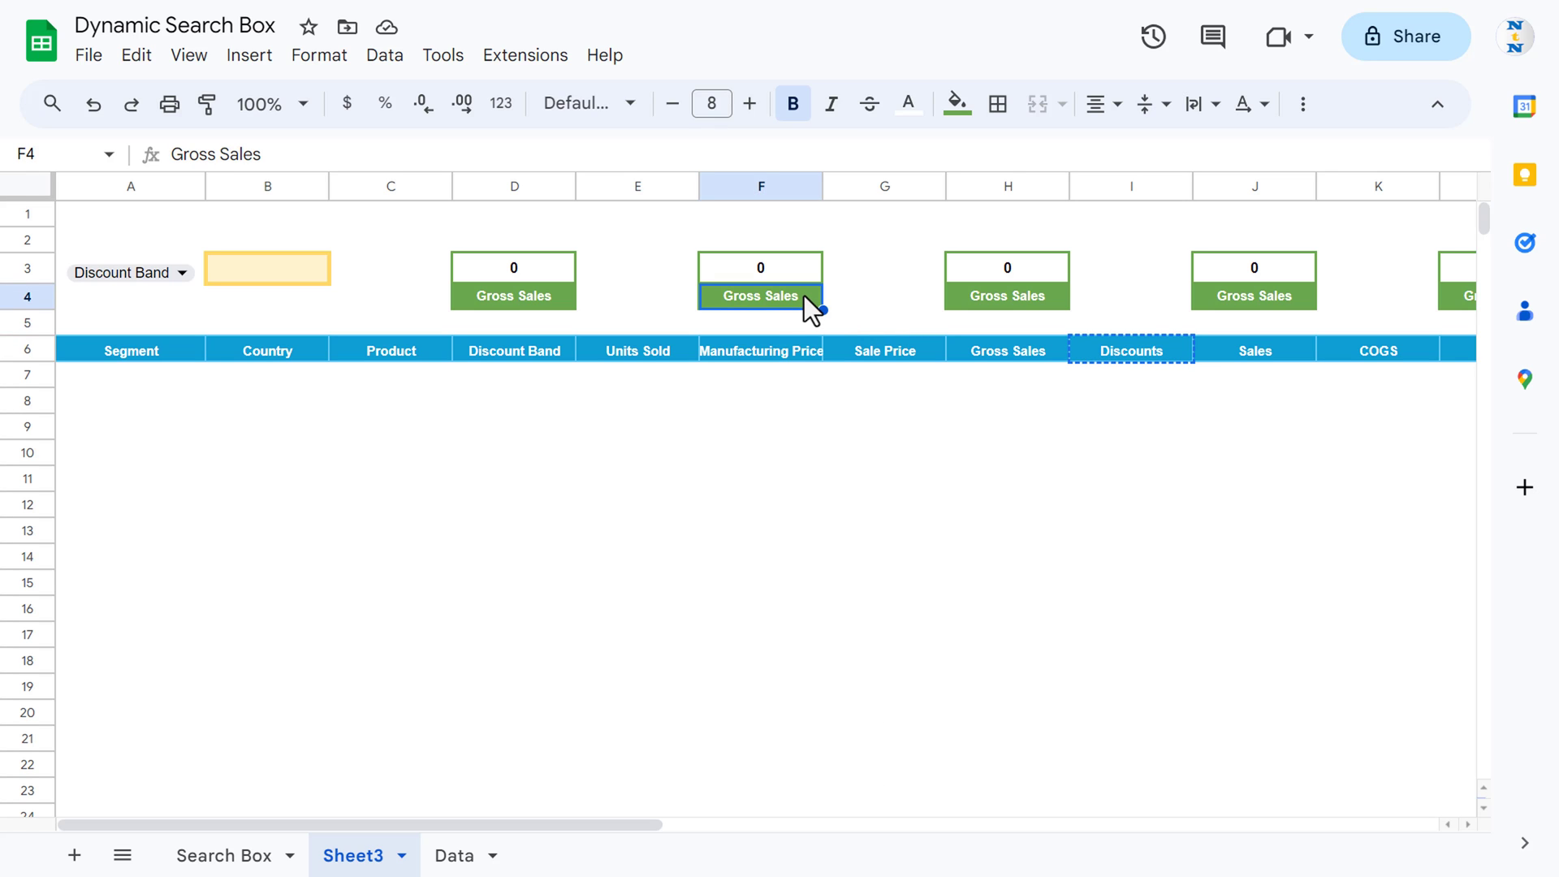
Change the Discounts card's SUM range to column I (I7:I1000).
{"action": "left_click", "coordinate": [775, 266]}
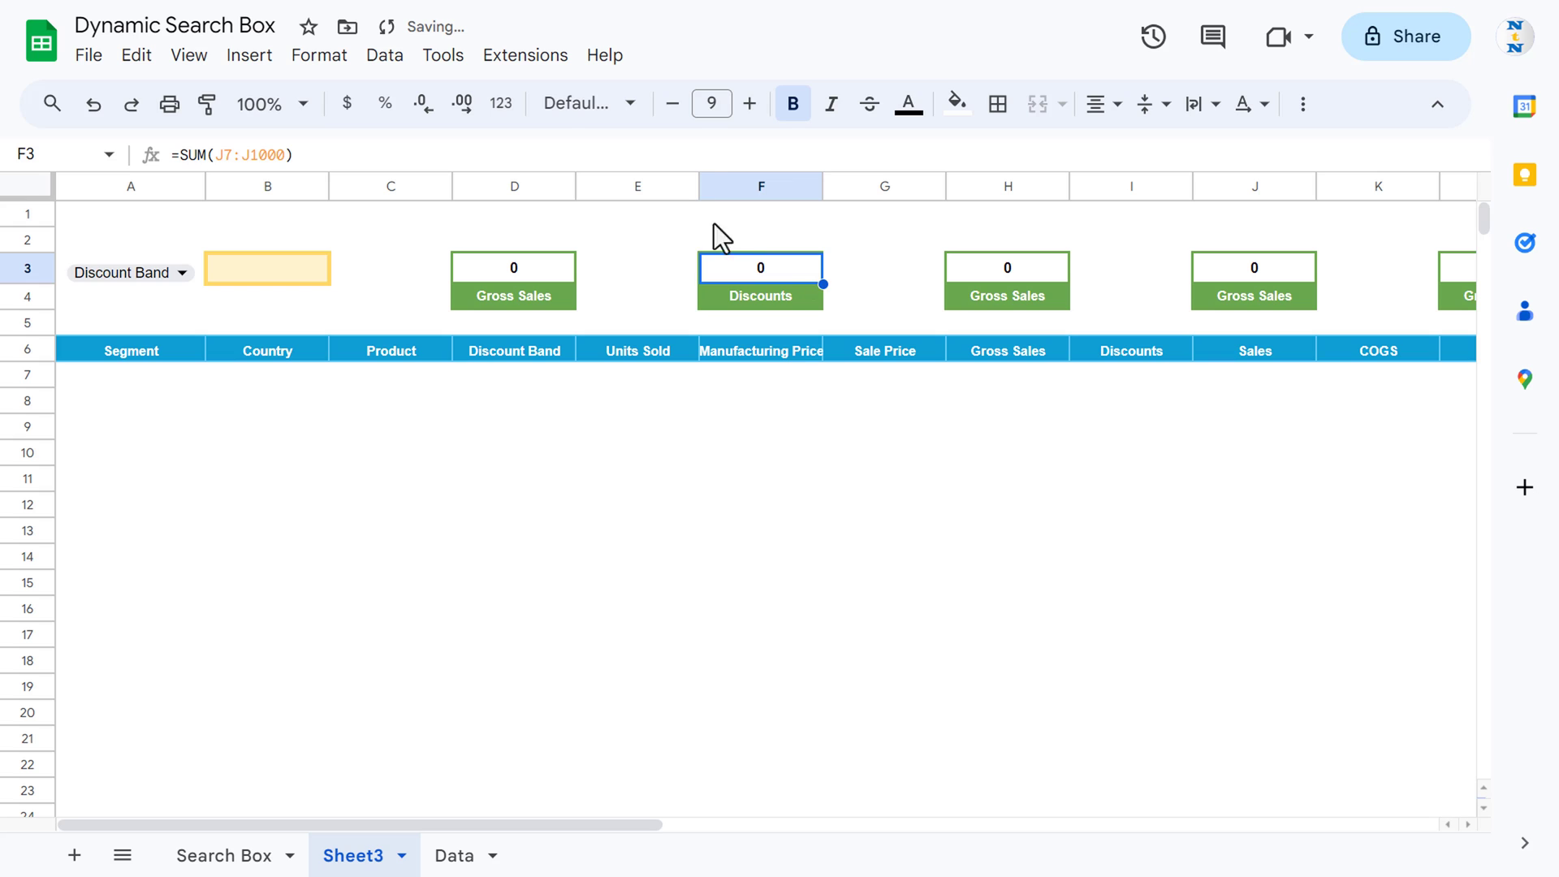
{"action": "left_click", "coordinate": [637, 154]}
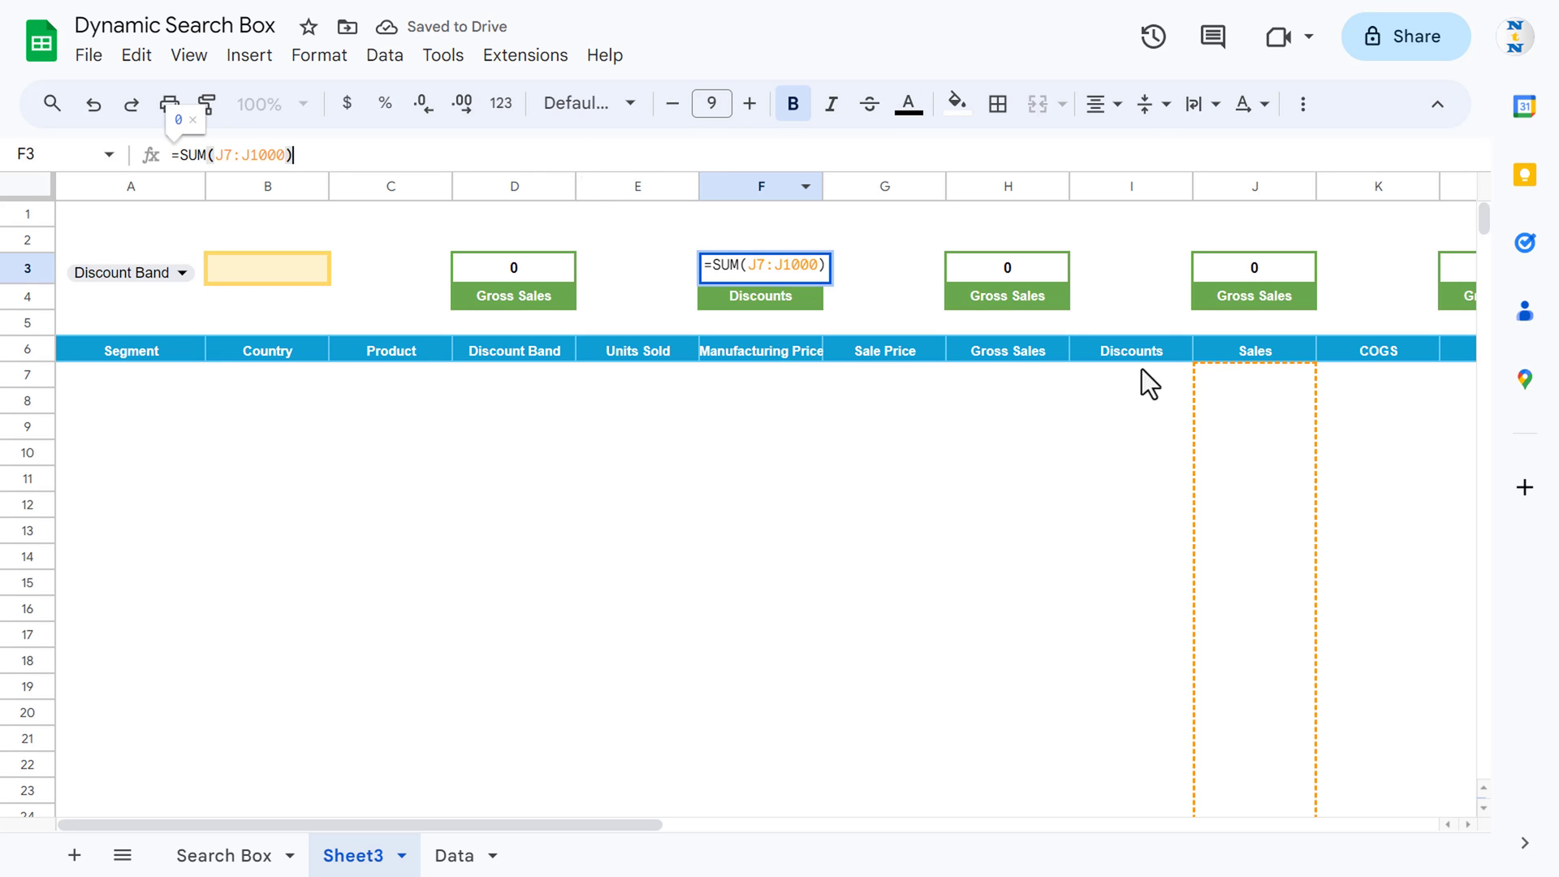
{"action": "left_click", "coordinate": [249, 155]}
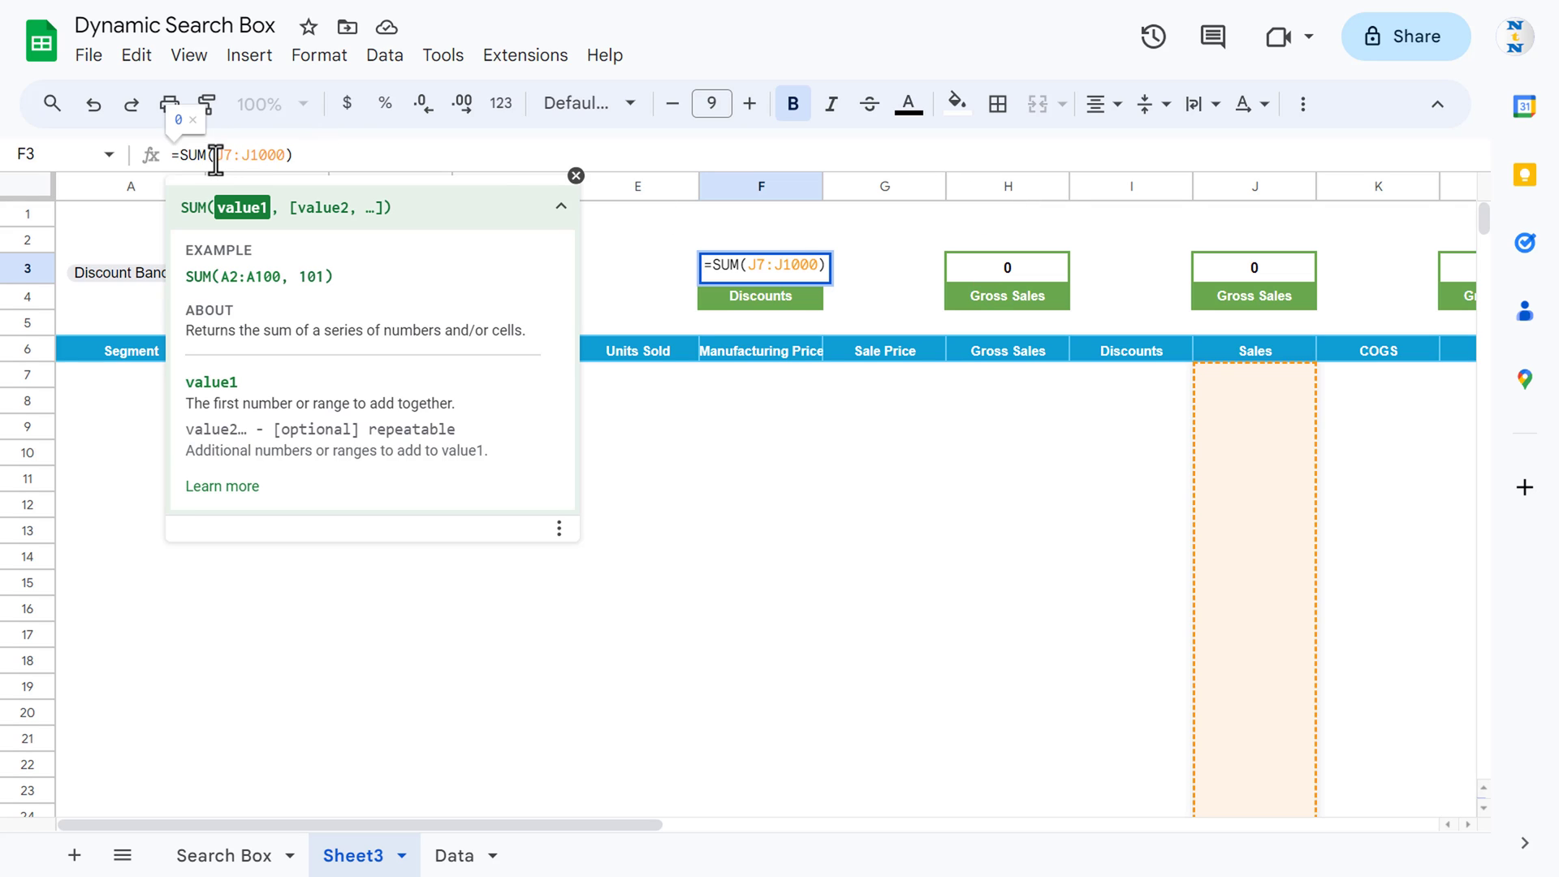
{"action": "left_click_drag", "start_coordinate": [214, 155], "coordinate": [223, 154]}
{"action": "type", "text": "I"}
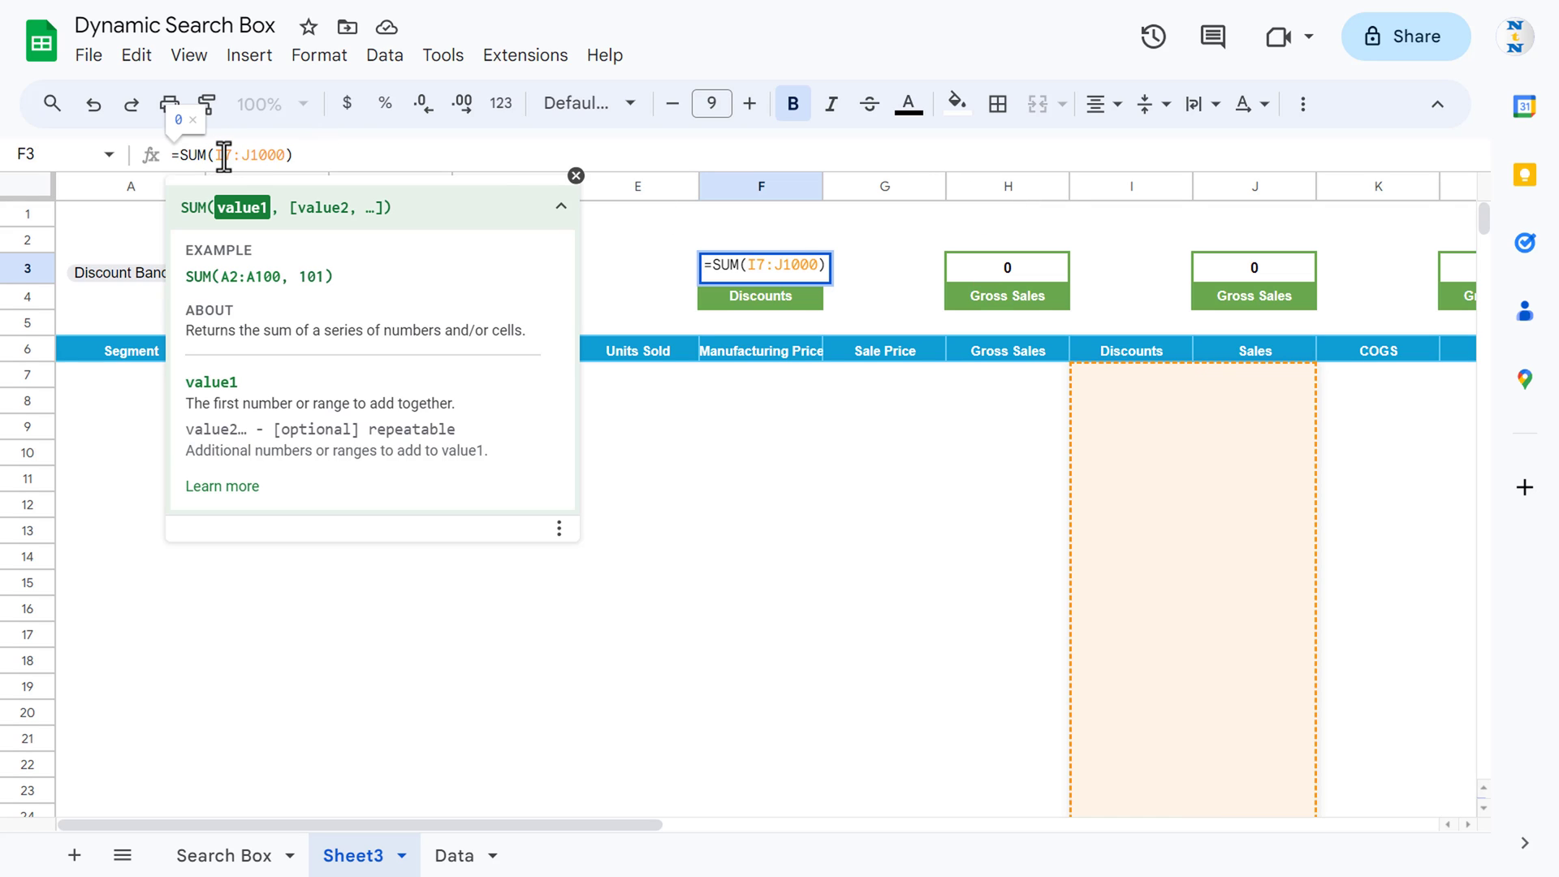
{"action": "key", "text": "shift+Right"}
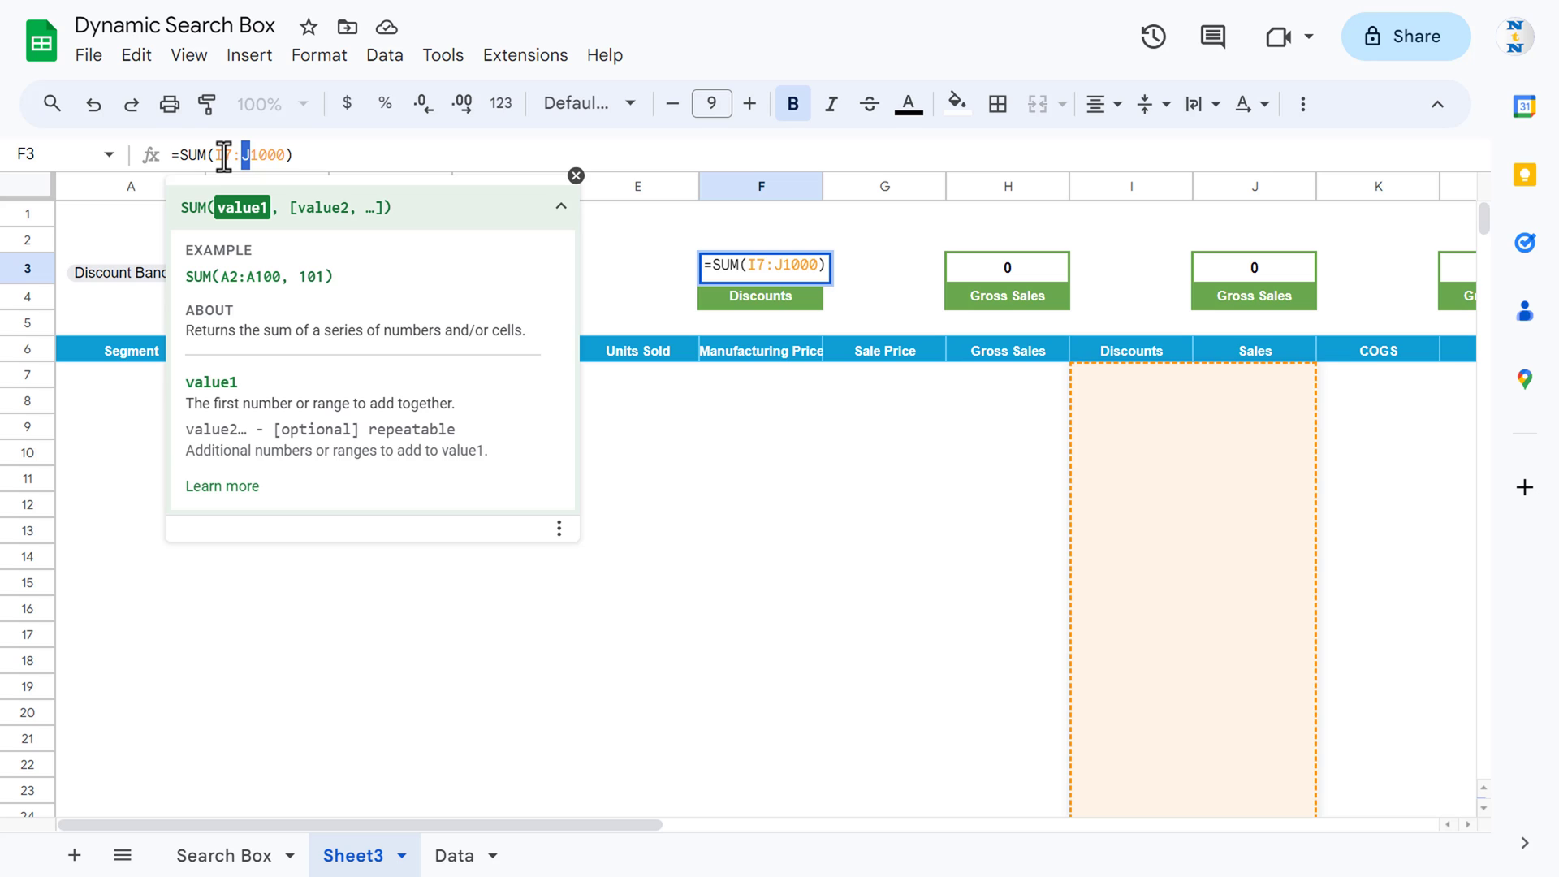
{"action": "type", "text": "i"}
{"action": "key", "text": "Return"}
{"action": "key", "text": "Up"}
Label the third card Sales and point its SUM range at column J.
{"action": "key", "text": "Right"}
{"action": "key", "text": "Right"}
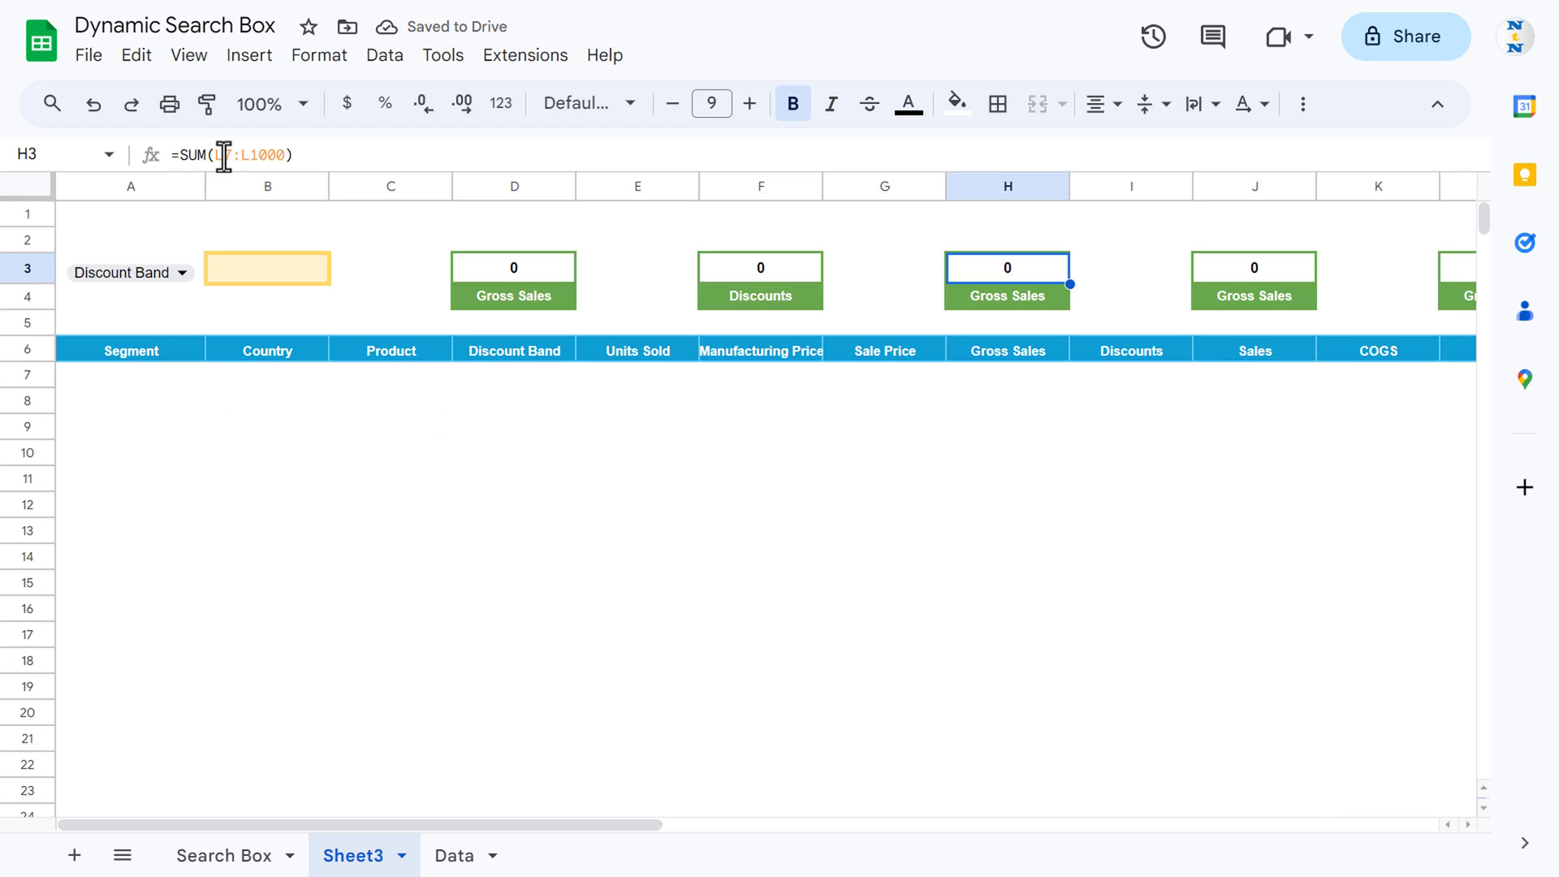
{"action": "key", "text": "Down"}
{"action": "type", "text": "Sales"}
{"action": "key", "text": "Up"}
{"action": "left_click", "coordinate": [236, 153]}
{"action": "double_click", "coordinate": [220, 154]}
{"action": "type", "text": "J"}
{"action": "double_click", "coordinate": [246, 155]}
{"action": "type", "text": "J"}
{"action": "key", "text": "Return"}
Label the fourth card COGS.
{"action": "key", "text": "Up"}
{"action": "left_click", "coordinate": [1278, 296]}
{"action": "type", "text": "COGS"}
{"action": "key", "text": "Up"}
{"action": "left_click", "coordinate": [216, 153]}
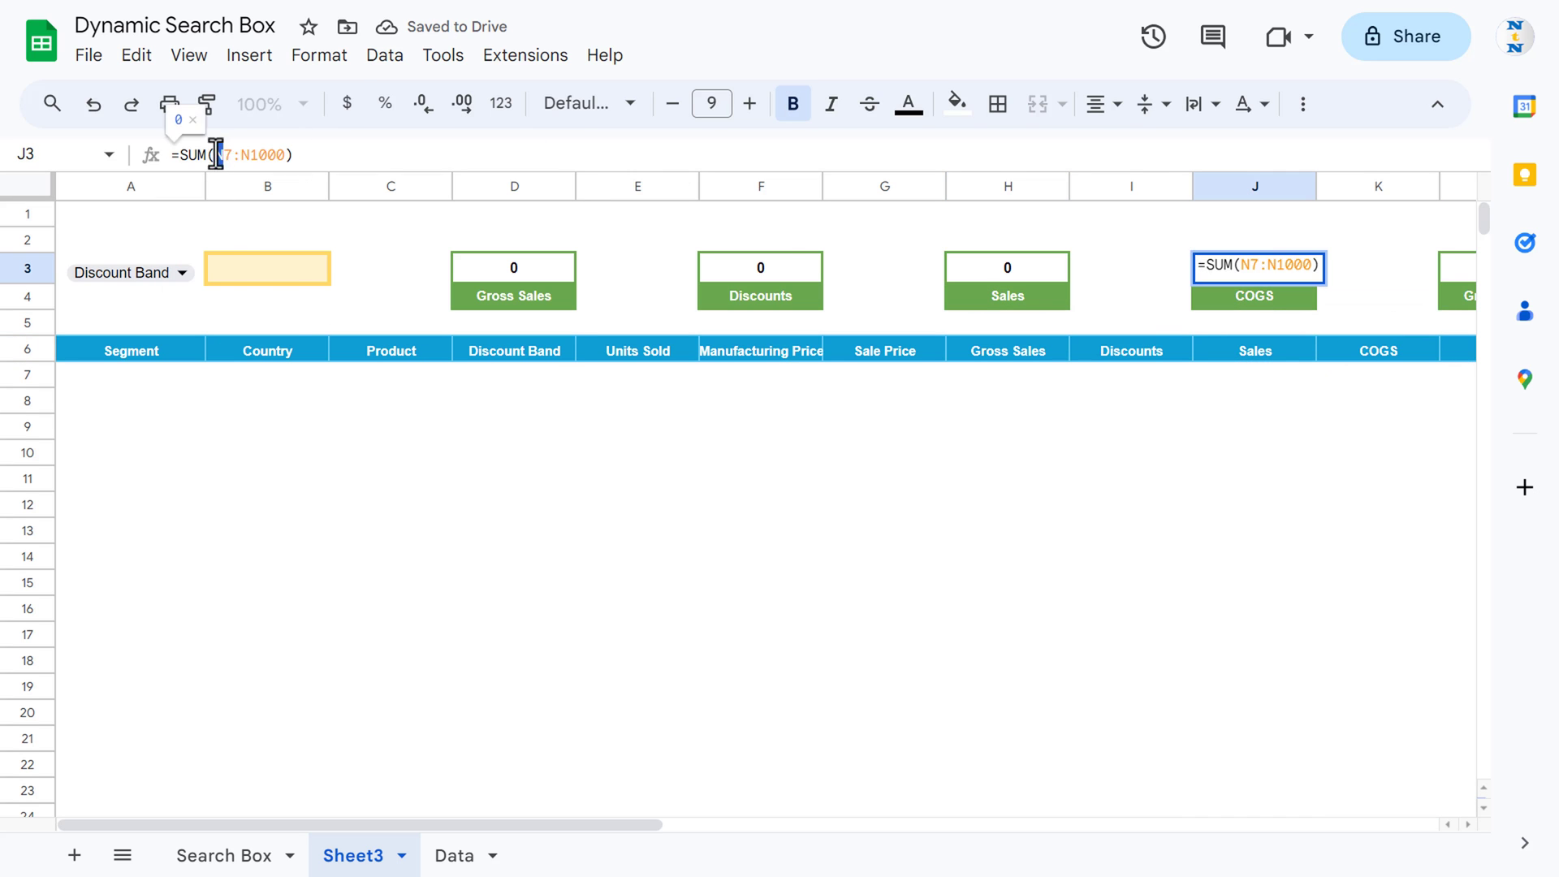
{"action": "key", "text": "Tab"}
{"action": "key", "text": "Right"}
Label the fifth card Profit.
{"action": "key", "text": "Down"}
{"action": "type", "text": "Profit"}
{"action": "key", "text": "Up"}
{"action": "left_click", "coordinate": [244, 152]}
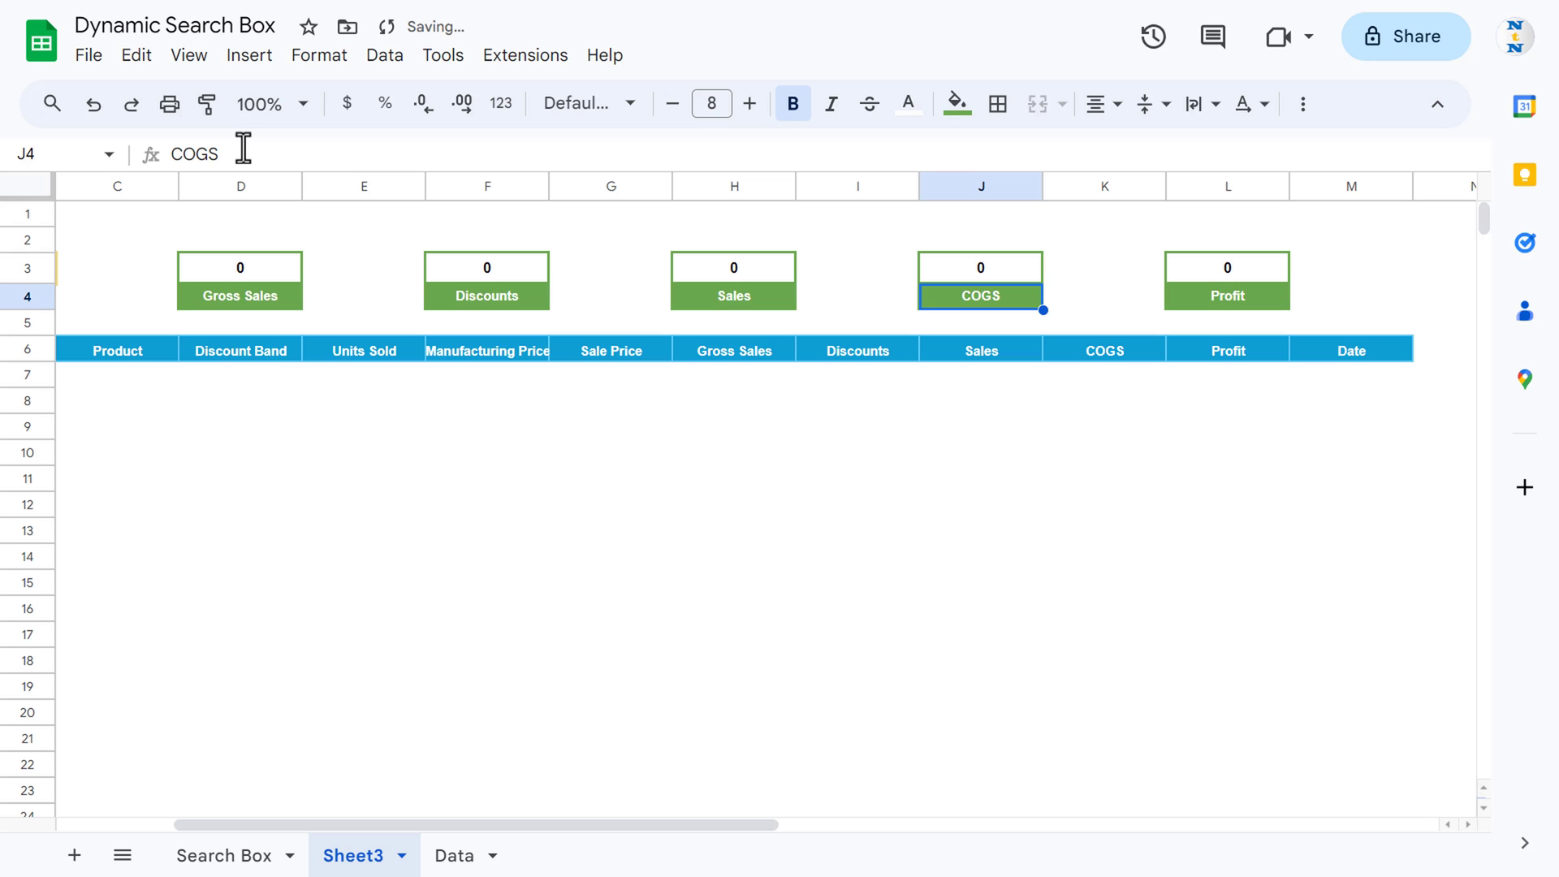
{"action": "key", "text": "Right"}
{"action": "key", "text": "Right"}
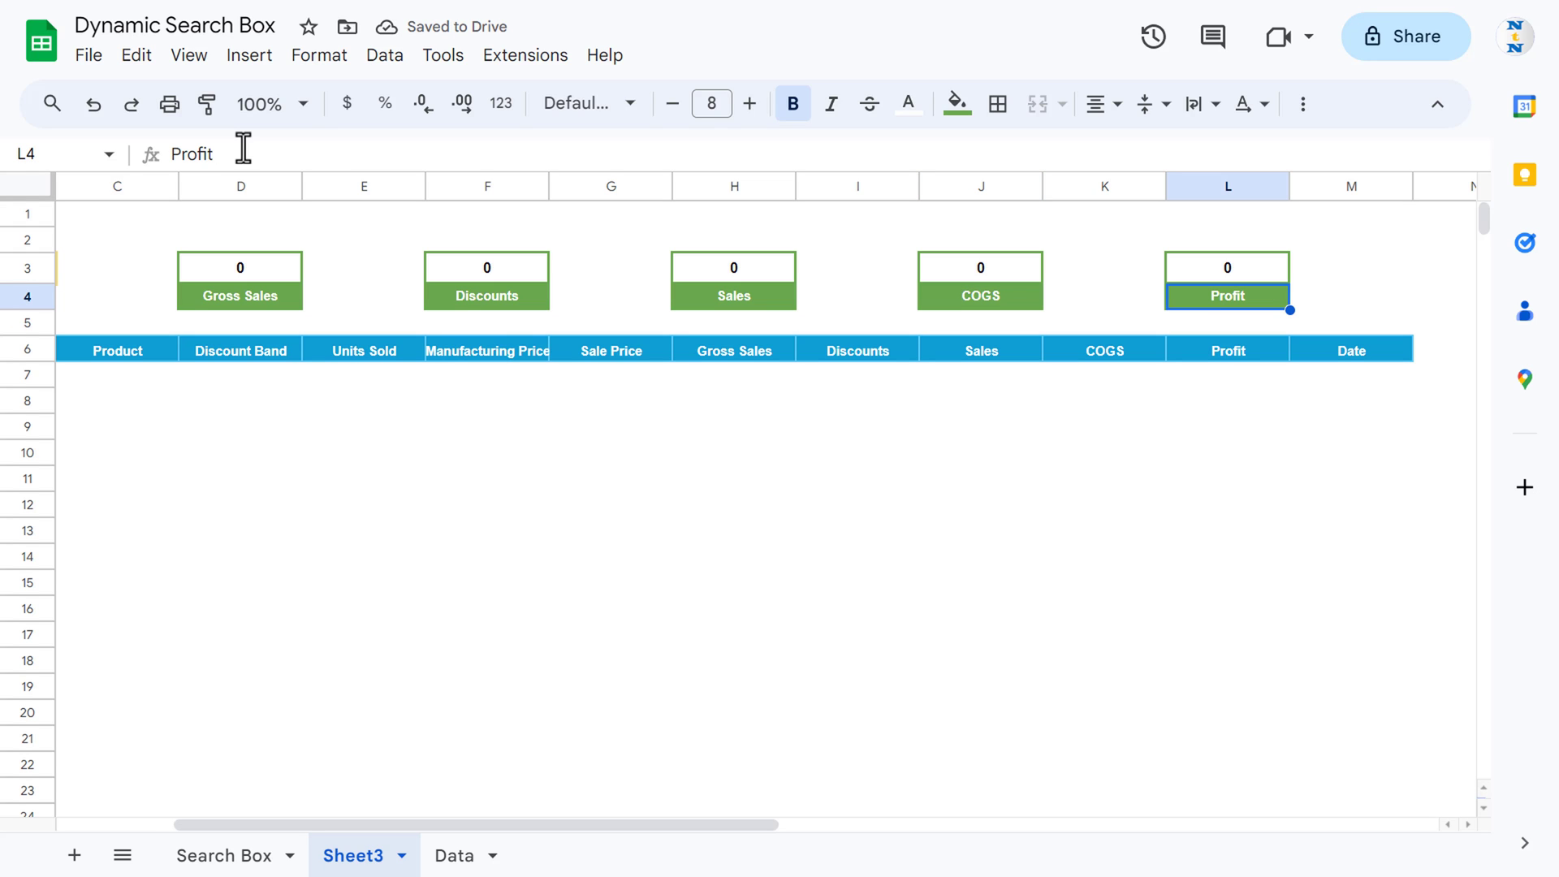
Review the Discounts, Sales, COGS and Profit labels and the Gross Sales card.
{"action": "left_click", "coordinate": [494, 297]}
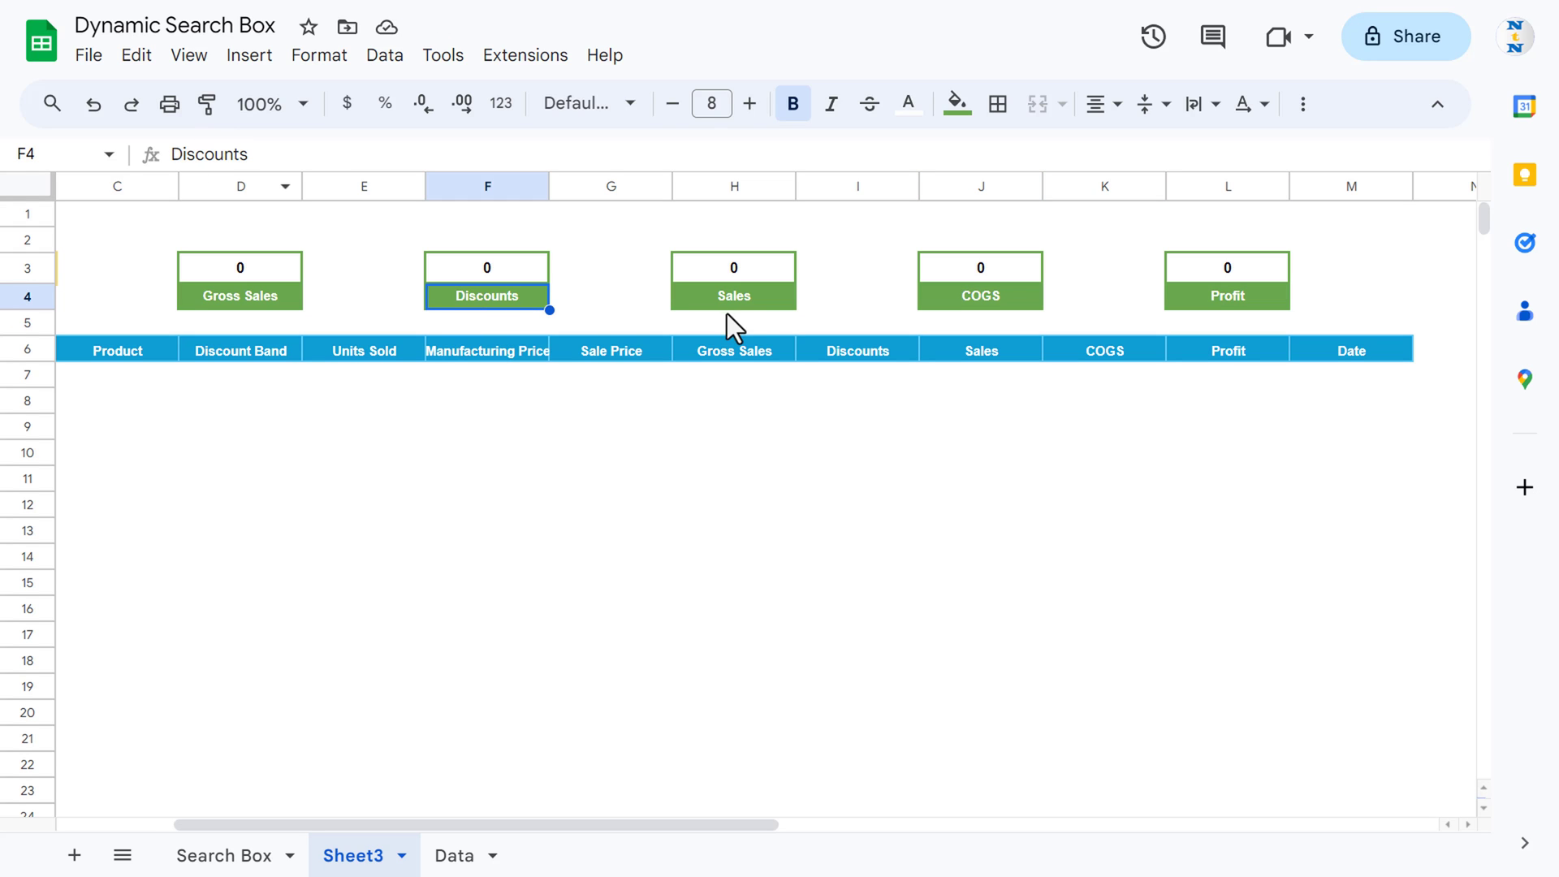
{"action": "left_click", "coordinate": [784, 300]}
{"action": "left_click", "coordinate": [1032, 299]}
{"action": "left_click", "coordinate": [1293, 300]}
{"action": "left_click", "coordinate": [1259, 299]}
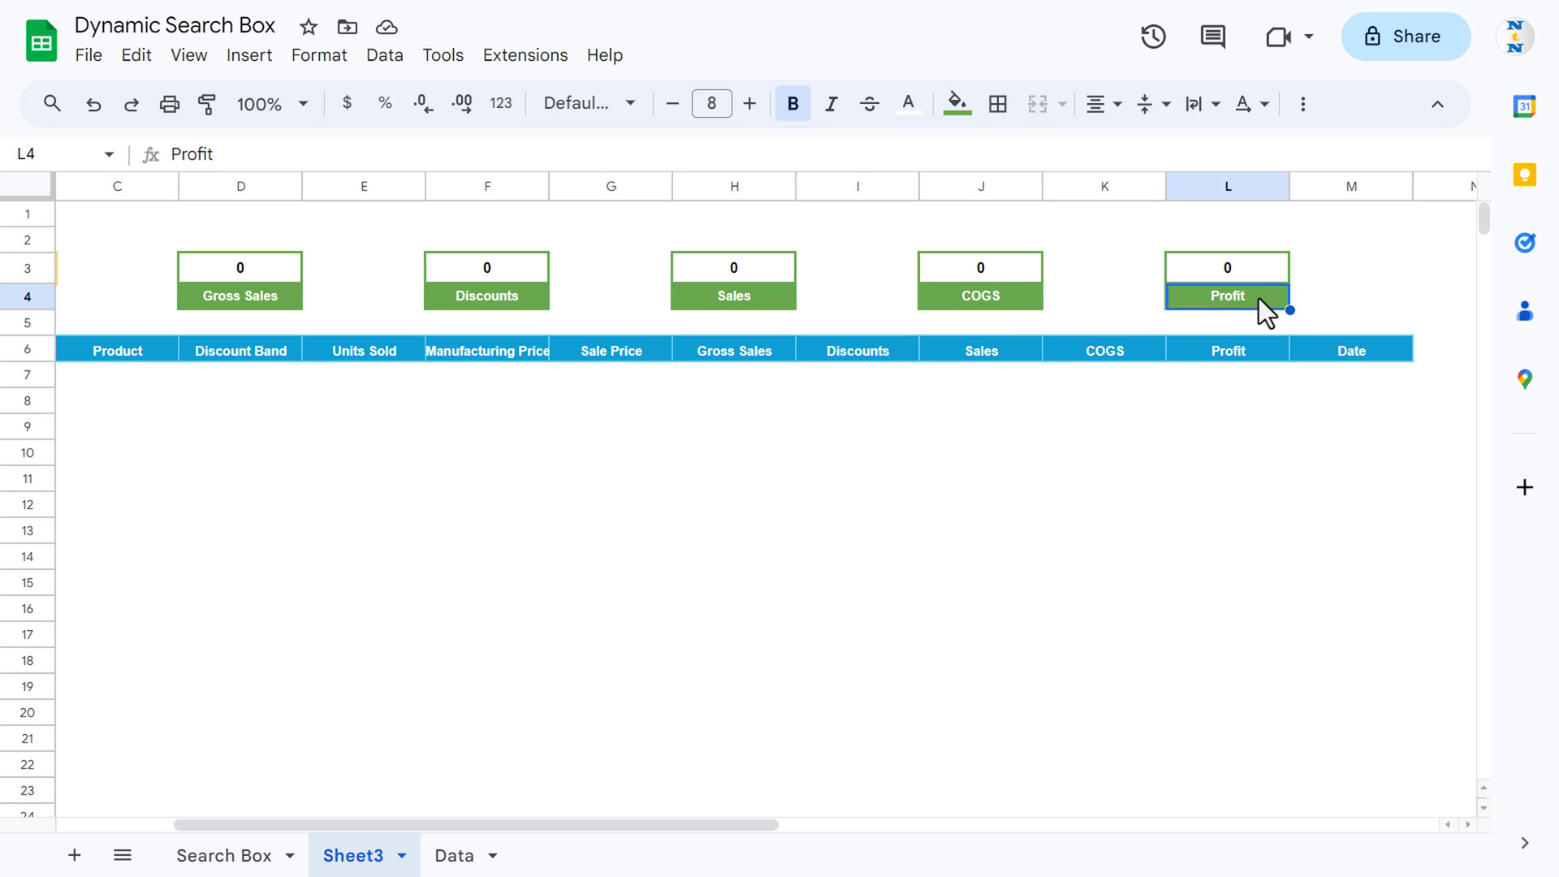
{"action": "left_click", "coordinate": [251, 270]}
{"action": "left_click", "coordinate": [279, 289]}
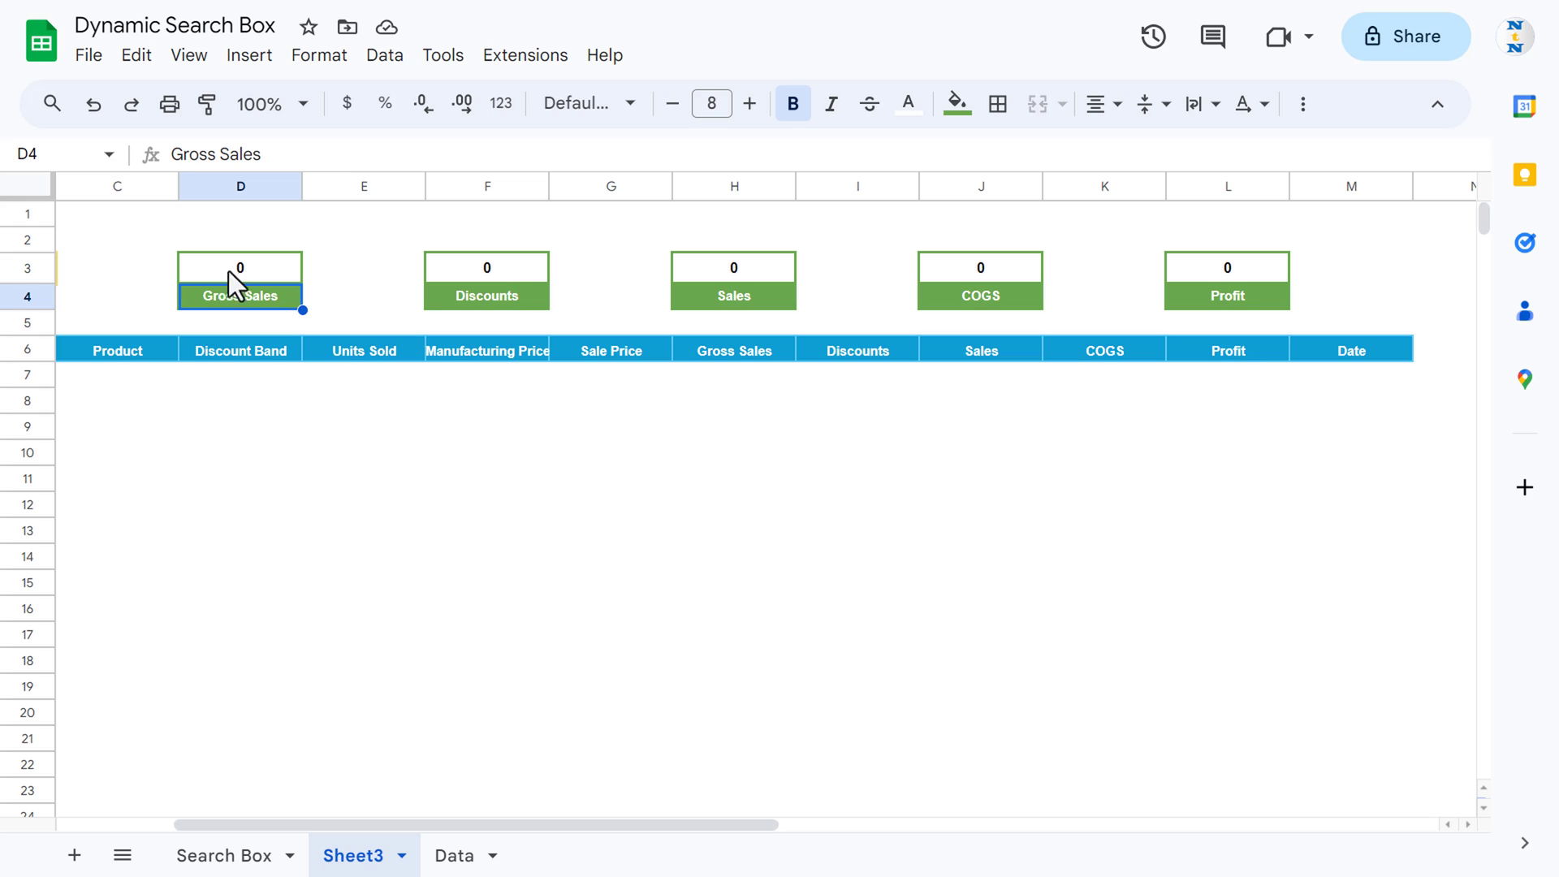
Give the Discounts card a dark teal label fill and dark teal borders.
{"action": "left_click", "coordinate": [489, 296]}
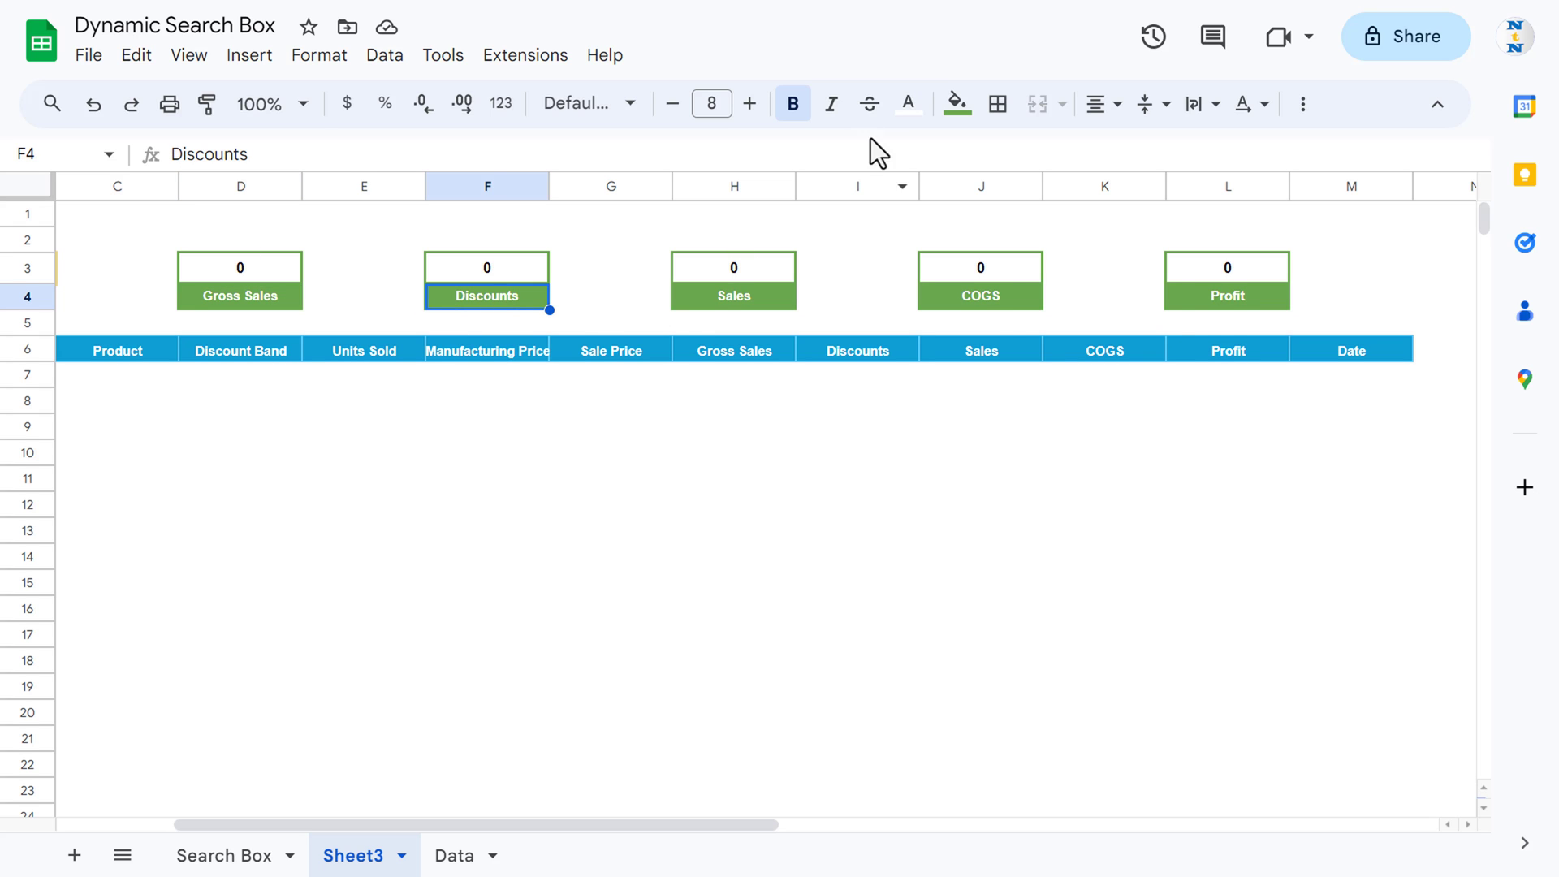
{"action": "left_click", "coordinate": [958, 104]}
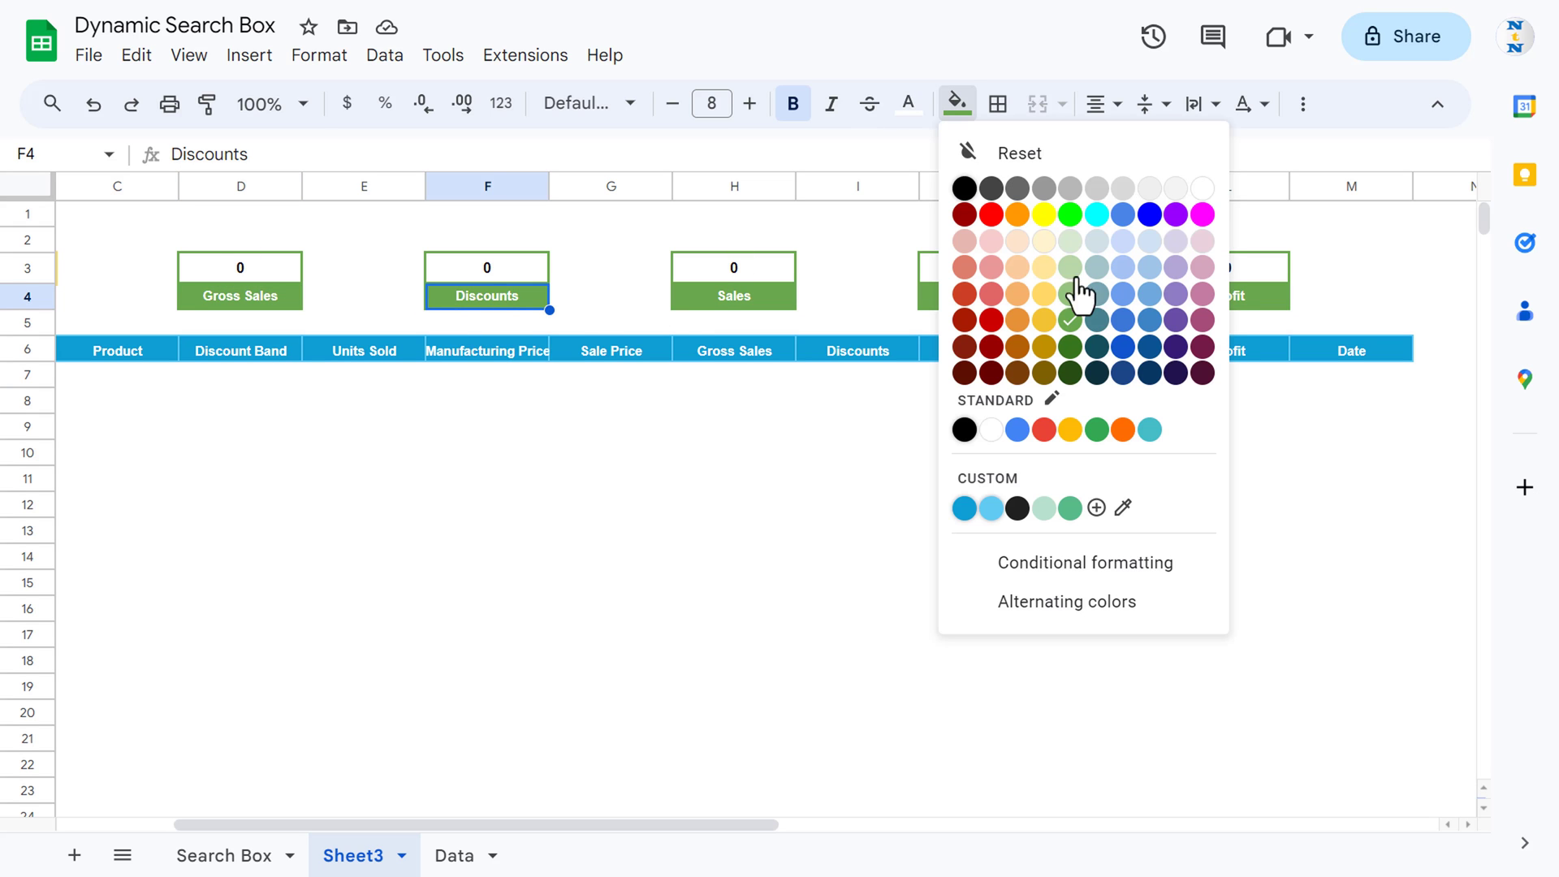
{"action": "left_click", "coordinate": [1098, 320]}
{"action": "left_click_drag", "start_coordinate": [519, 273], "coordinate": [518, 297]}
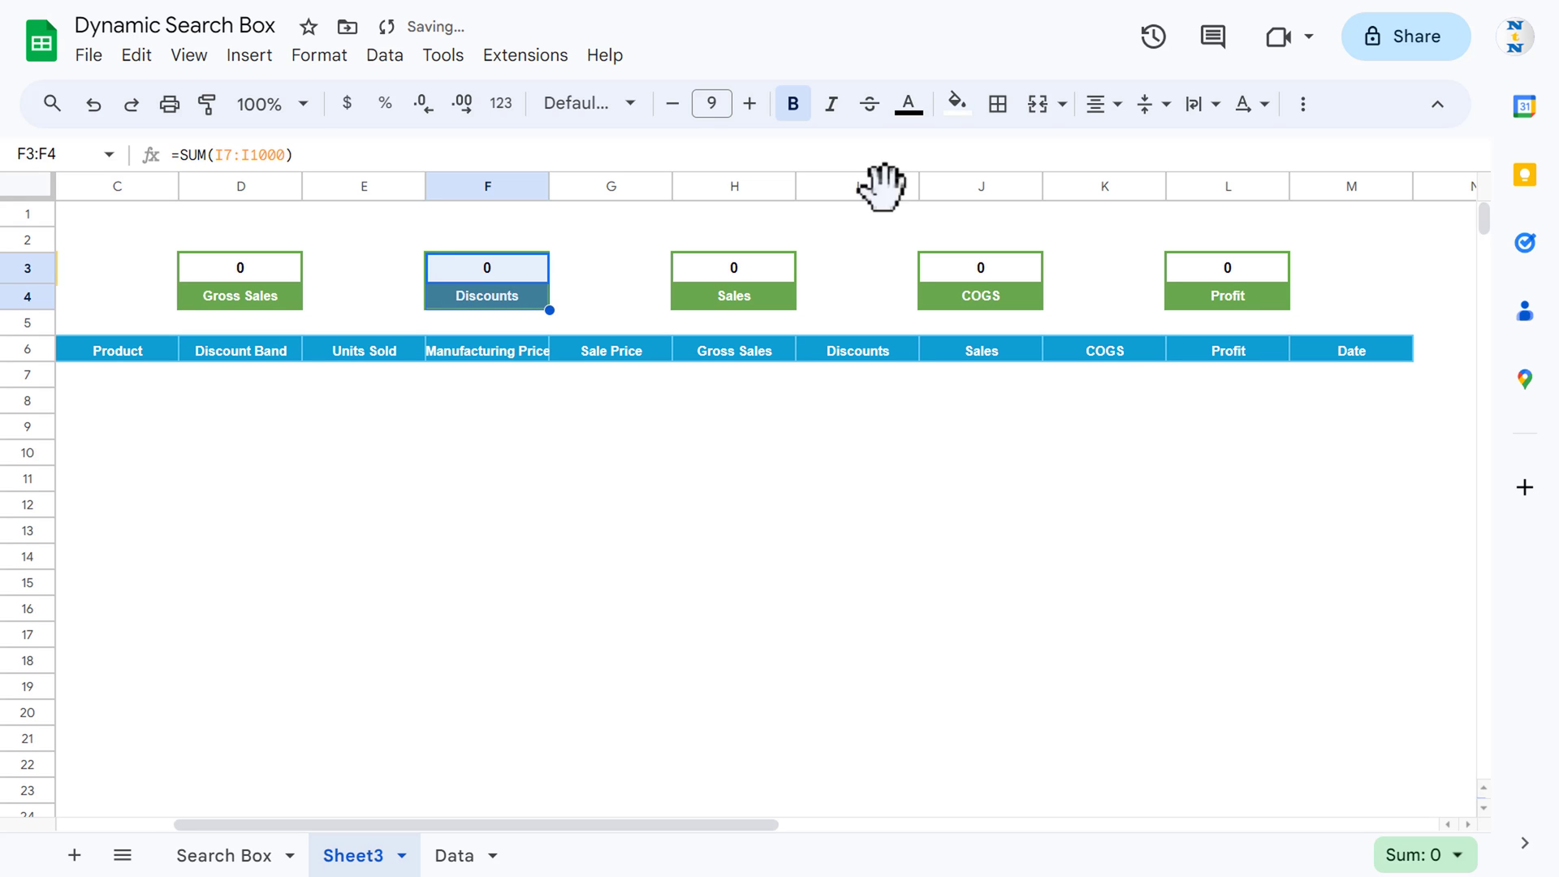
{"action": "left_click", "coordinate": [1000, 108]}
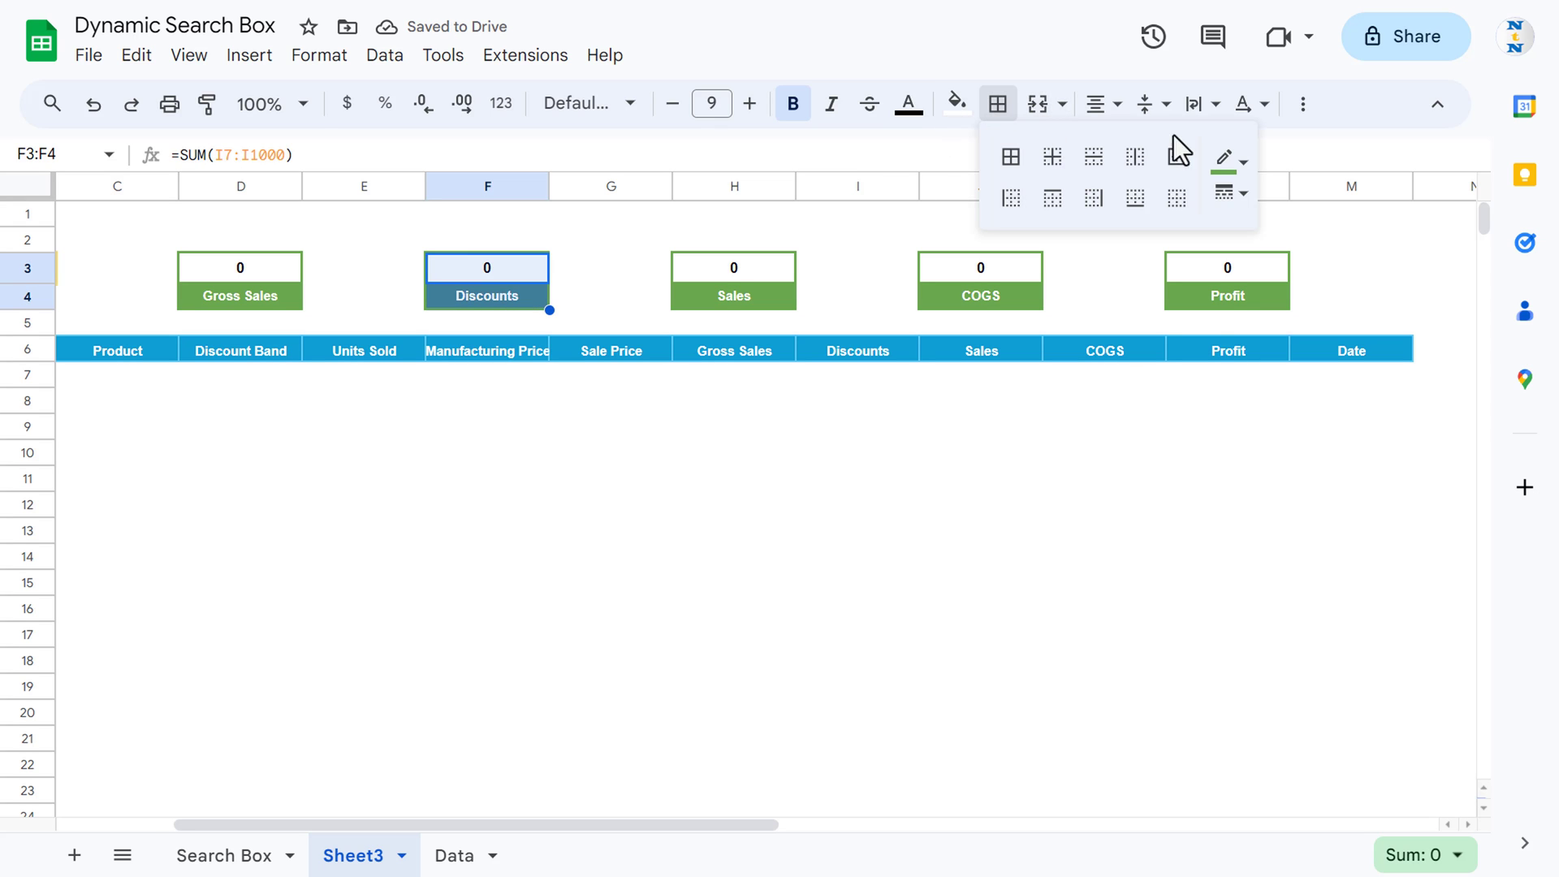
{"action": "left_click", "coordinate": [1232, 161]}
{"action": "left_click", "coordinate": [1367, 375]}
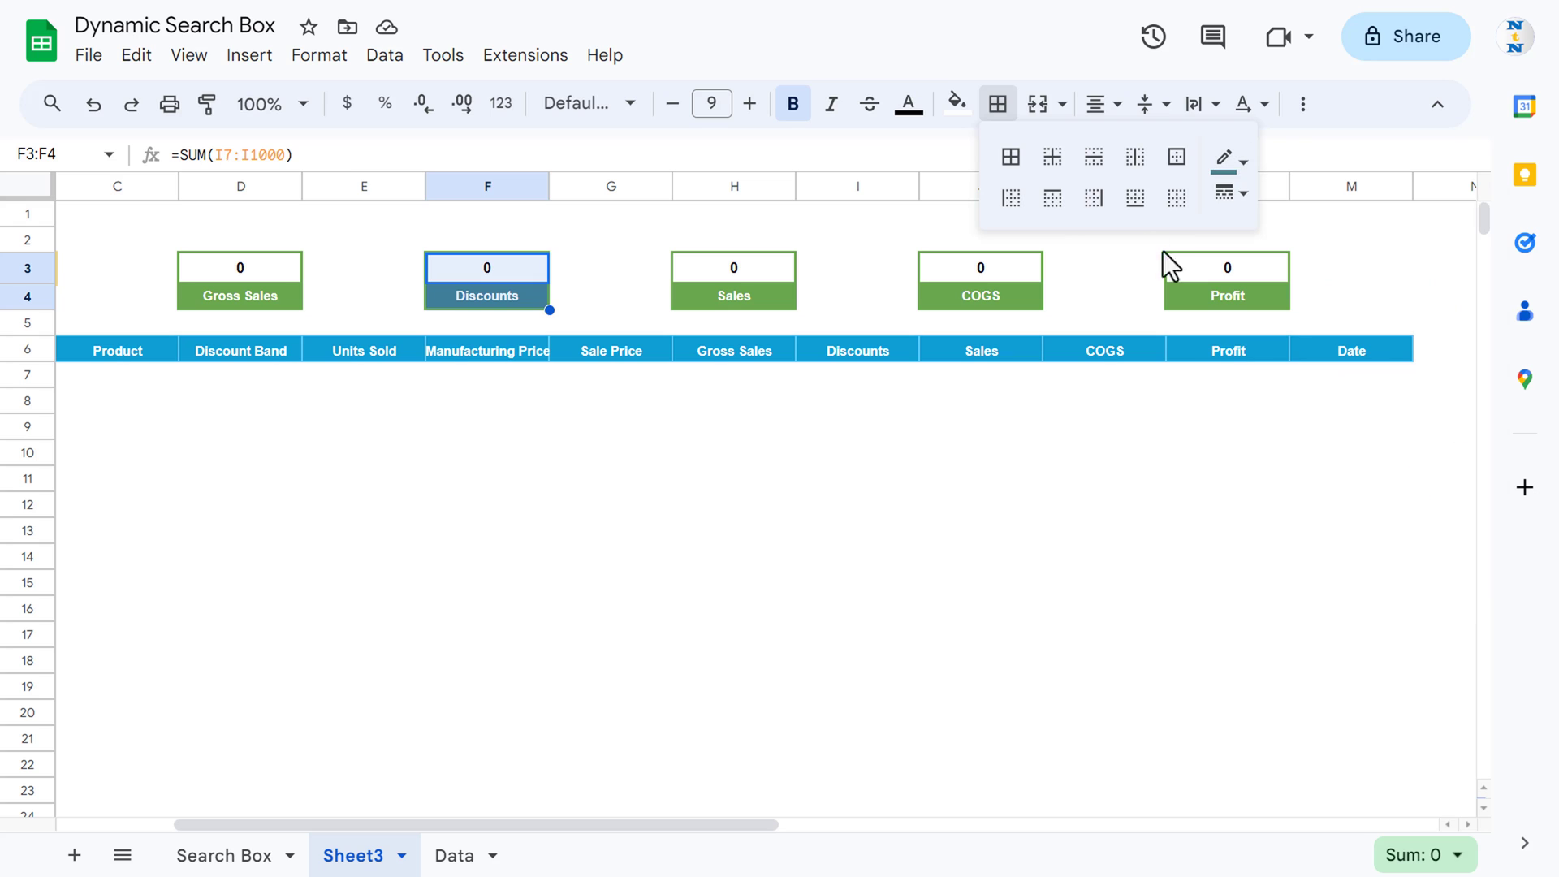
{"action": "left_click", "coordinate": [1011, 157]}
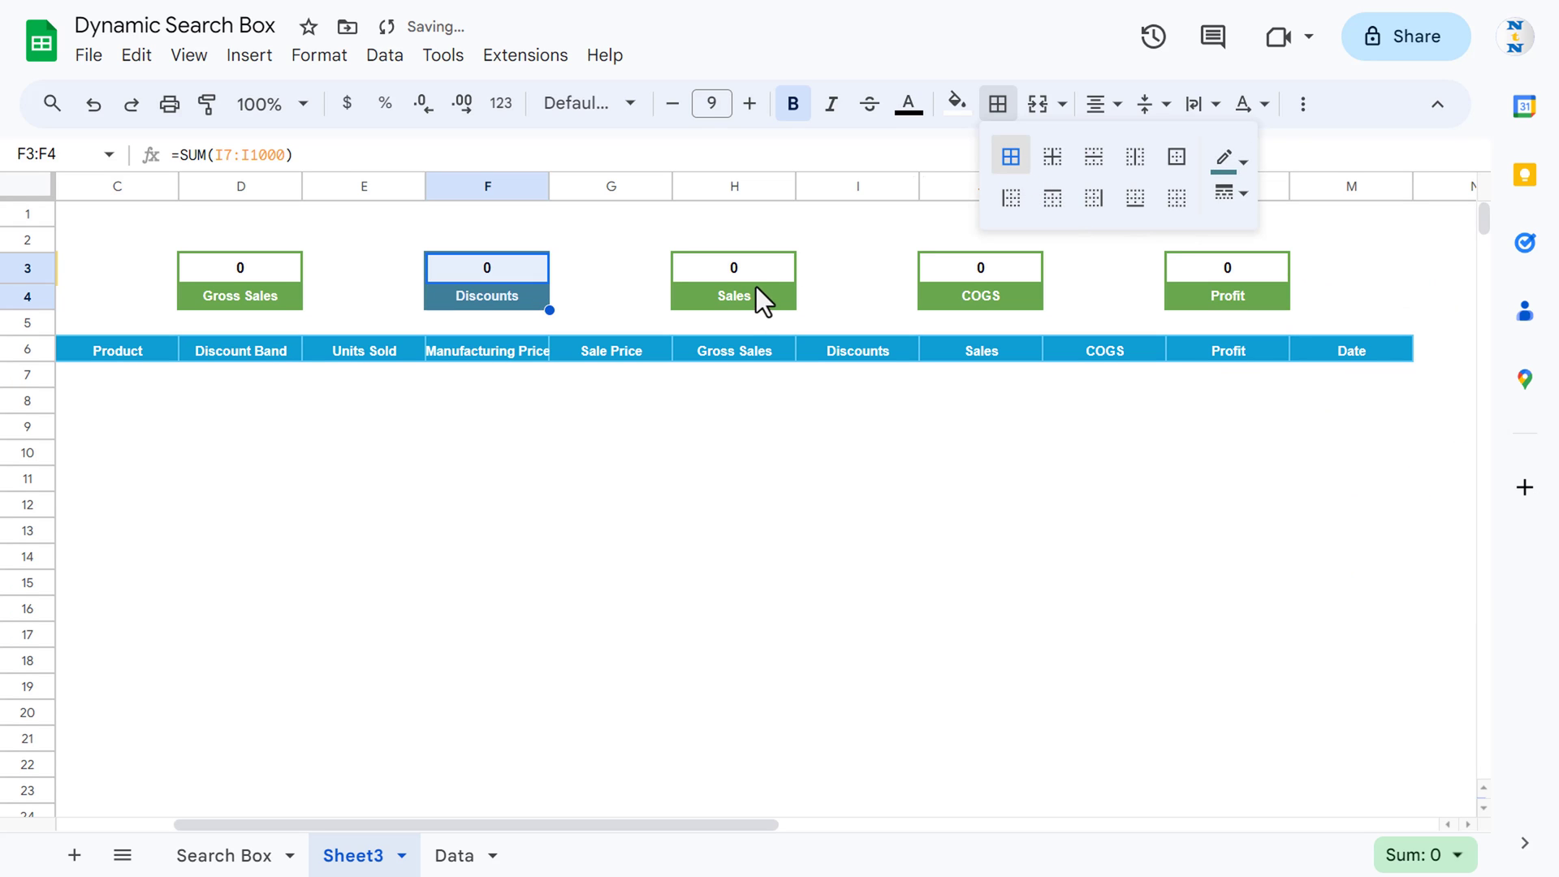
Give the Sales card an orange label fill and orange borders.
{"action": "left_click", "coordinate": [751, 277]}
{"action": "left_click", "coordinate": [778, 295]}
{"action": "left_click", "coordinate": [957, 103]}
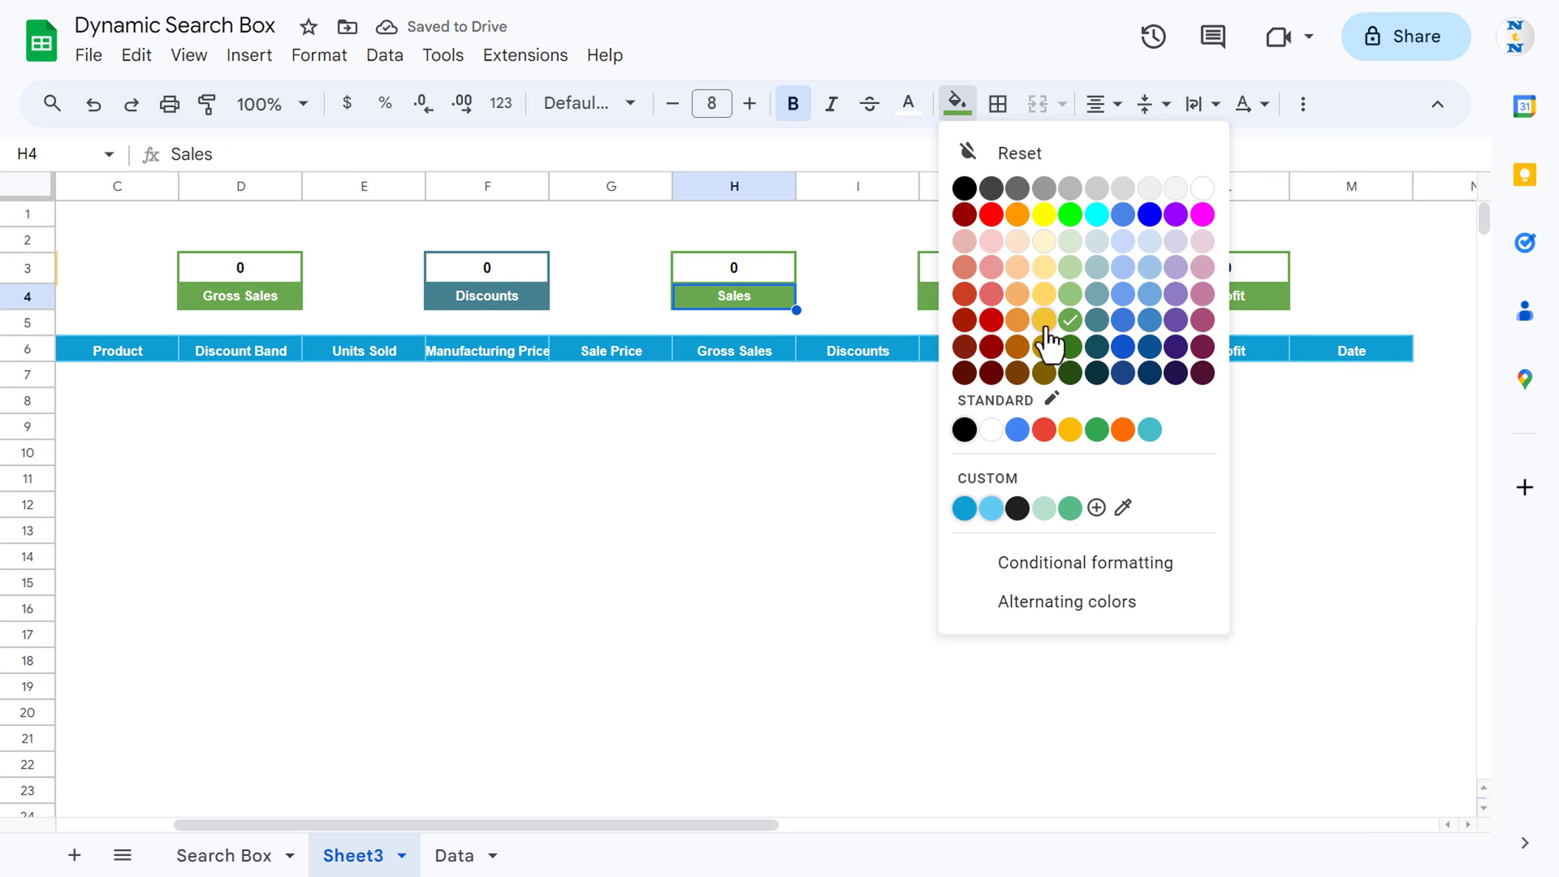
{"action": "left_click", "coordinate": [1016, 318]}
{"action": "left_click_drag", "start_coordinate": [734, 268], "coordinate": [772, 303]}
{"action": "left_click", "coordinate": [999, 103]}
{"action": "left_click", "coordinate": [1011, 157]}
Give the COGS card a blue label fill and blue borders.
{"action": "left_click", "coordinate": [981, 296]}
{"action": "left_click", "coordinate": [957, 103]}
{"action": "left_click", "coordinate": [1123, 319]}
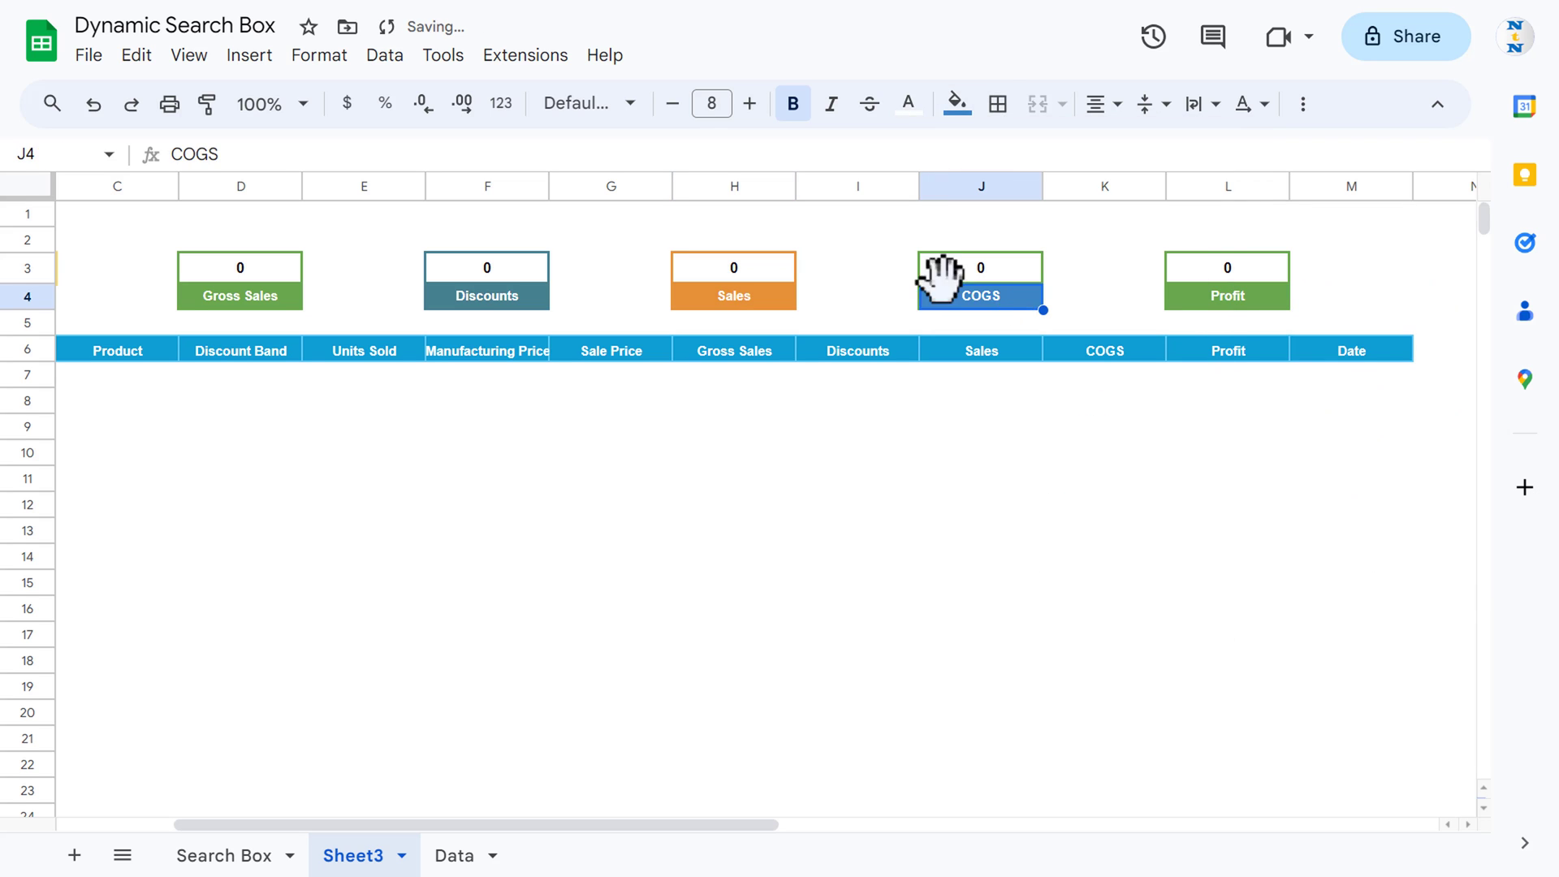
{"action": "left_click_drag", "start_coordinate": [981, 269], "coordinate": [1016, 300]}
{"action": "left_click", "coordinate": [998, 103]}
{"action": "left_click", "coordinate": [1229, 160]}
{"action": "left_click", "coordinate": [1393, 369]}
{"action": "left_click", "coordinate": [1228, 295]}
Give the Profit card a dark magenta label fill and magenta borders.
{"action": "left_click", "coordinate": [957, 103]}
{"action": "left_click", "coordinate": [1204, 382]}
{"action": "left_click_drag", "start_coordinate": [1227, 268], "coordinate": [1227, 301]}
{"action": "left_click", "coordinate": [998, 103]}
{"action": "left_click", "coordinate": [1229, 160]}
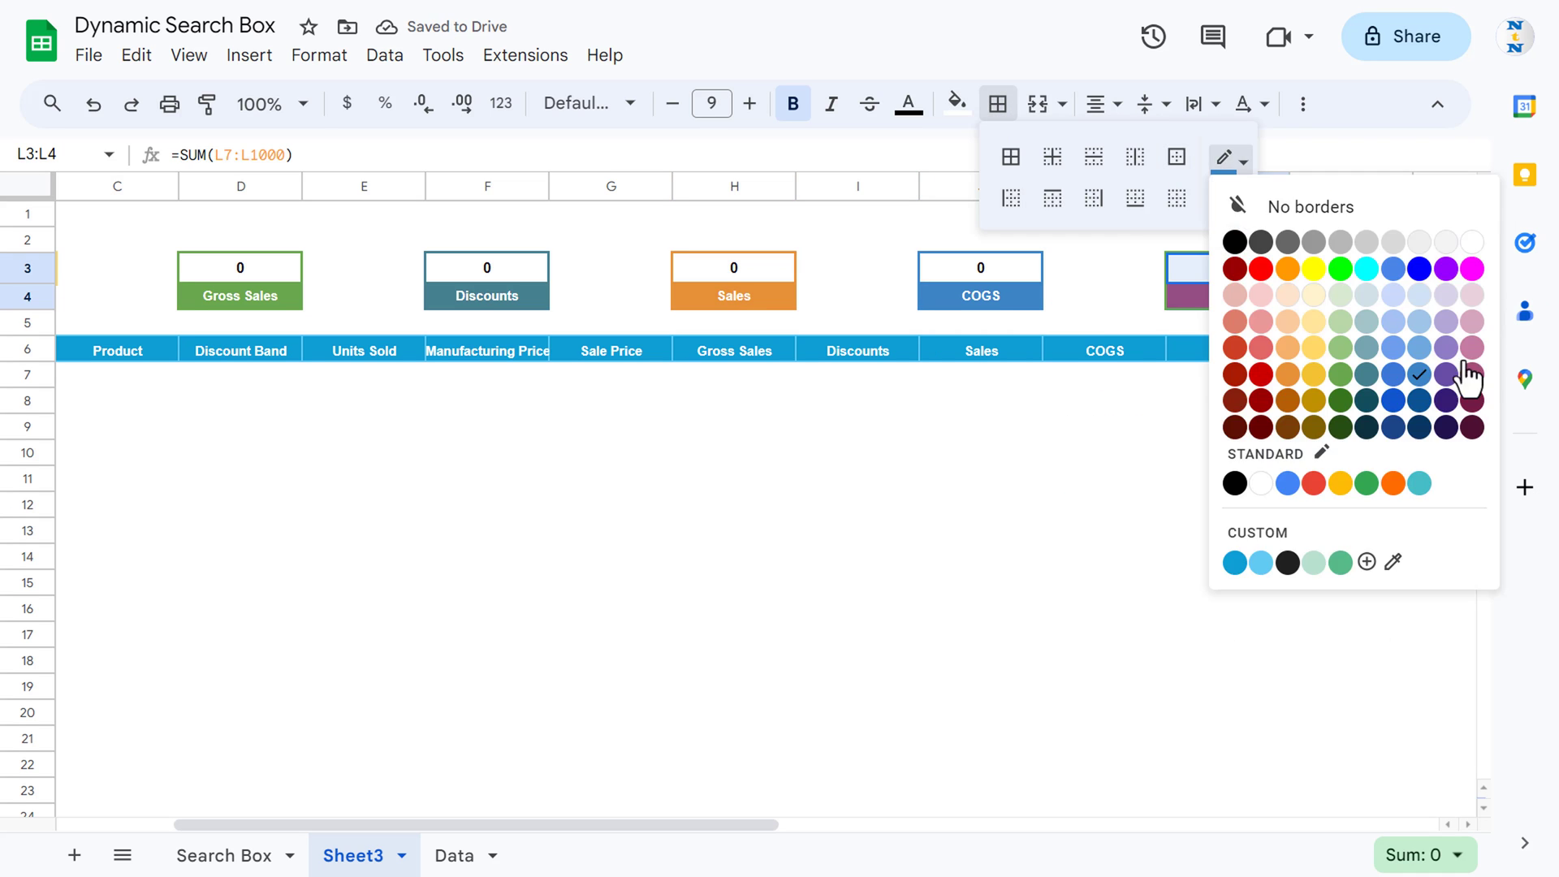
{"action": "left_click", "coordinate": [1479, 376]}
{"action": "left_click", "coordinate": [1011, 157]}
{"action": "key", "text": "ctrl+Left"}
{"action": "key", "text": "ctrl+Left"}
{"action": "key", "text": "ctrl+Left"}
{"action": "key", "text": "ctrl+Left"}
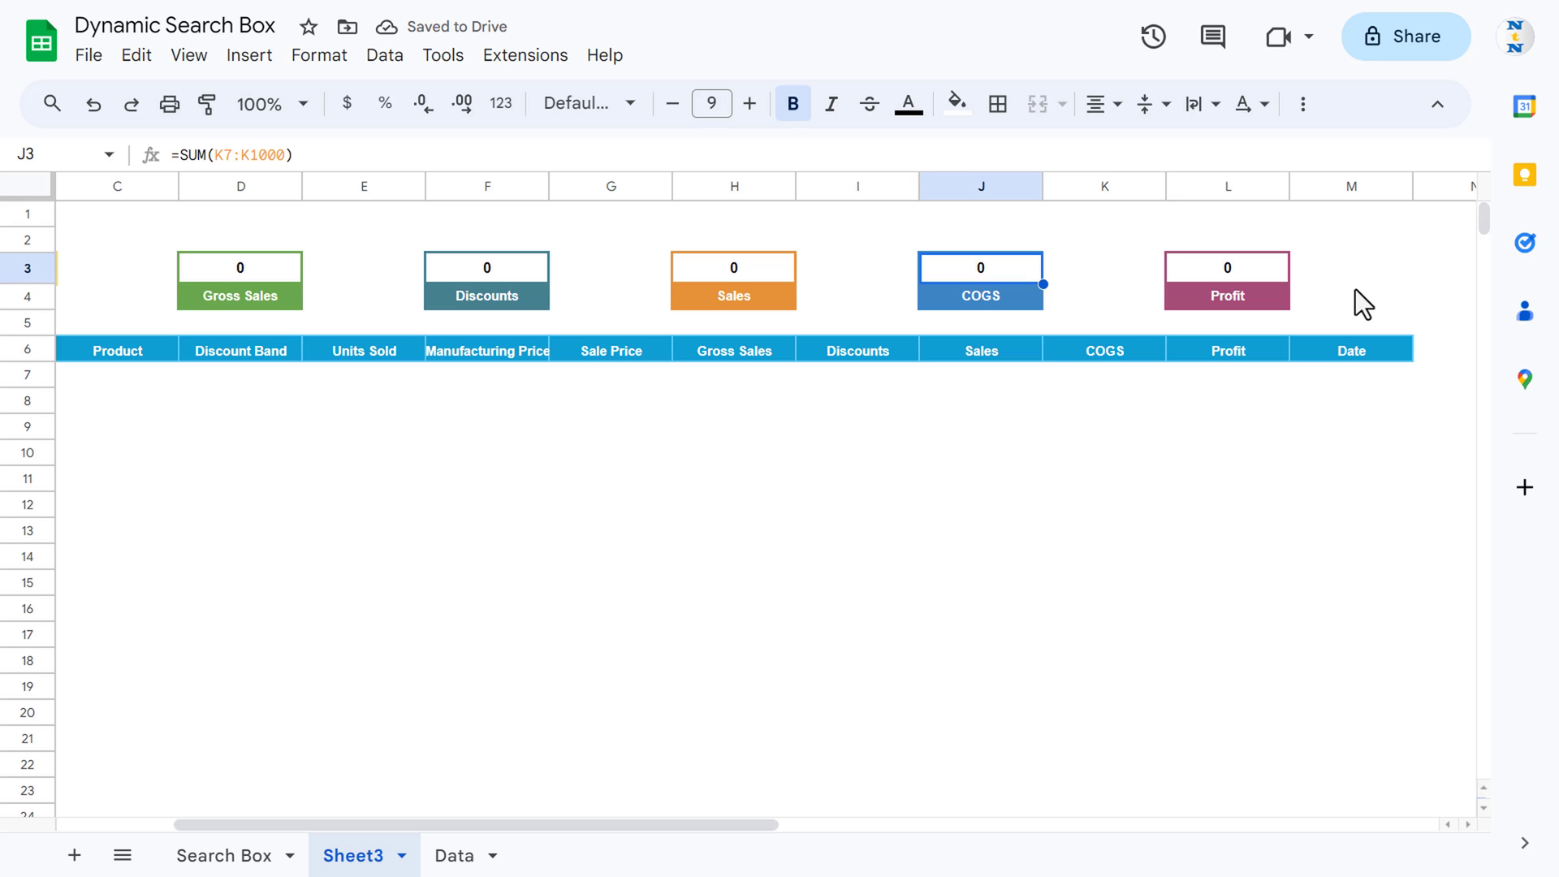
{"action": "key", "text": "ctrl+Left"}
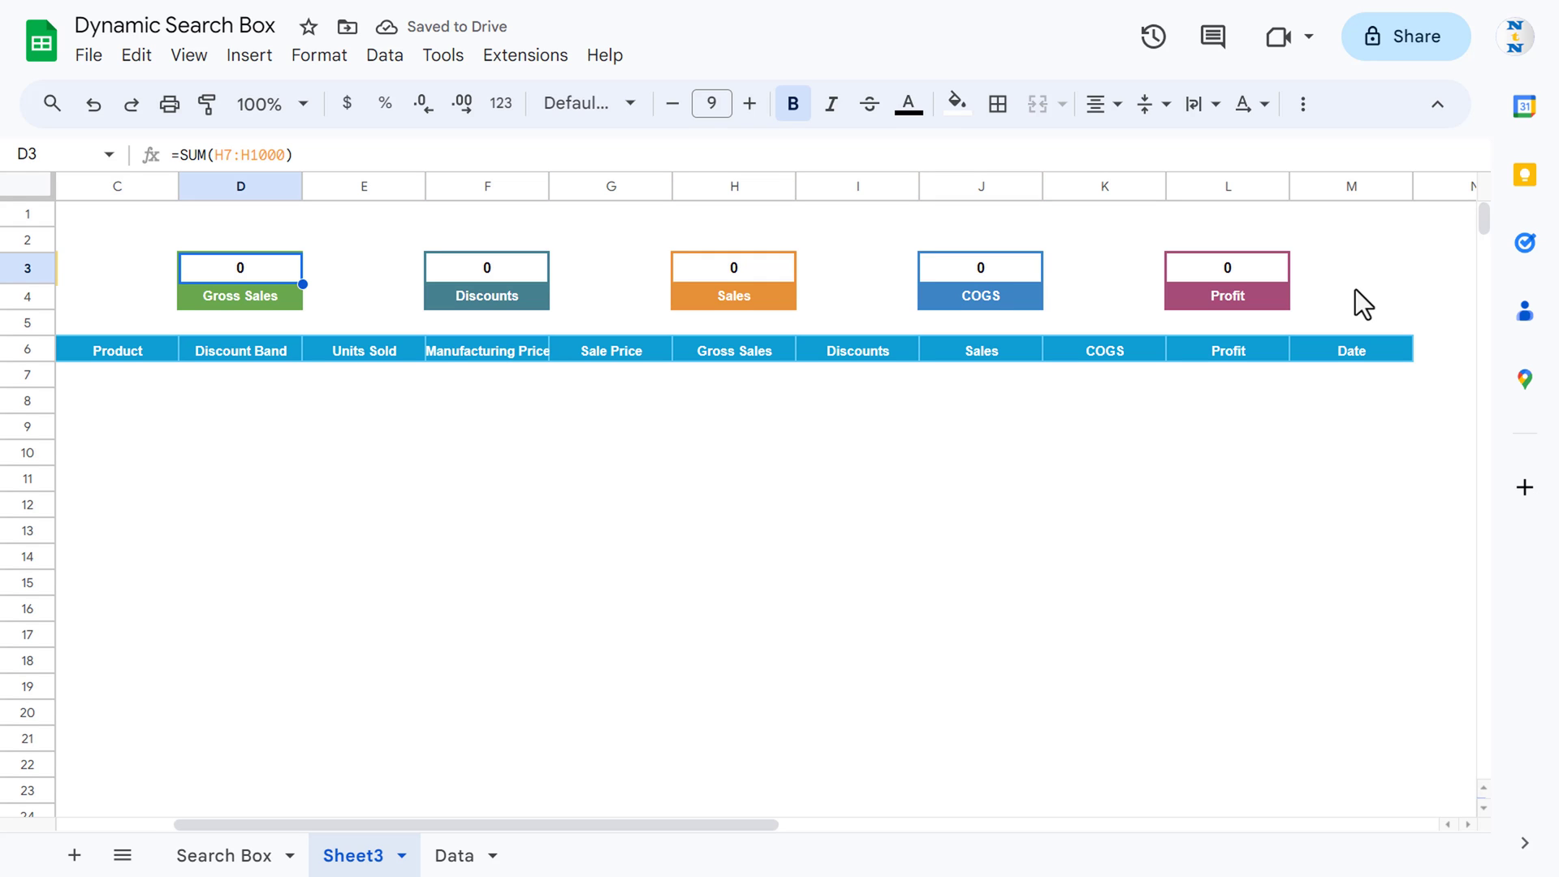
{"action": "key", "text": "ctrl+Left"}
{"action": "key", "text": "Down"}
{"action": "key", "text": "Down"}
{"action": "key", "text": "Down"}
{"action": "key", "text": "Down"}
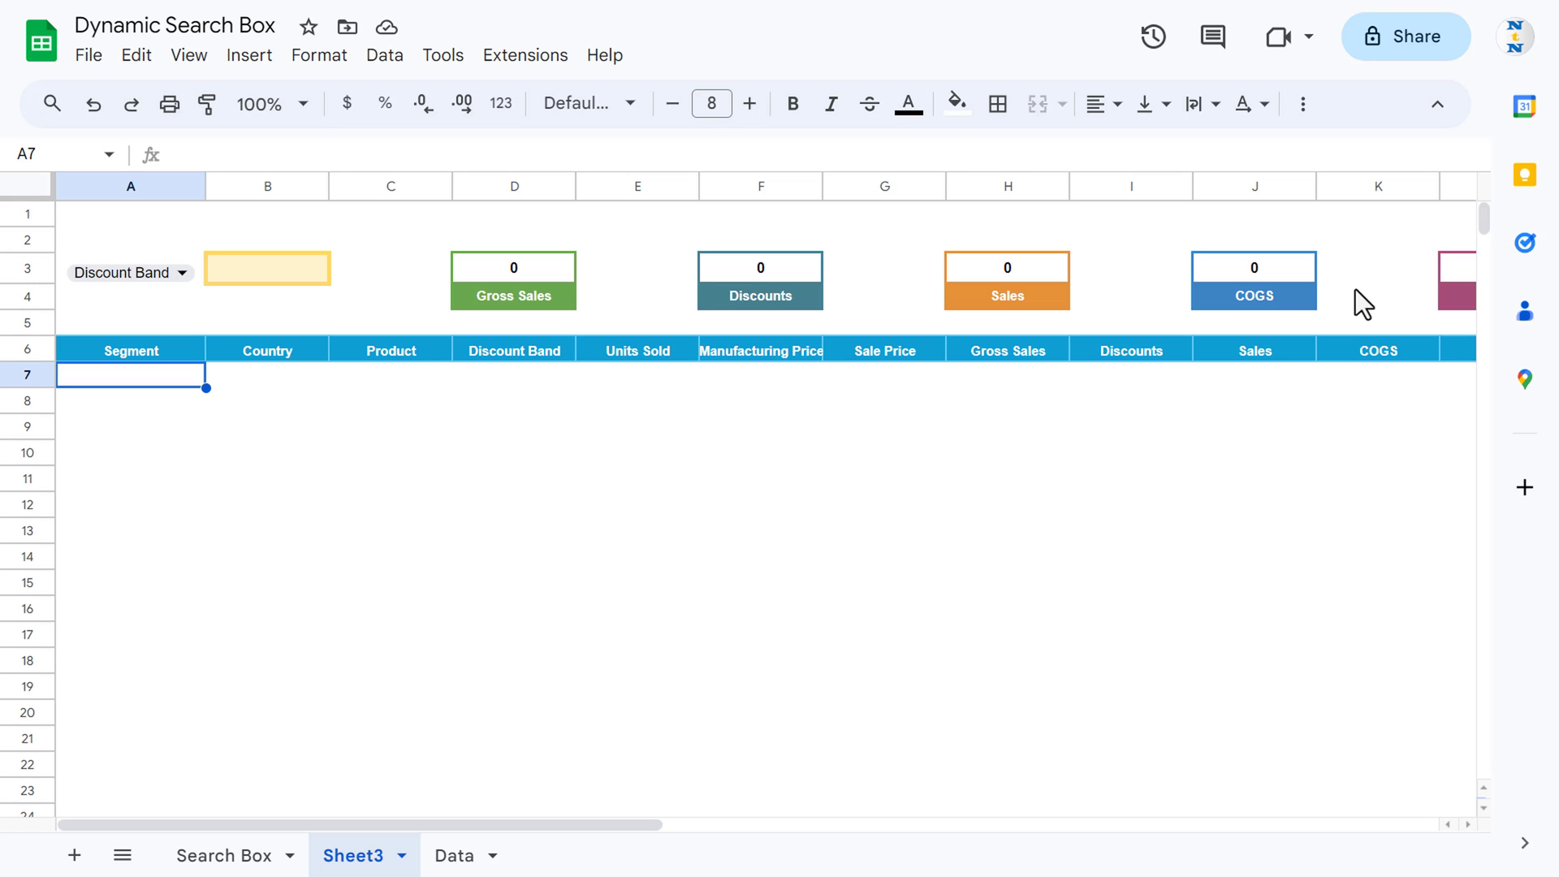
Start a FILTER formula in A7 using the Data sheet's A2:M701 range.
{"action": "left_click", "coordinate": [171, 350]}
{"action": "left_click", "coordinate": [159, 375]}
{"action": "left_click", "coordinate": [280, 353]}
{"action": "left_click", "coordinate": [279, 373]}
{"action": "left_click", "coordinate": [137, 376]}
{"action": "type", "text": "=fil"}
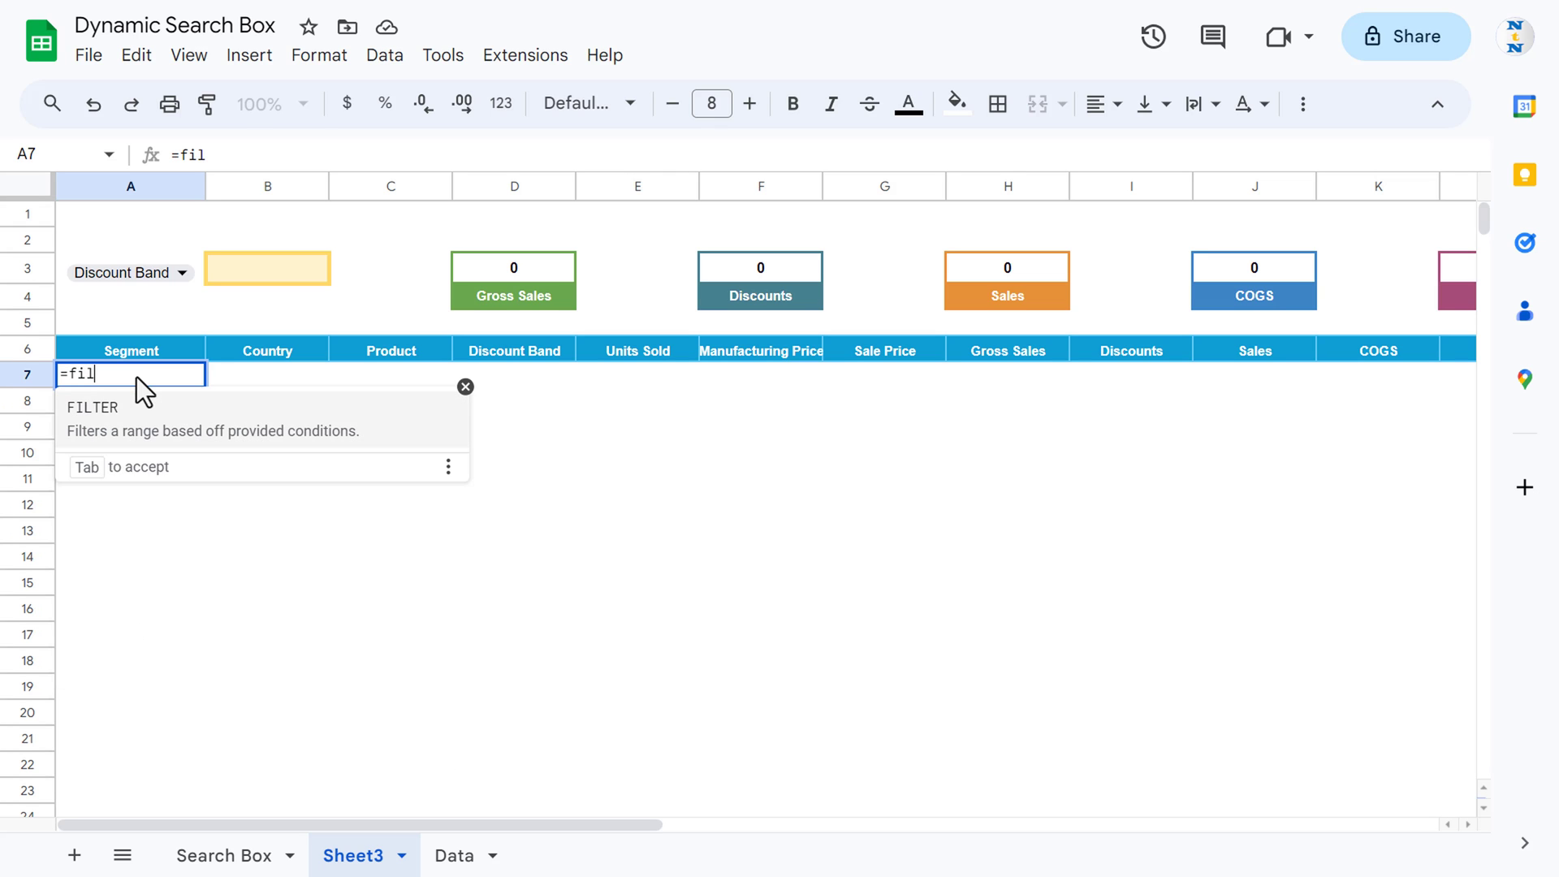
{"action": "key", "text": "Tab"}
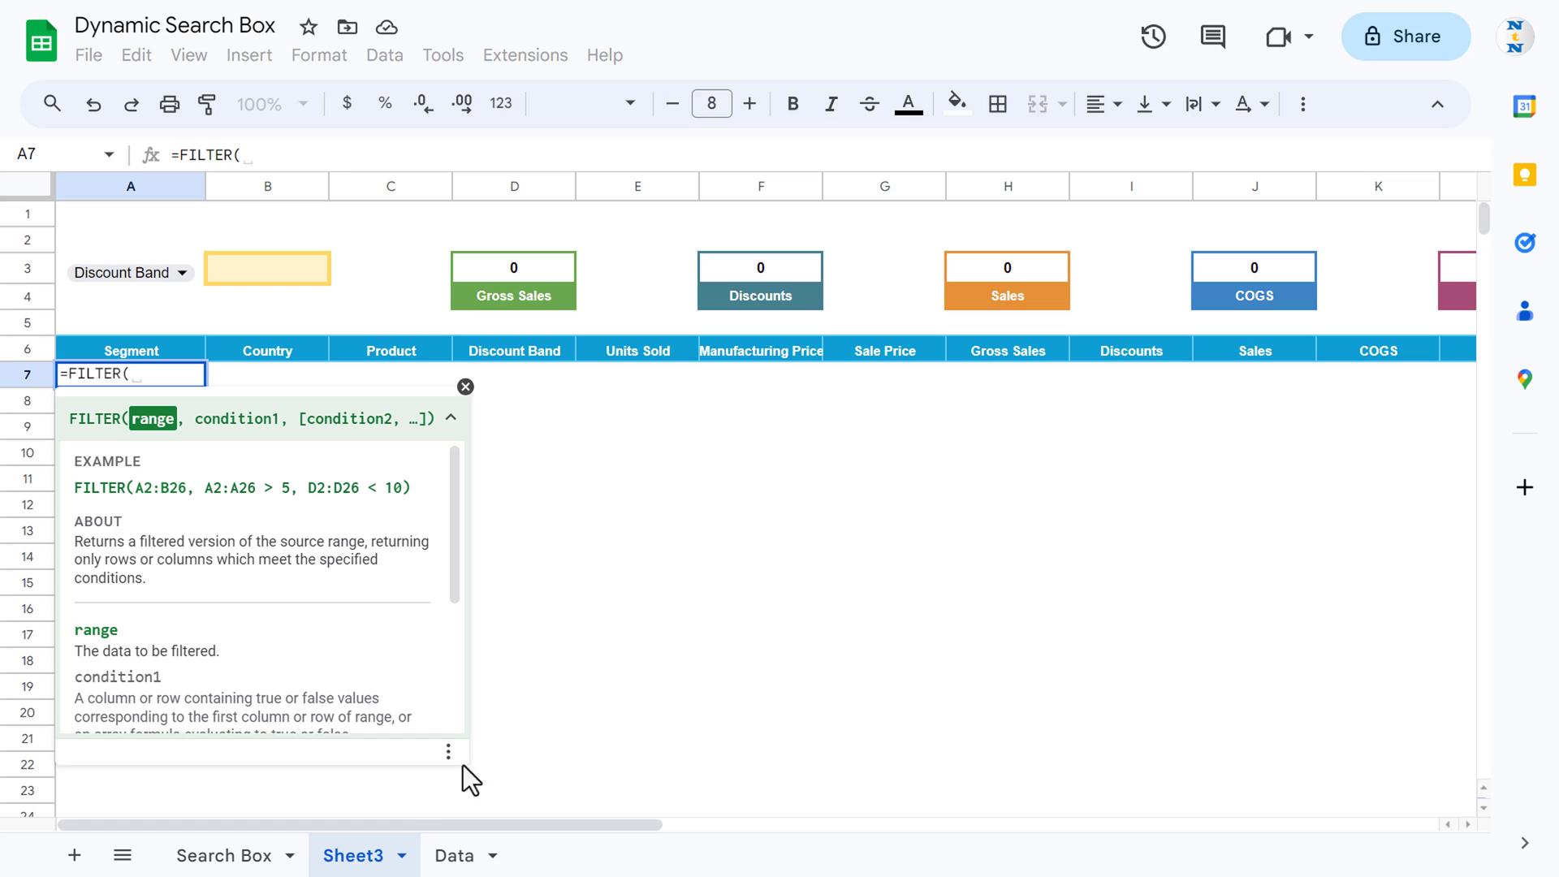
{"action": "left_click", "coordinate": [483, 859]}
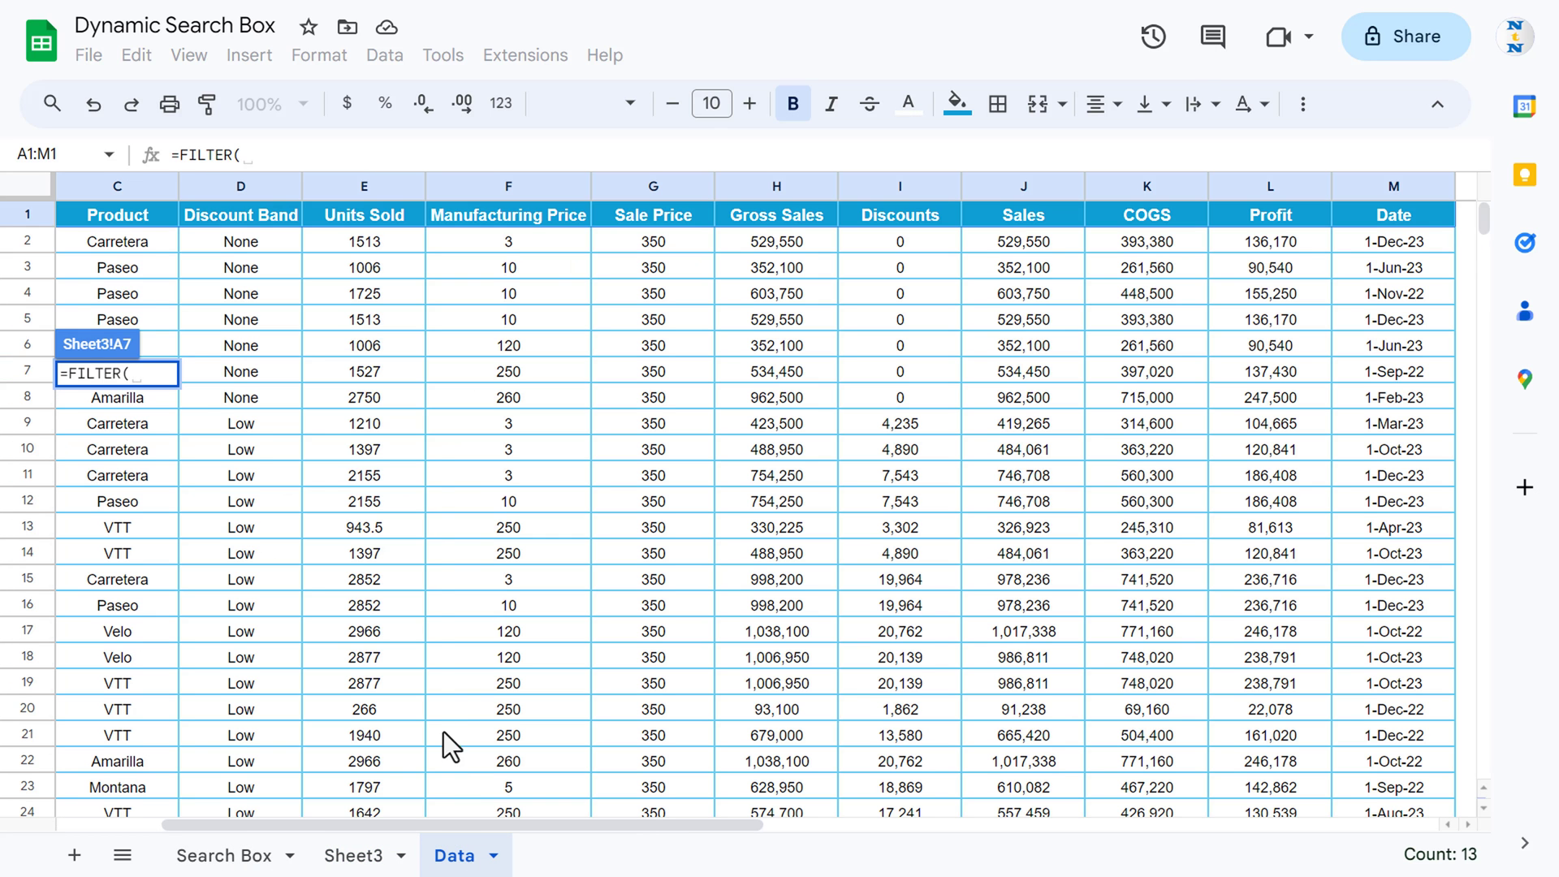
{"action": "left_click", "coordinate": [236, 242]}
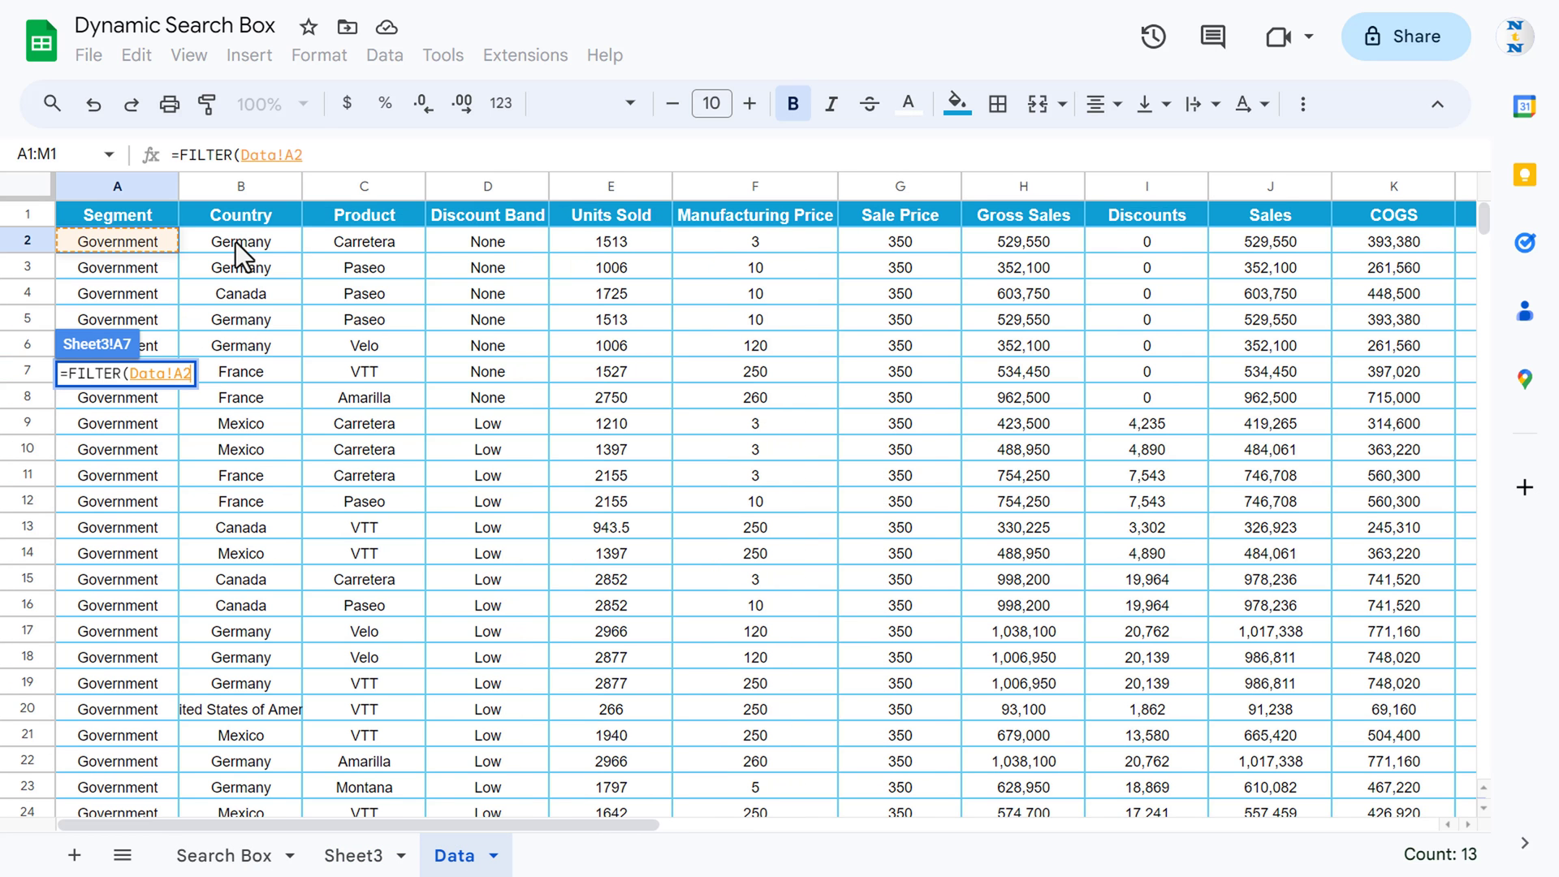
{"action": "key", "text": "ctrl+shift+Right"}
{"action": "key", "text": "ctrl+shift+Down"}
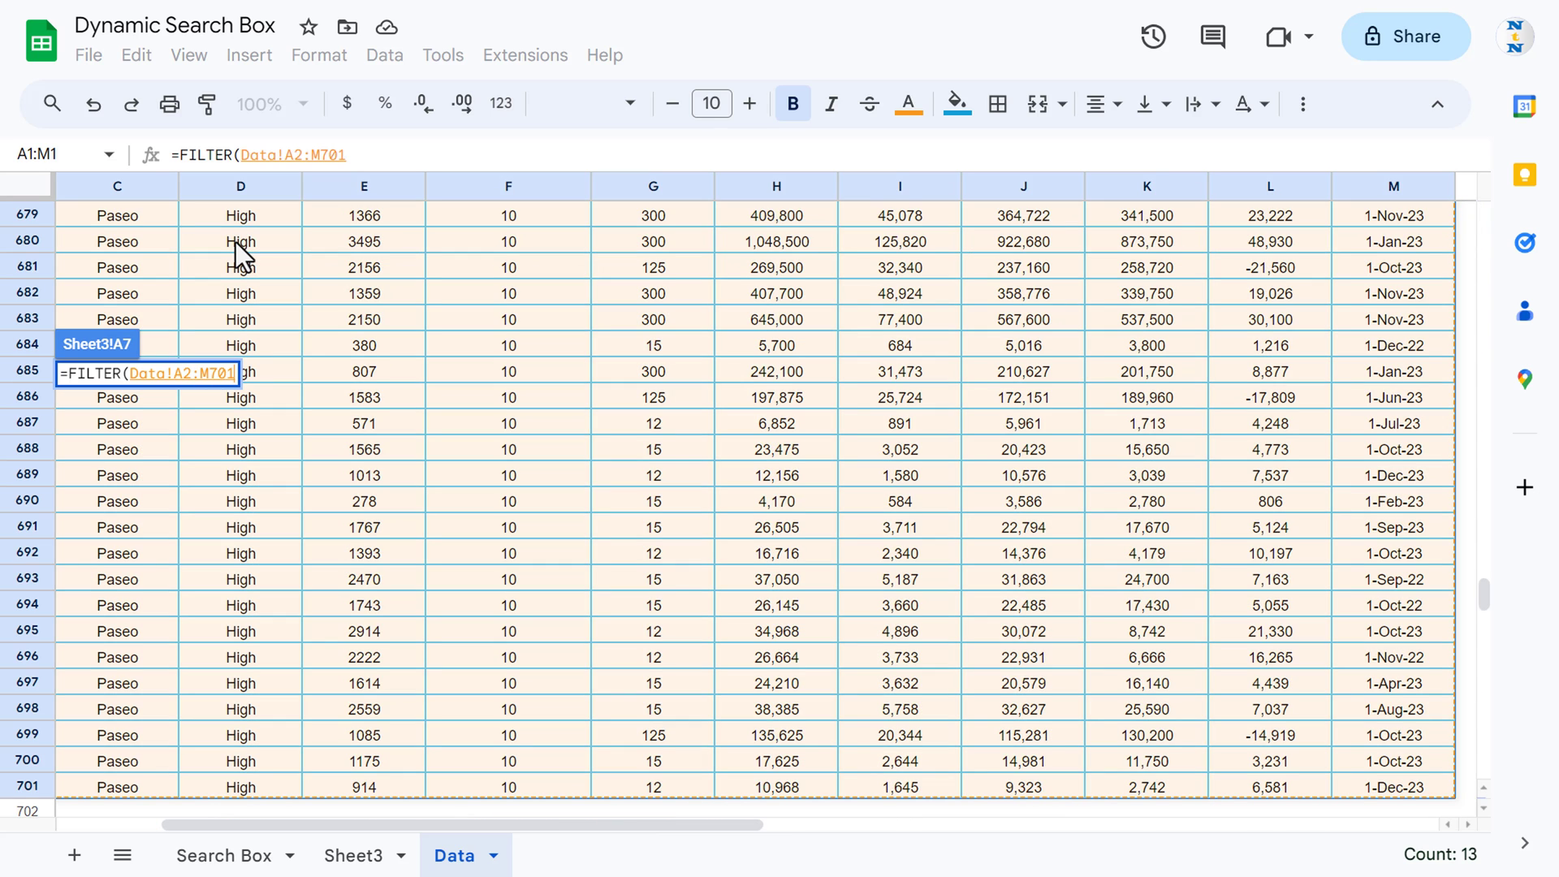
Add the condition Data!B2:B701="Germany" and commit the formula to list Germany rows.
{"action": "type", "text": ","}
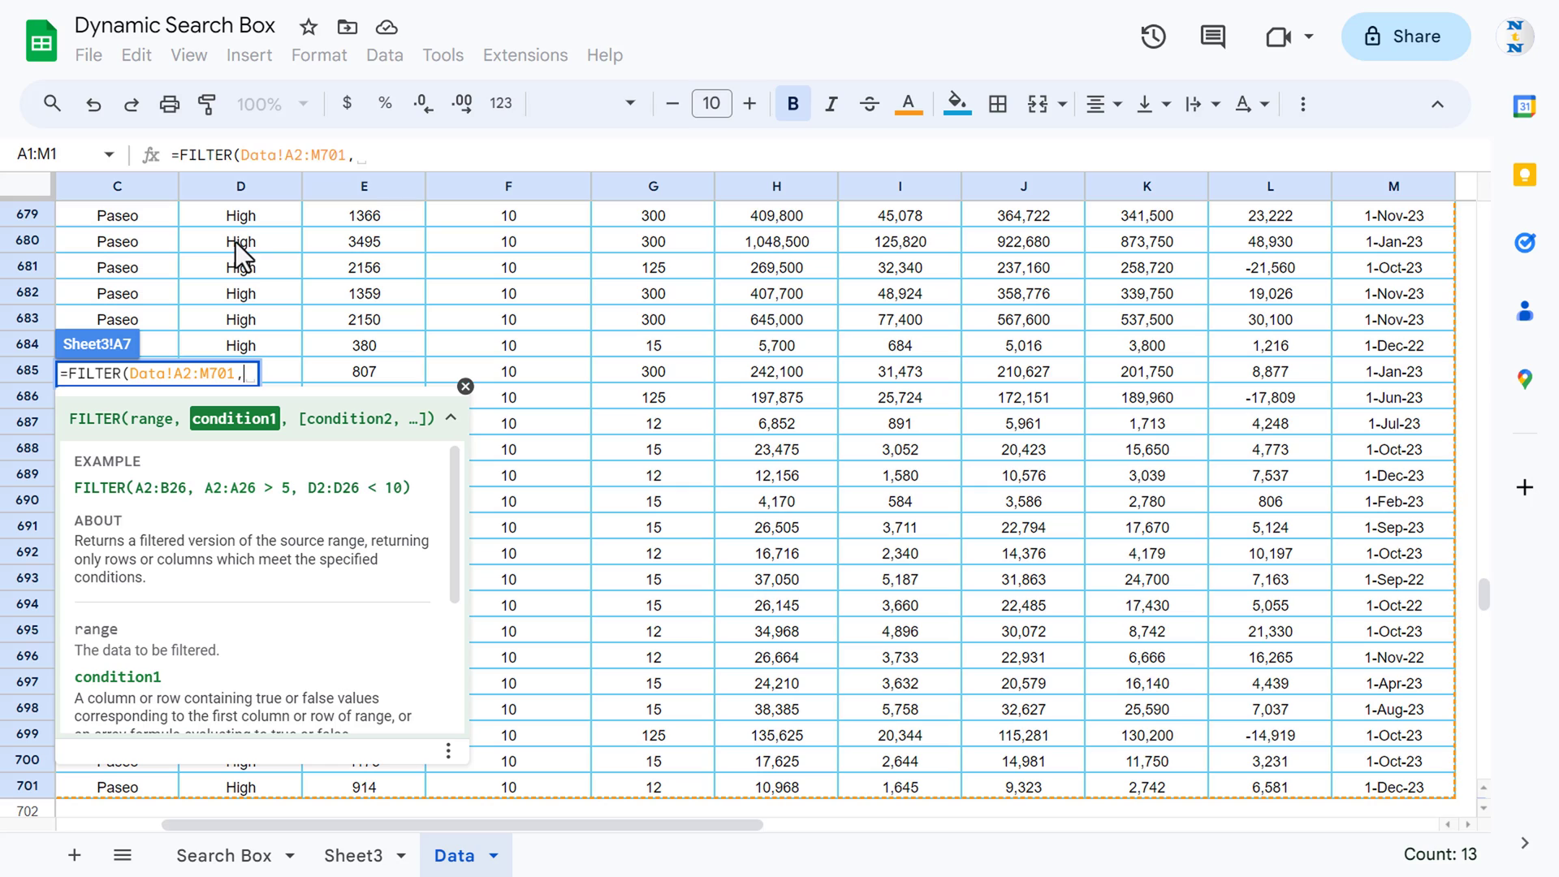
{"action": "left_click_drag", "start_coordinate": [1488, 602], "coordinate": [1421, 203]}
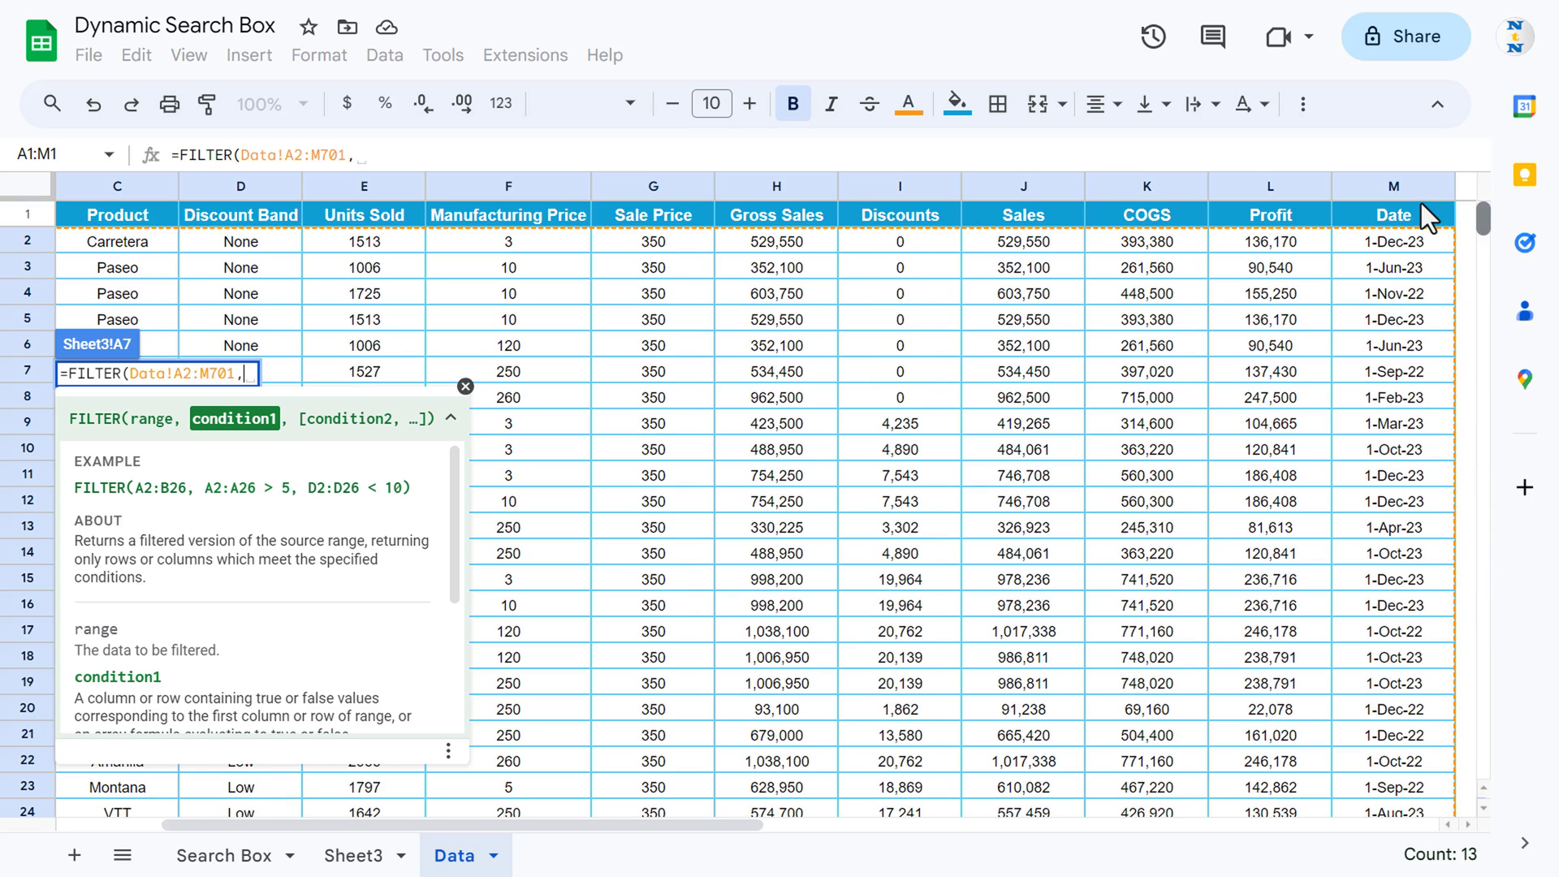
{"action": "left_click", "coordinate": [153, 242]}
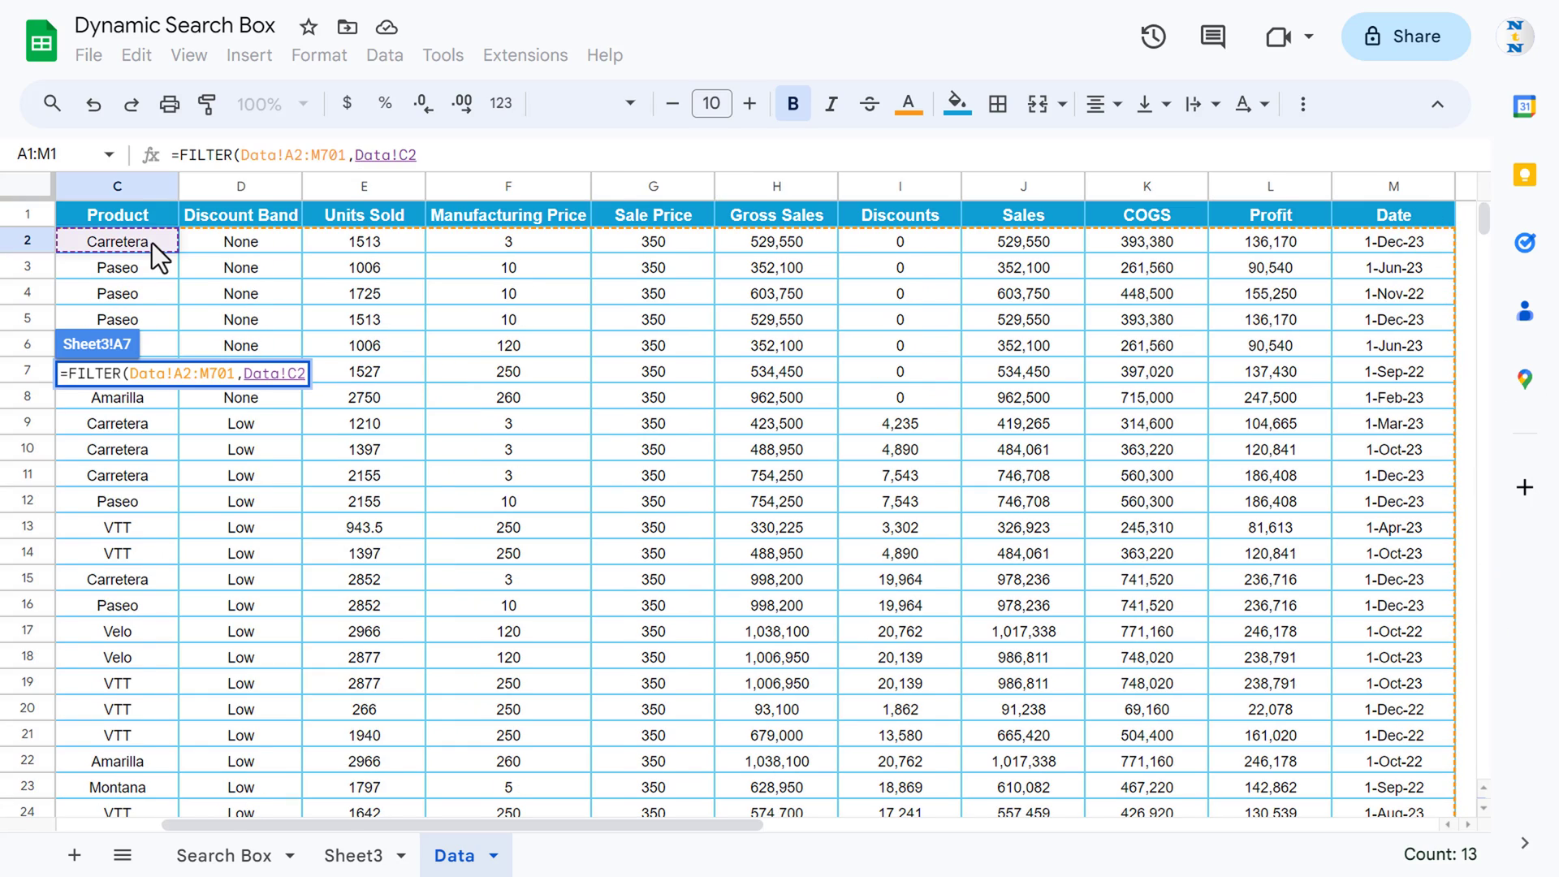
{"action": "key", "text": "Left"}
{"action": "key", "text": "ctrl+shift+Down"}
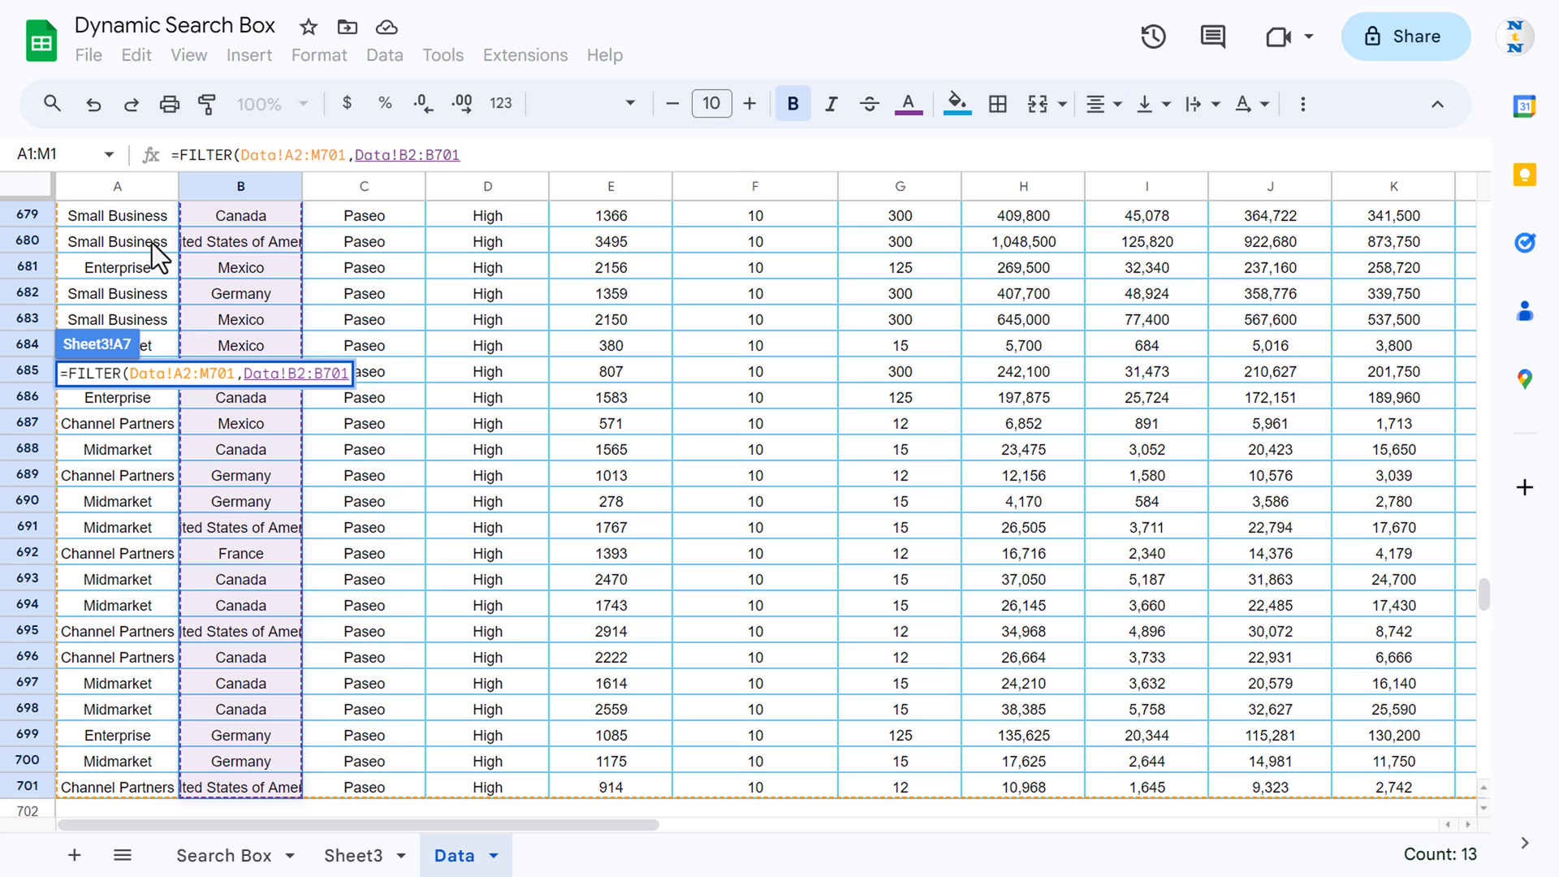
{"action": "left_click", "coordinate": [513, 155]}
{"action": "type", "text": "=\""}
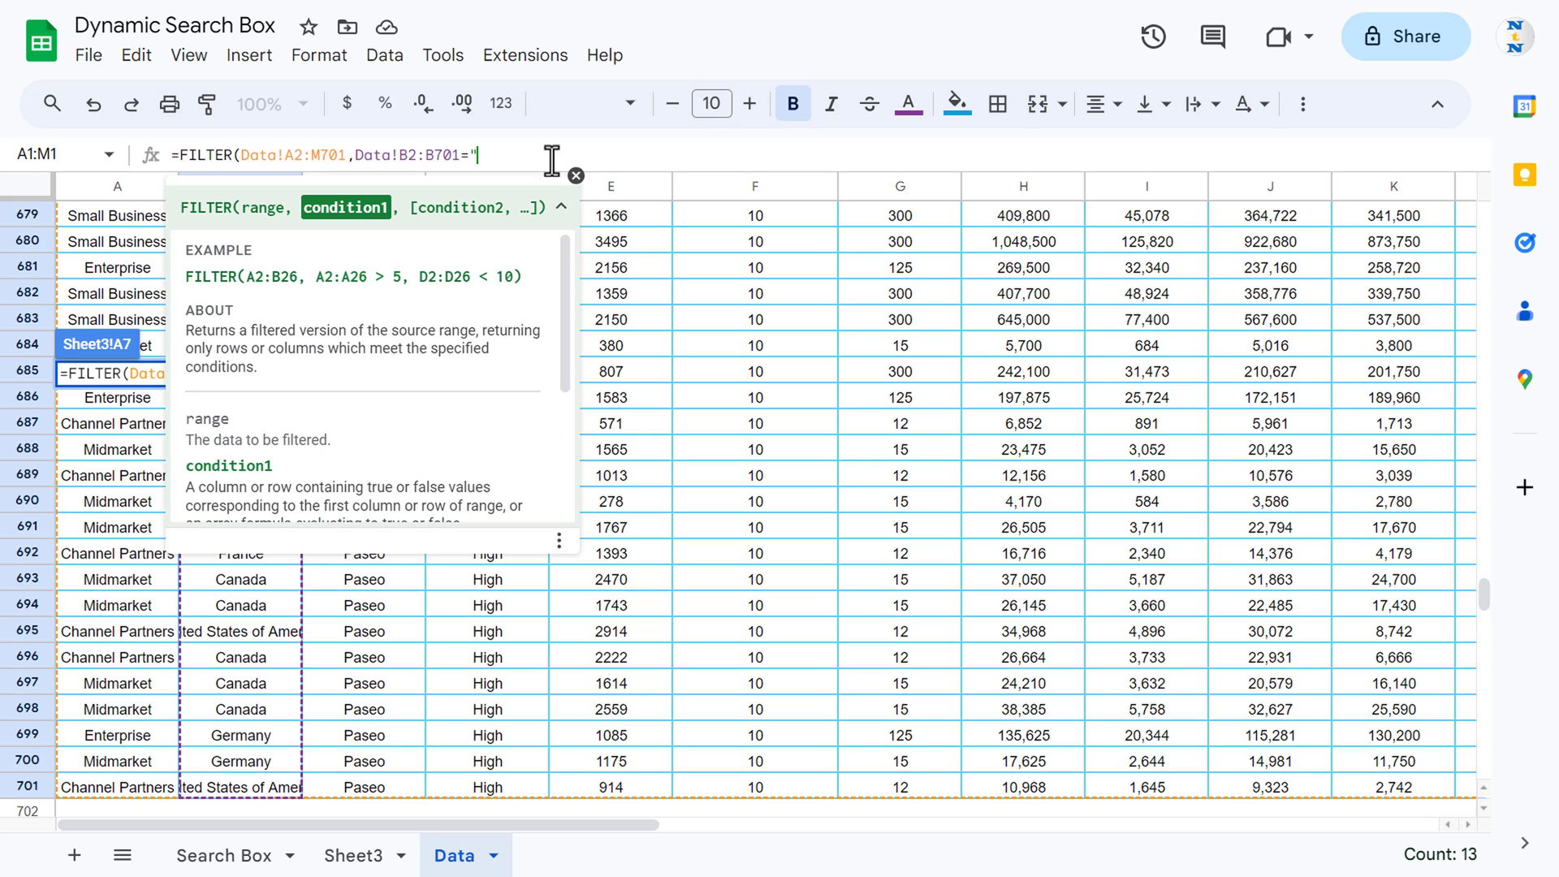
{"action": "type", "text": "Germany\")"}
{"action": "key", "text": "Return"}
{"action": "key", "text": "Up"}
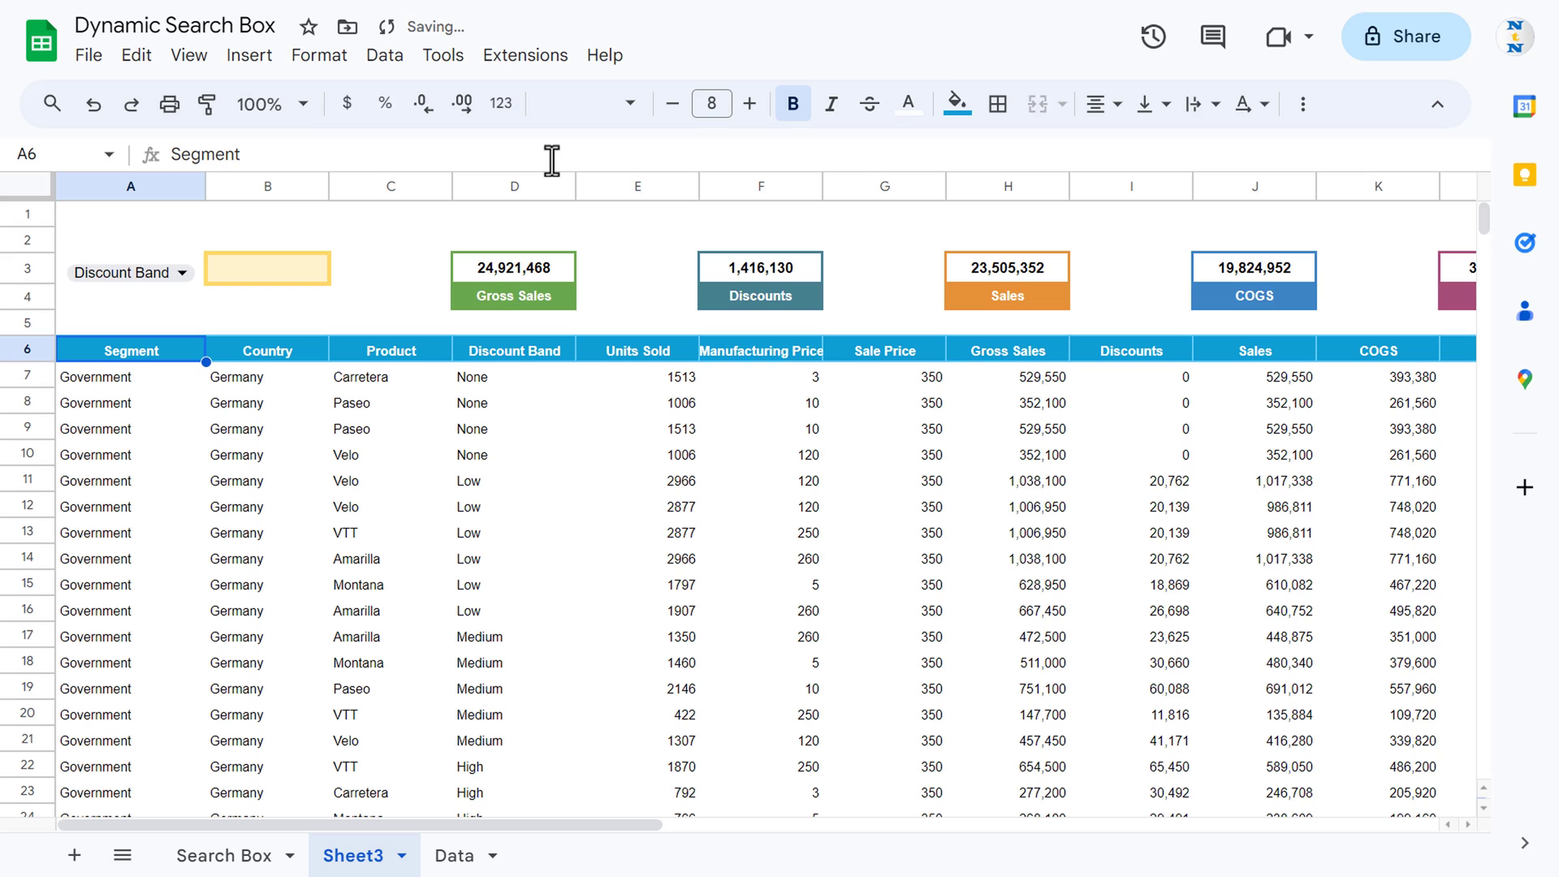
{"action": "key", "text": "Down"}
{"action": "key", "text": "Right"}
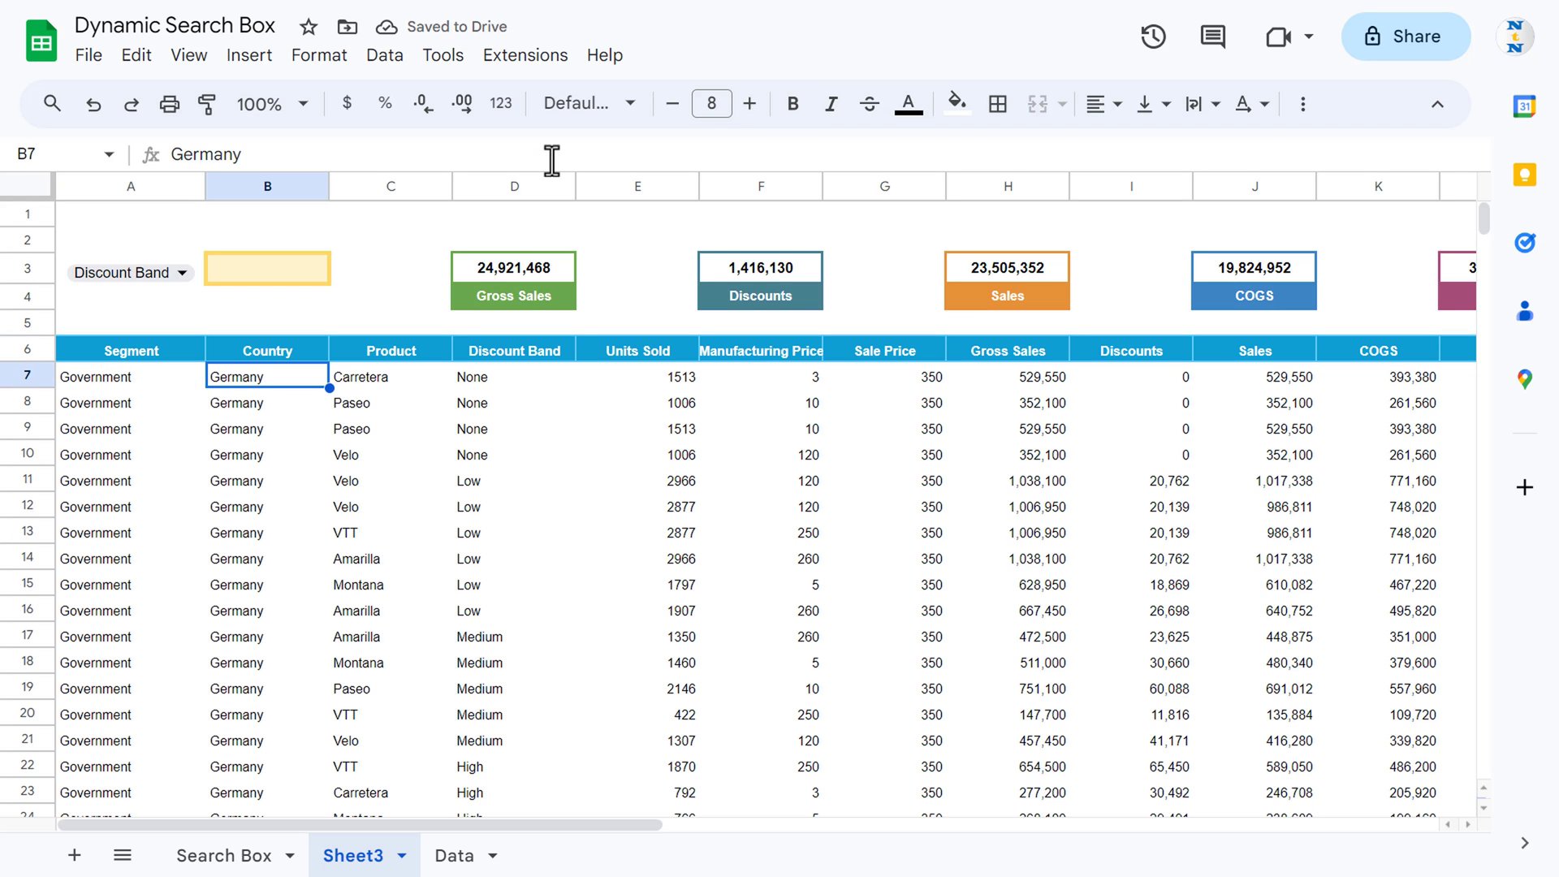
{"action": "key", "text": "ctrl+Right"}
{"action": "key", "text": "ctrl+Left"}
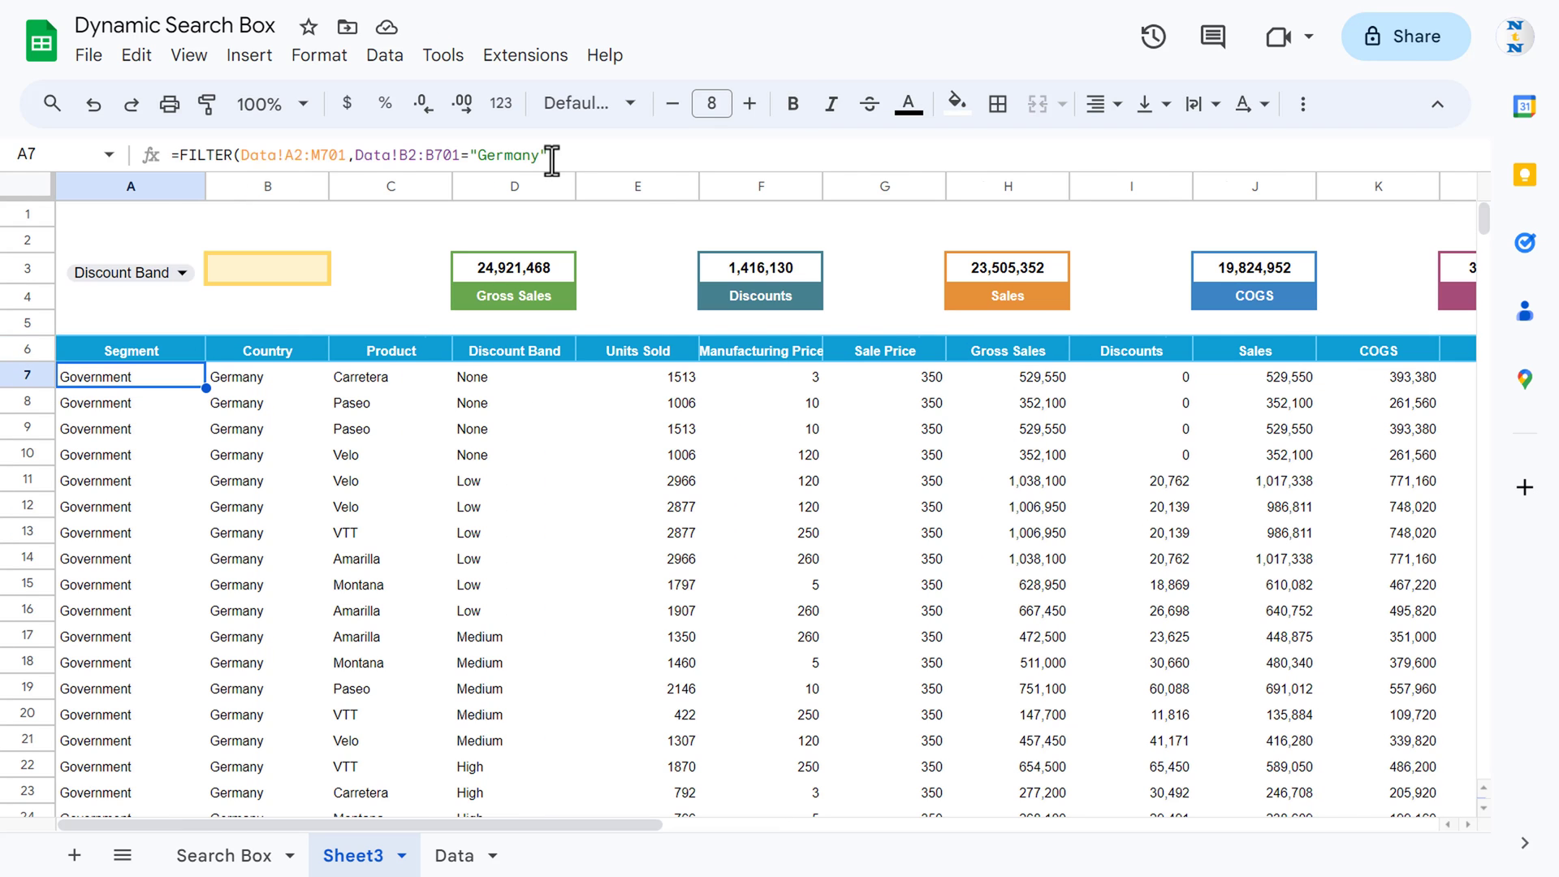
{"action": "key", "text": "Up"}
{"action": "key", "text": "Down"}
{"action": "left_click", "coordinate": [301, 278]}
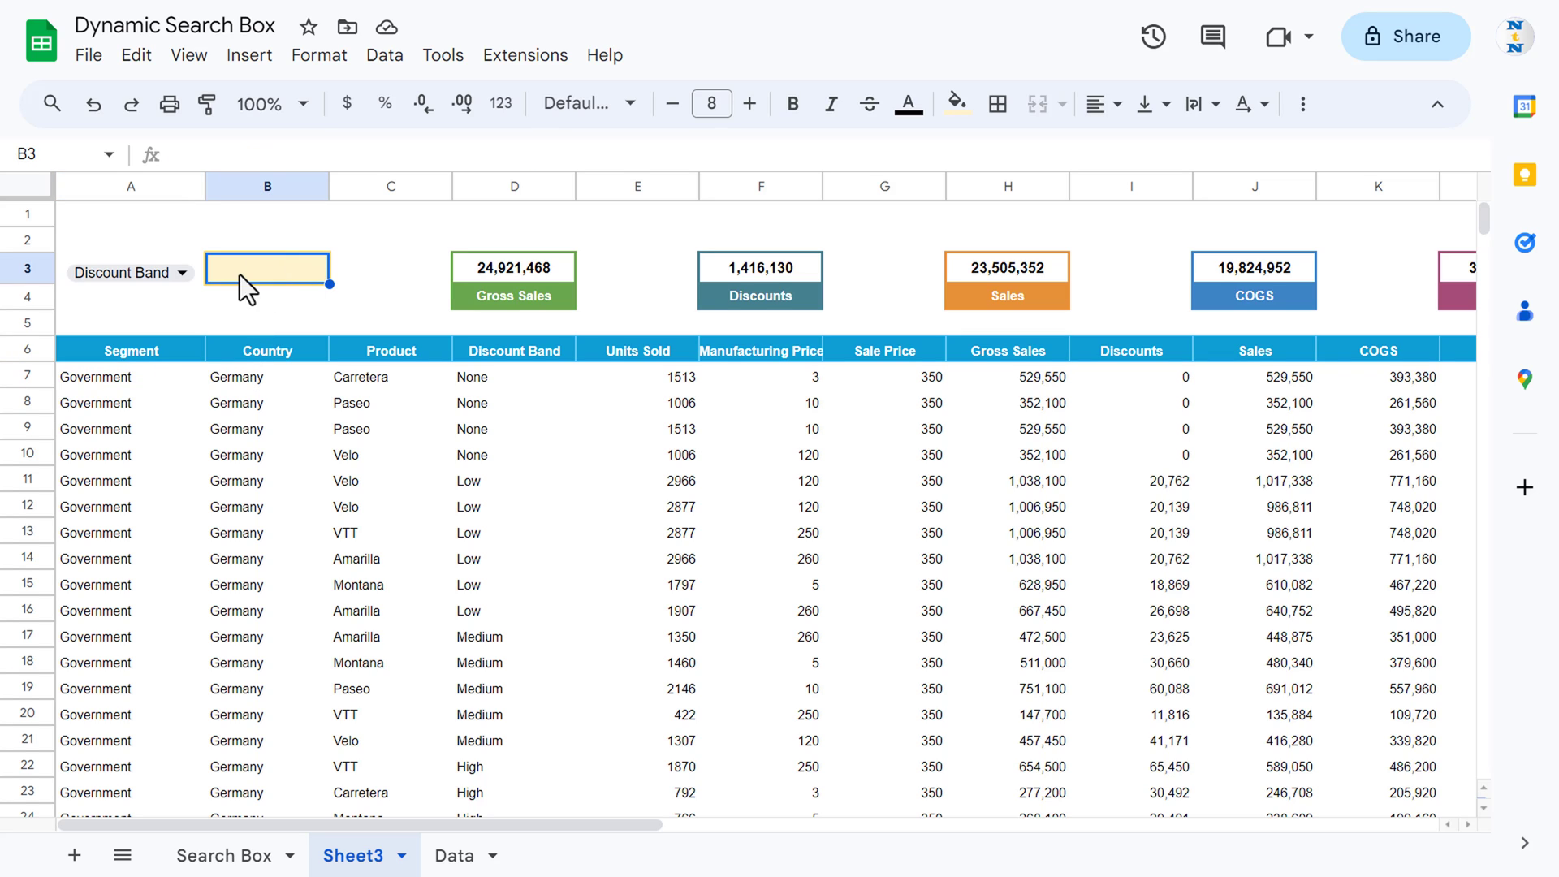
{"action": "type", "text": "Ge"}
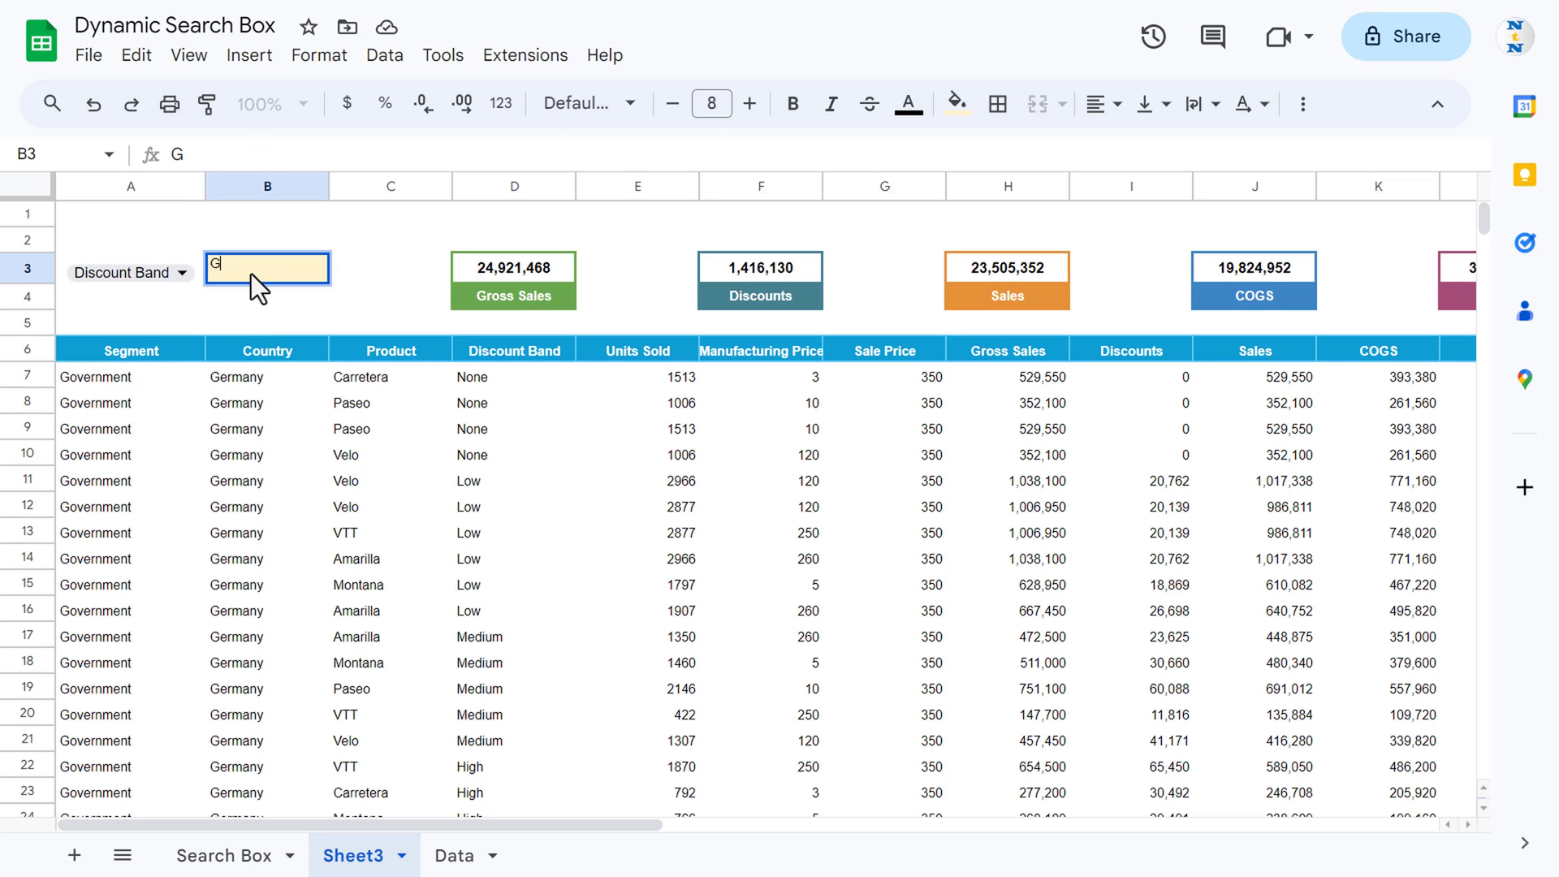
{"action": "key", "text": "Return"}
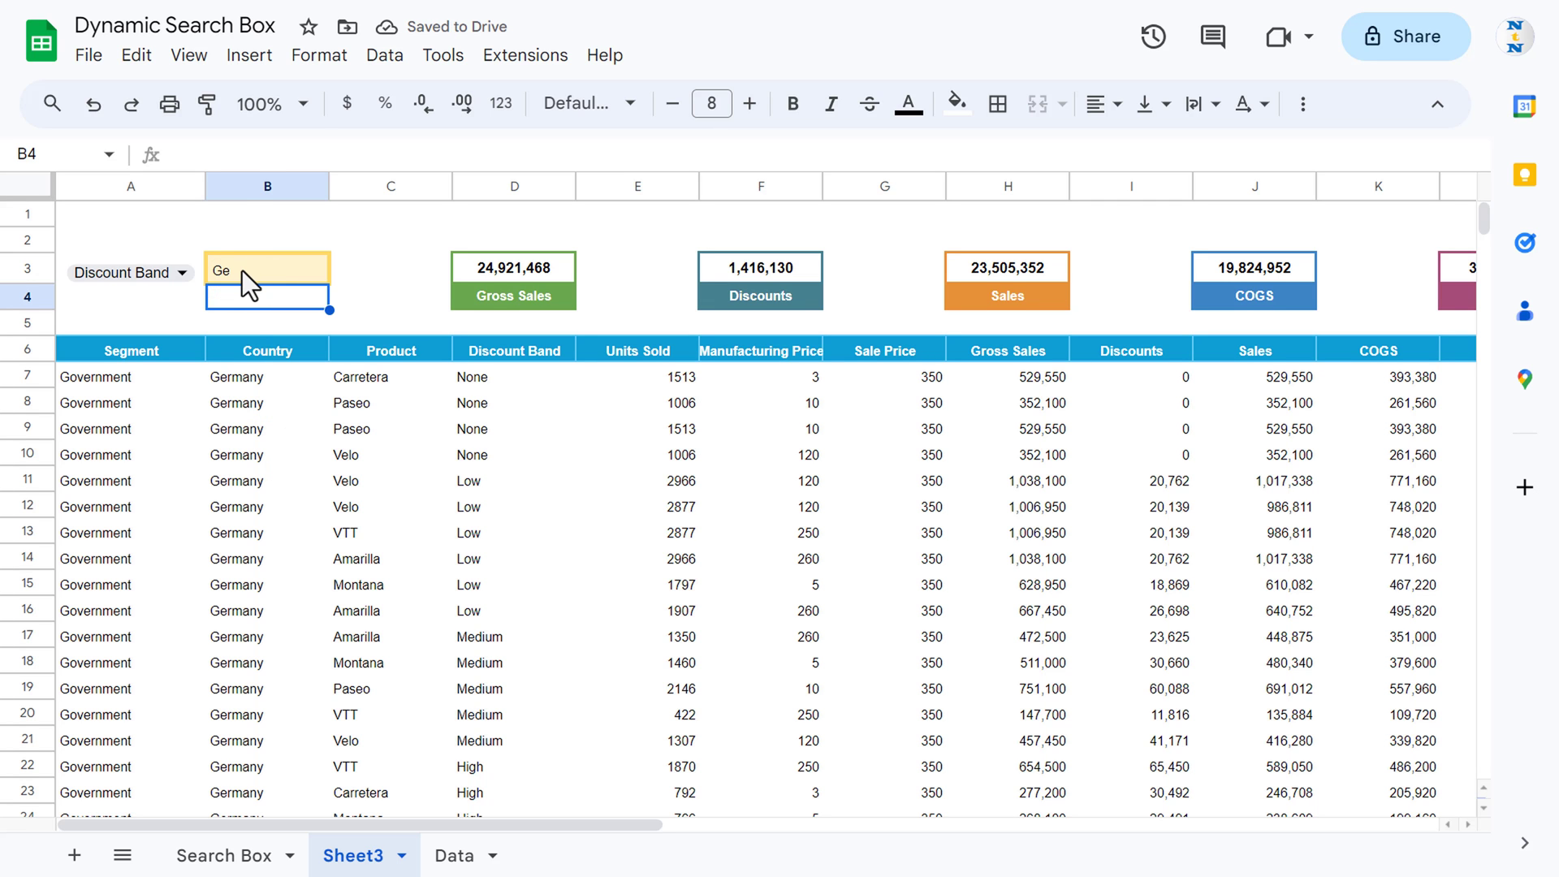
{"action": "left_click", "coordinate": [242, 271]}
{"action": "key", "text": "Delete"}
{"action": "key", "text": "Down"}
{"action": "key", "text": "Down"}
{"action": "key", "text": "Down"}
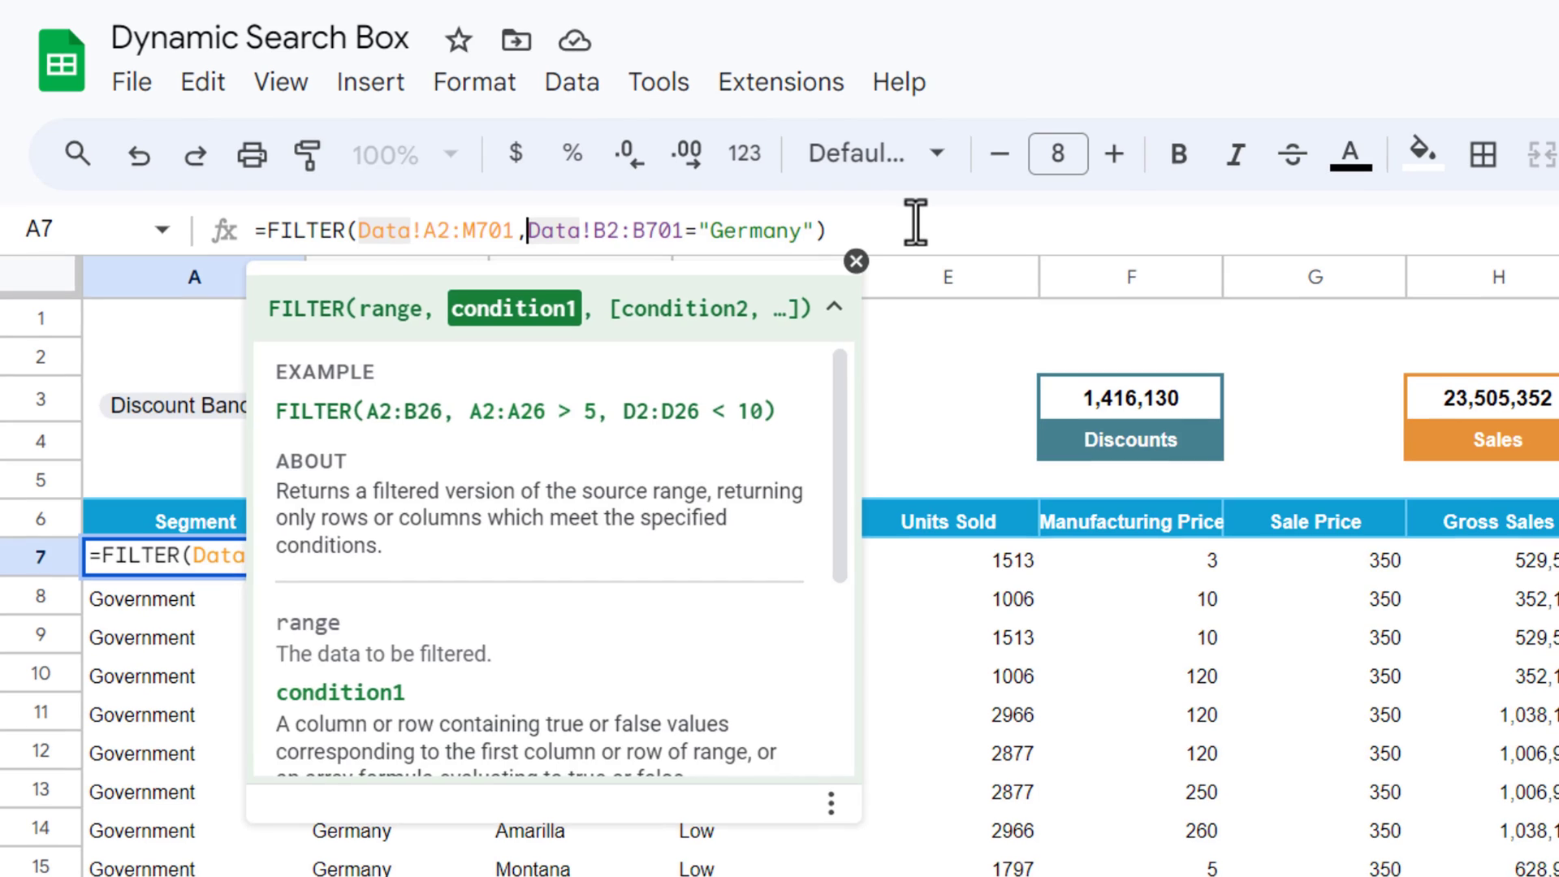
Wrap the Country range in LEFT, using LEN(B3) as the character count.
{"action": "type", "text": "left"}
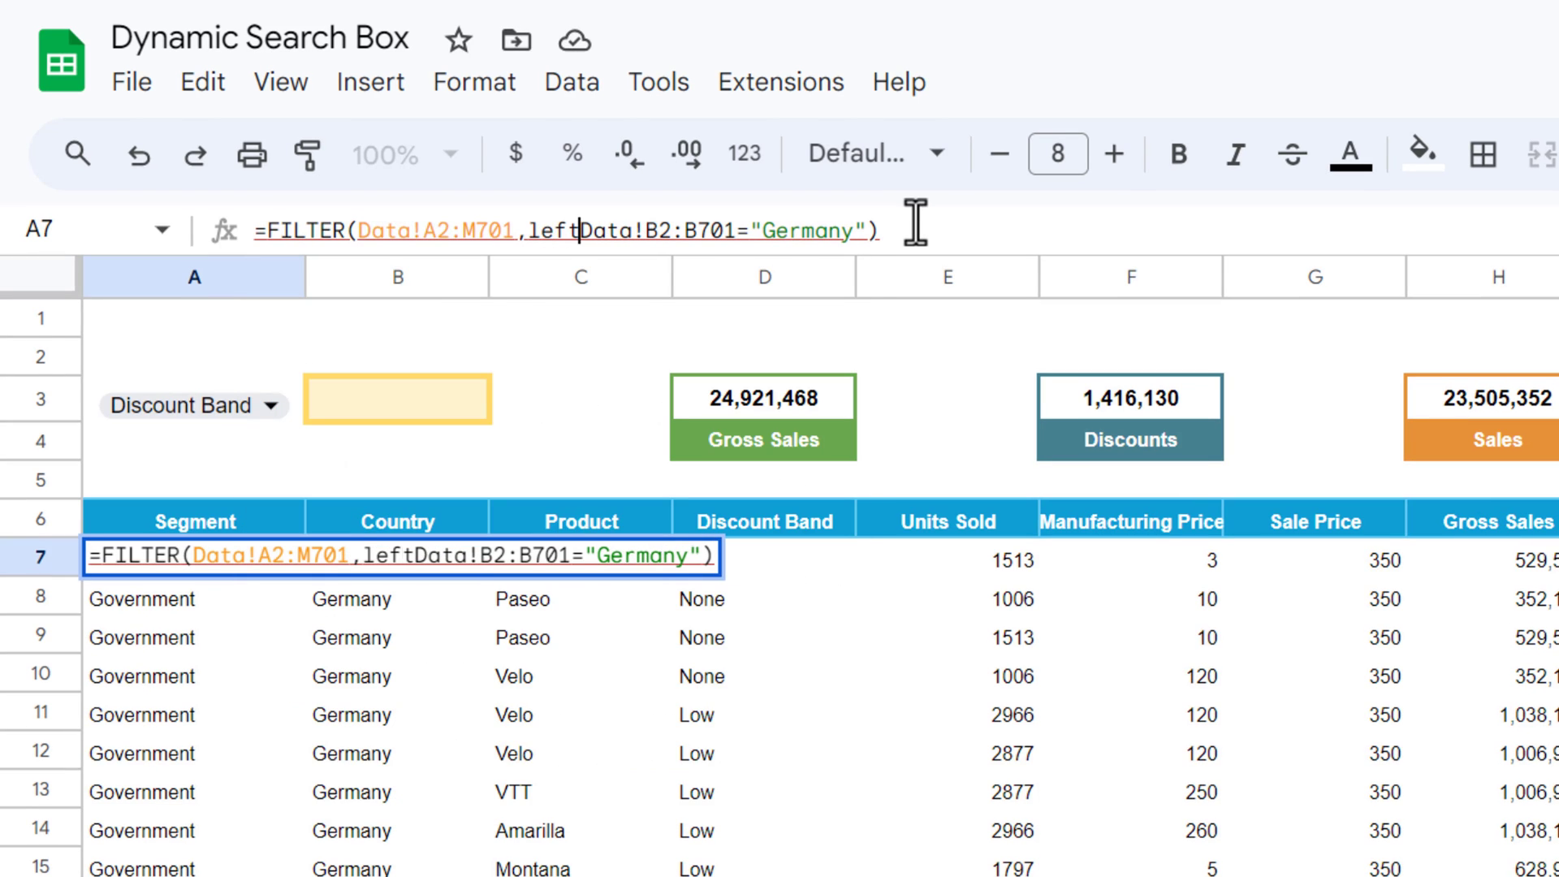
{"action": "type", "text": "("}
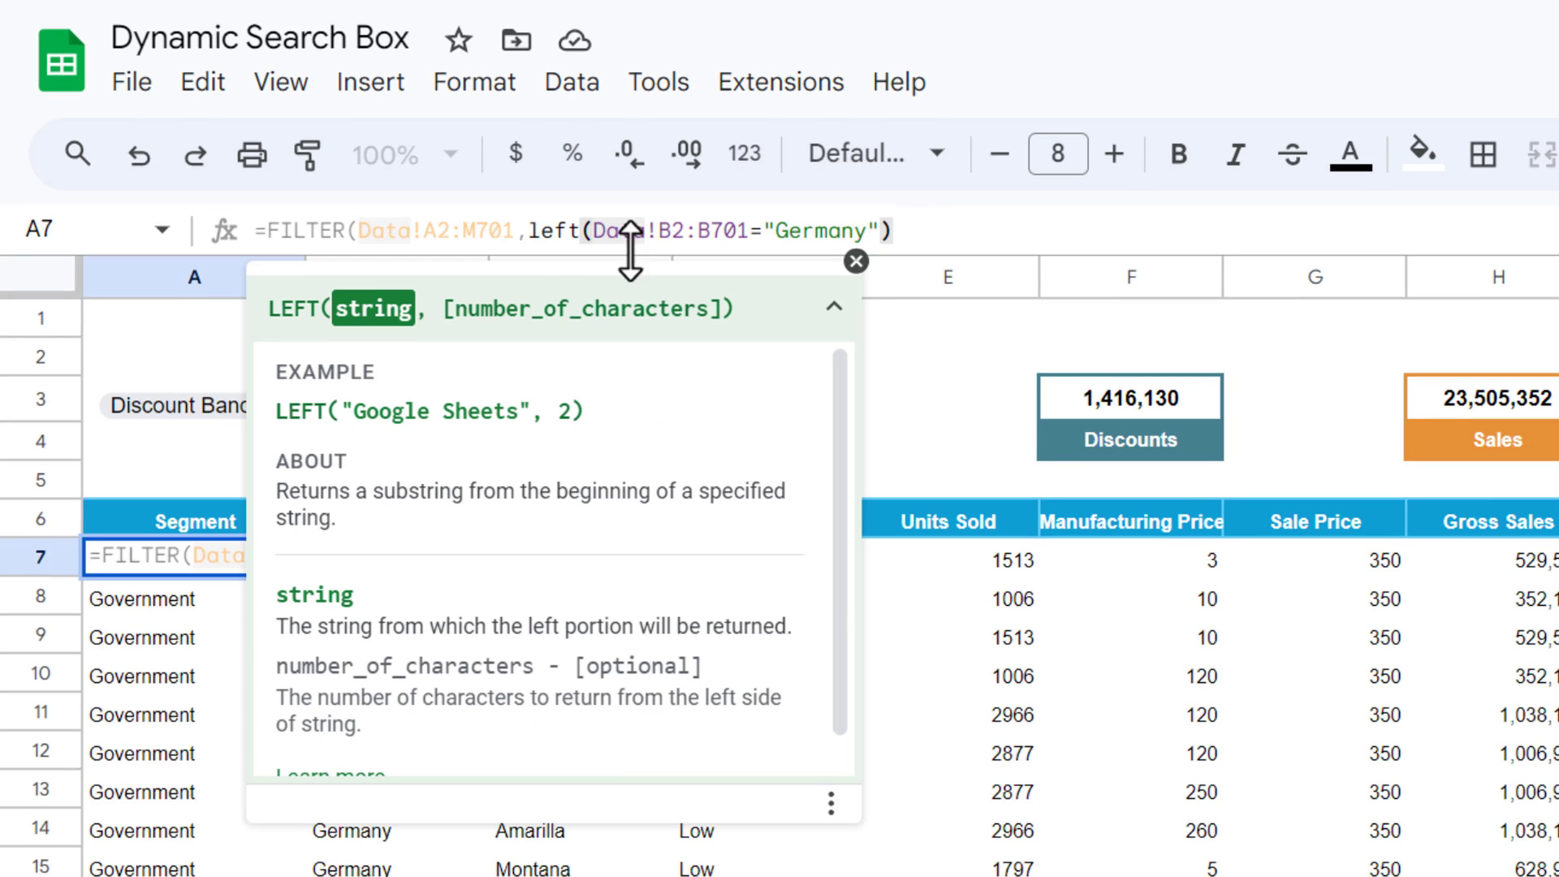
{"action": "left_click", "coordinate": [750, 231]}
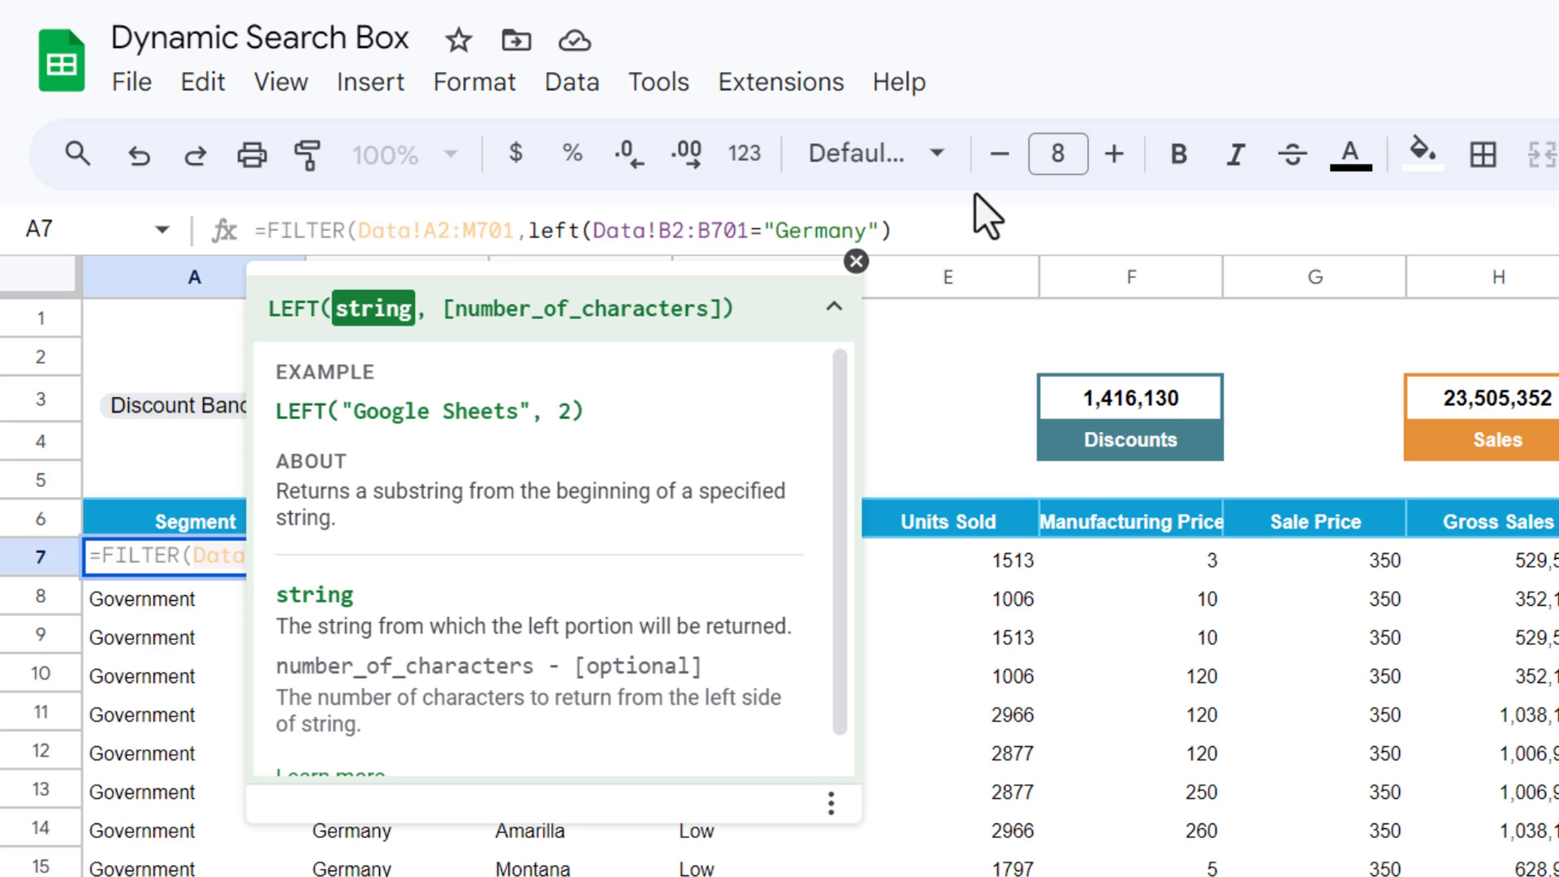
{"action": "type", "text": ","}
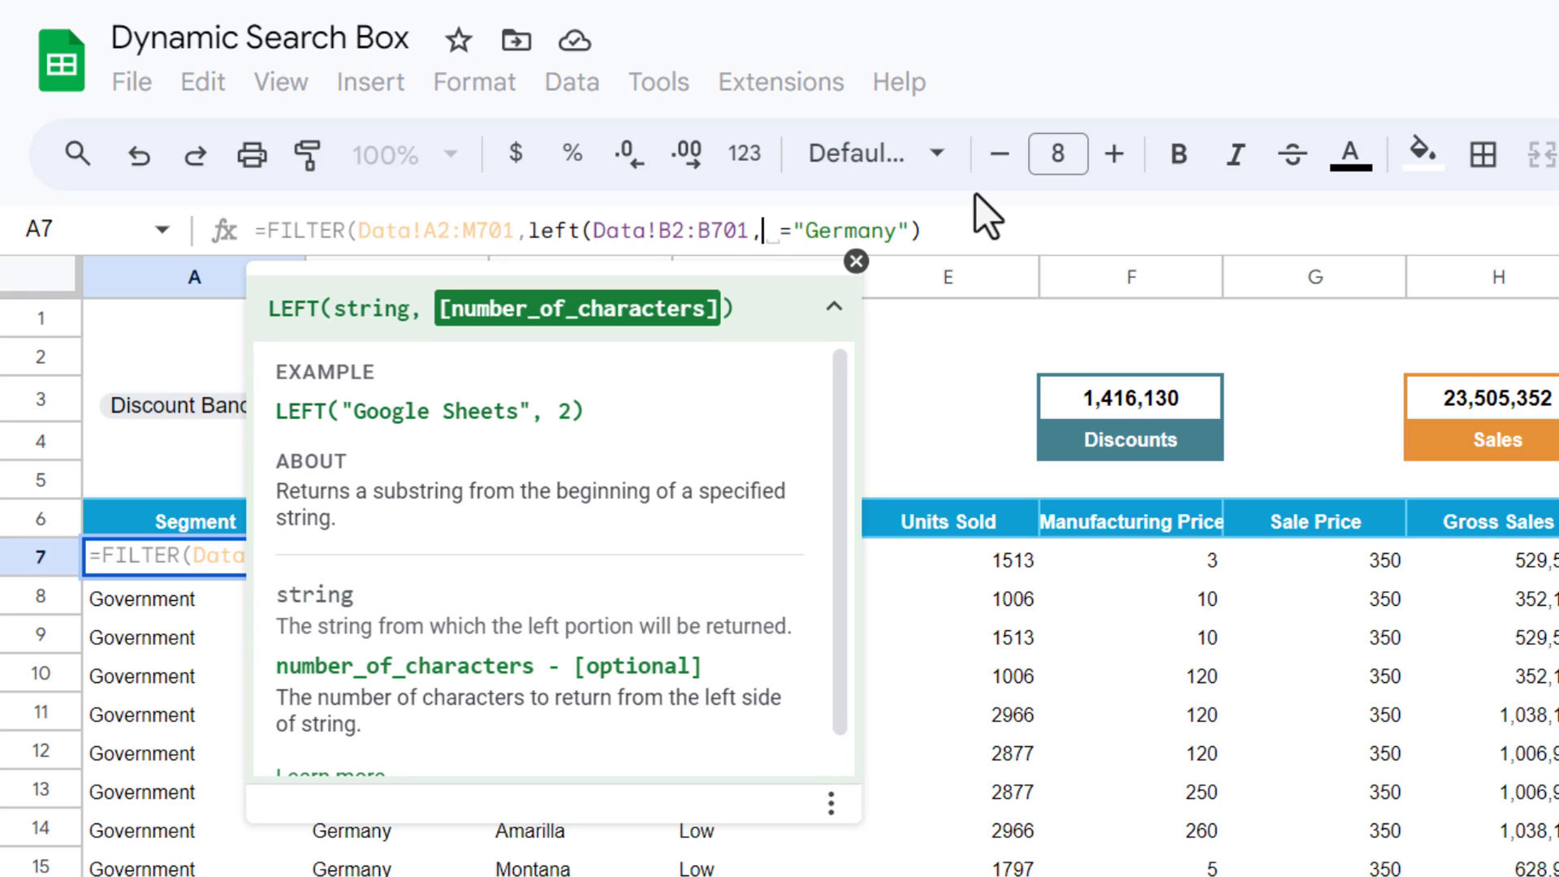
{"action": "type", "text": "len("}
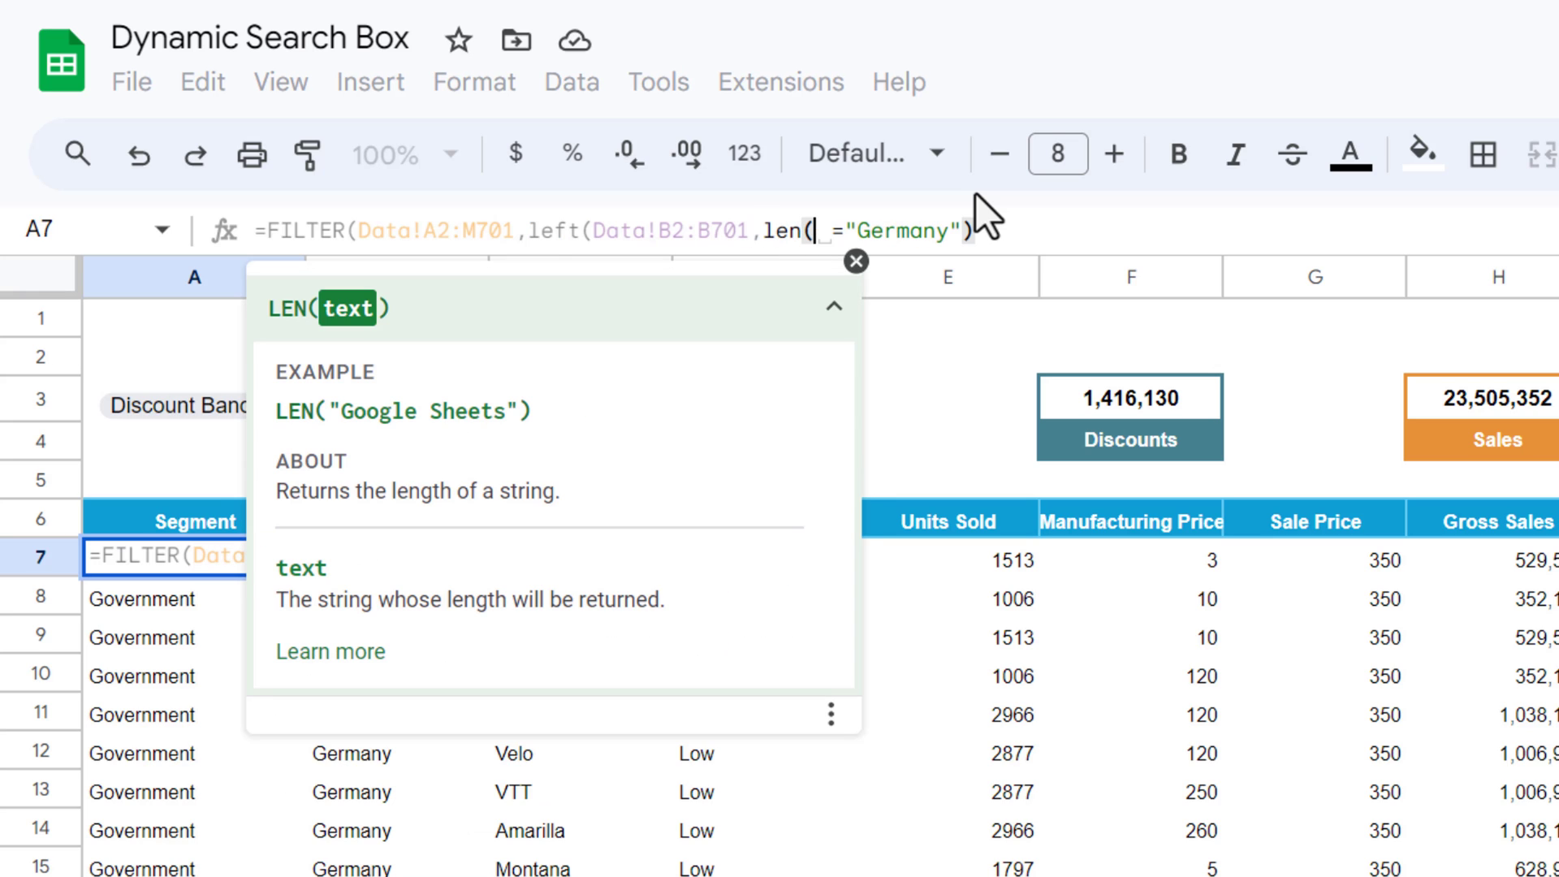
{"action": "left_click", "coordinate": [898, 367]}
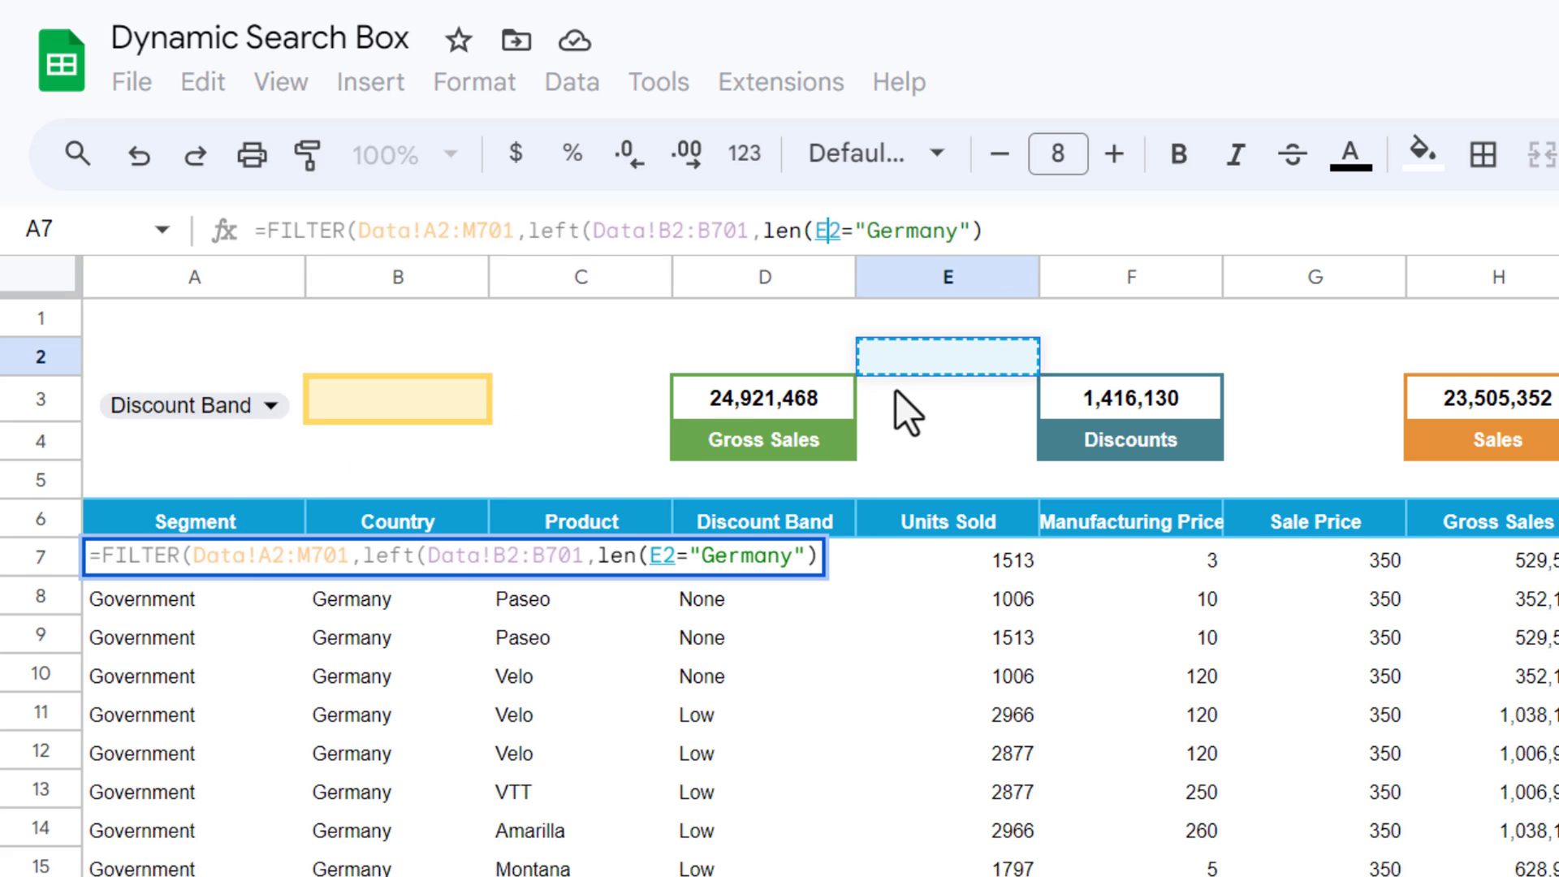
{"action": "left_click", "coordinate": [389, 417]}
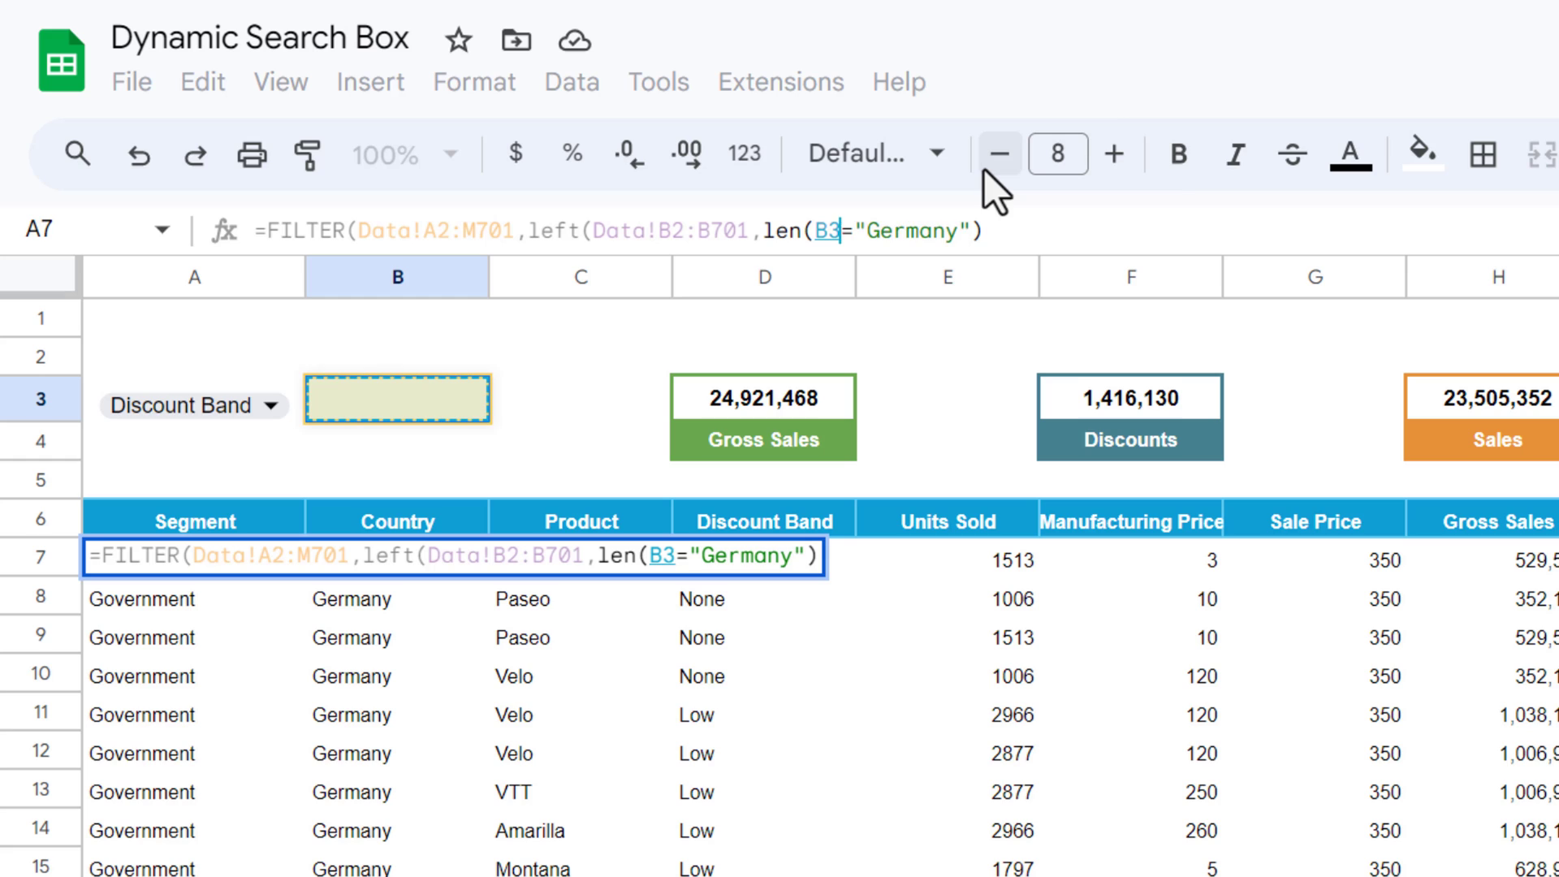
{"action": "type", "text": ")"}
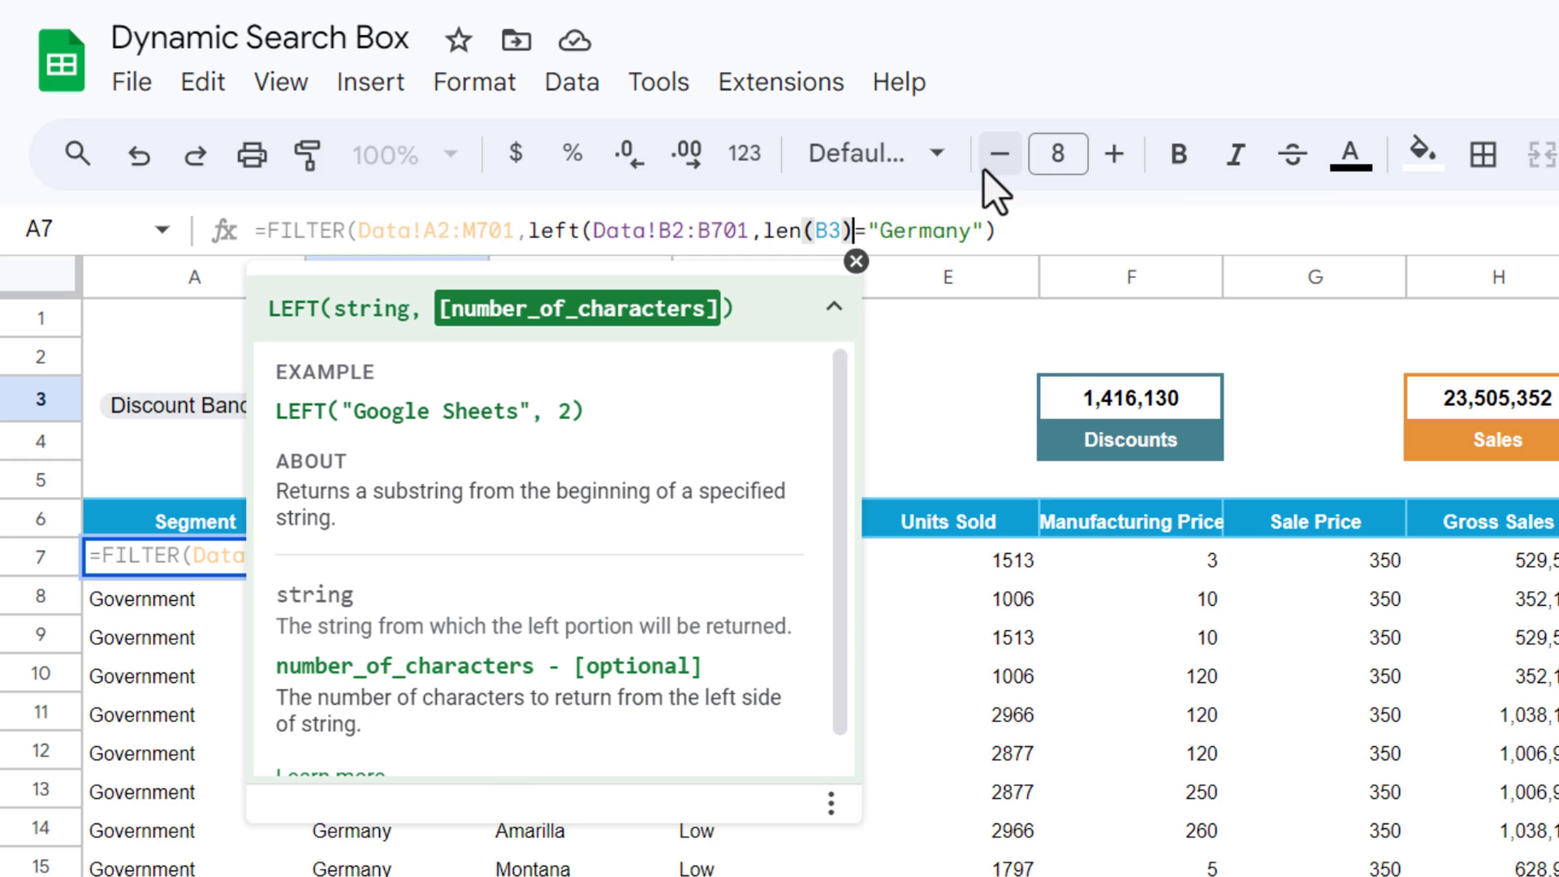
{"action": "type", "text": ")"}
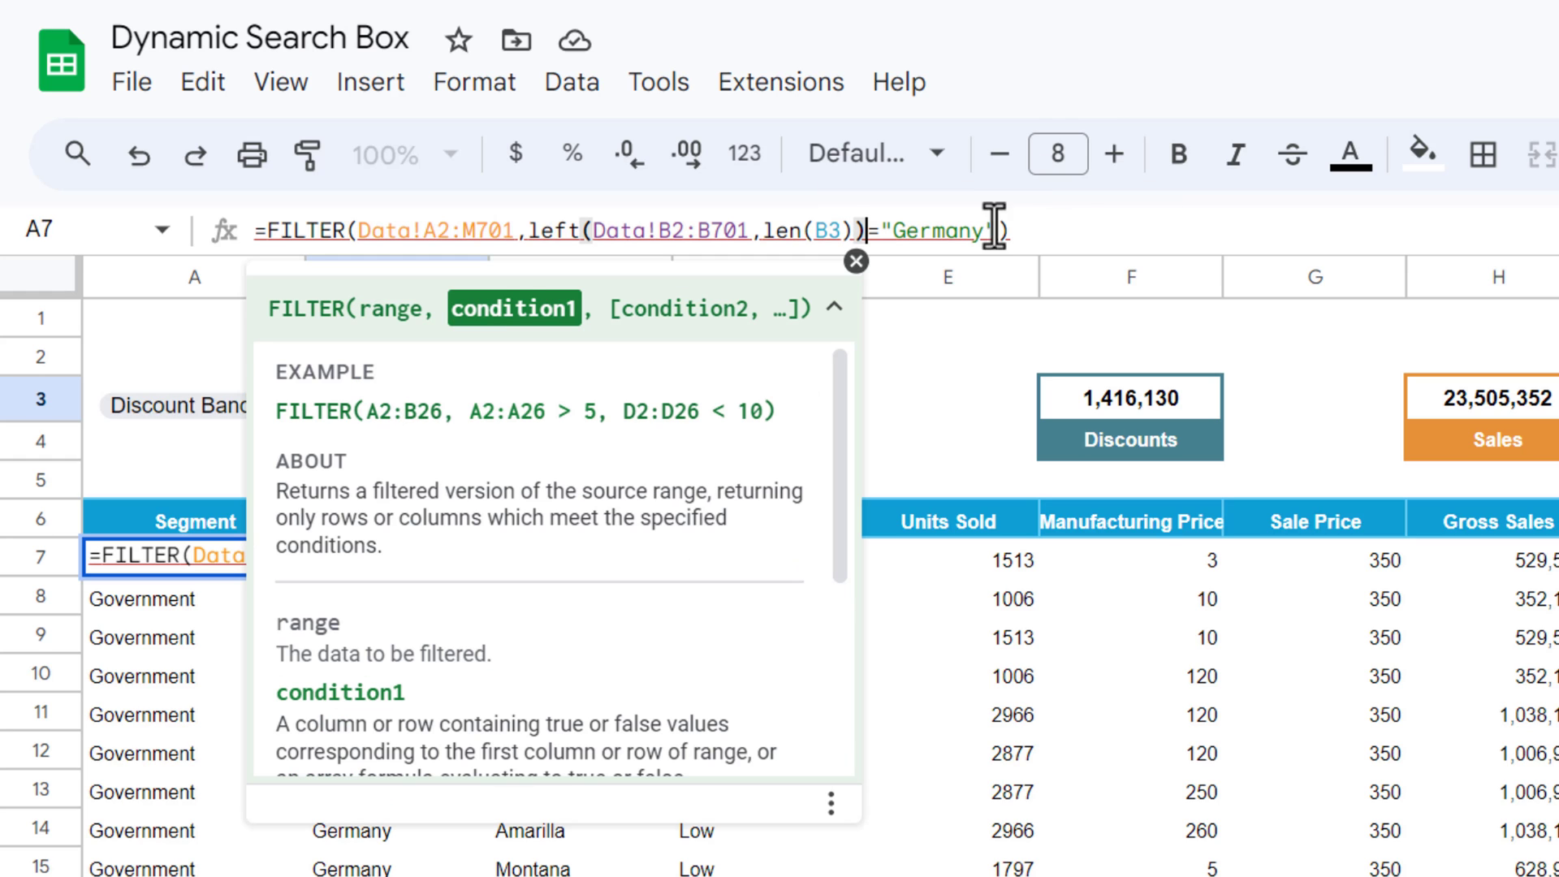
Replace the hard-coded Germany criterion with B3 and commit the FILTER formula.
{"action": "left_click_drag", "start_coordinate": [880, 233], "coordinate": [999, 233]}
{"action": "key", "text": "BackSpace"}
{"action": "type", "text": "b"}
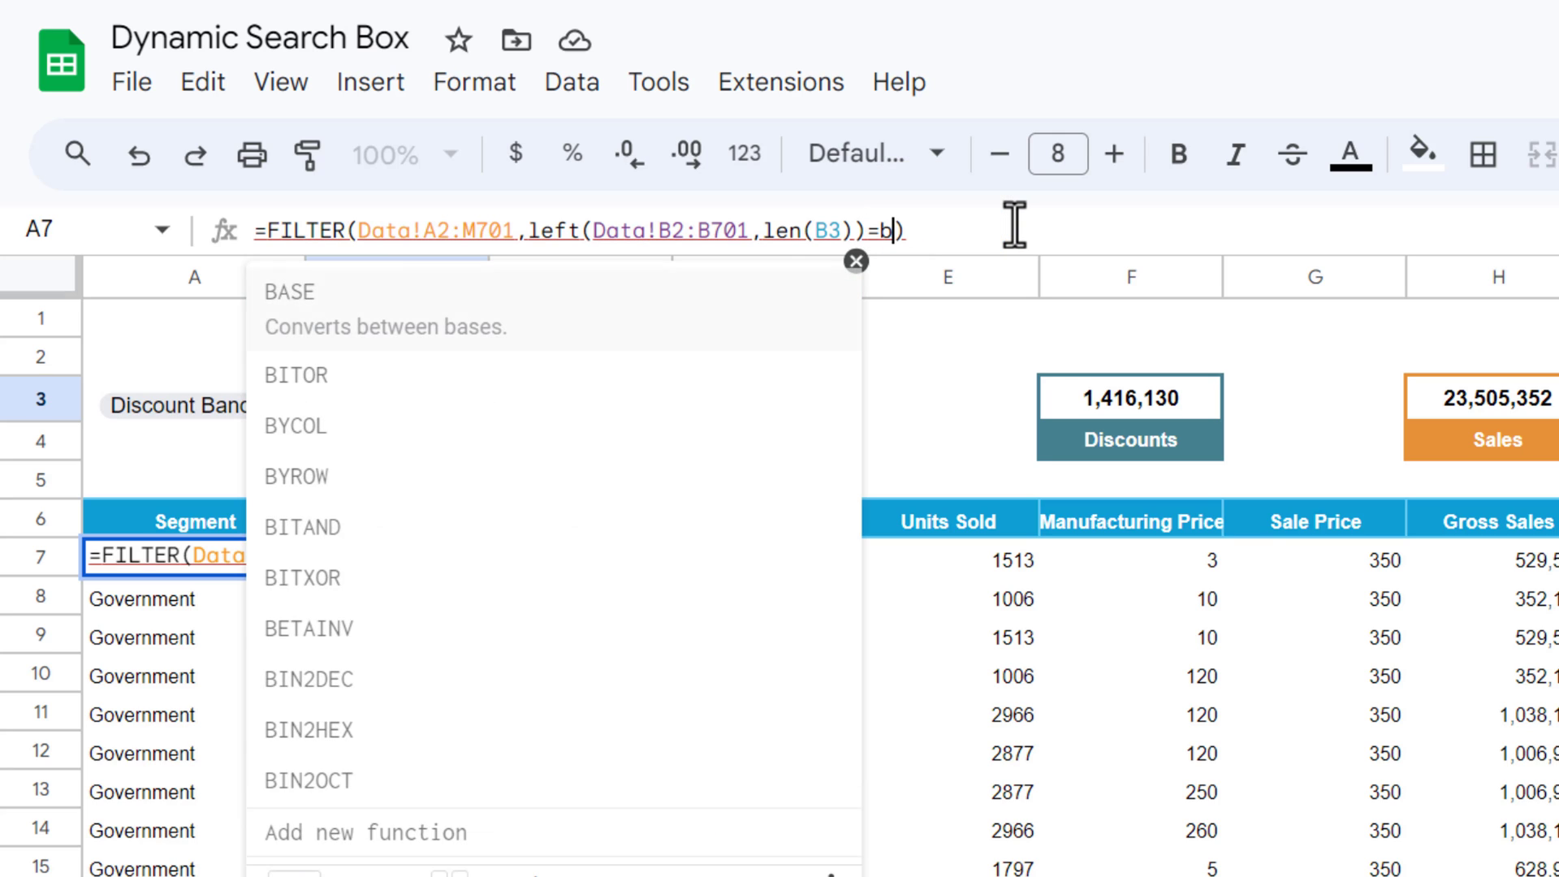
{"action": "type", "text": "3"}
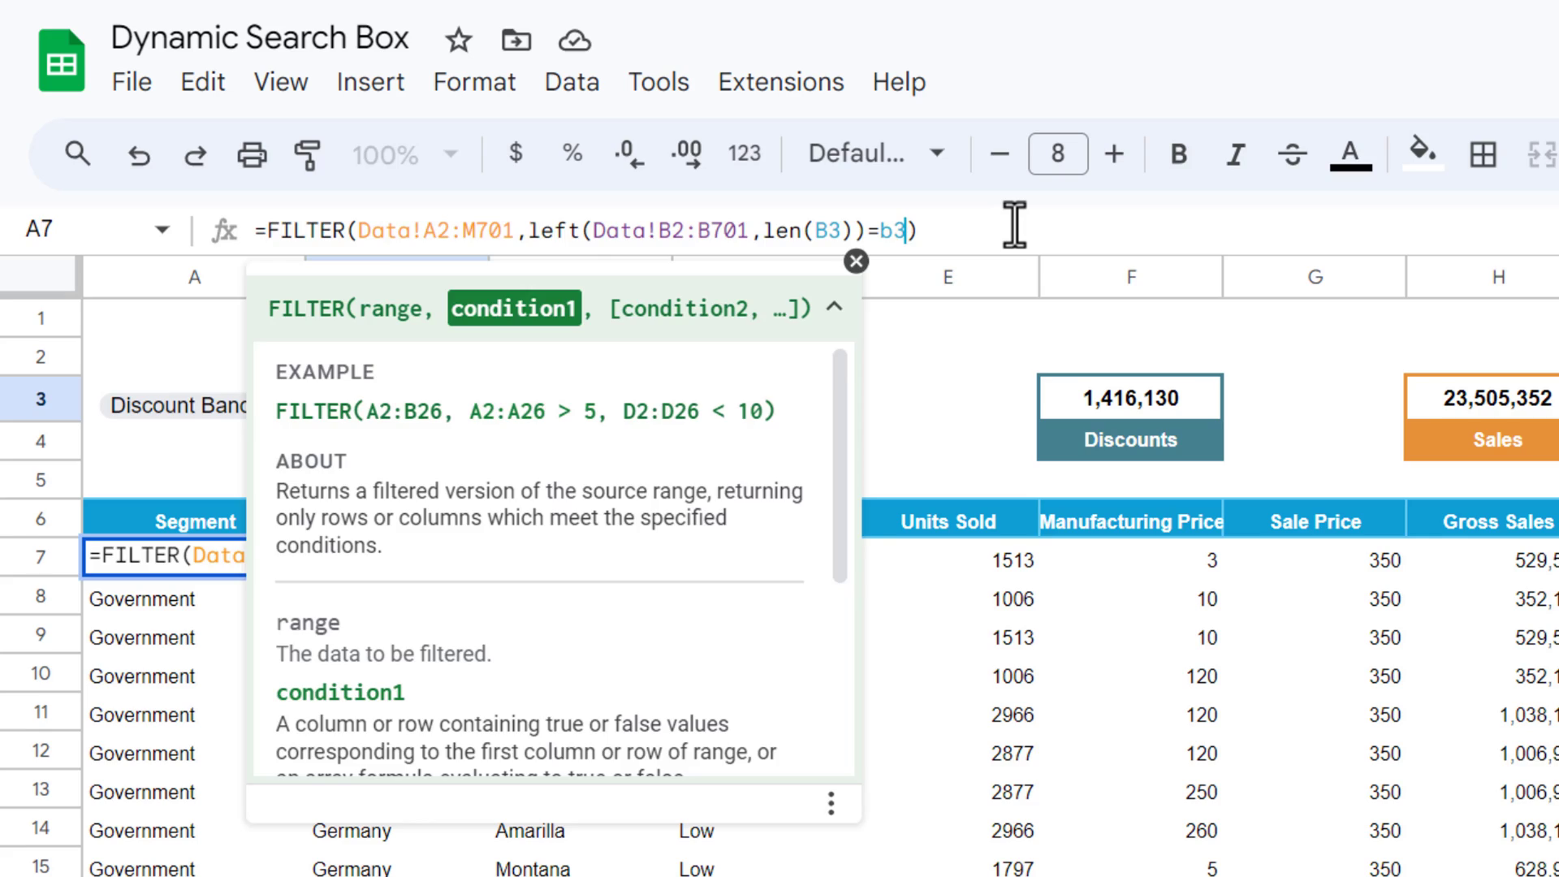
{"action": "key", "text": "Return"}
{"action": "key", "text": "Up"}
{"action": "key", "text": "Up"}
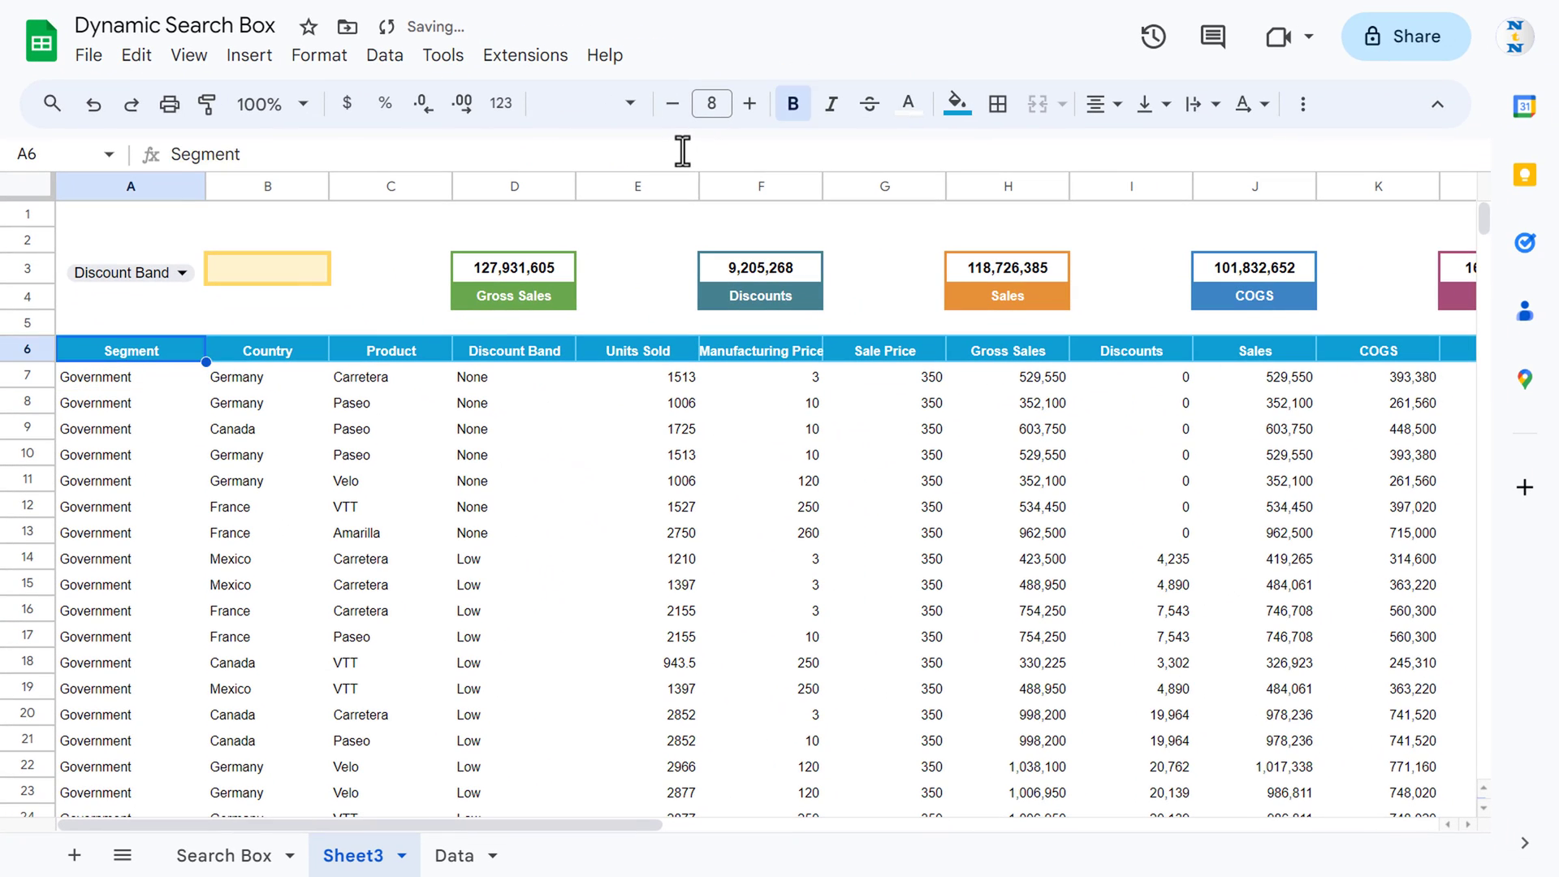
Test the search box with Ge, Fr and Un to show Germany, France and United States rows.
{"action": "key", "text": "Up"}
{"action": "key", "text": "Up"}
{"action": "key", "text": "Right"}
{"action": "key", "text": "Up"}
{"action": "type", "text": "Ge"}
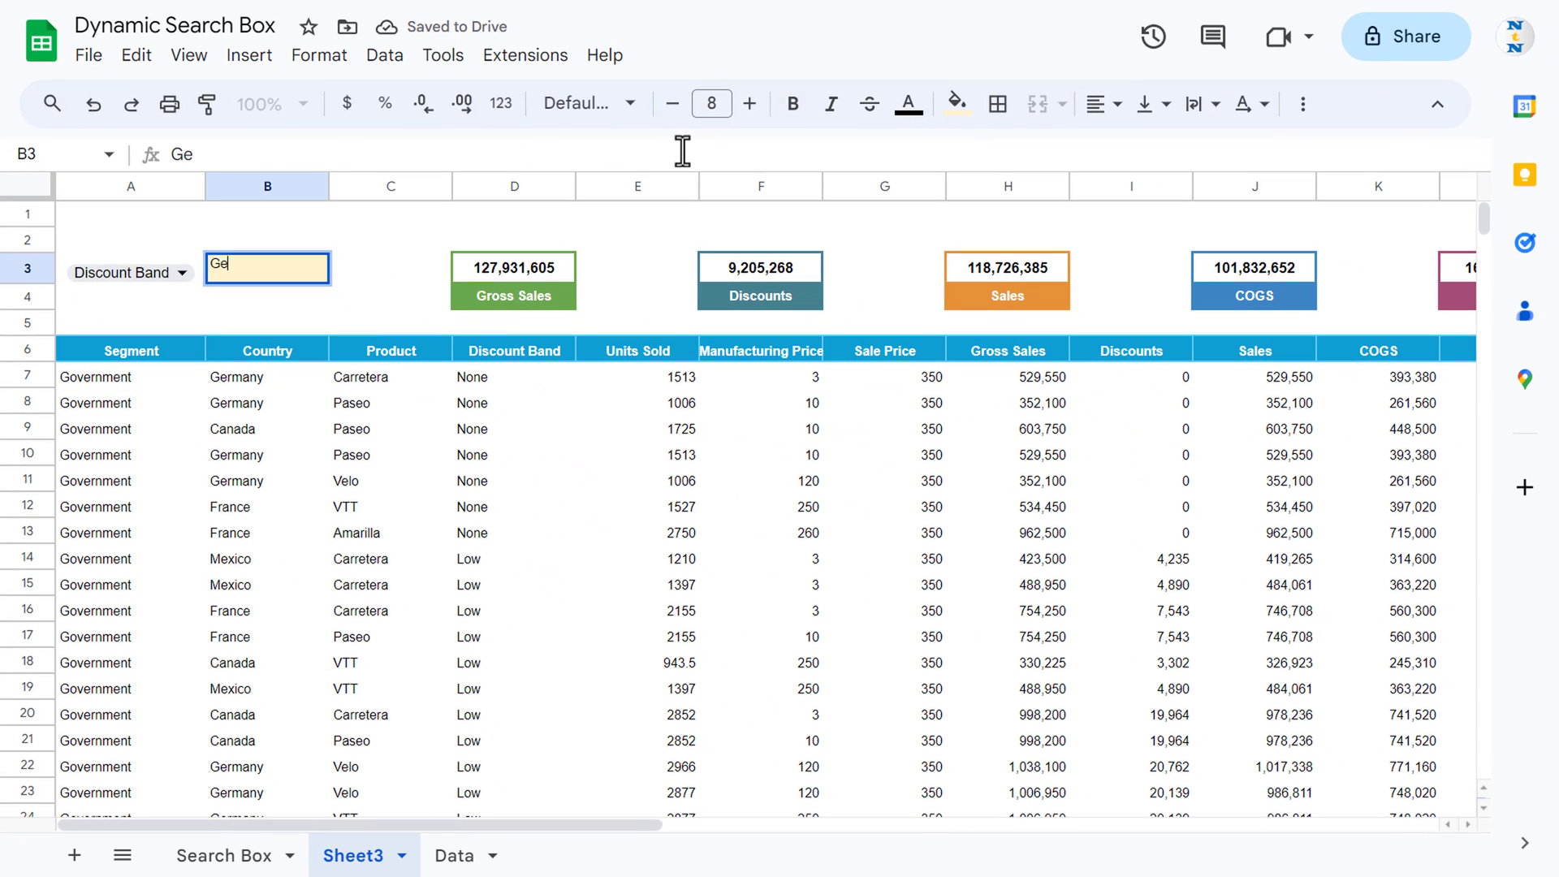
{"action": "key", "text": "Return"}
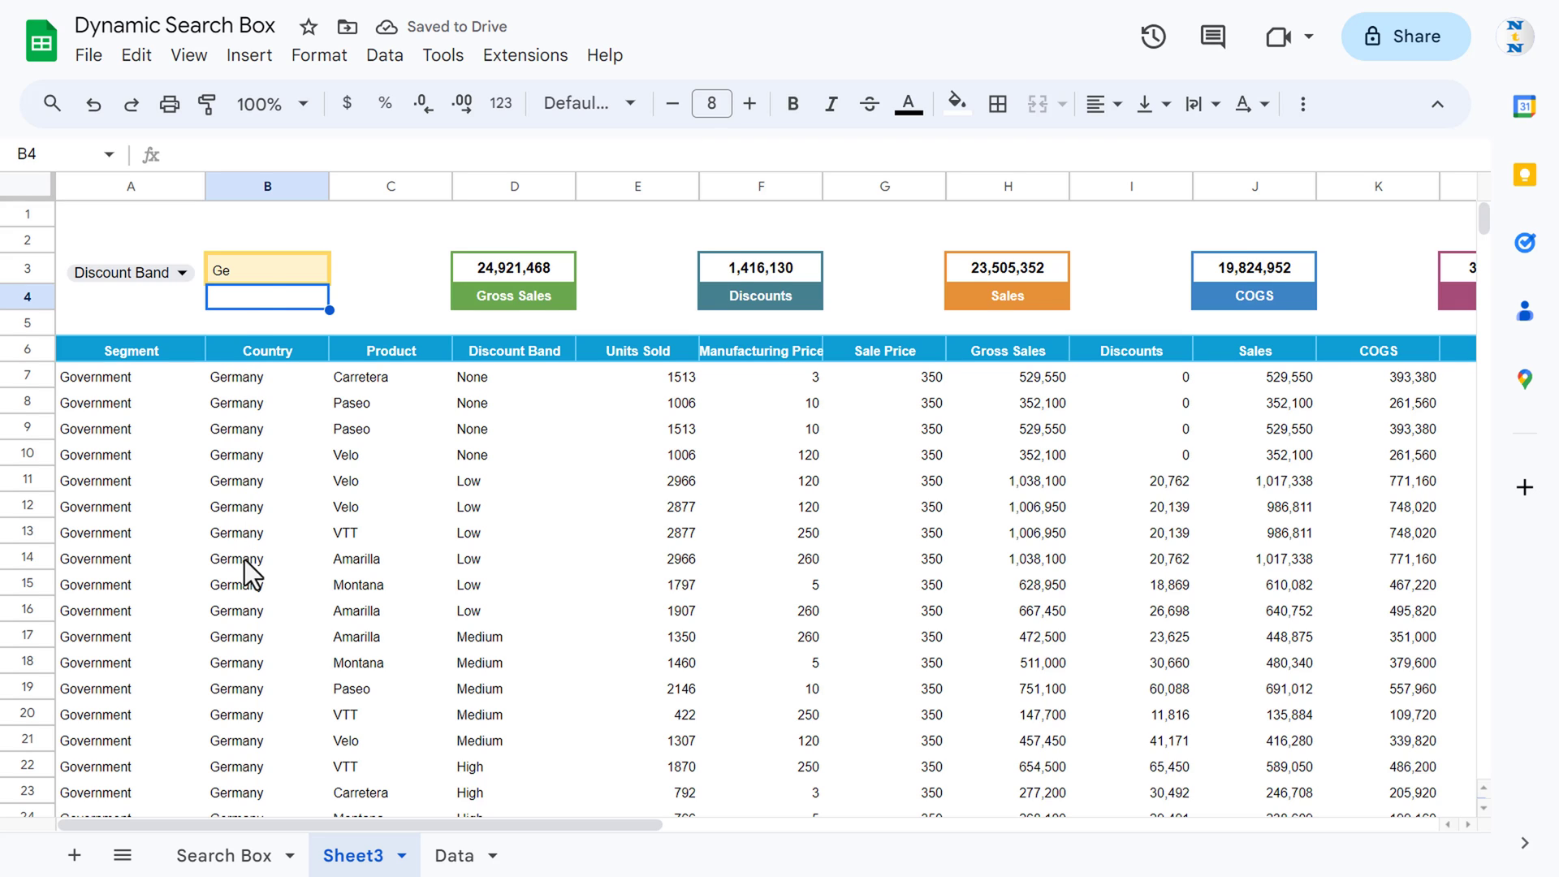
{"action": "left_click", "coordinate": [256, 270]}
{"action": "type", "text": "F"}
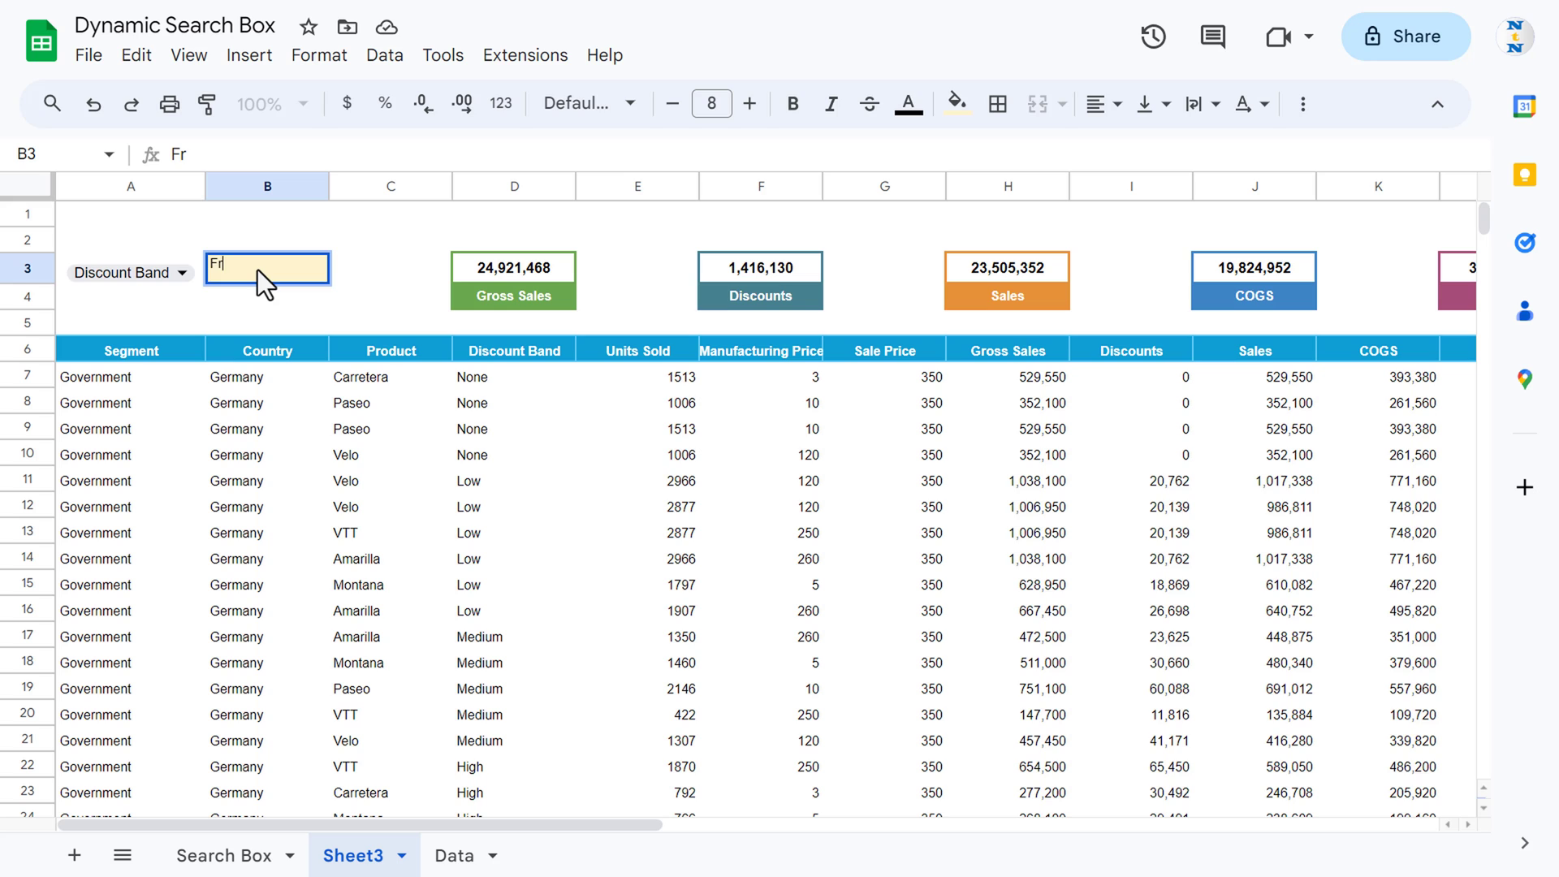
{"action": "type", "text": "r"}
{"action": "key", "text": "Return"}
{"action": "key", "text": "Return"}
{"action": "key", "text": "Down"}
{"action": "key", "text": "Down"}
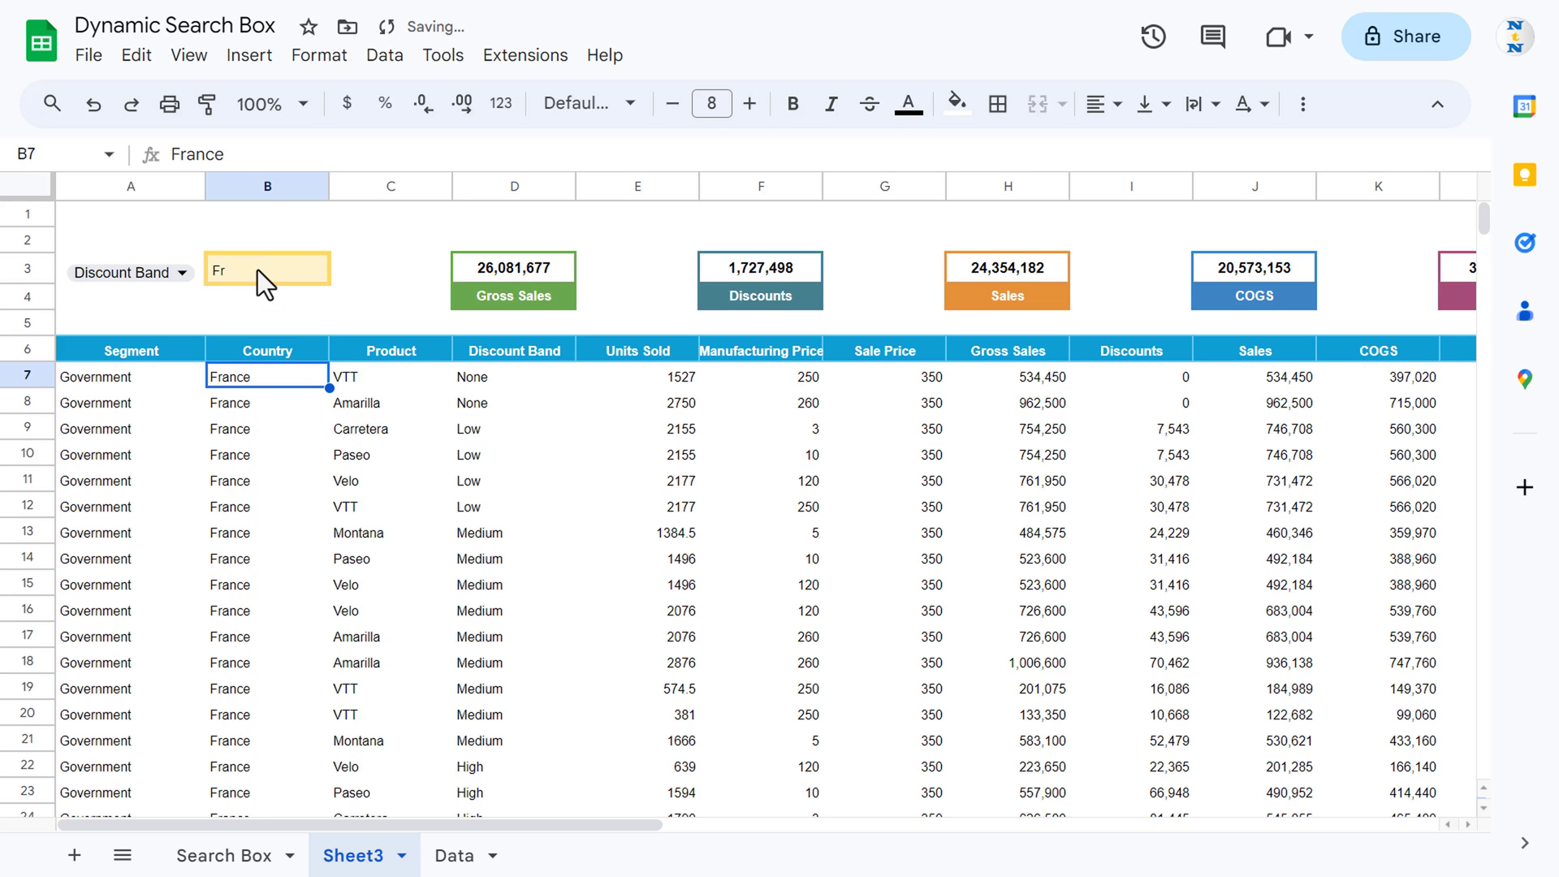
{"action": "key", "text": "Up"}
{"action": "key", "text": "Up"}
{"action": "key", "text": "Up"}
{"action": "key", "text": "Up"}
{"action": "type", "text": "Un"}
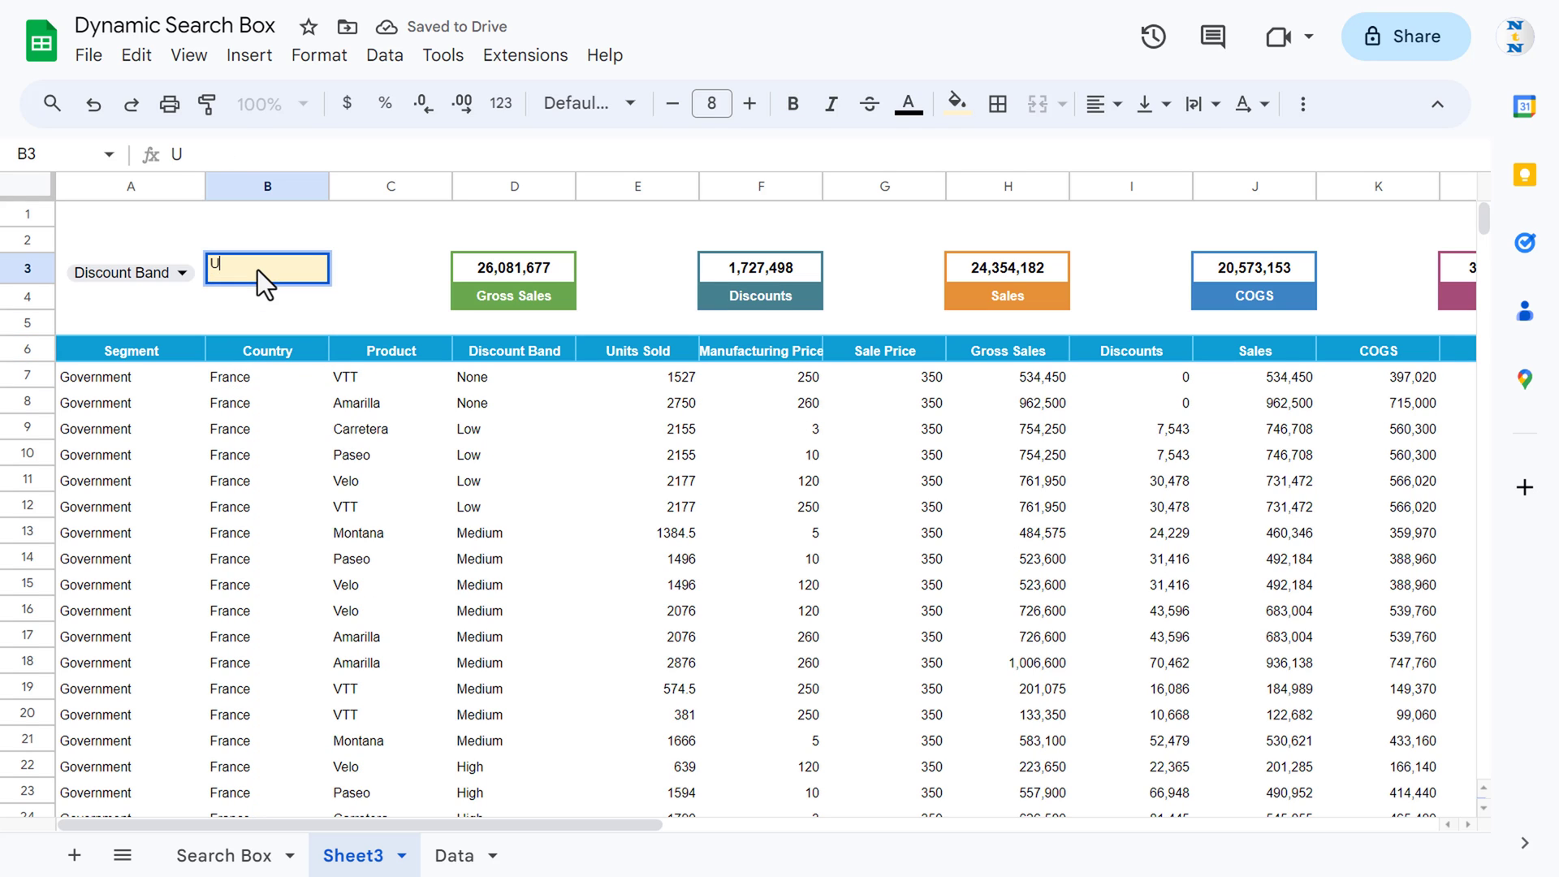
{"action": "key", "text": "Return"}
{"action": "key", "text": "Return"}
Autofit the Country column to full names, then search mex to list only Mexico rows.
{"action": "key", "text": "Down"}
{"action": "key", "text": "Down"}
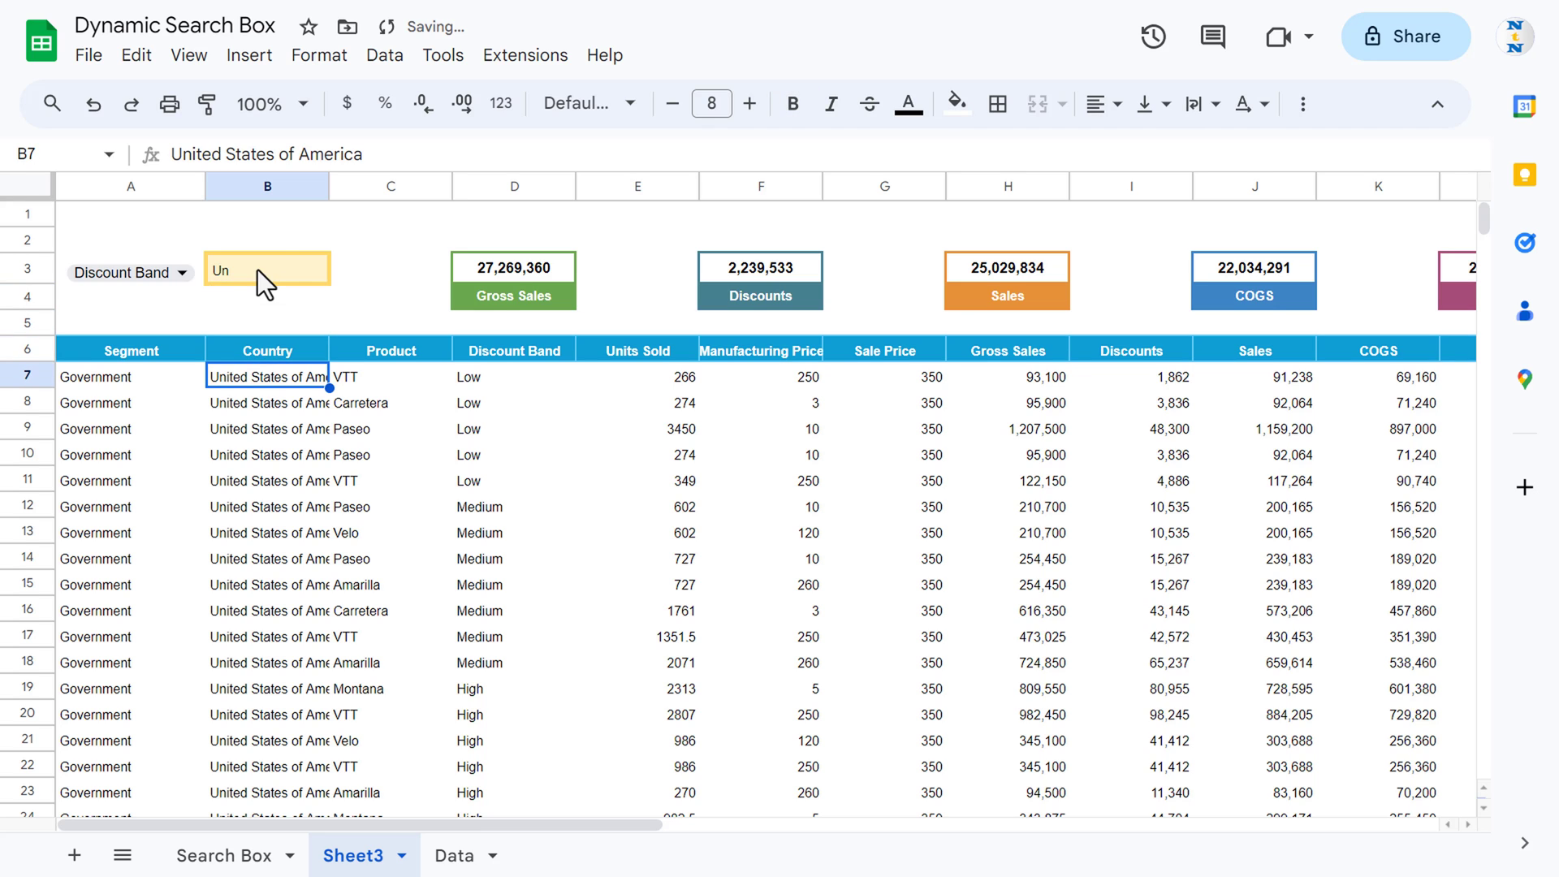
{"action": "double_click", "coordinate": [329, 186]}
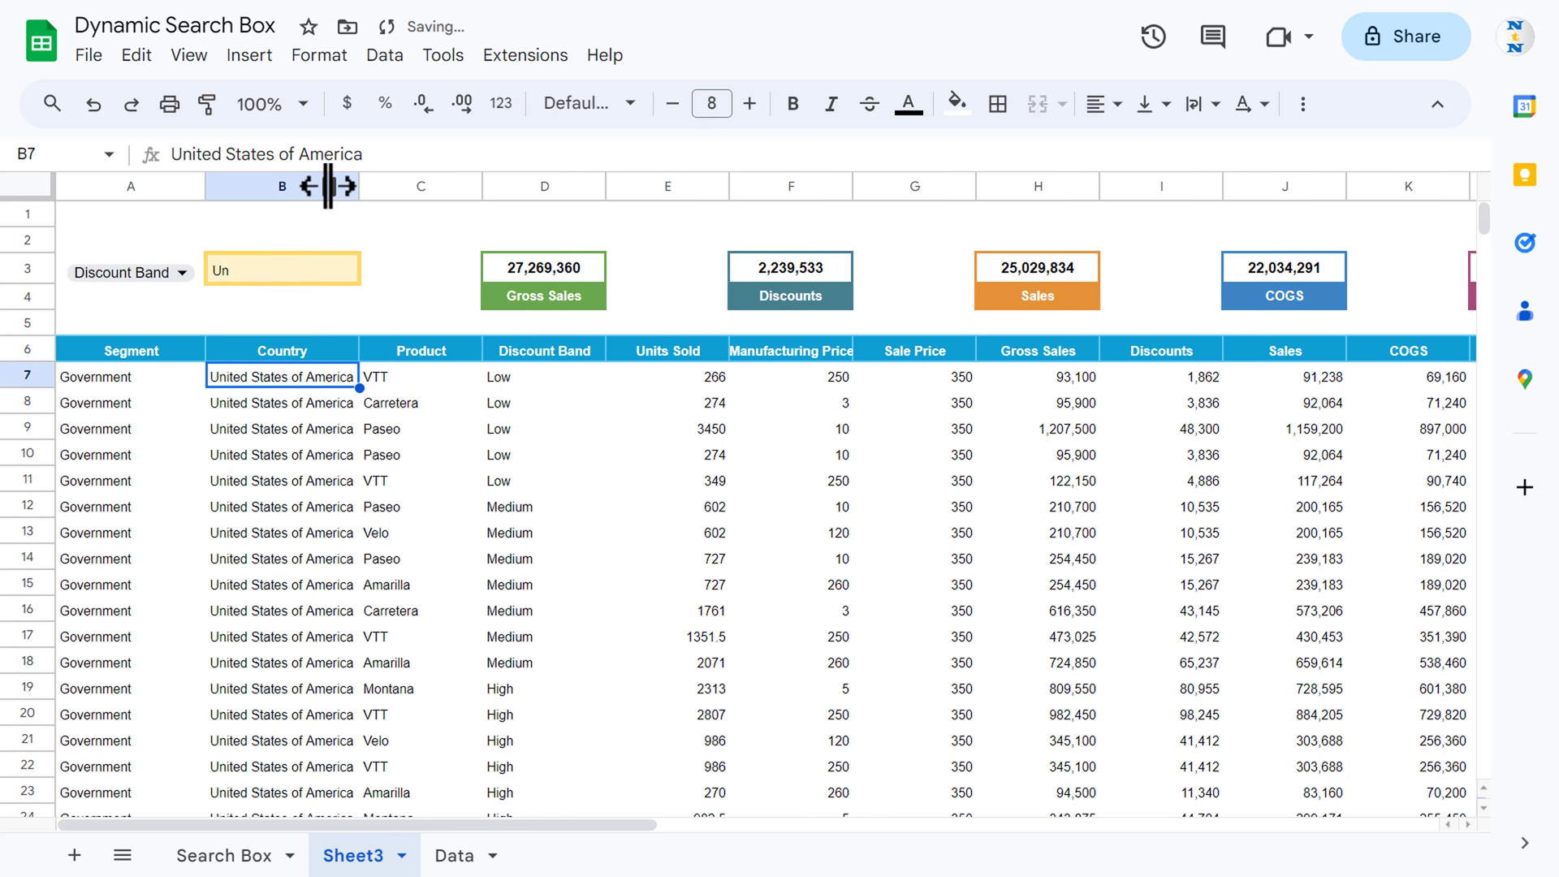
{"action": "key", "text": "Up"}
{"action": "key", "text": "Up"}
{"action": "key", "text": "Up"}
{"action": "key", "text": "Up"}
{"action": "key", "text": "Delete"}
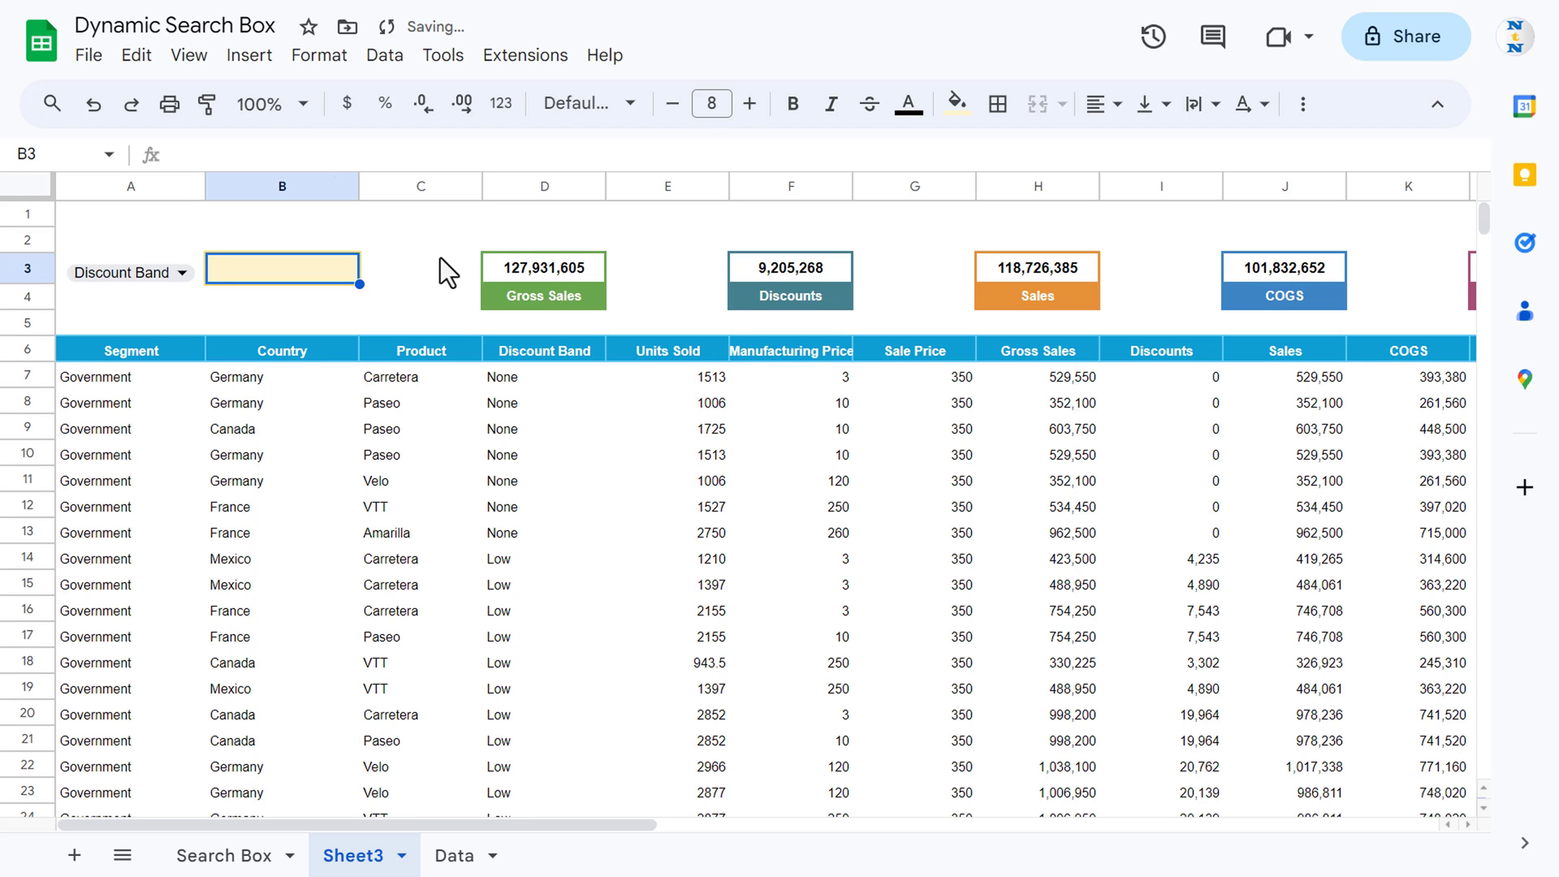
{"action": "type", "text": "mex"}
{"action": "key", "text": "Return"}
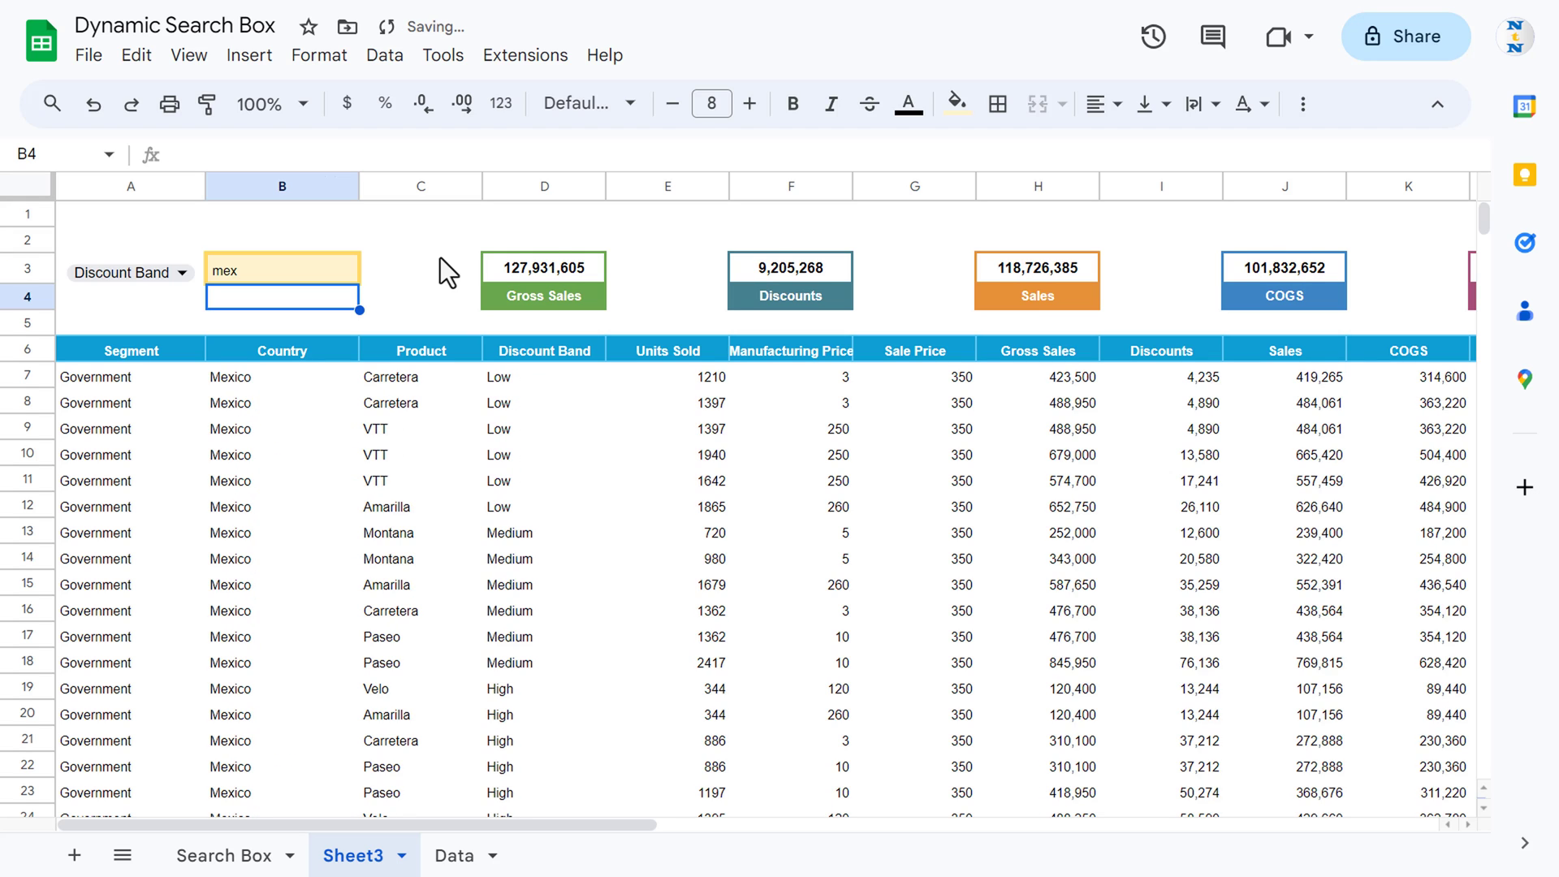
{"action": "left_click", "coordinate": [238, 275]}
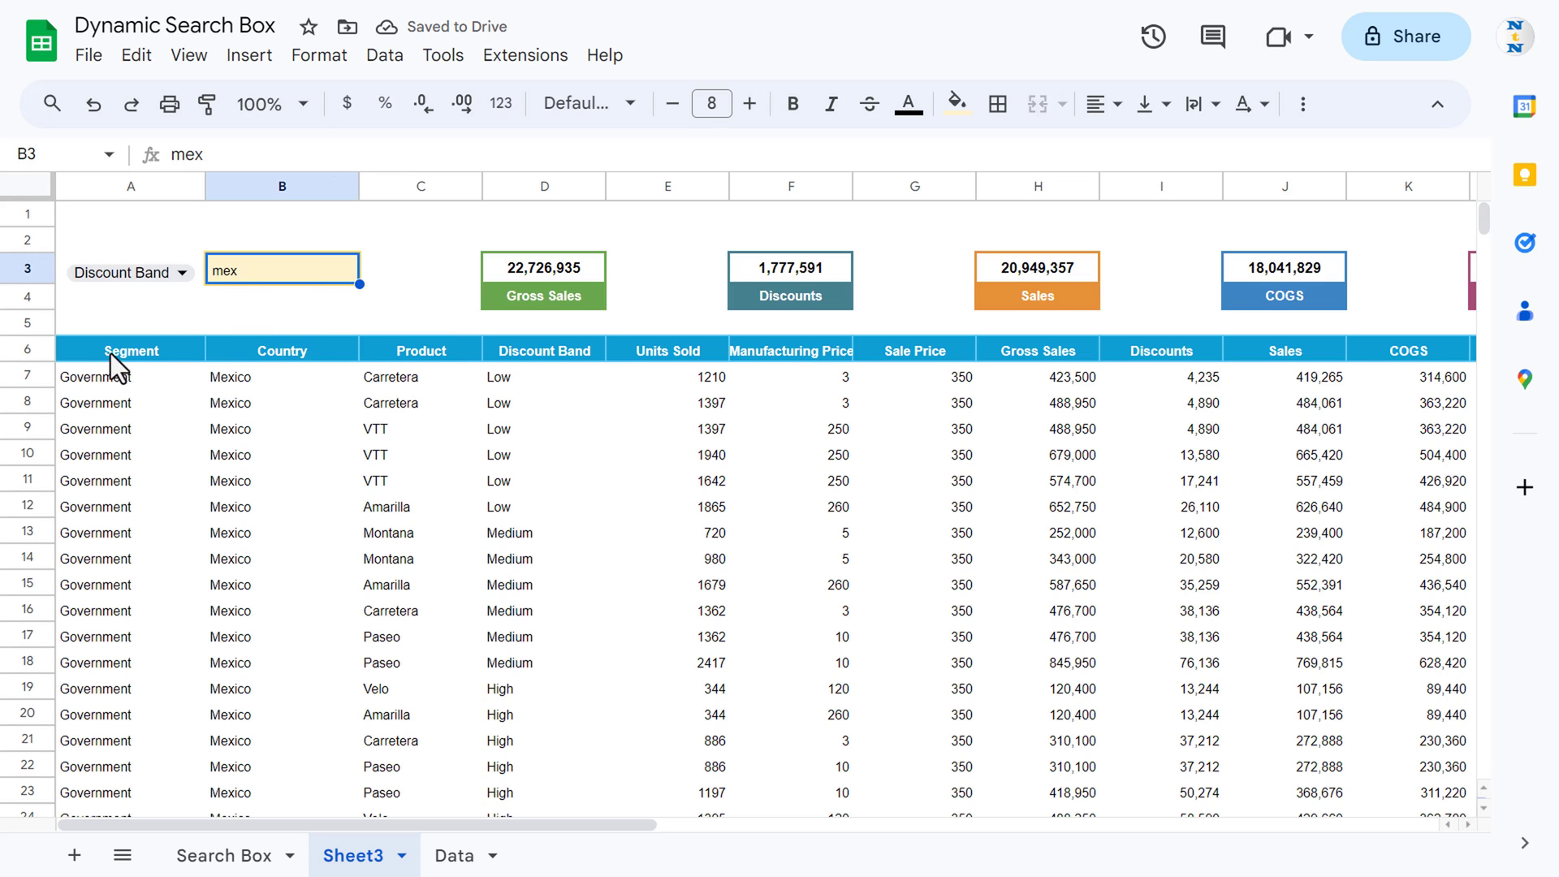
{"action": "left_click", "coordinate": [182, 271]}
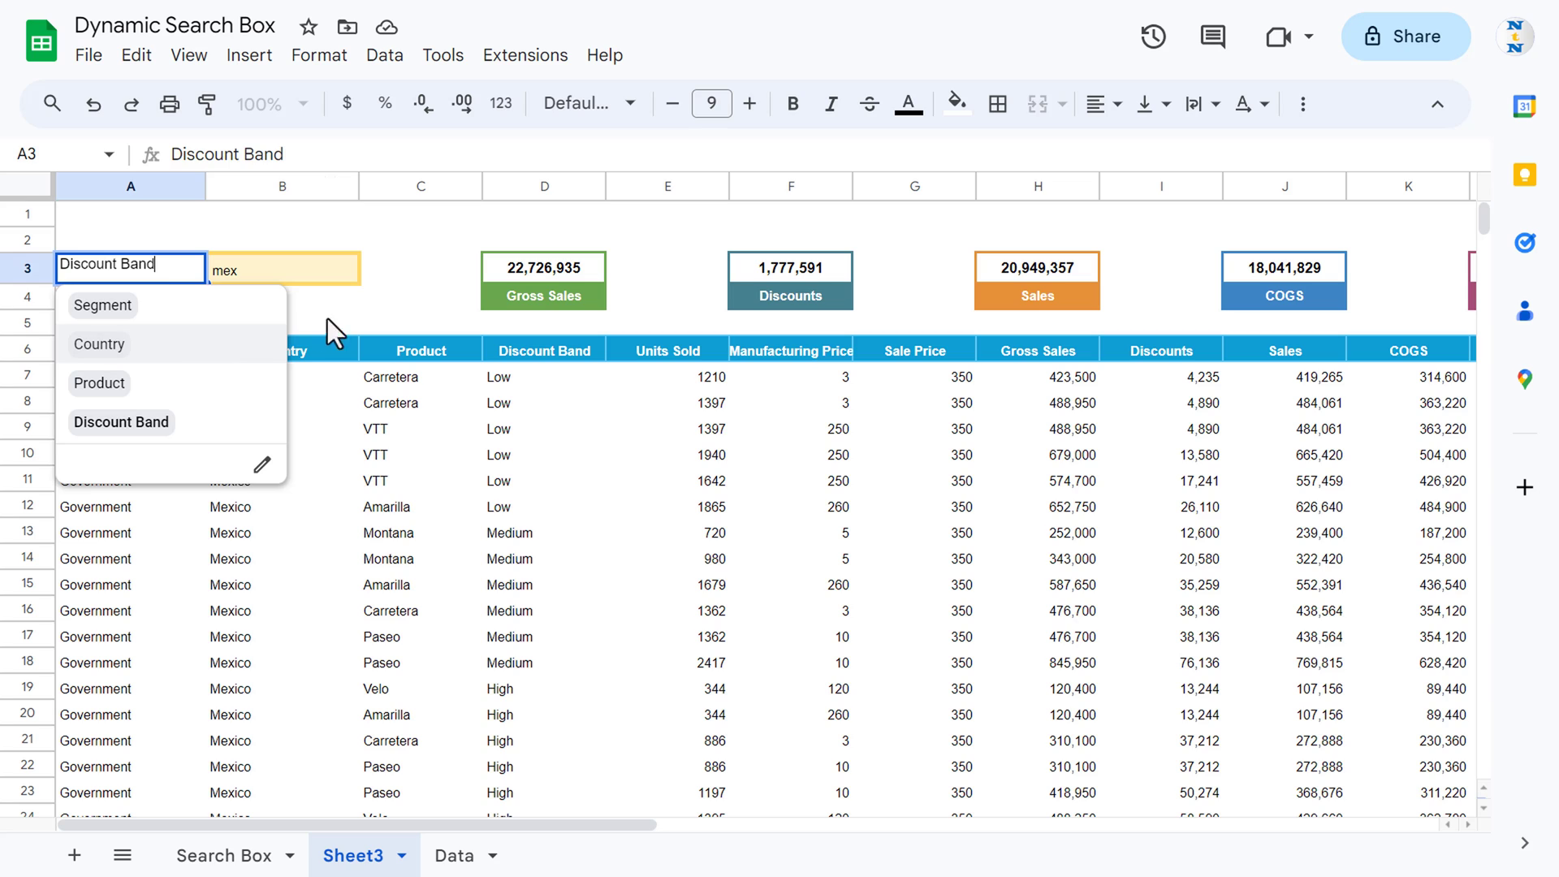
Inspect A7's FILTER formula, highlighting its Data!B2:B701 range, without changing it.
{"action": "left_click", "coordinate": [356, 302]}
{"action": "left_click", "coordinate": [130, 375]}
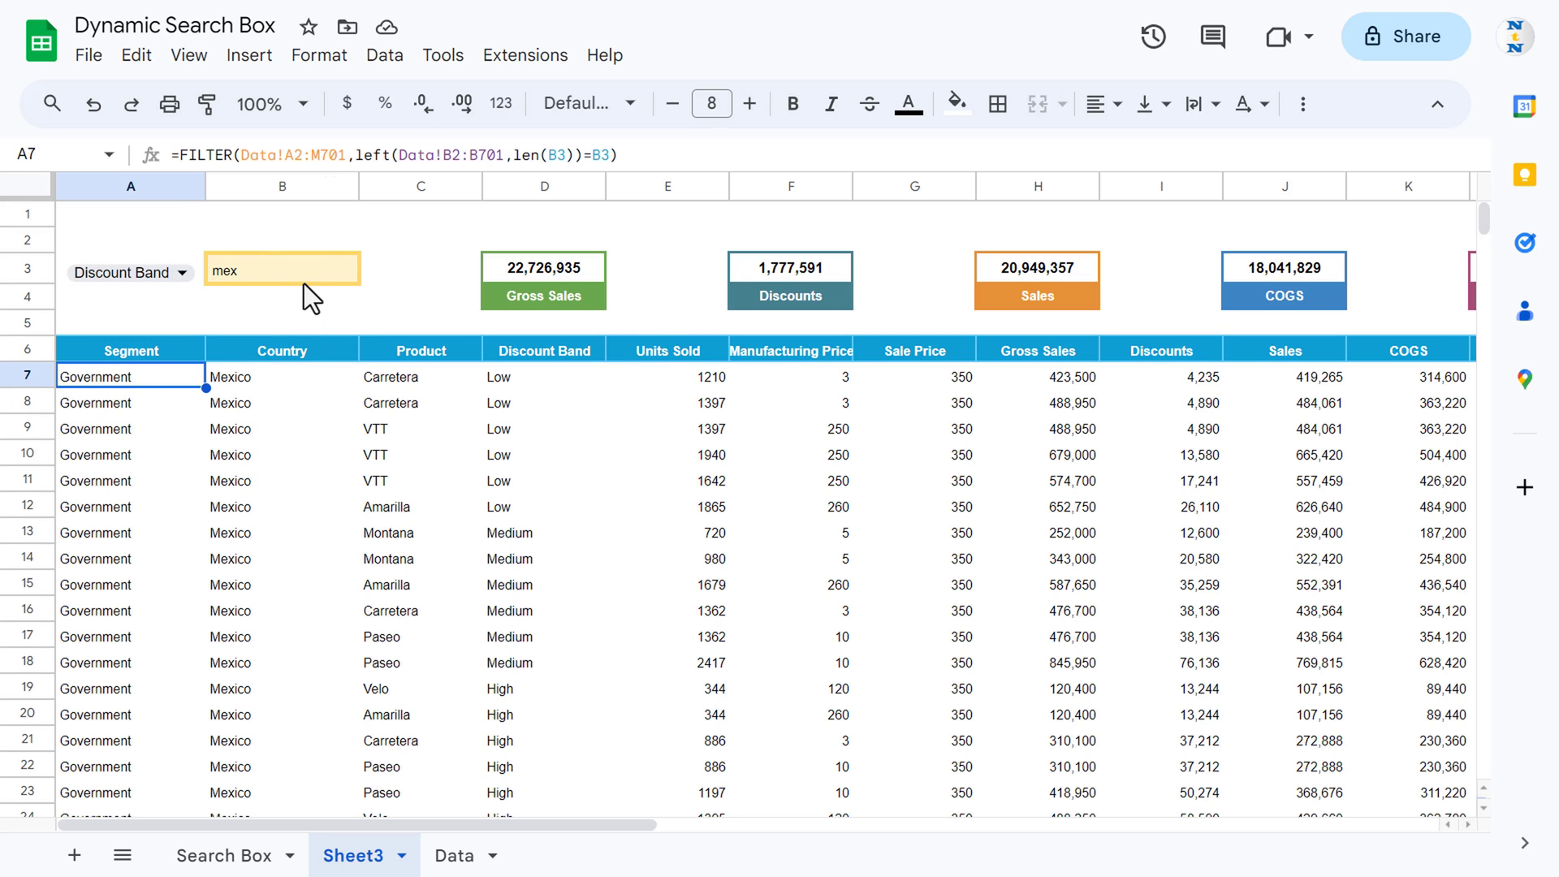
{"action": "left_click", "coordinate": [498, 154]}
{"action": "left_click_drag", "start_coordinate": [498, 155], "coordinate": [399, 154]}
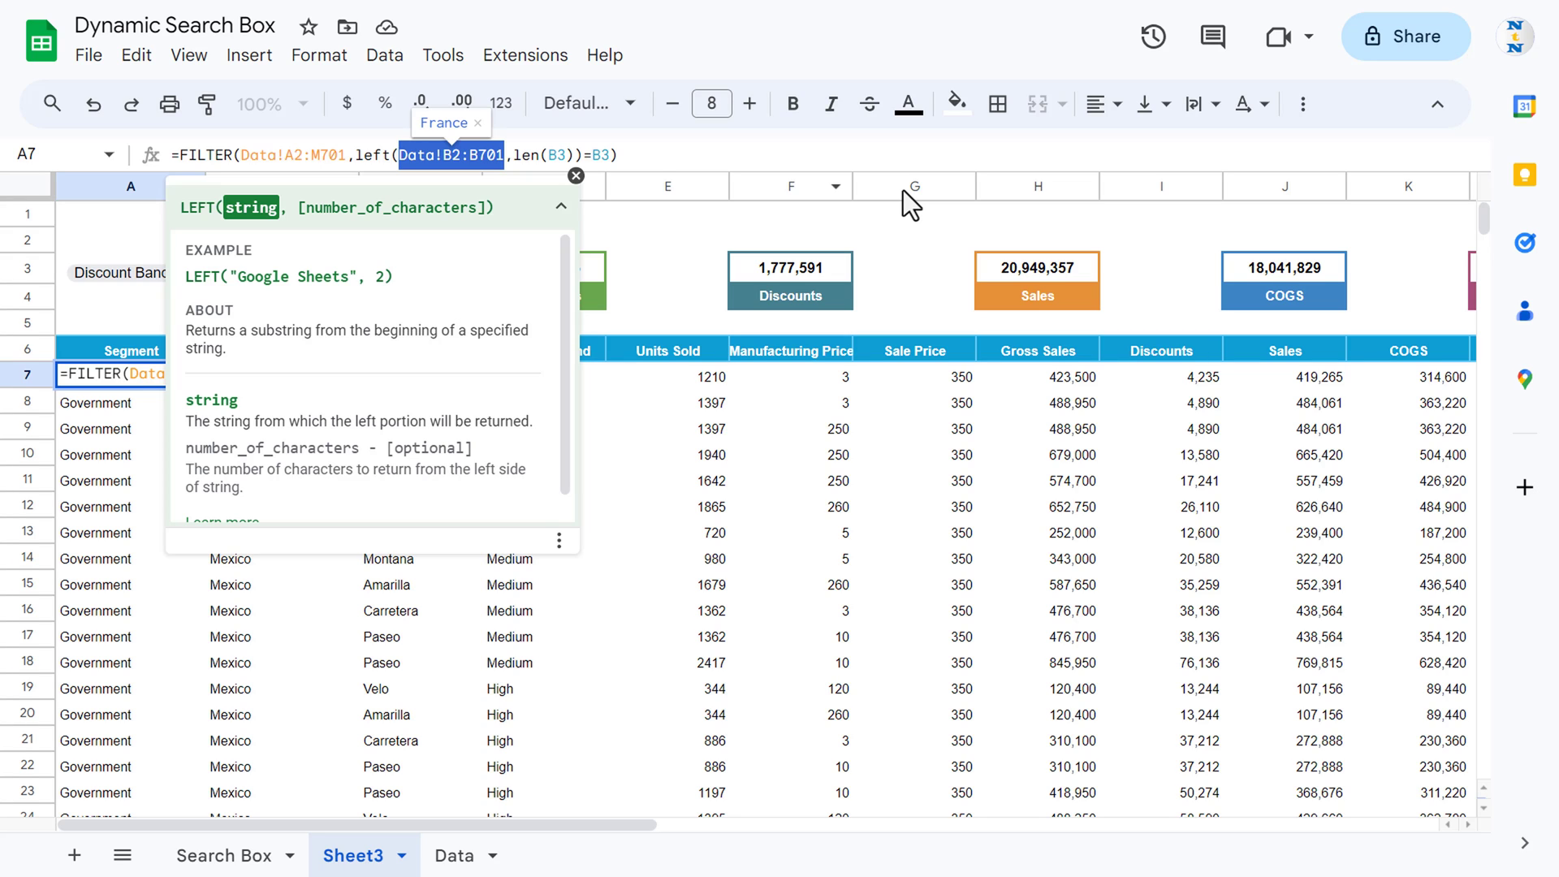
{"action": "key", "text": "Escape"}
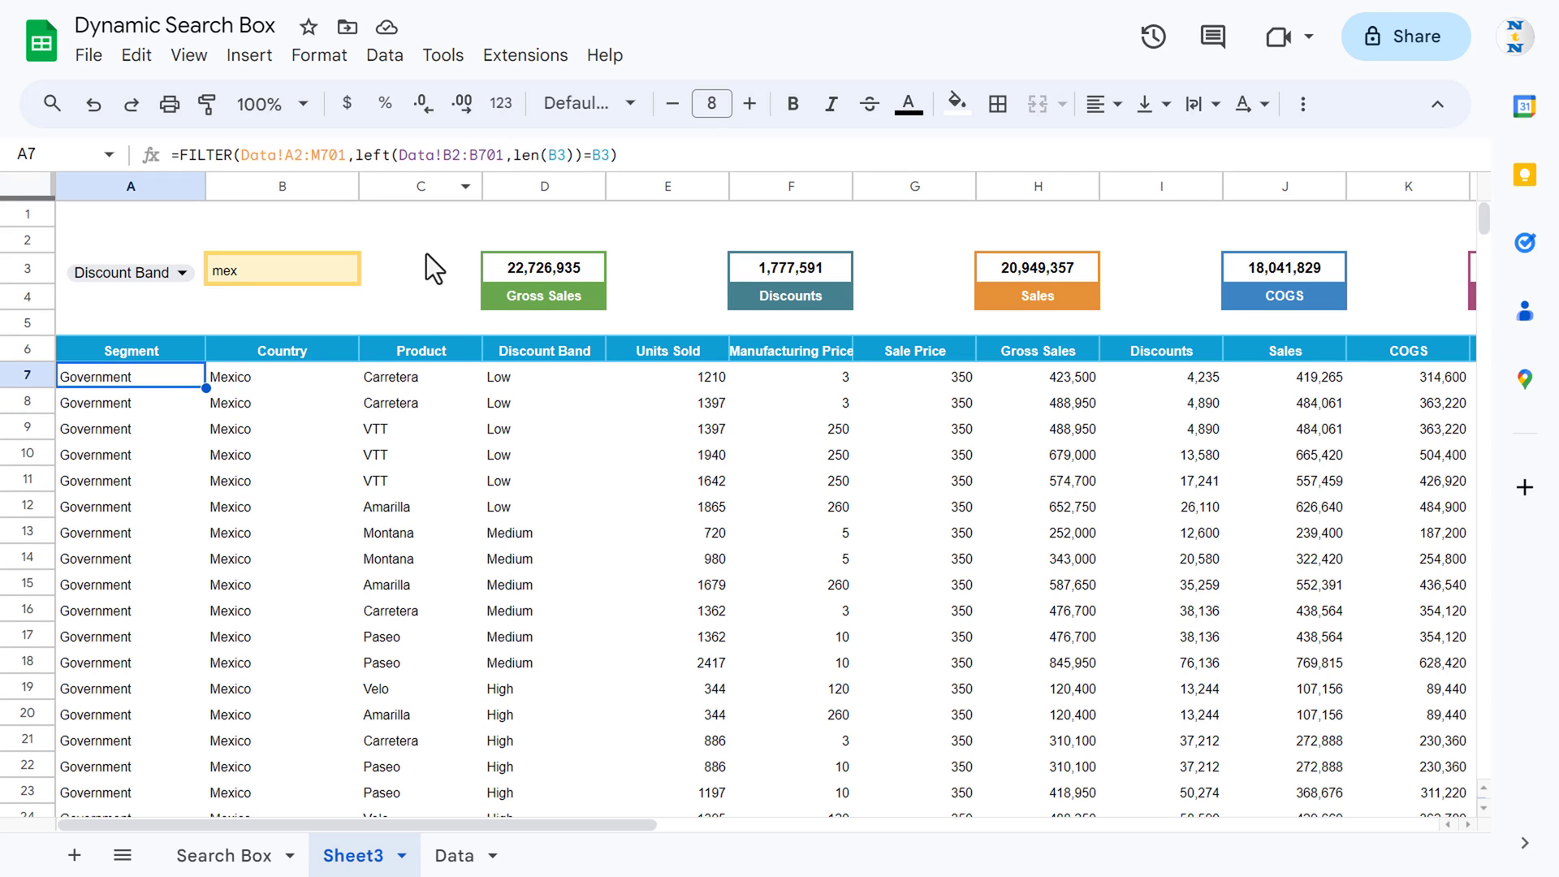
Switch to the Data sheet and review its headers from Segment to Discount Band.
{"action": "left_click", "coordinate": [471, 855]}
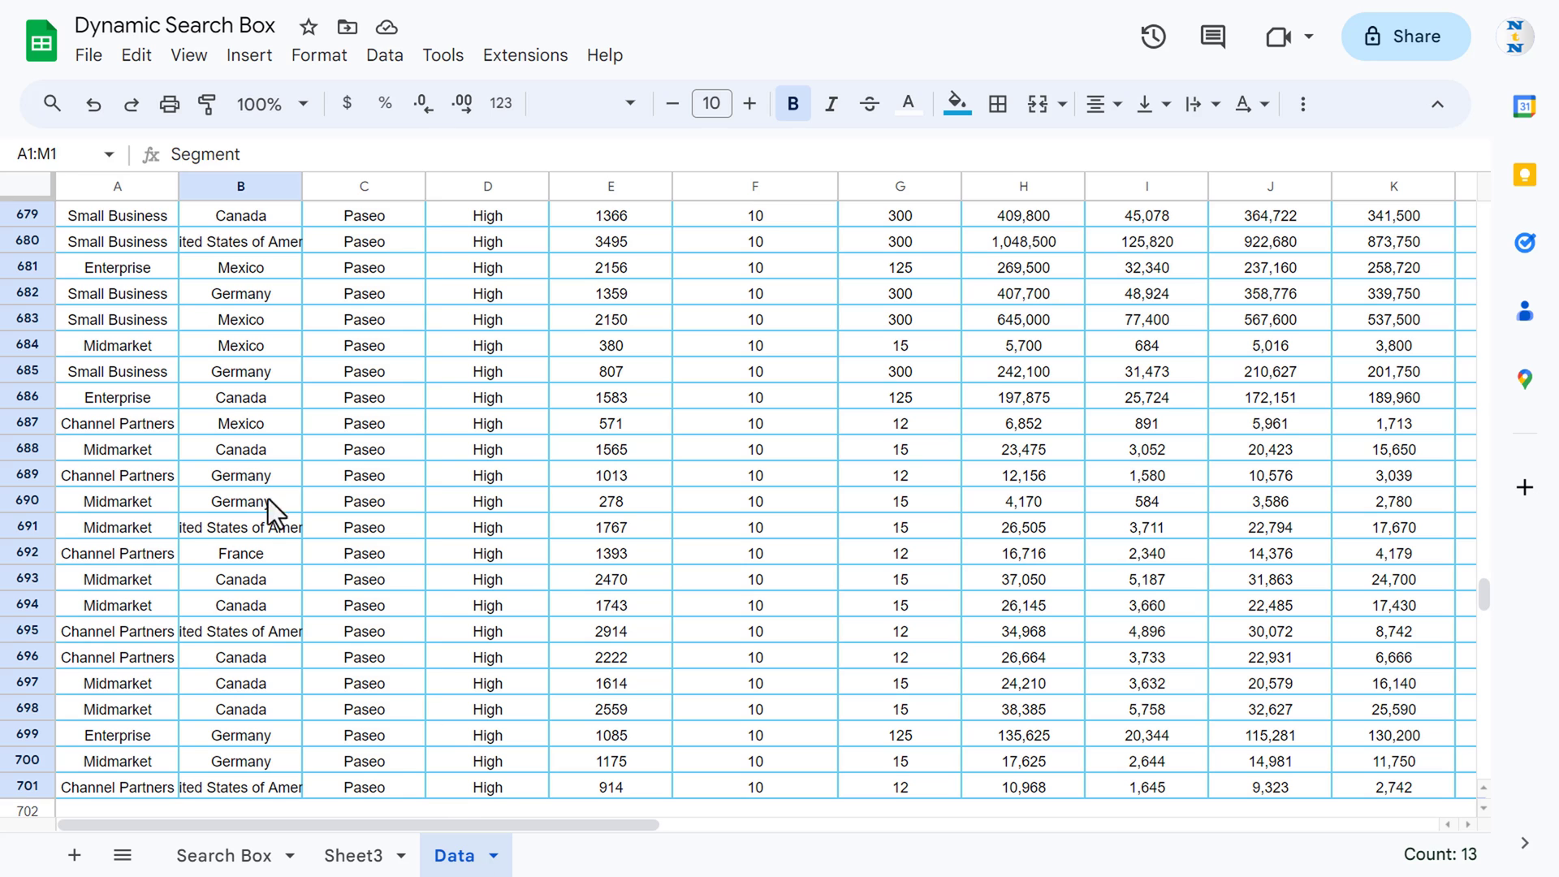
{"action": "left_click", "coordinate": [122, 187]}
{"action": "key", "text": "ctrl+Home"}
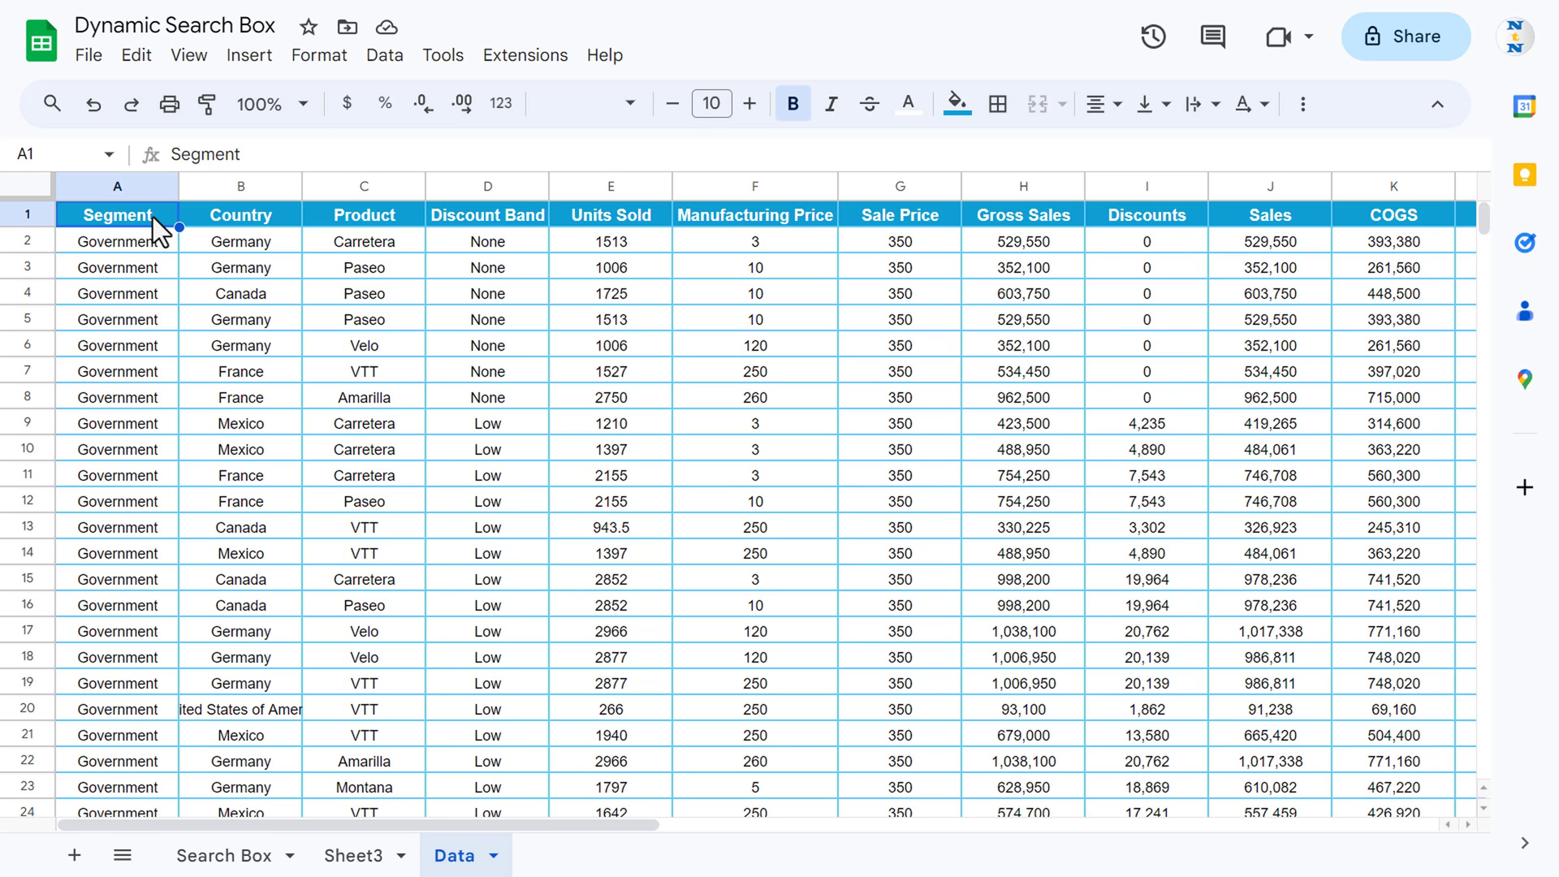
{"action": "key", "text": "Right"}
{"action": "key", "text": "Right"}
{"action": "key", "text": "Right"}
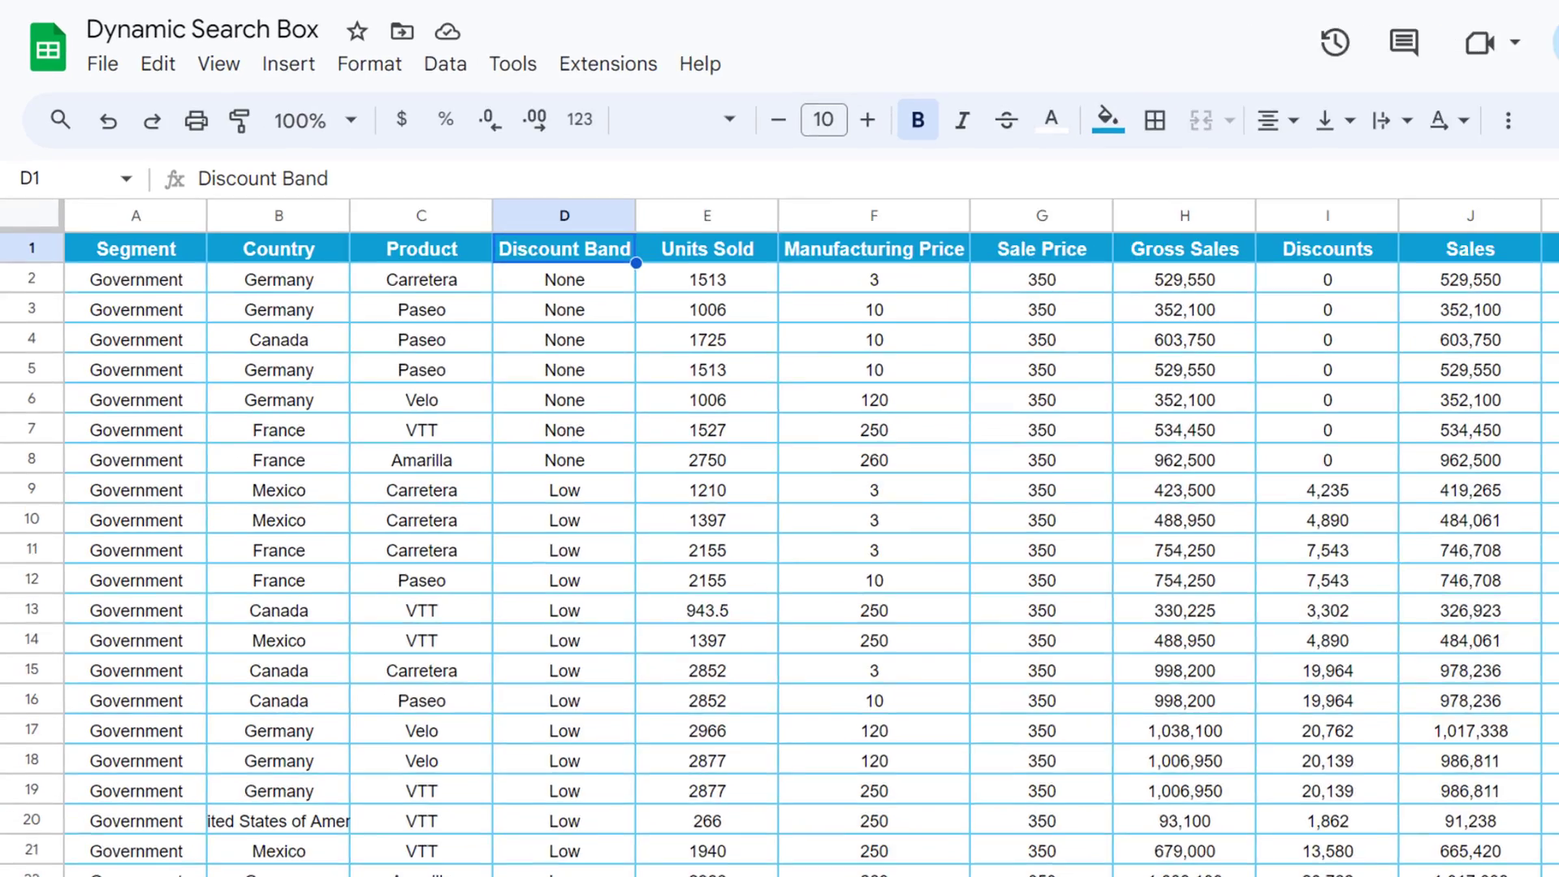
Back on the dashboard sheet, wrap the LEFT range in a CHOOSECOLS function.
{"action": "left_click", "coordinate": [224, 855]}
{"action": "left_click", "coordinate": [637, 197]}
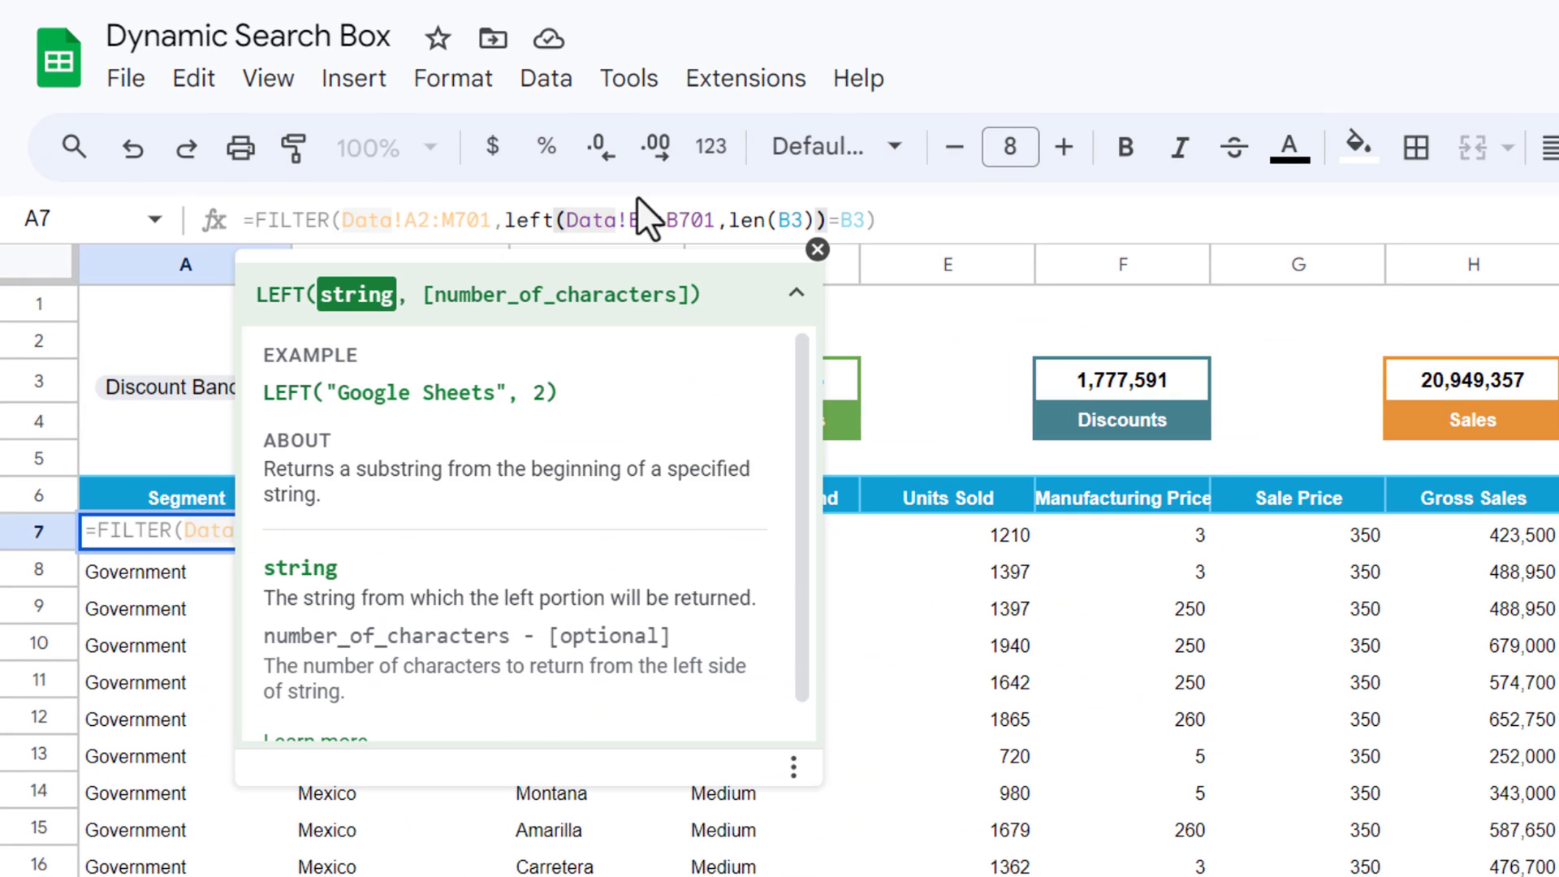
{"action": "type", "text": "cho"}
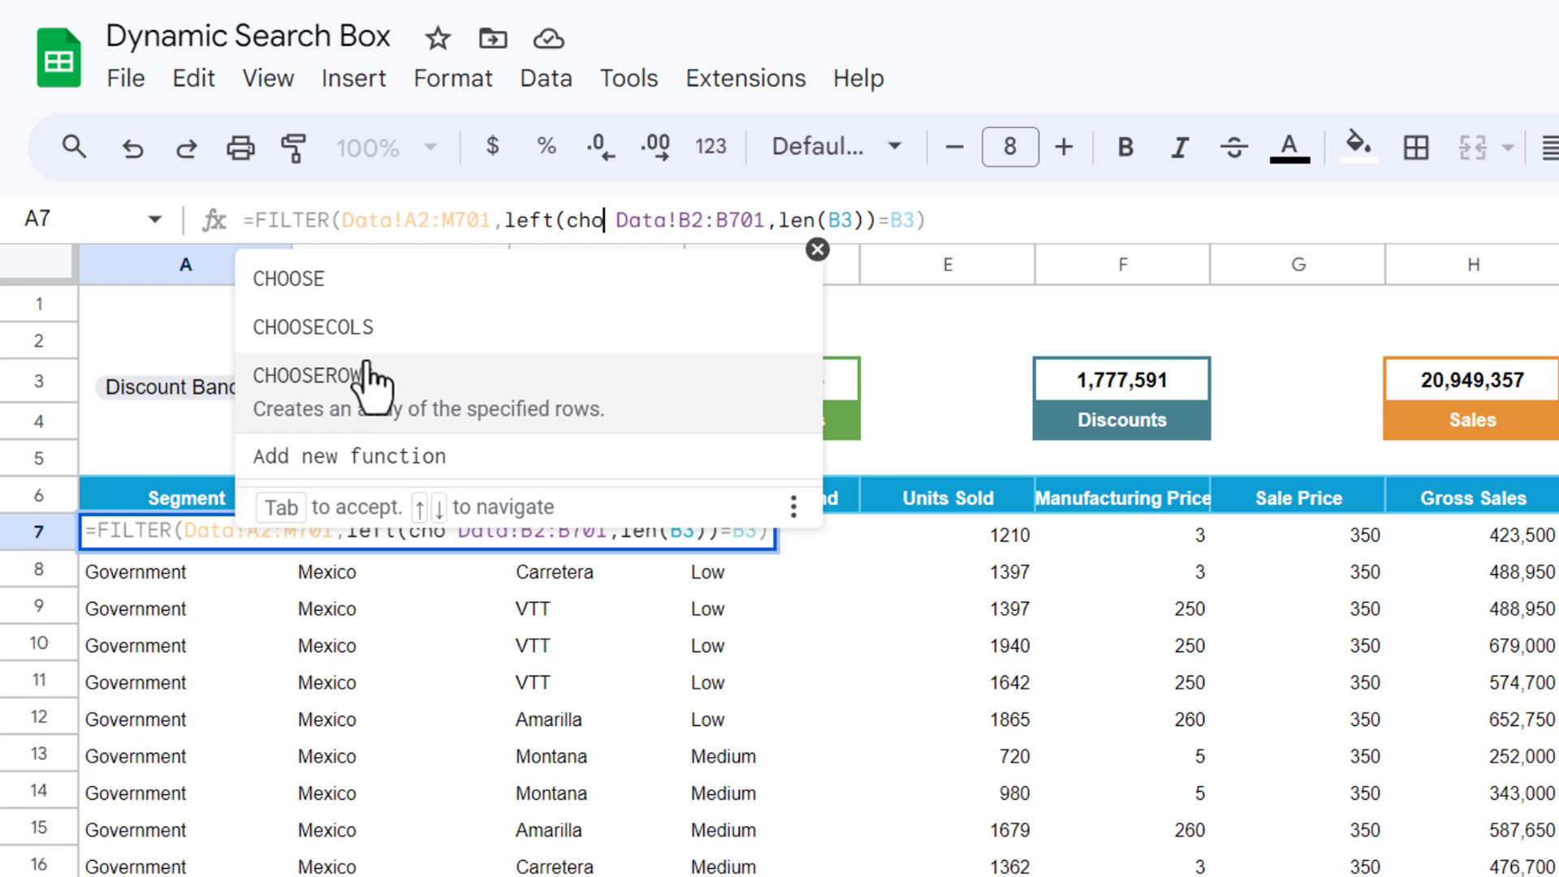
{"action": "left_click", "coordinate": [366, 322]}
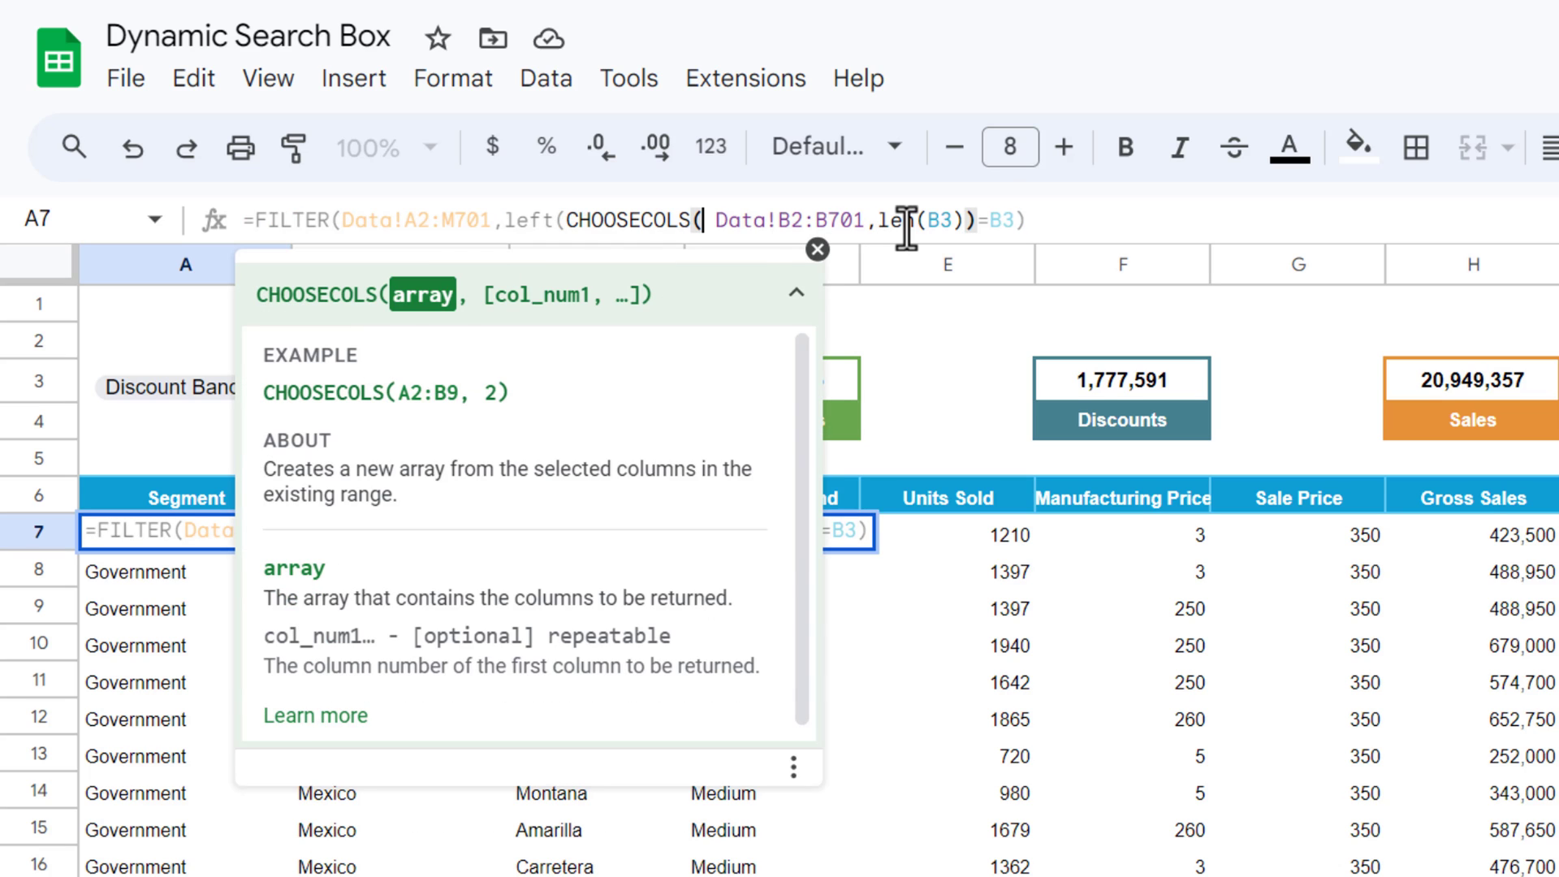
{"action": "key", "text": "Delete"}
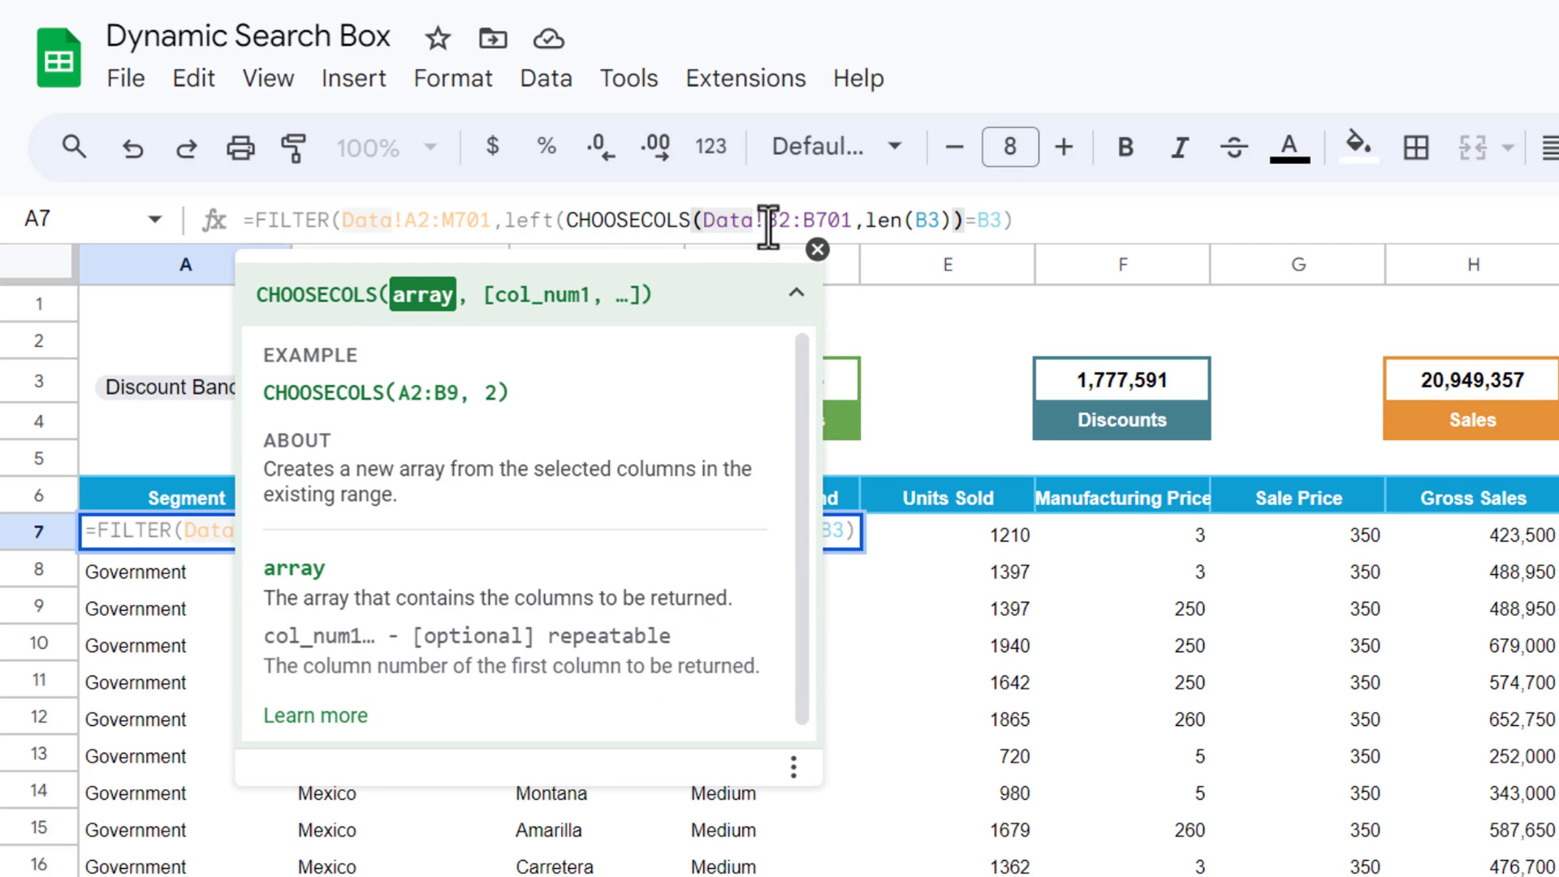
Change the range to Data!A2:D701, choose column 3, and commit the formula.
{"action": "left_click", "coordinate": [766, 220]}
{"action": "key", "text": "shift+Right"}
{"action": "type", "text": "A"}
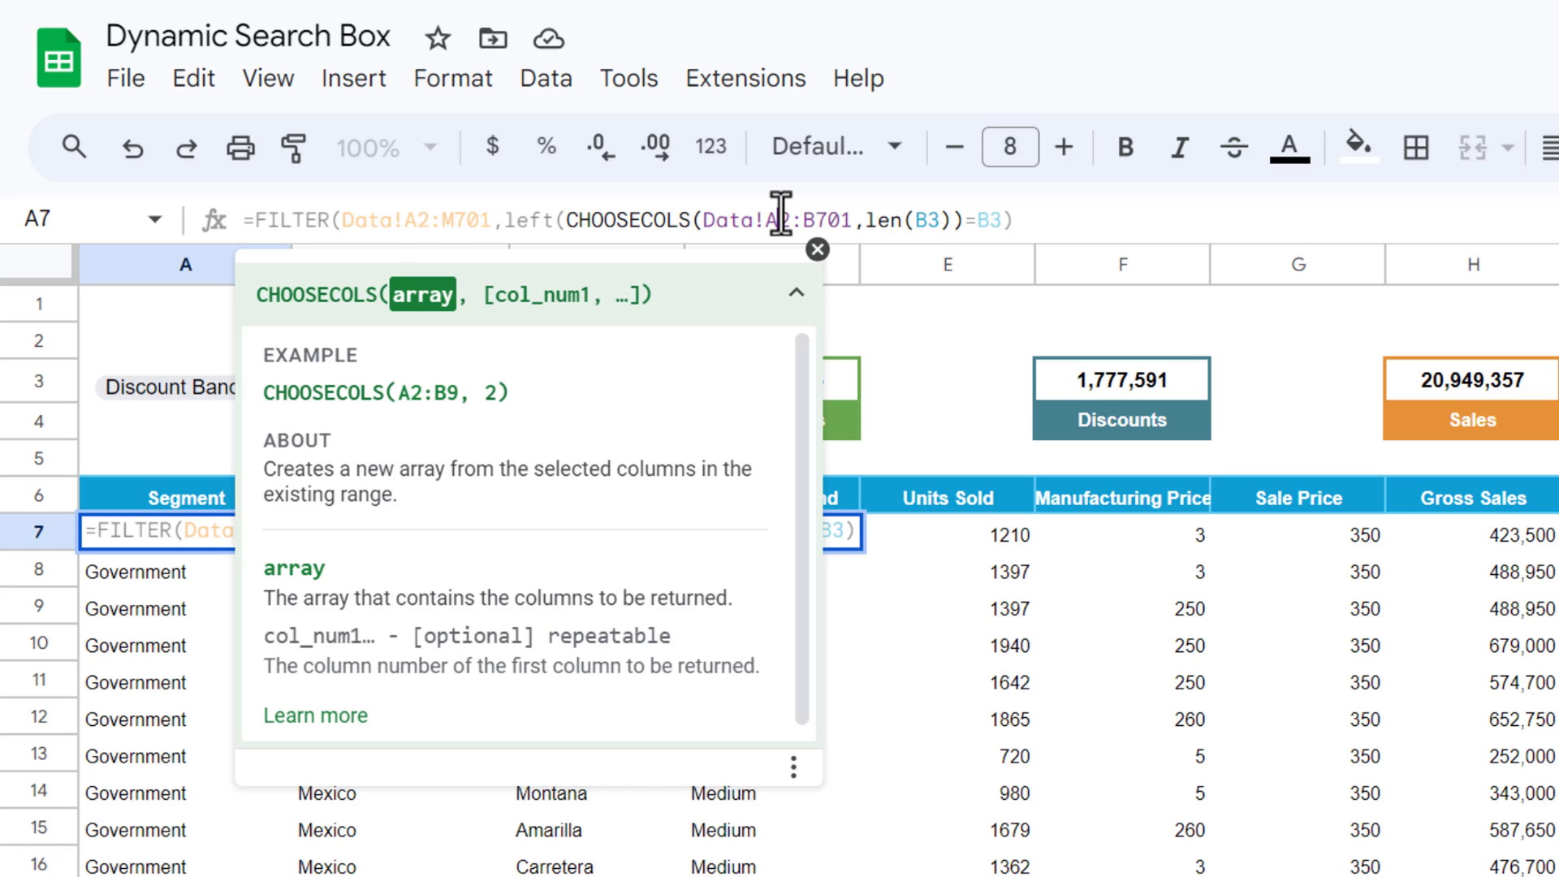
{"action": "key", "text": "Right"}
{"action": "key", "text": "Right"}
{"action": "key", "text": "shift+Right"}
{"action": "type", "text": "D"}
{"action": "key", "text": "Right"}
{"action": "key", "text": "Right"}
{"action": "key", "text": "Right"}
{"action": "type", "text": ","}
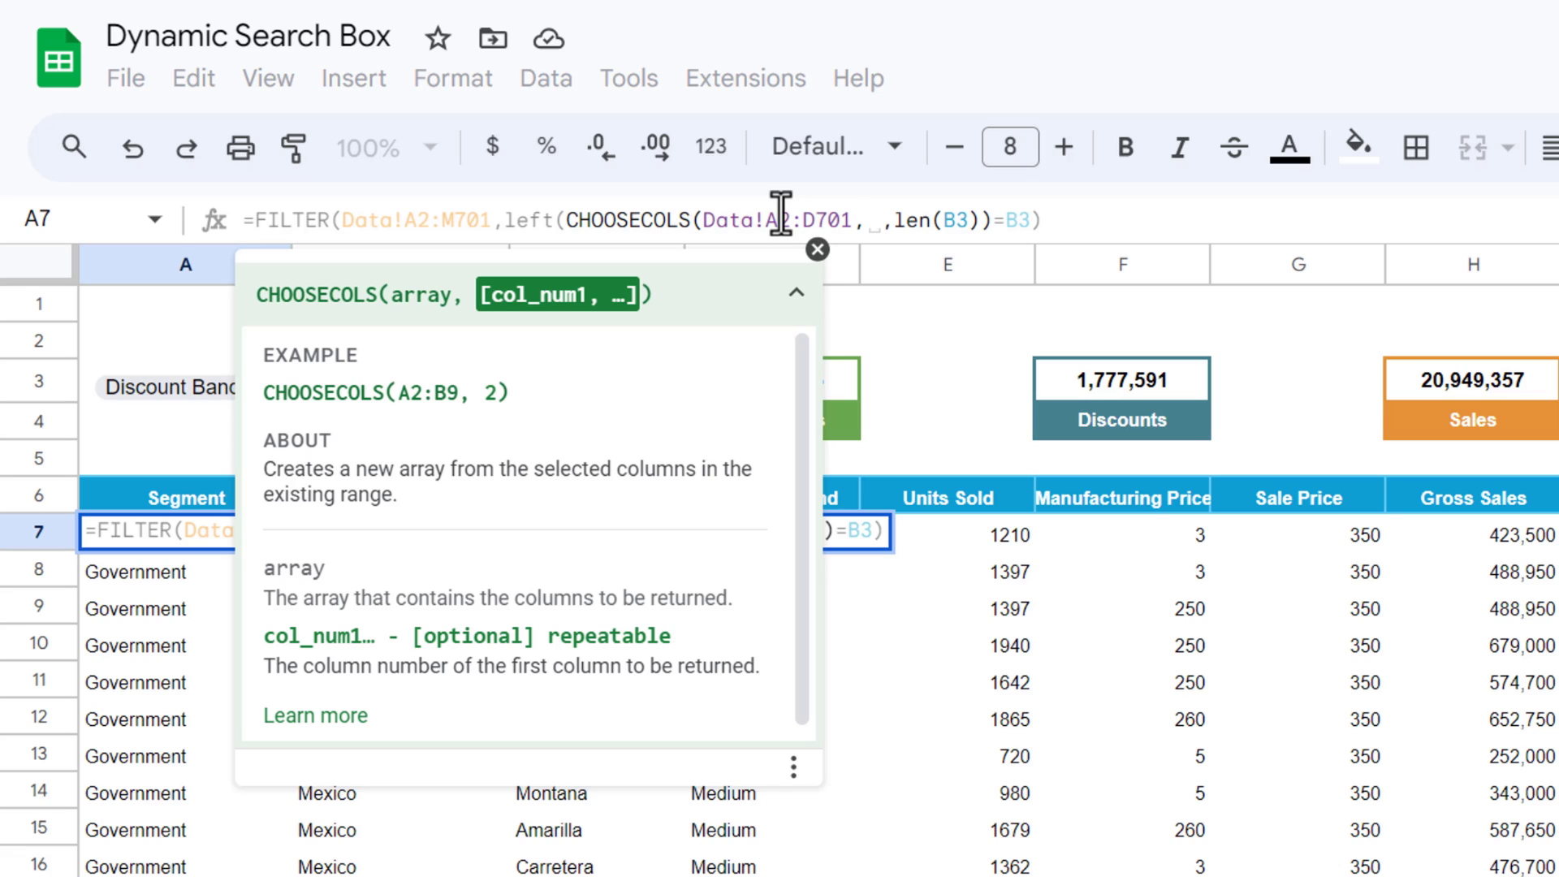
{"action": "type", "text": "3"}
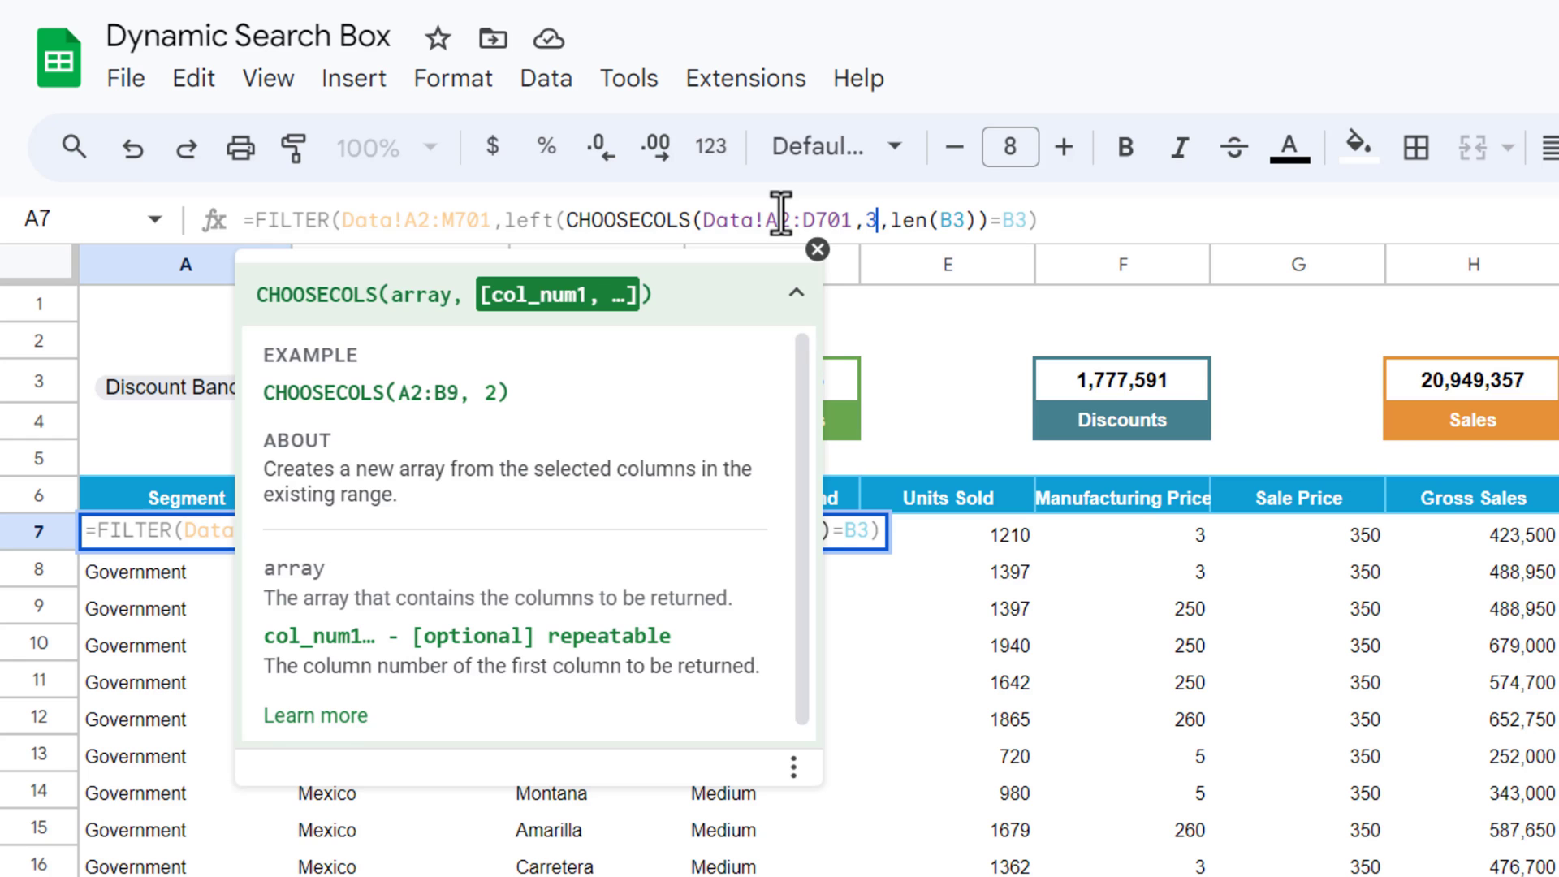
{"action": "type", "text": ")"}
{"action": "key", "text": "Return"}
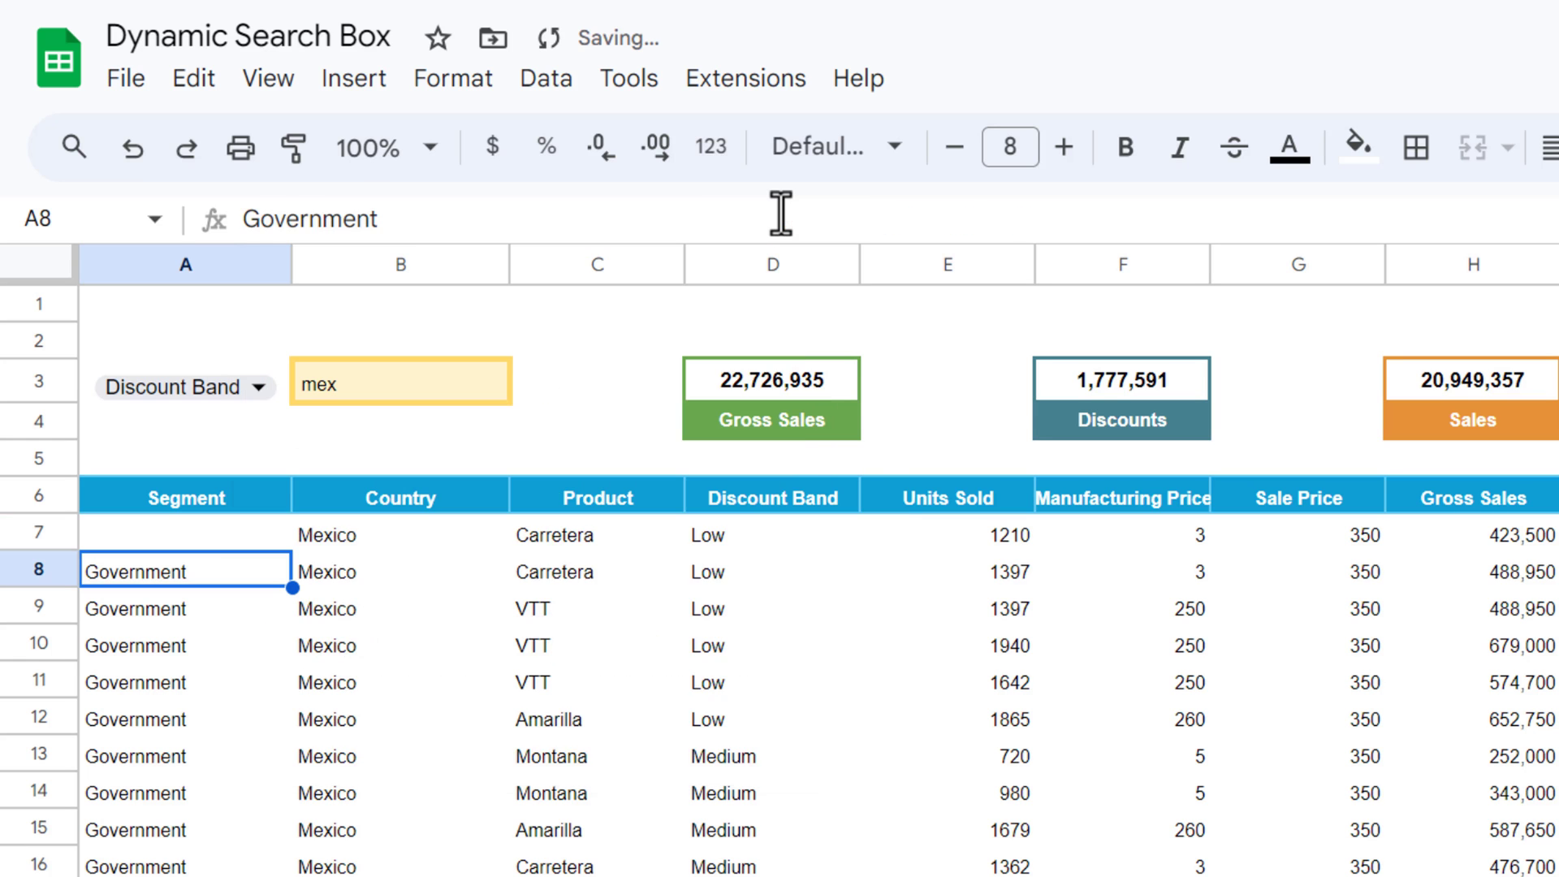
Search Am to show Amarilla product rows, then Fra, which finds nothing.
{"action": "key", "text": "Up"}
{"action": "key", "text": "Up"}
{"action": "key", "text": "Up"}
{"action": "key", "text": "Up"}
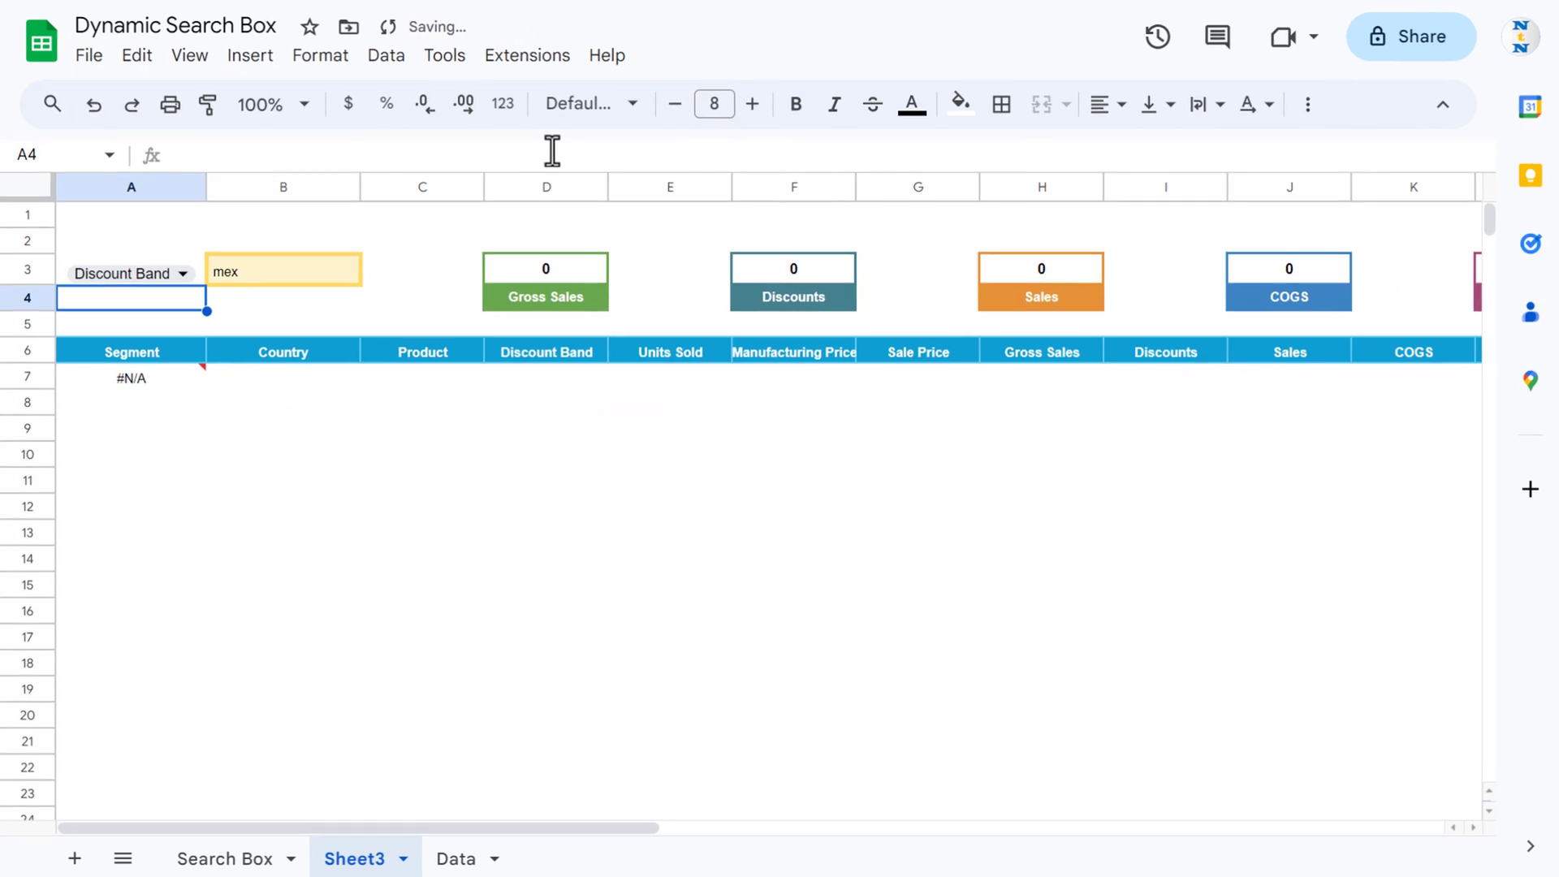
{"action": "key", "text": "Up"}
{"action": "key", "text": "Right"}
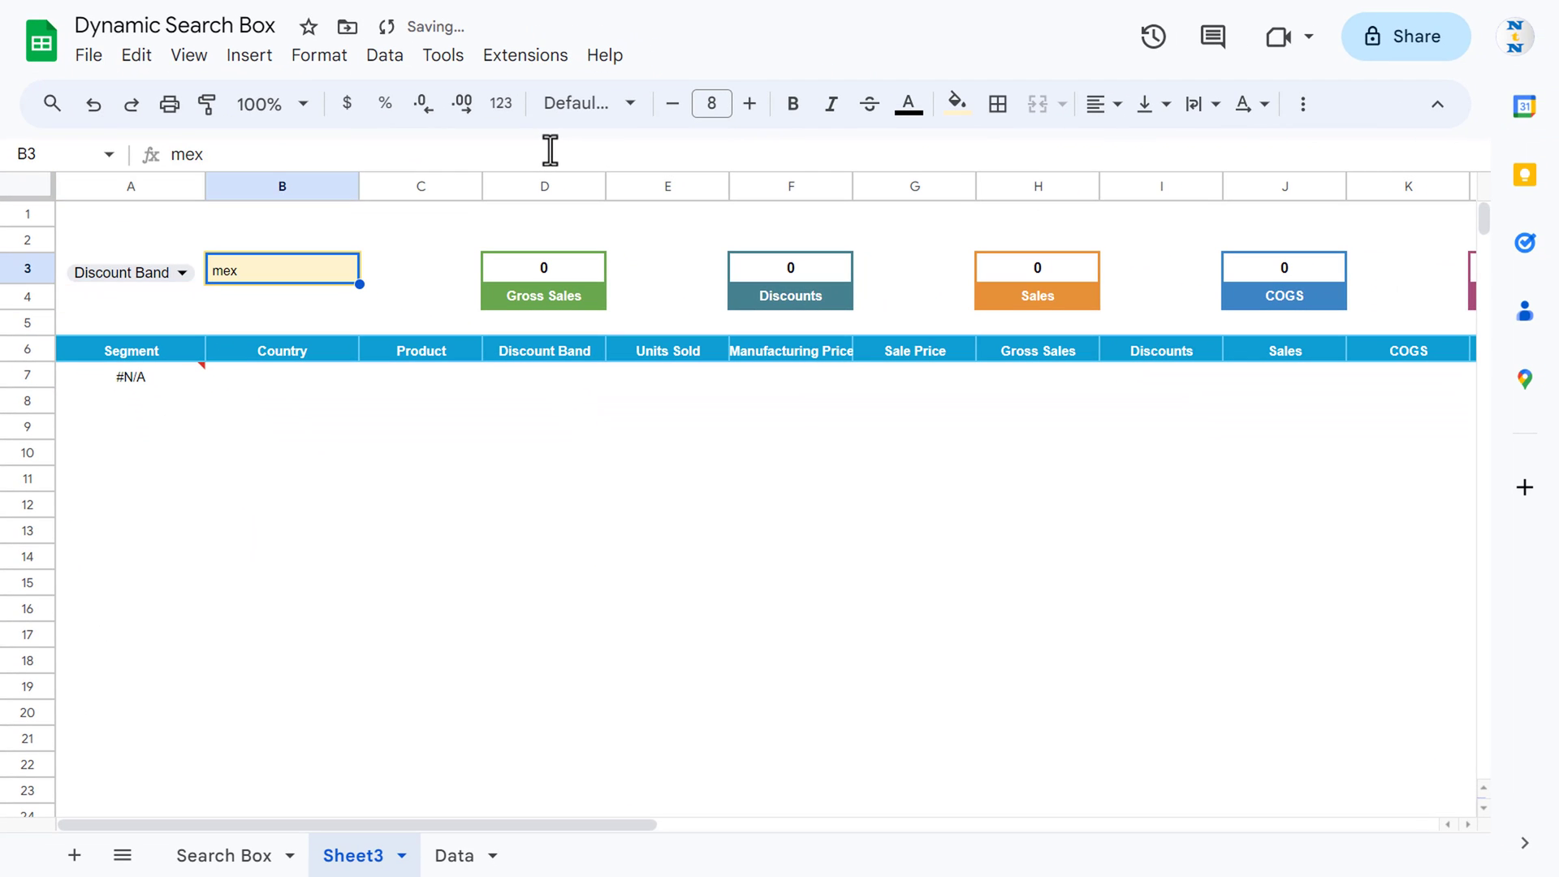
{"action": "key", "text": "Delete"}
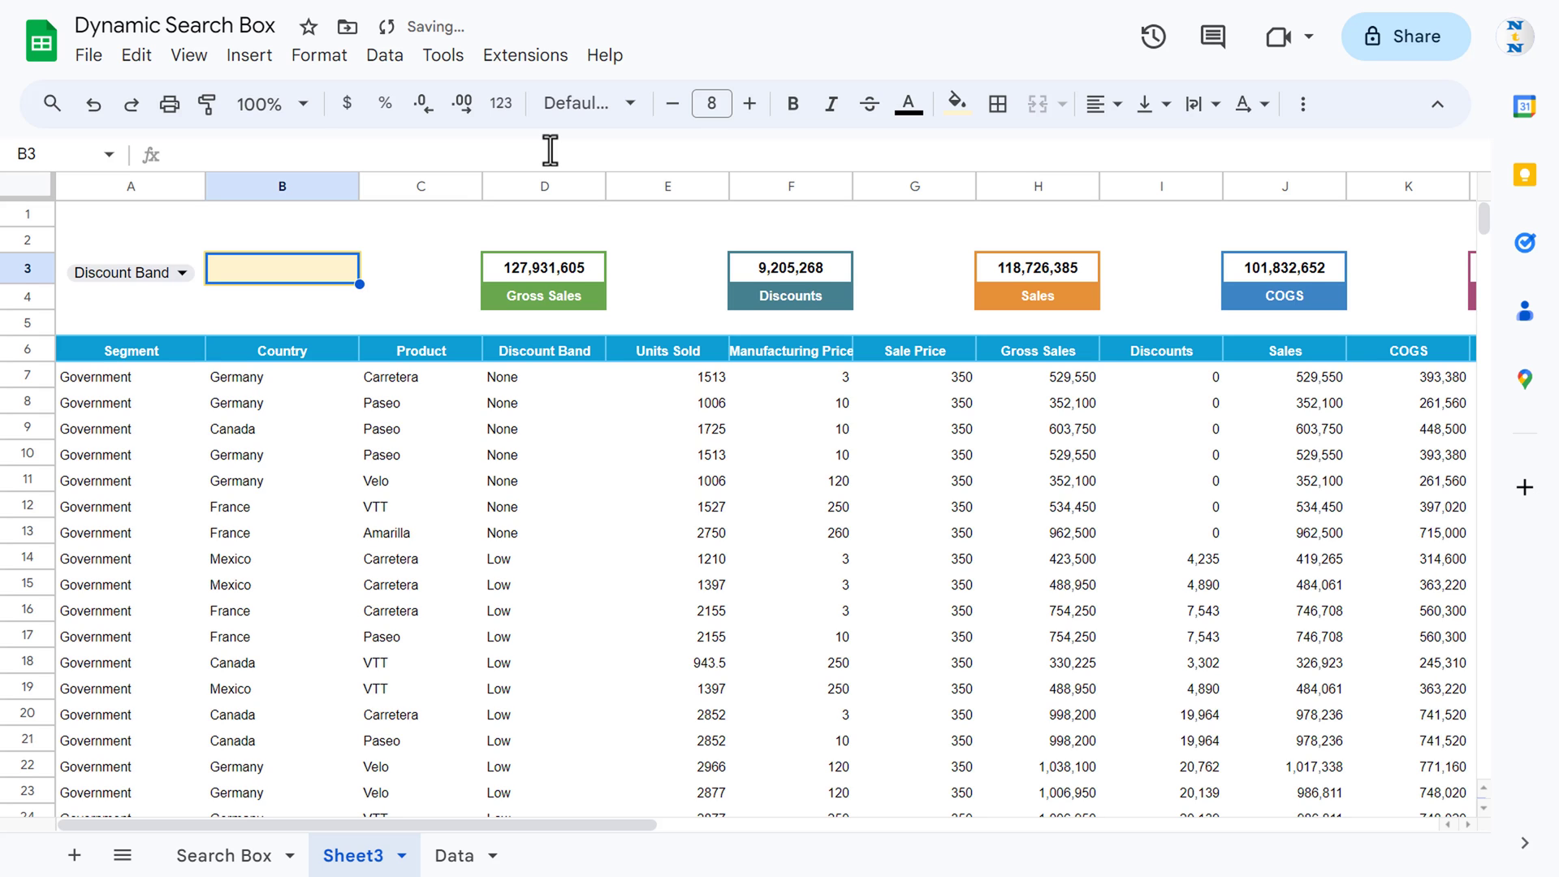
{"action": "type", "text": "Am"}
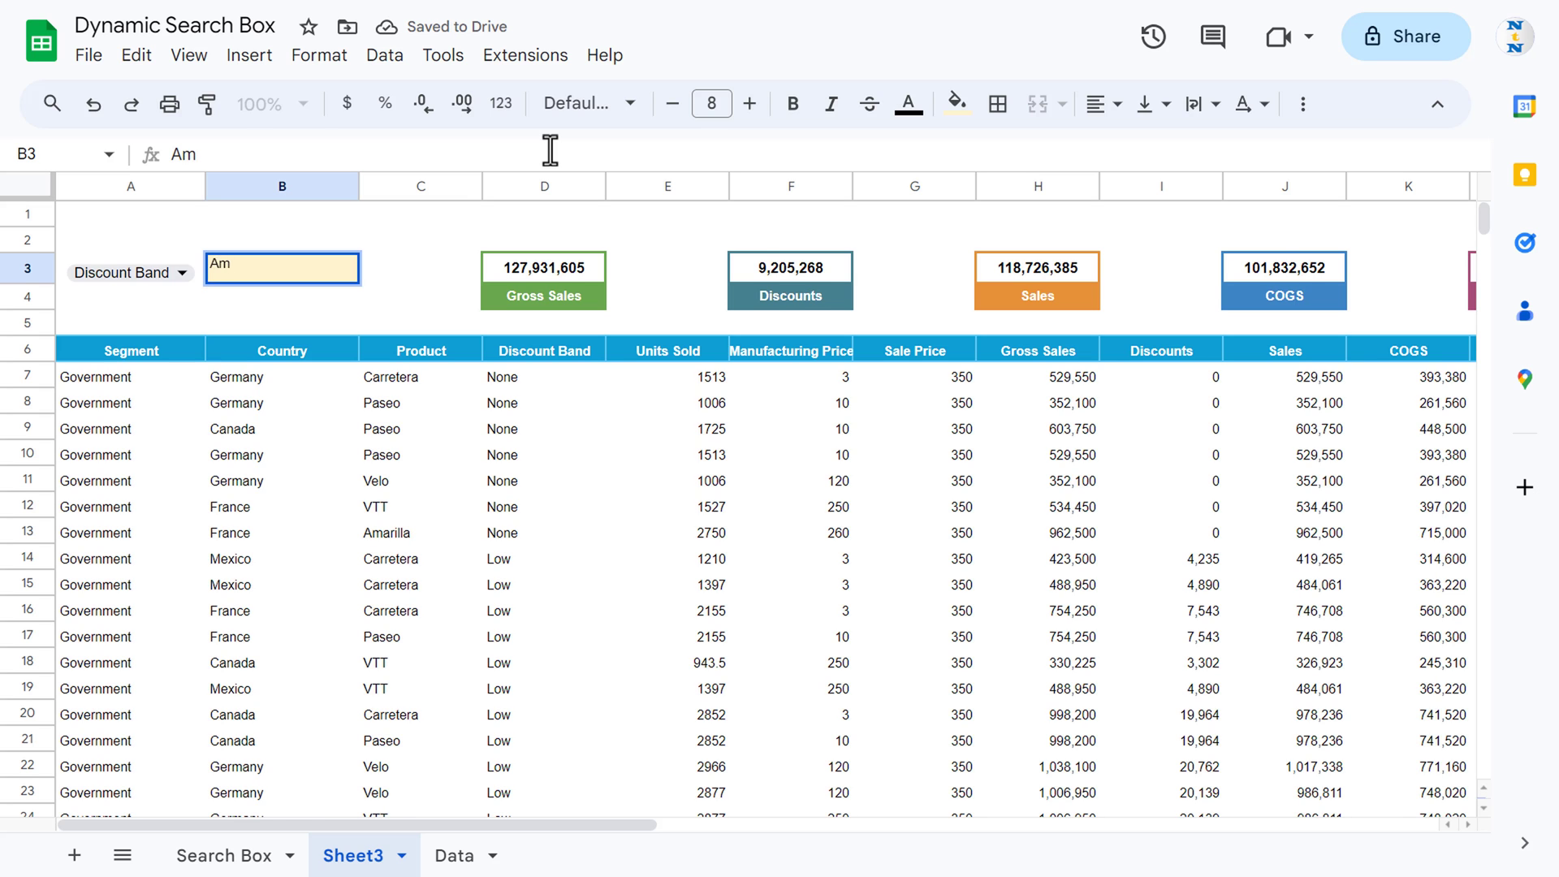
{"action": "key", "text": "Return"}
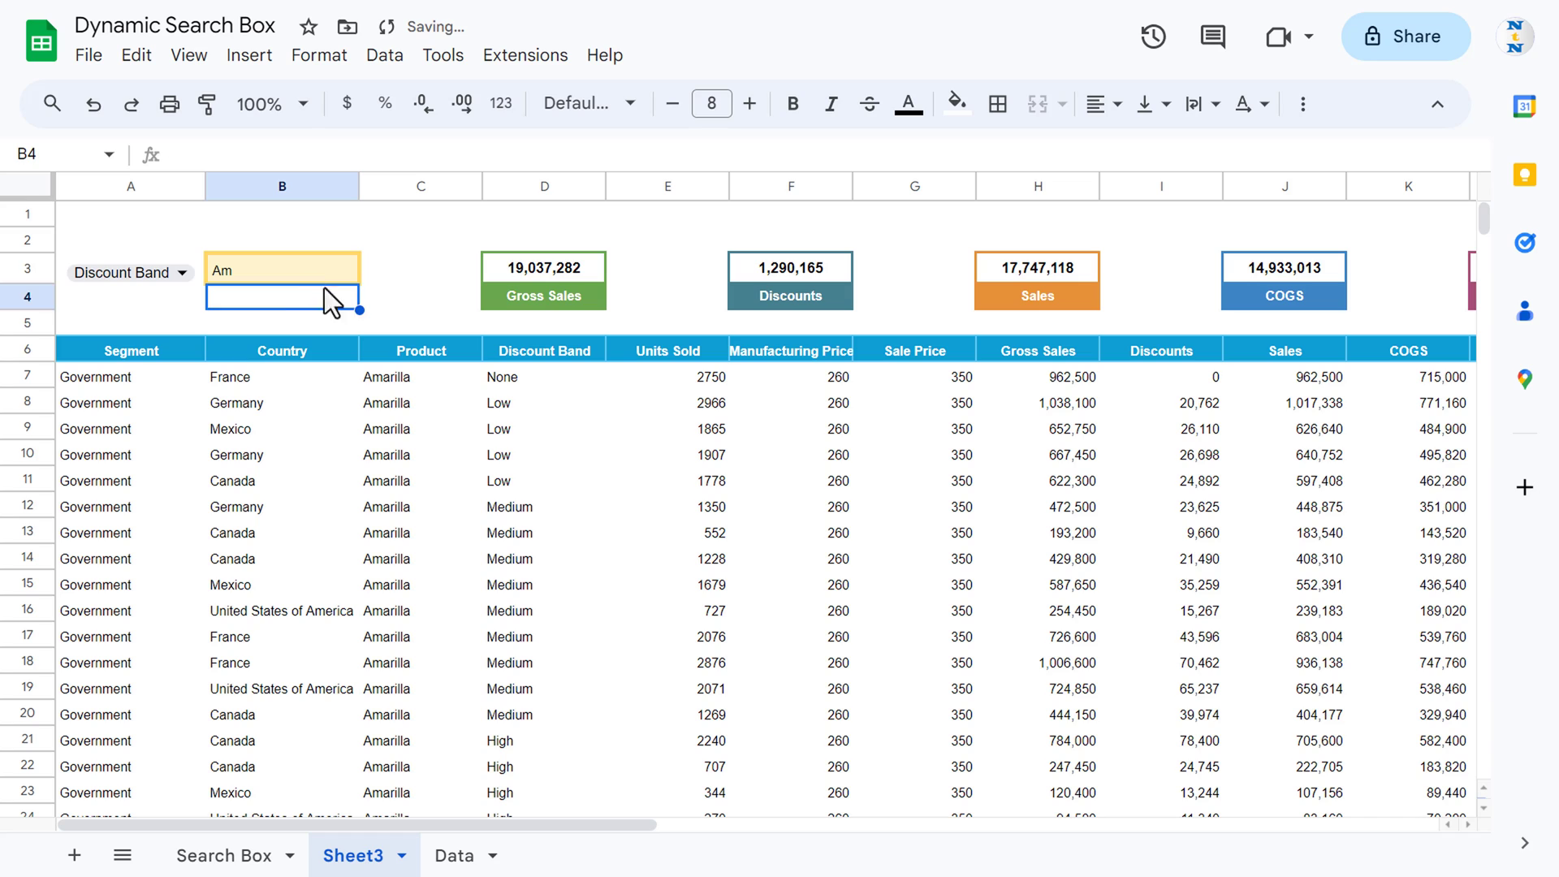
{"action": "key", "text": "Up"}
{"action": "type", "text": "Fra"}
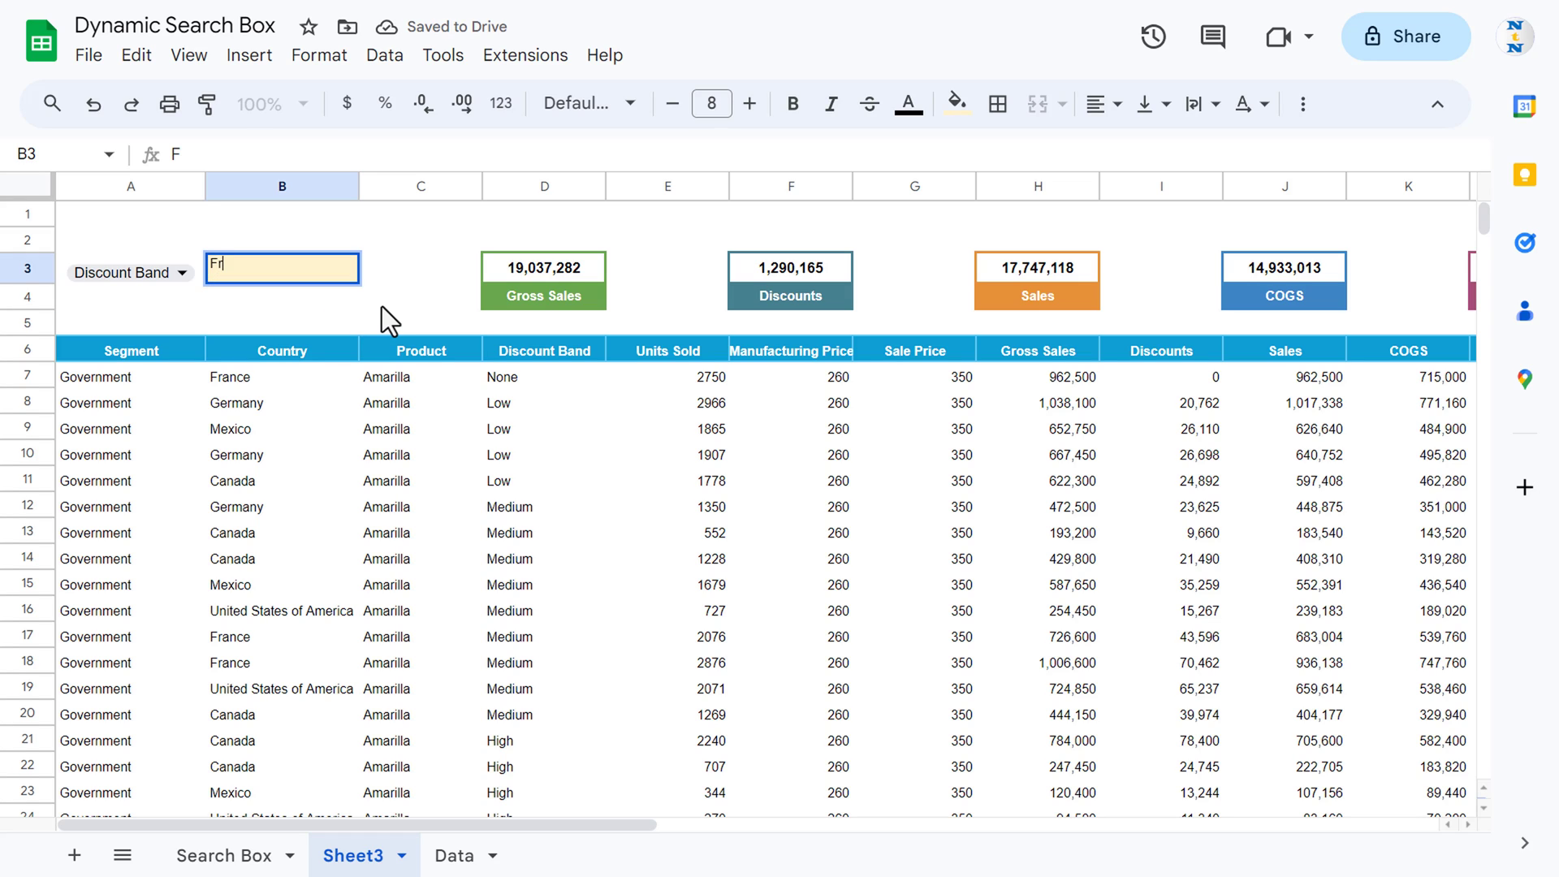
{"action": "key", "text": "Return"}
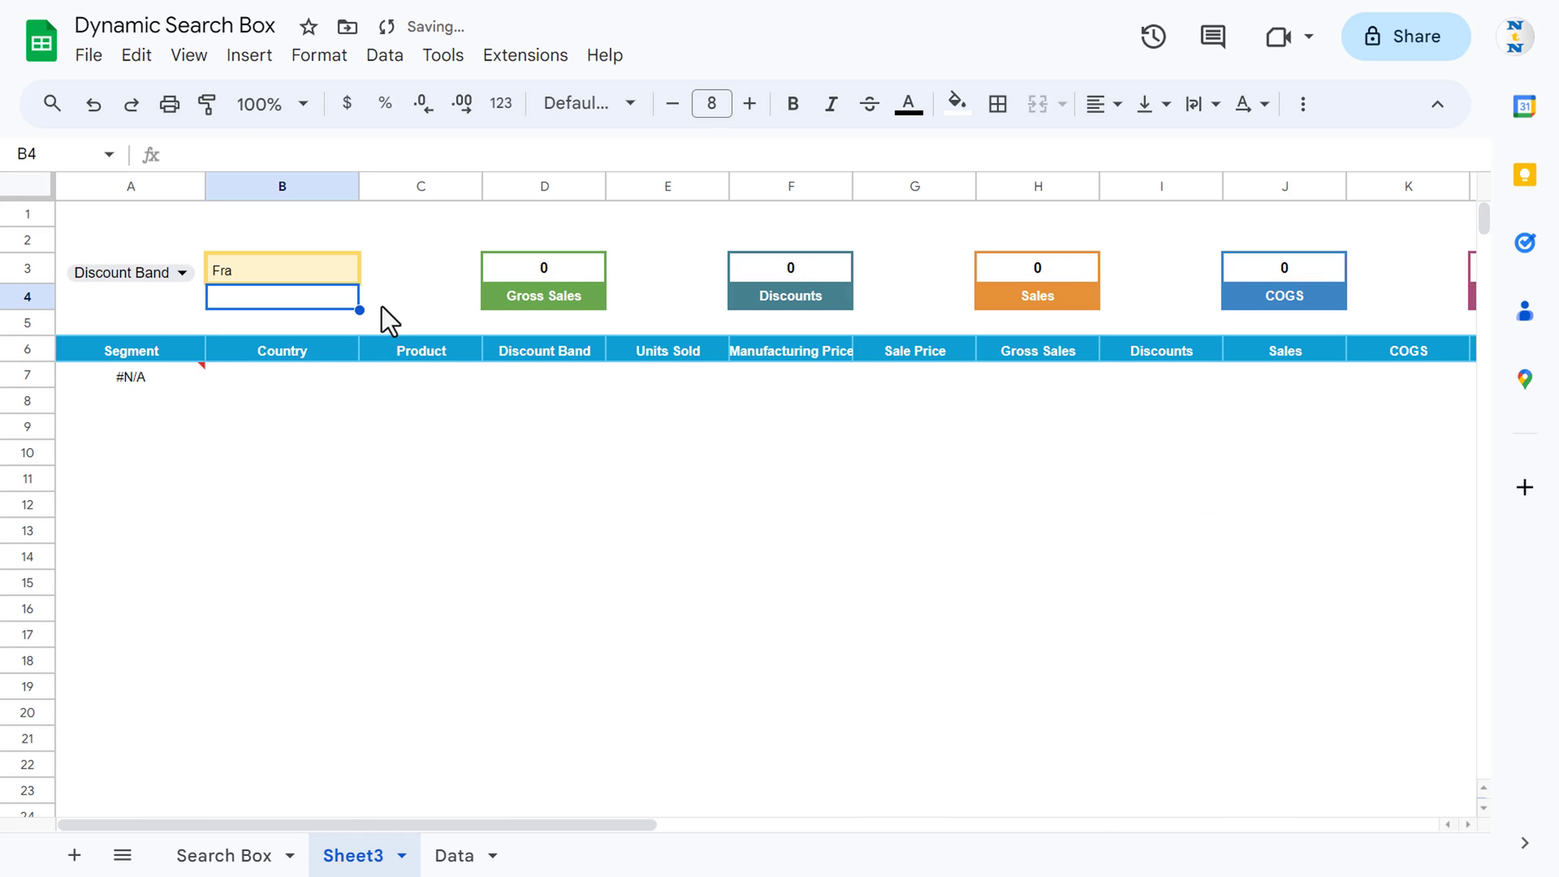
Clear the search to show all rows and select the headers A6:D6.
{"action": "key", "text": "Down"}
{"action": "key", "text": "Down"}
{"action": "key", "text": "Left"}
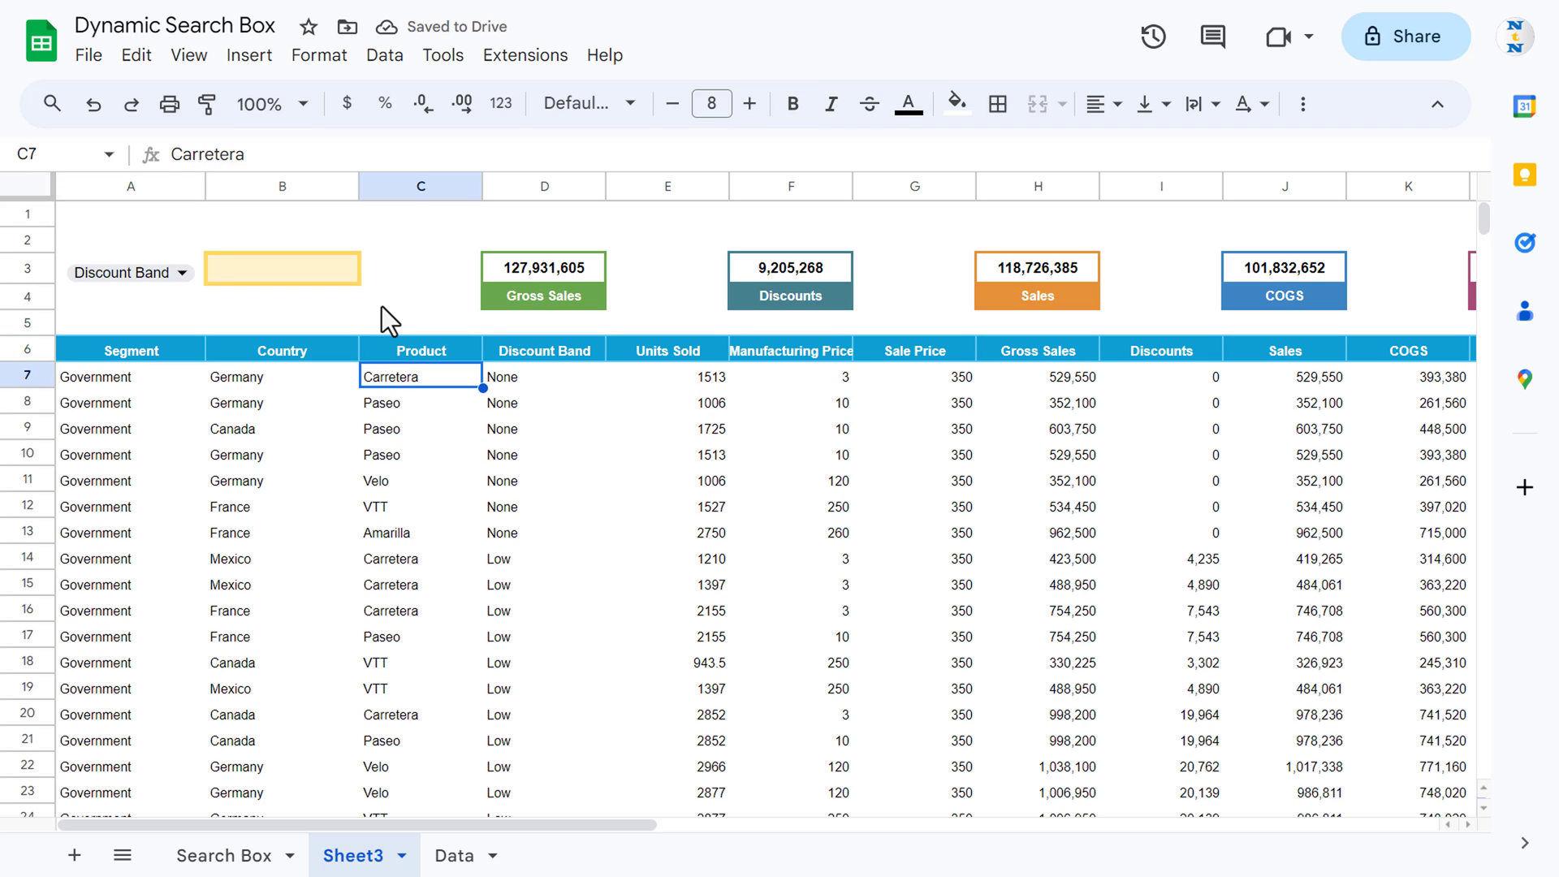
{"action": "key", "text": "Left"}
{"action": "key", "text": "Left"}
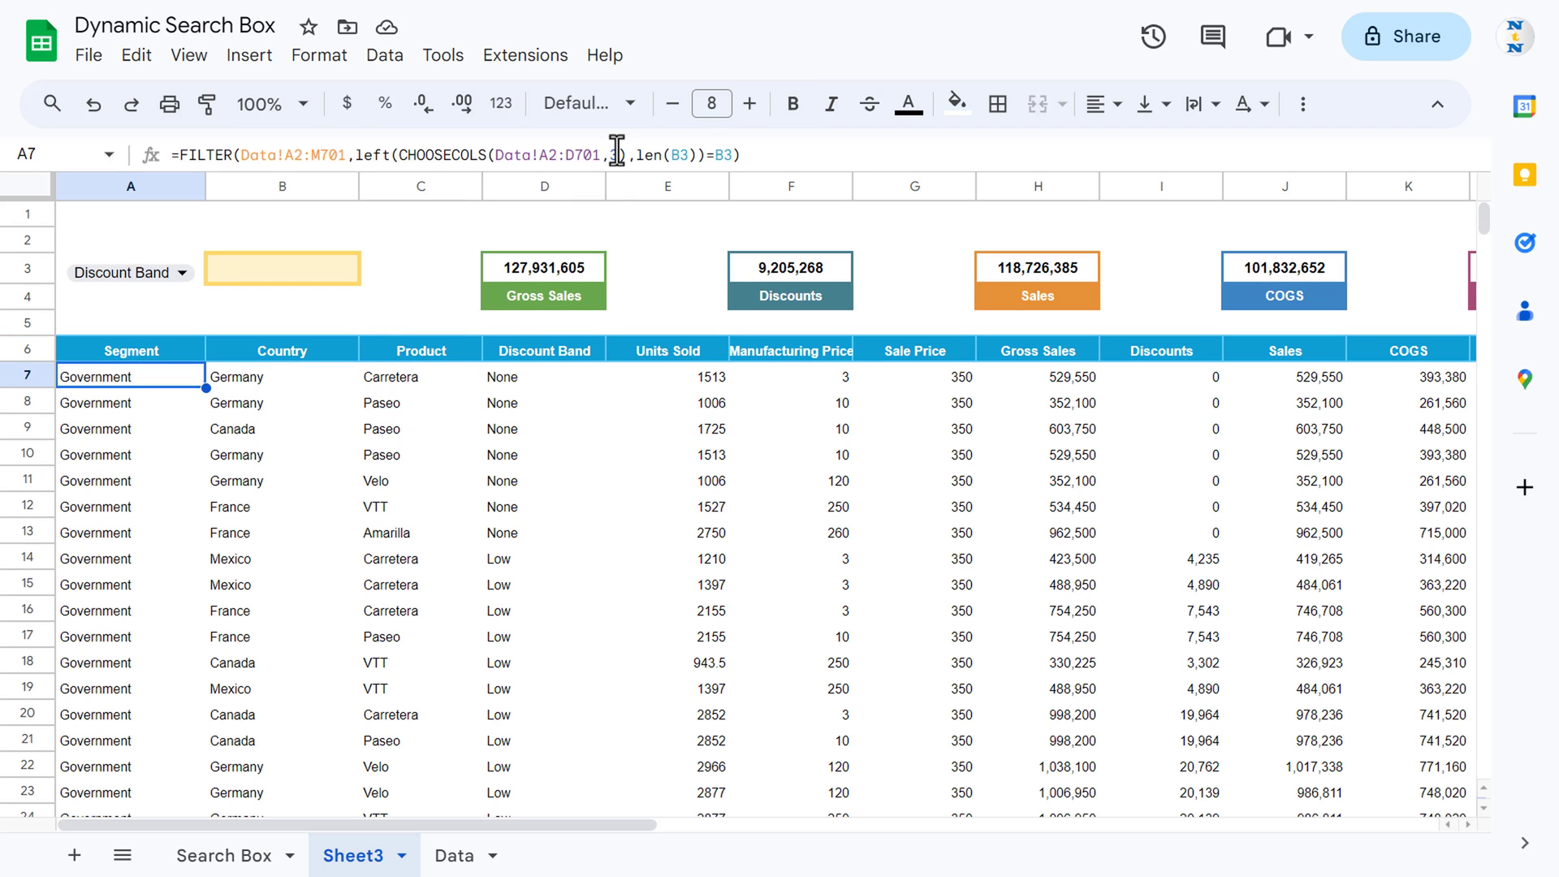
{"action": "left_click_drag", "start_coordinate": [151, 353], "coordinate": [568, 343]}
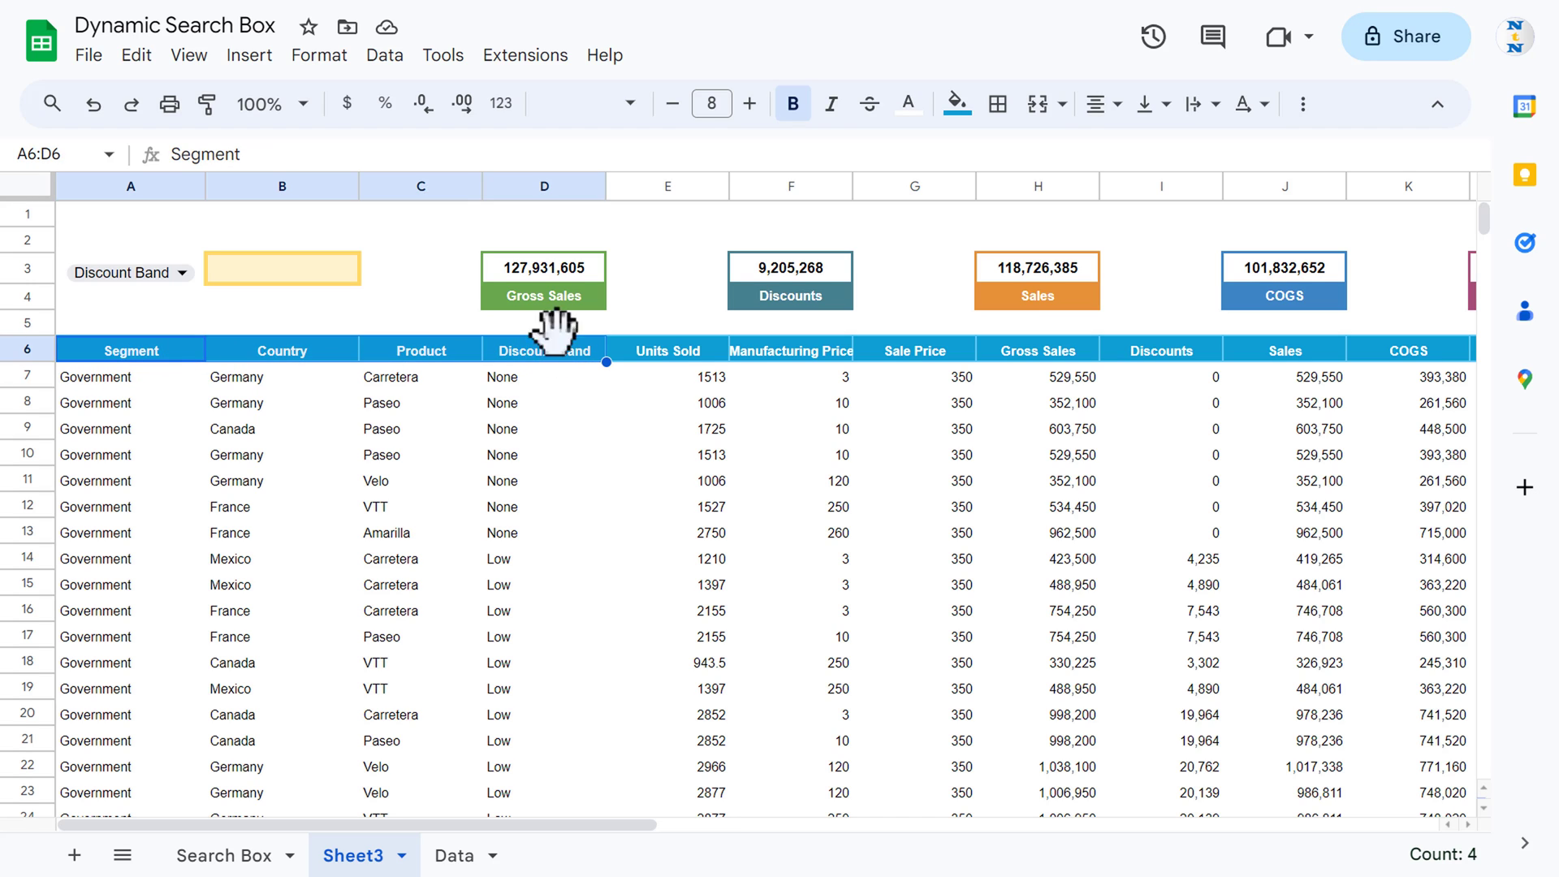
Replace CHOOSECOLS's fixed column 3 with MATCH(A3,6:6,0) and commit the A7 formula.
{"action": "left_click", "coordinate": [112, 380]}
{"action": "double_click", "coordinate": [611, 154]}
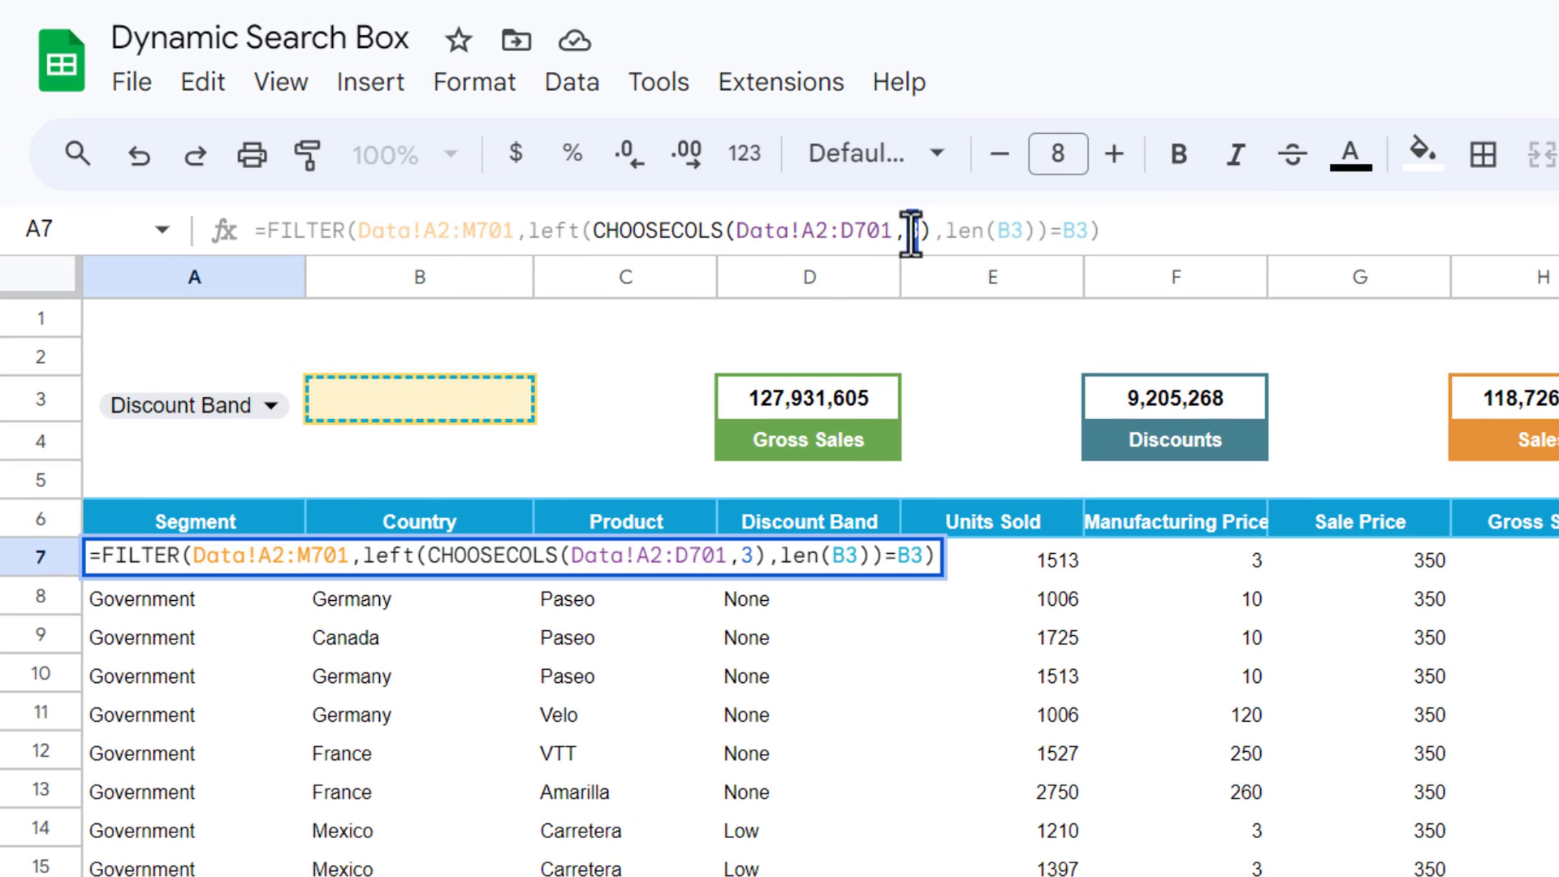
{"action": "key", "text": "BackSpace"}
{"action": "type", "text": "mat"}
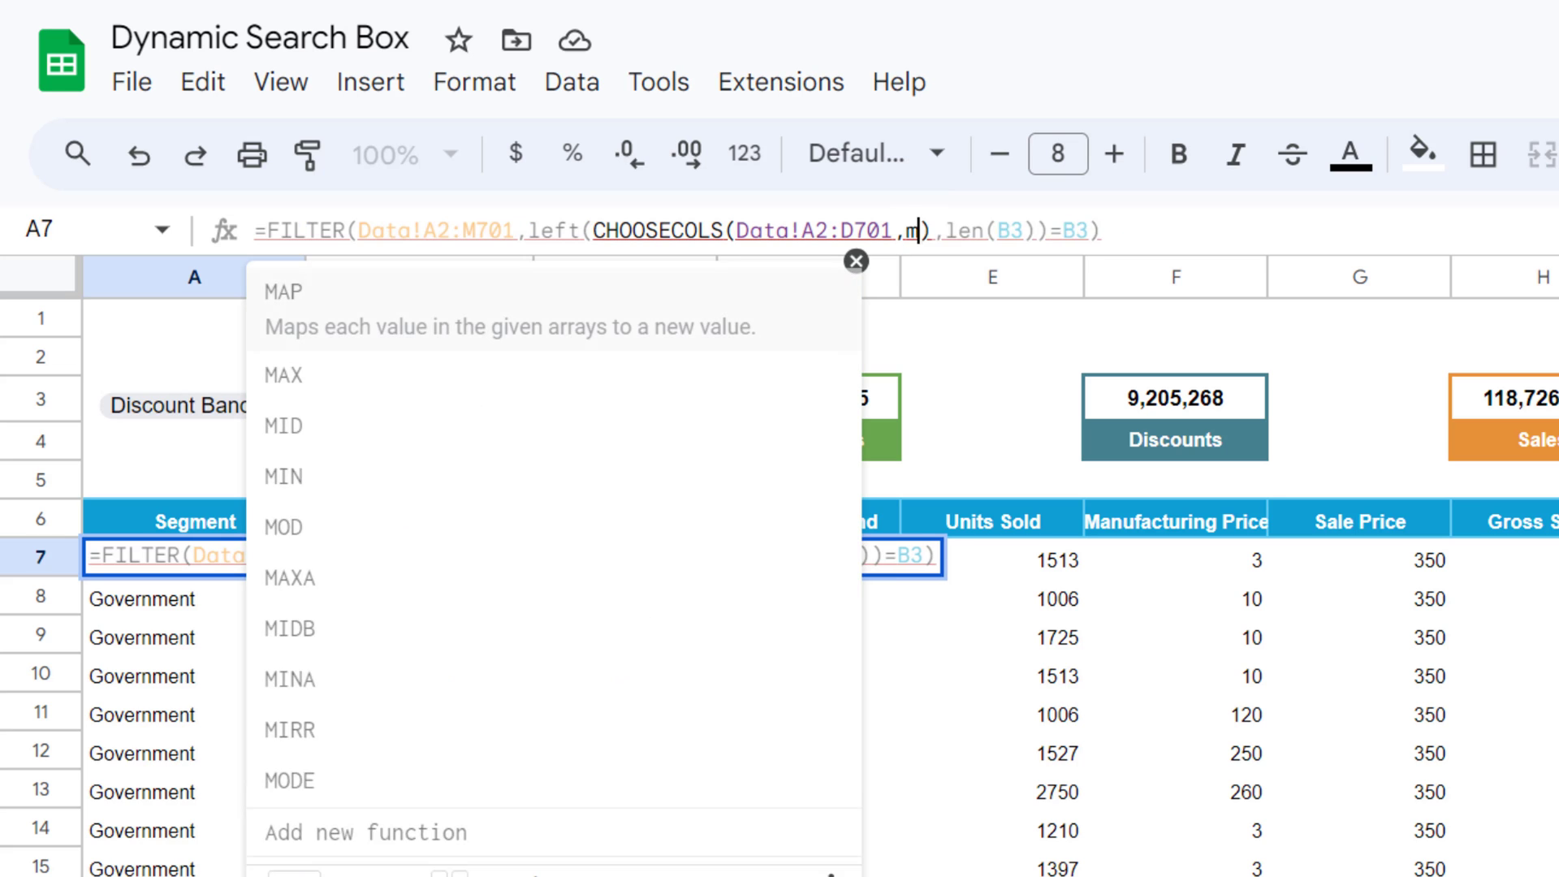
{"action": "key", "text": "Tab"}
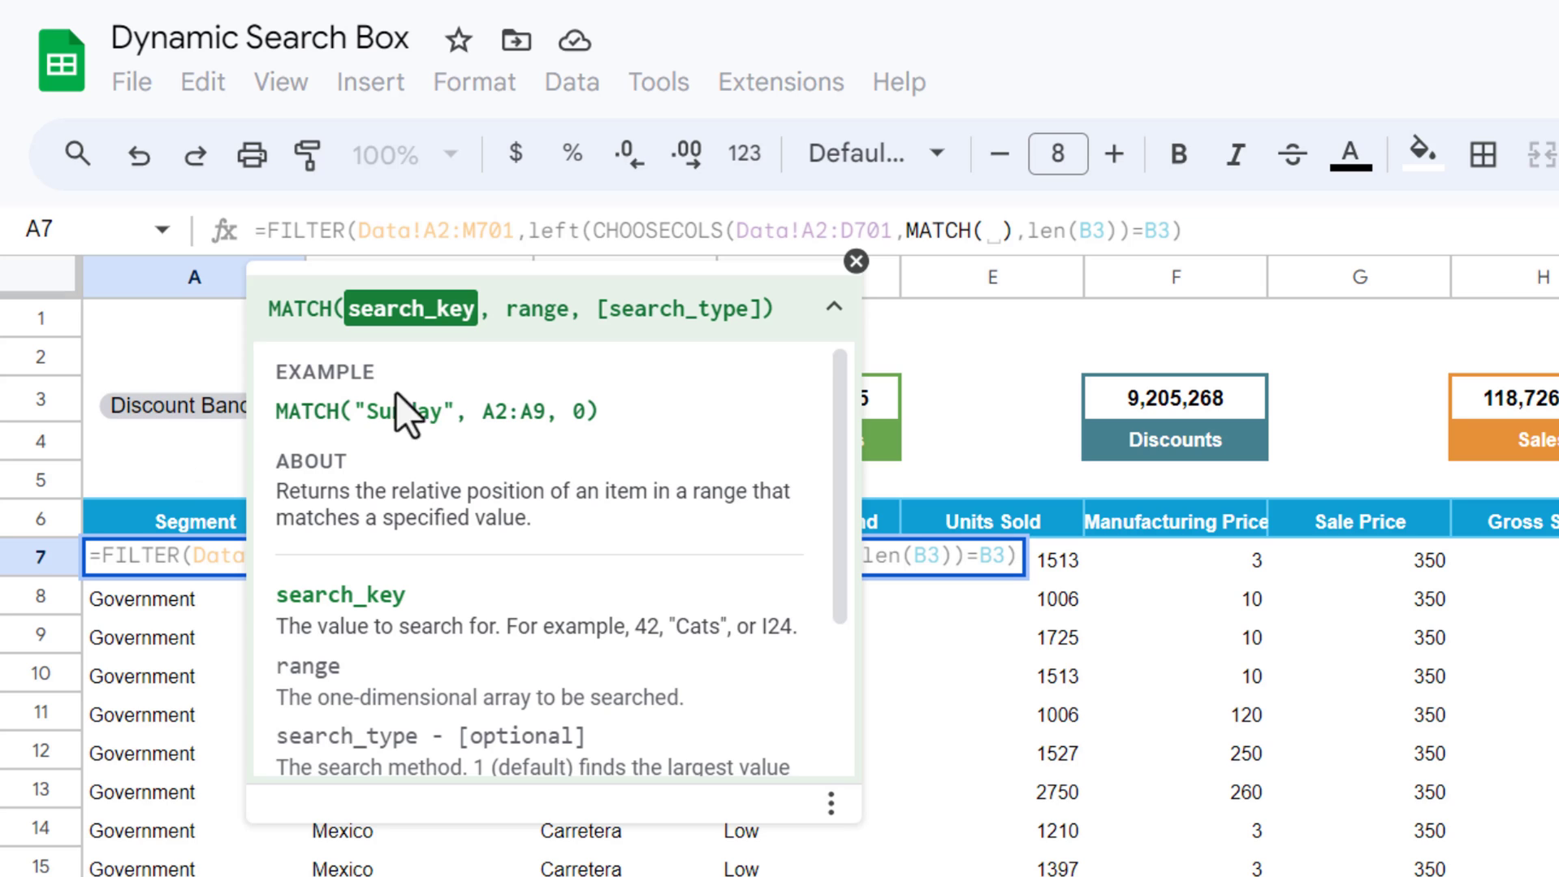
{"action": "type", "text": "a3"}
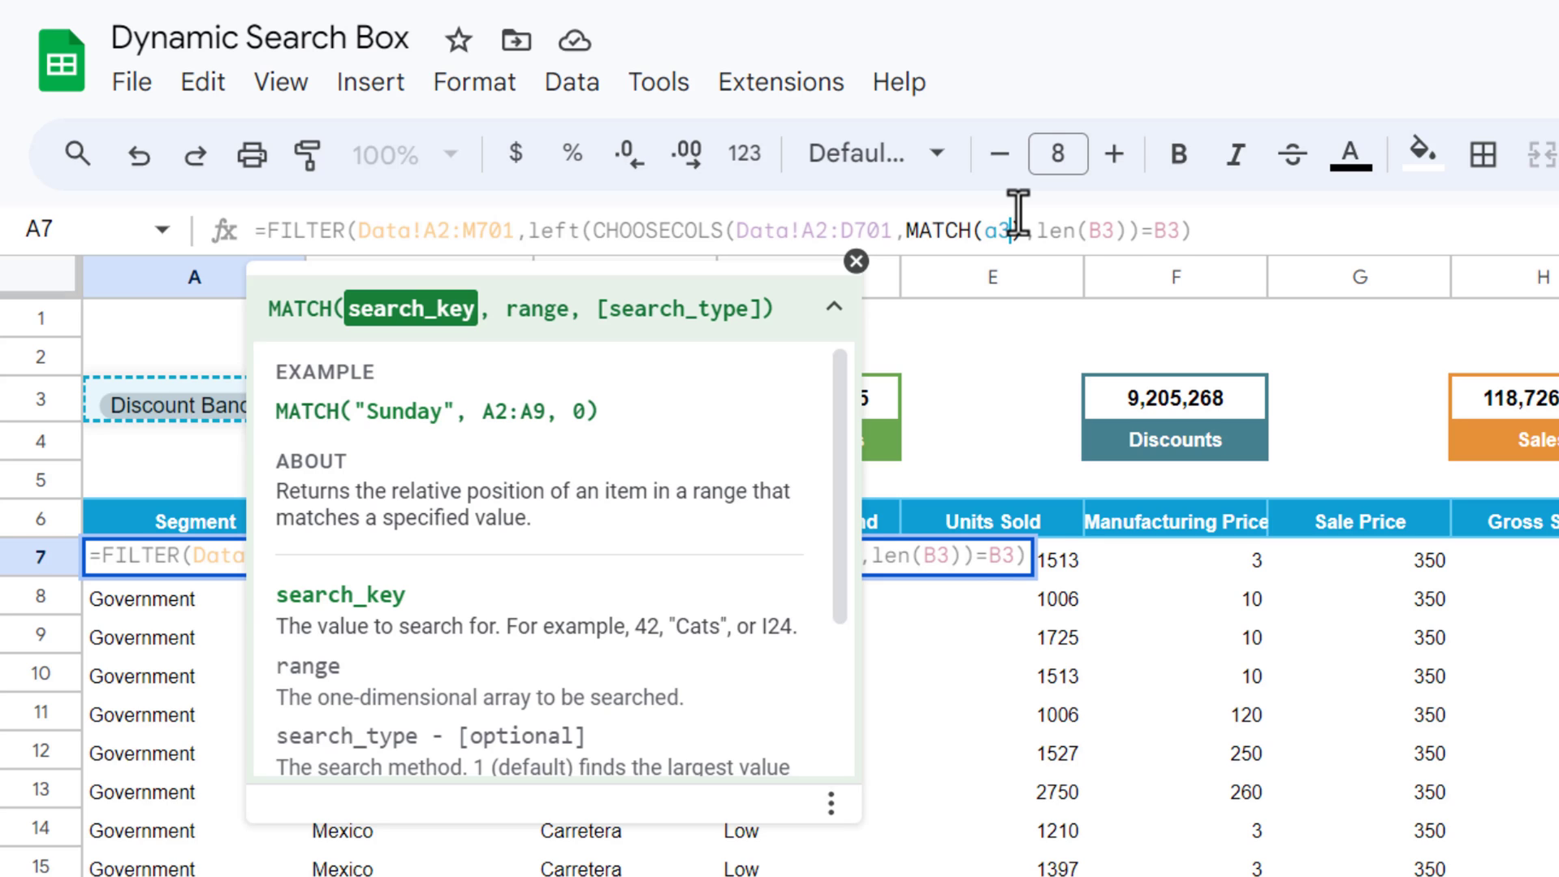
{"action": "type", "text": ","}
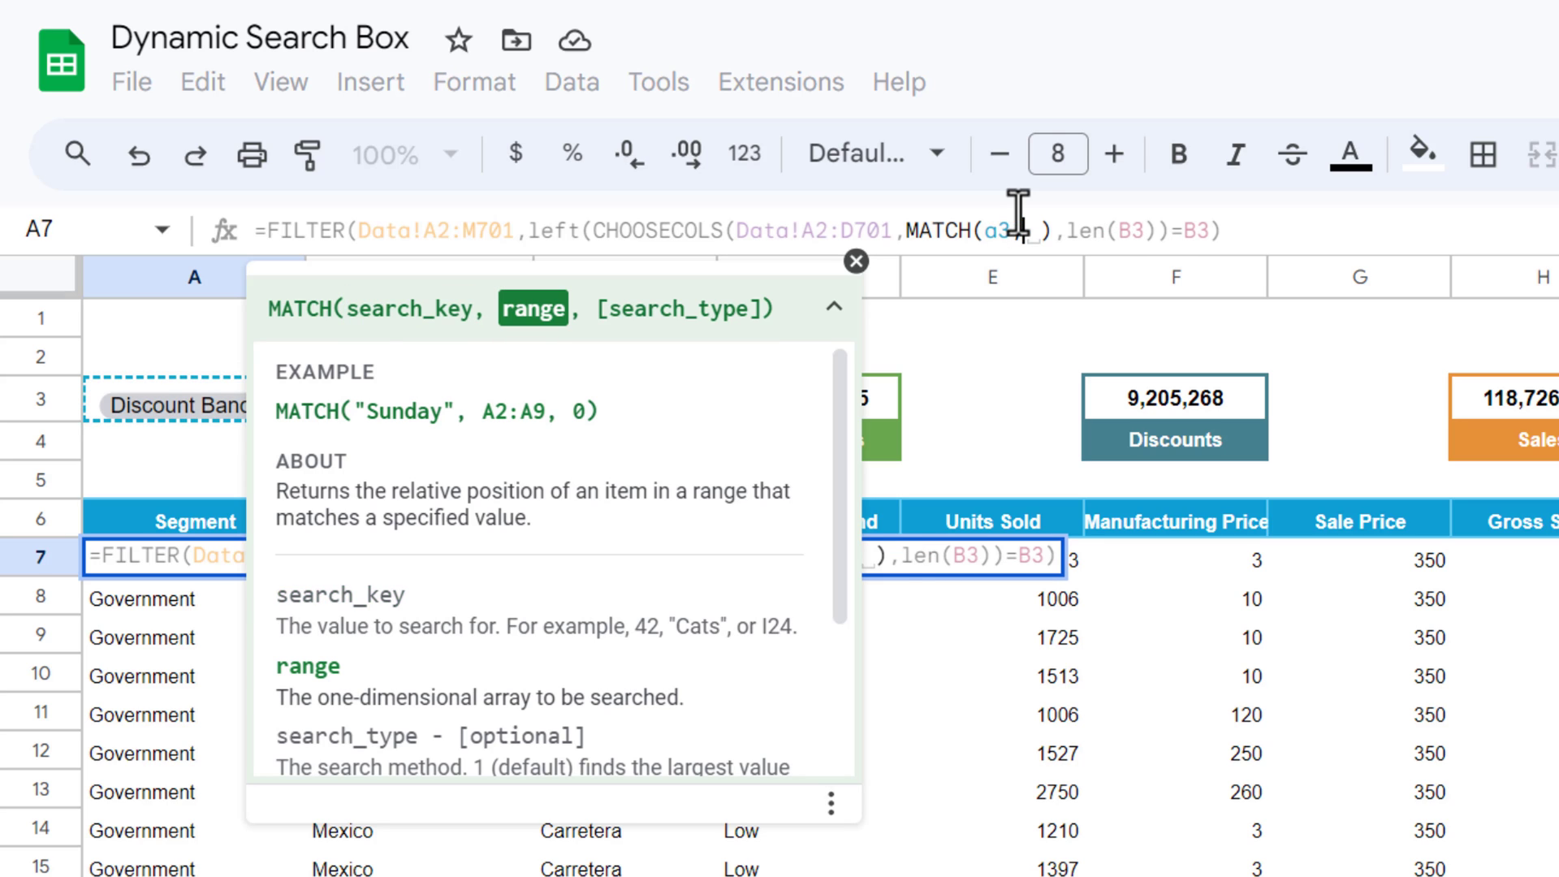
{"action": "left_click", "coordinate": [52, 519]}
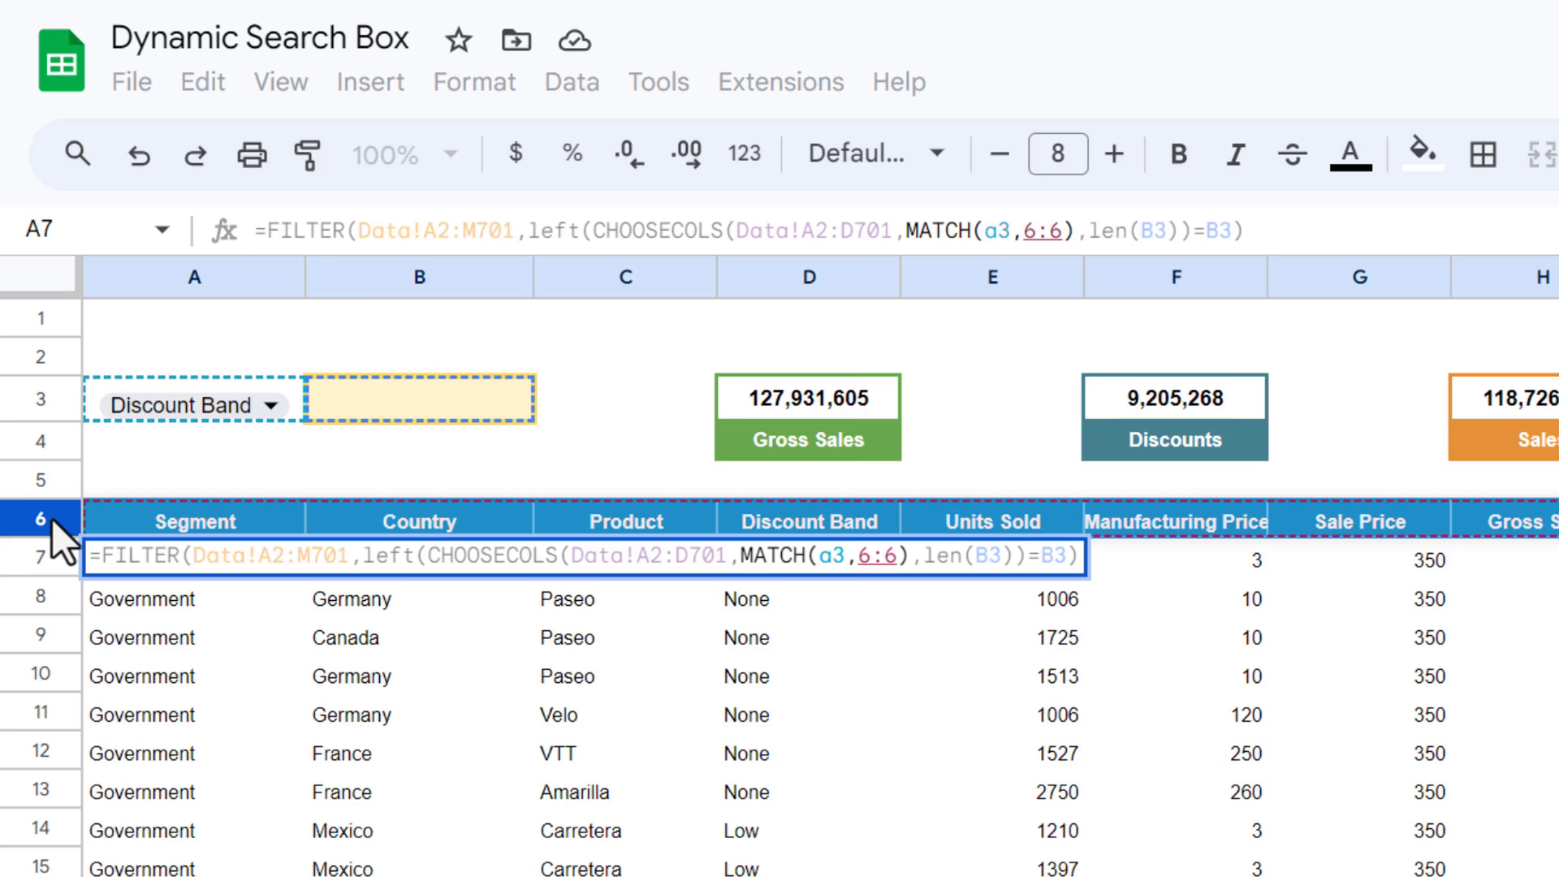
{"action": "type", "text": ",0"}
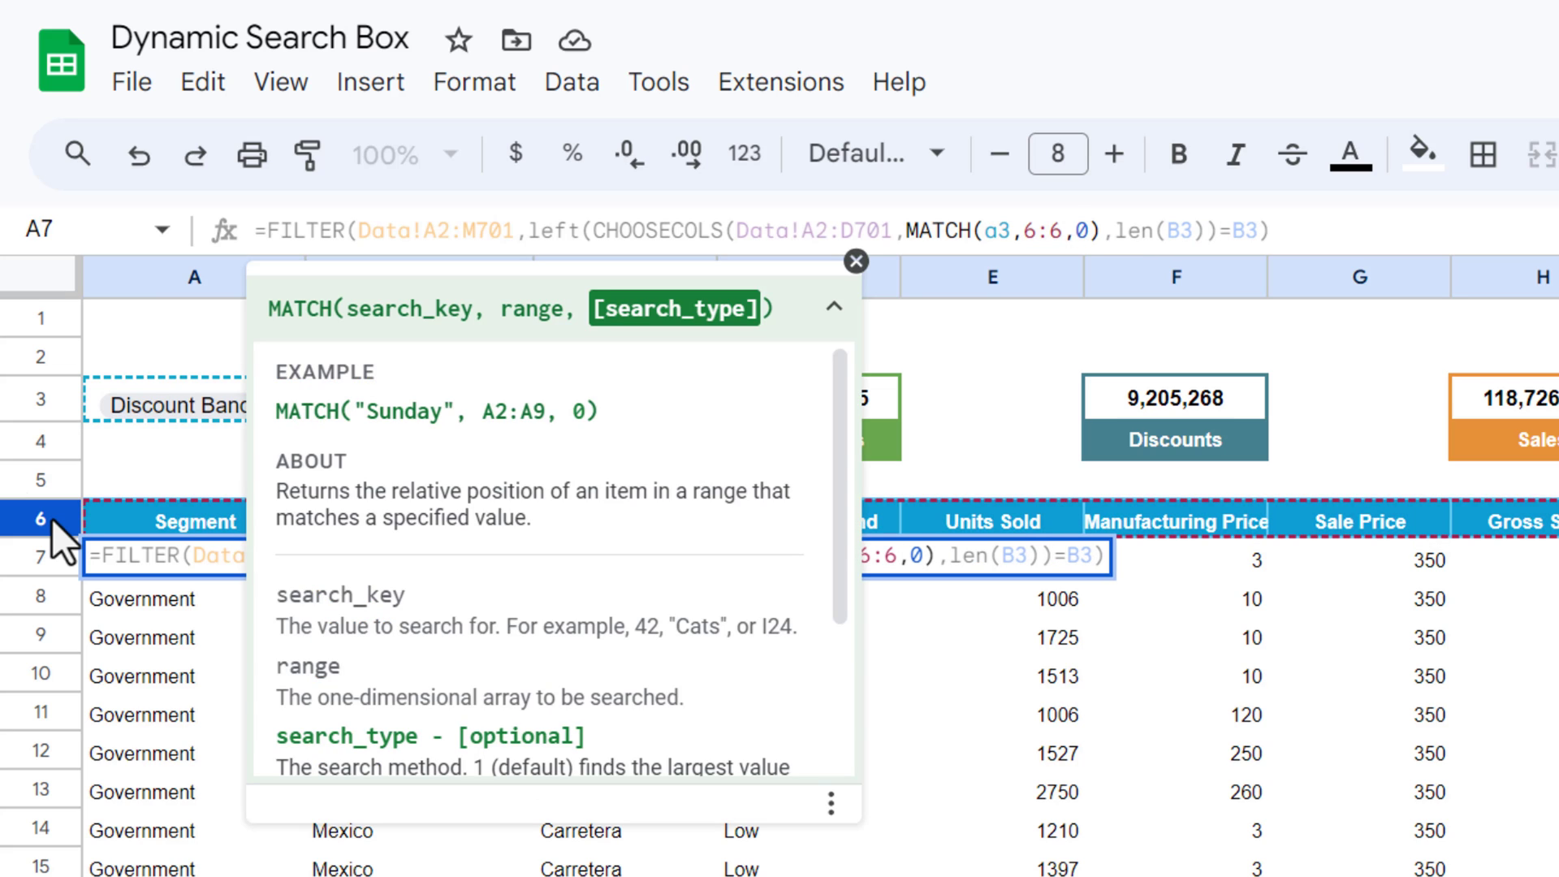
{"action": "type", "text": ")"}
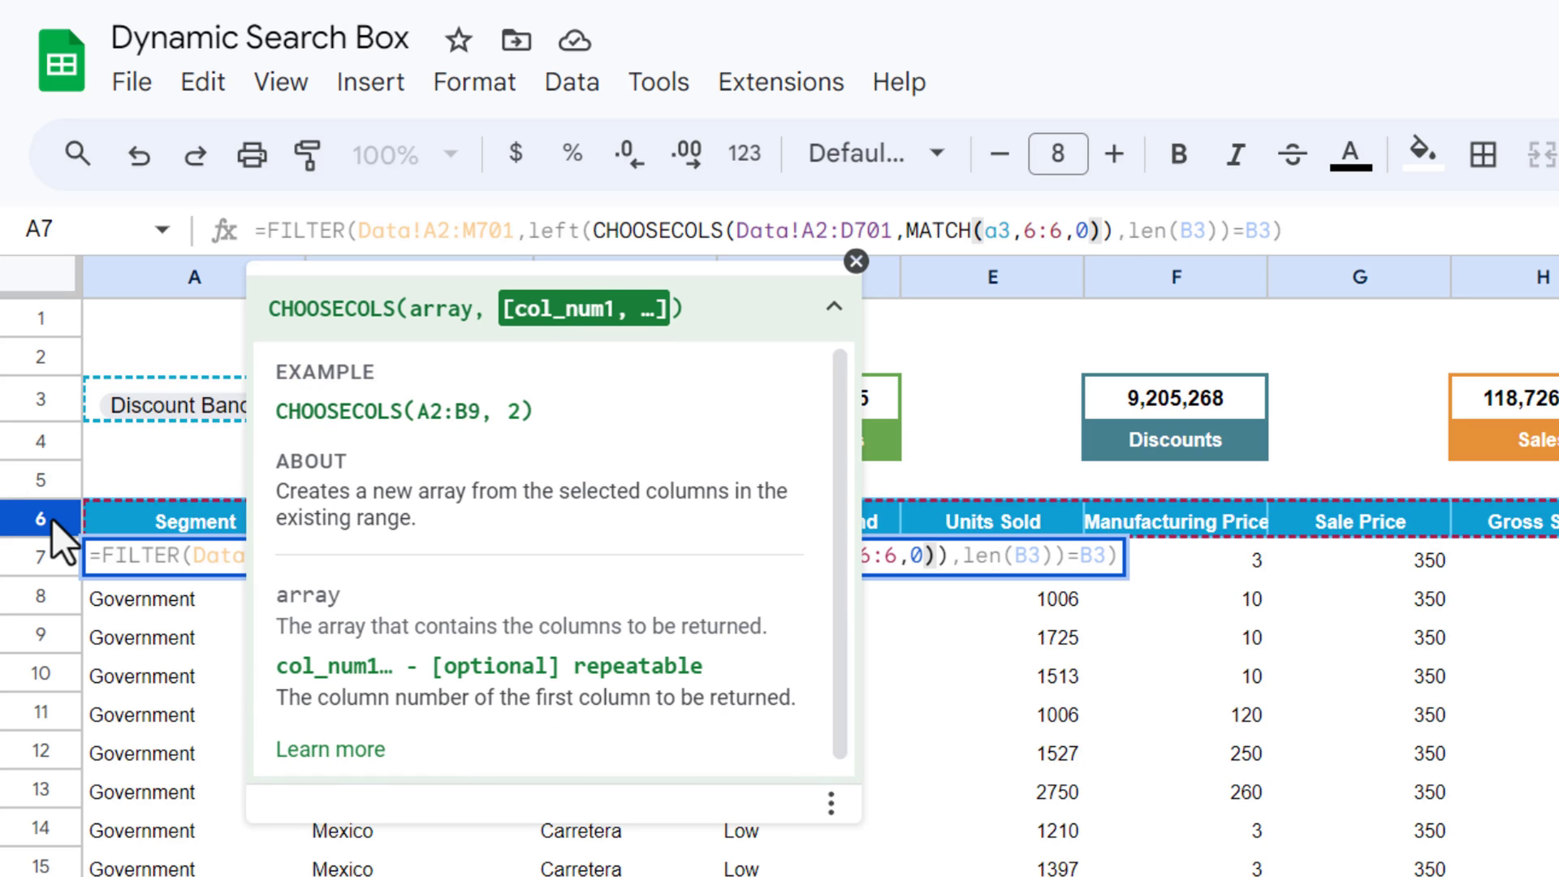
{"action": "key", "text": "Return"}
{"action": "key", "text": "Up"}
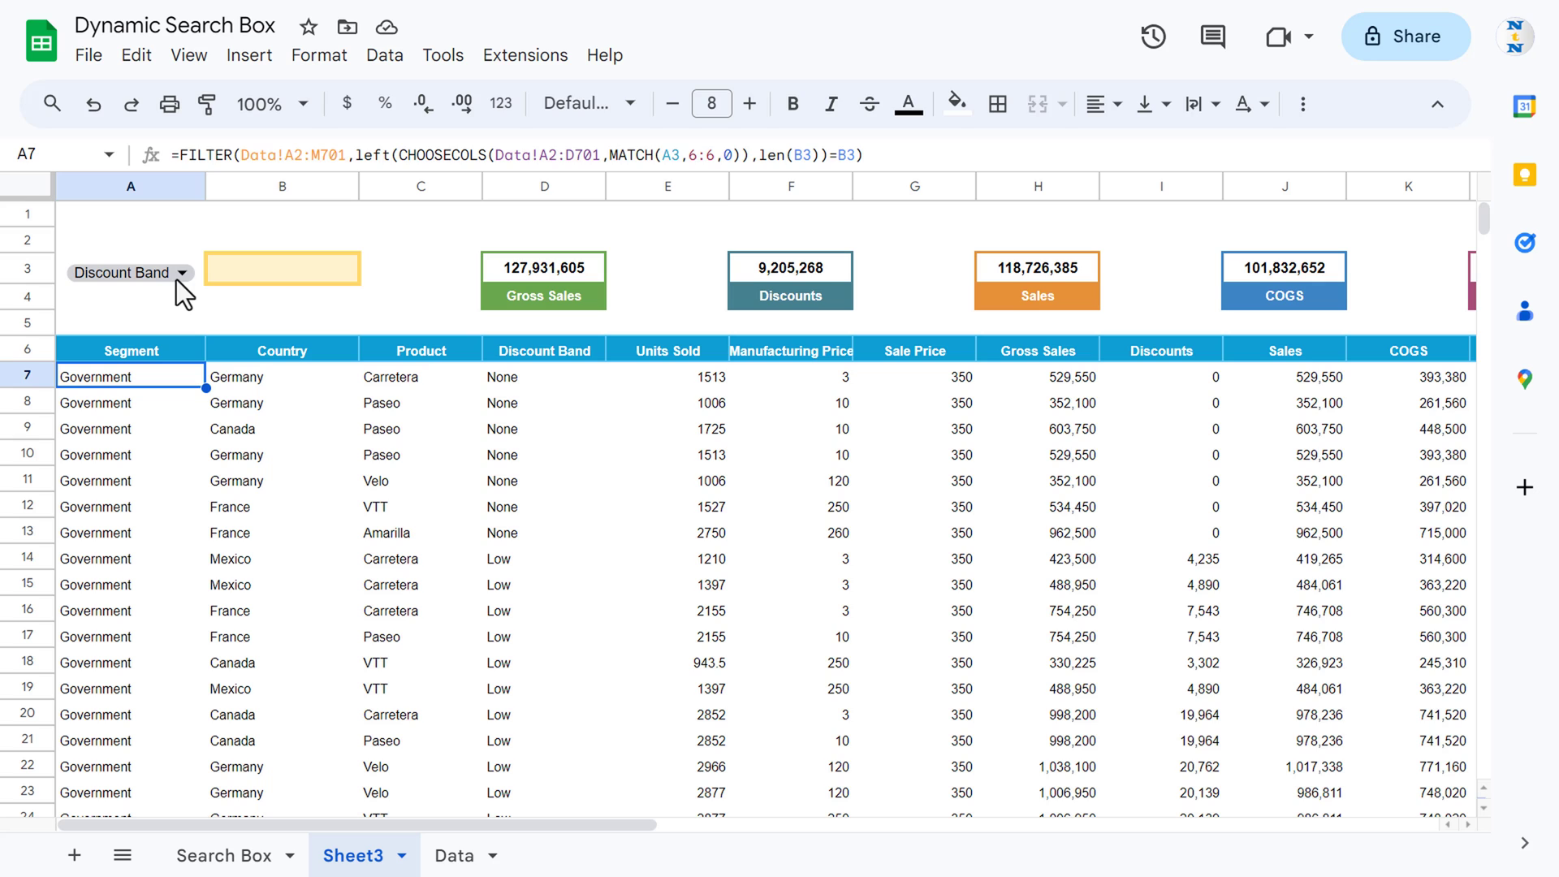
Search High on Discount Band, then choose Segment from the A3 dropdown.
{"action": "left_click", "coordinate": [274, 270]}
{"action": "type", "text": "High"}
{"action": "key", "text": "Return"}
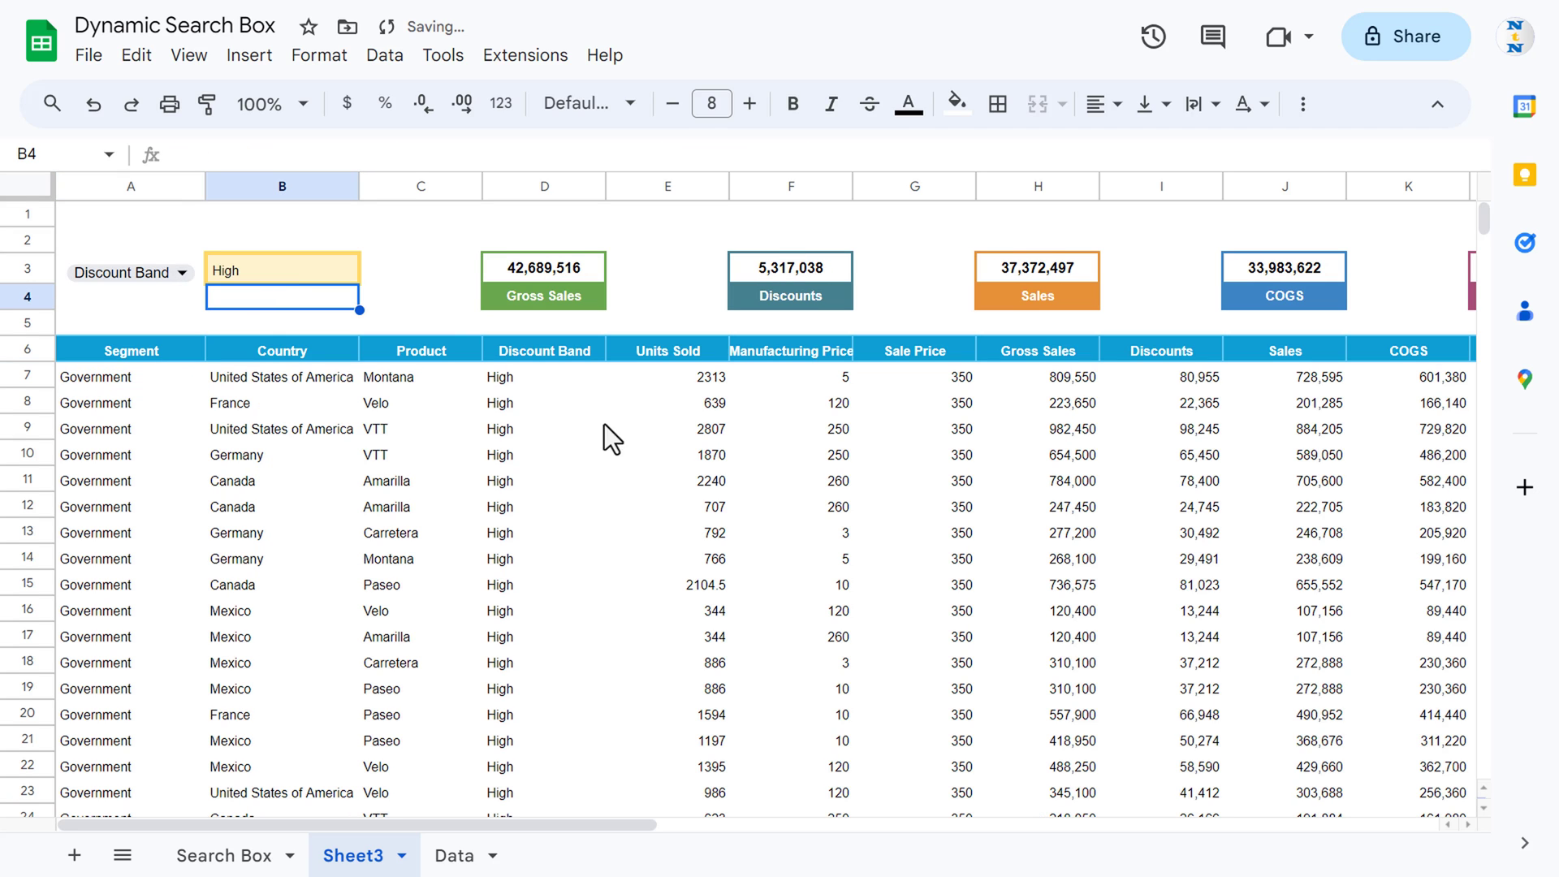
{"action": "left_click", "coordinate": [261, 268]}
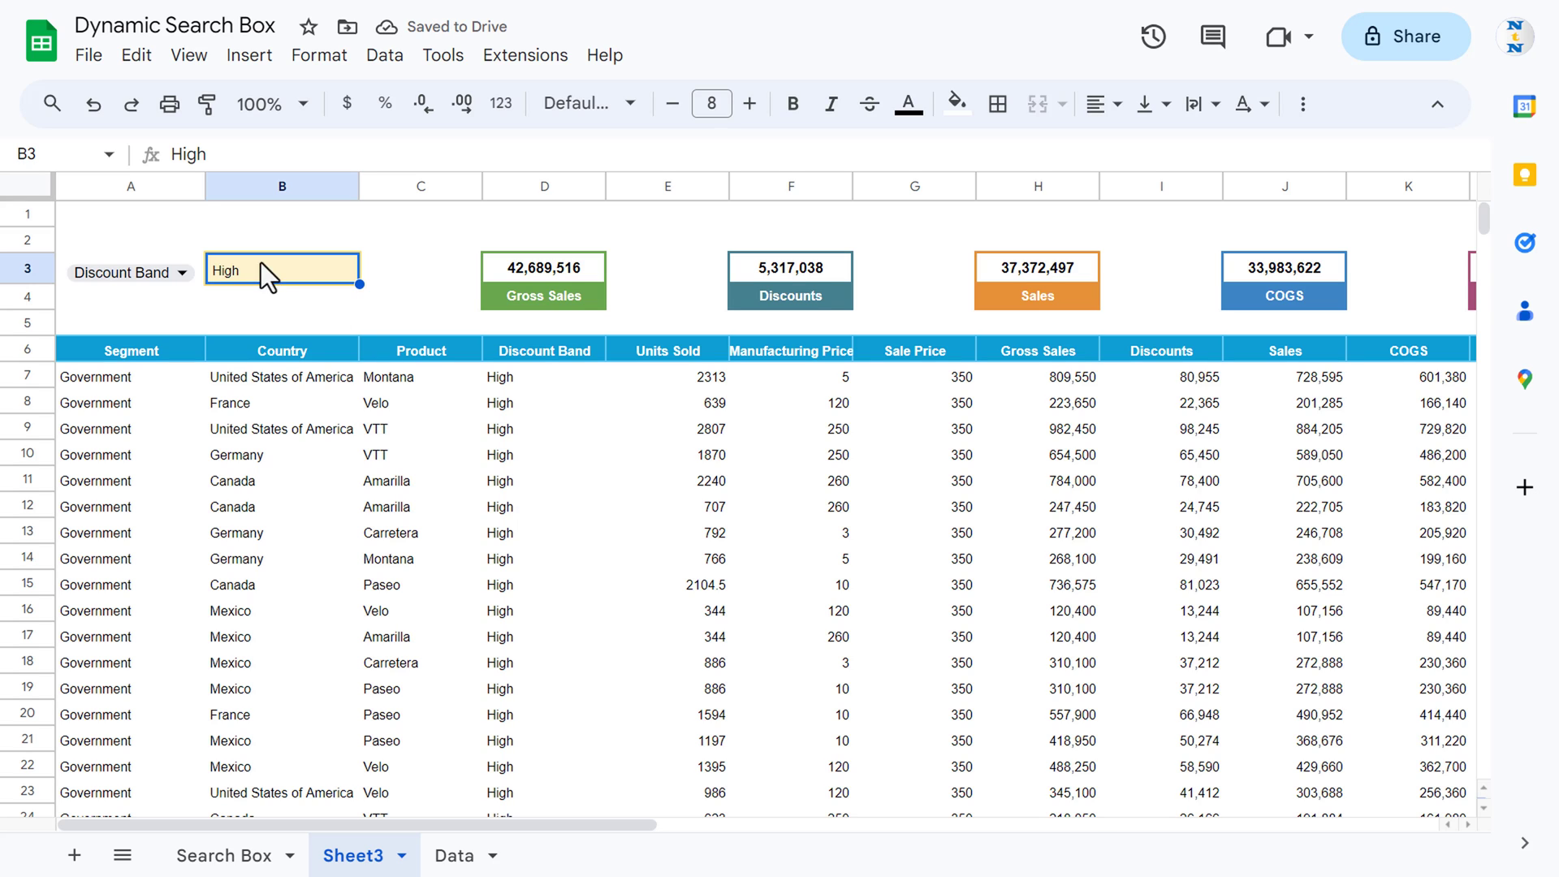
{"action": "left_click", "coordinate": [179, 274]}
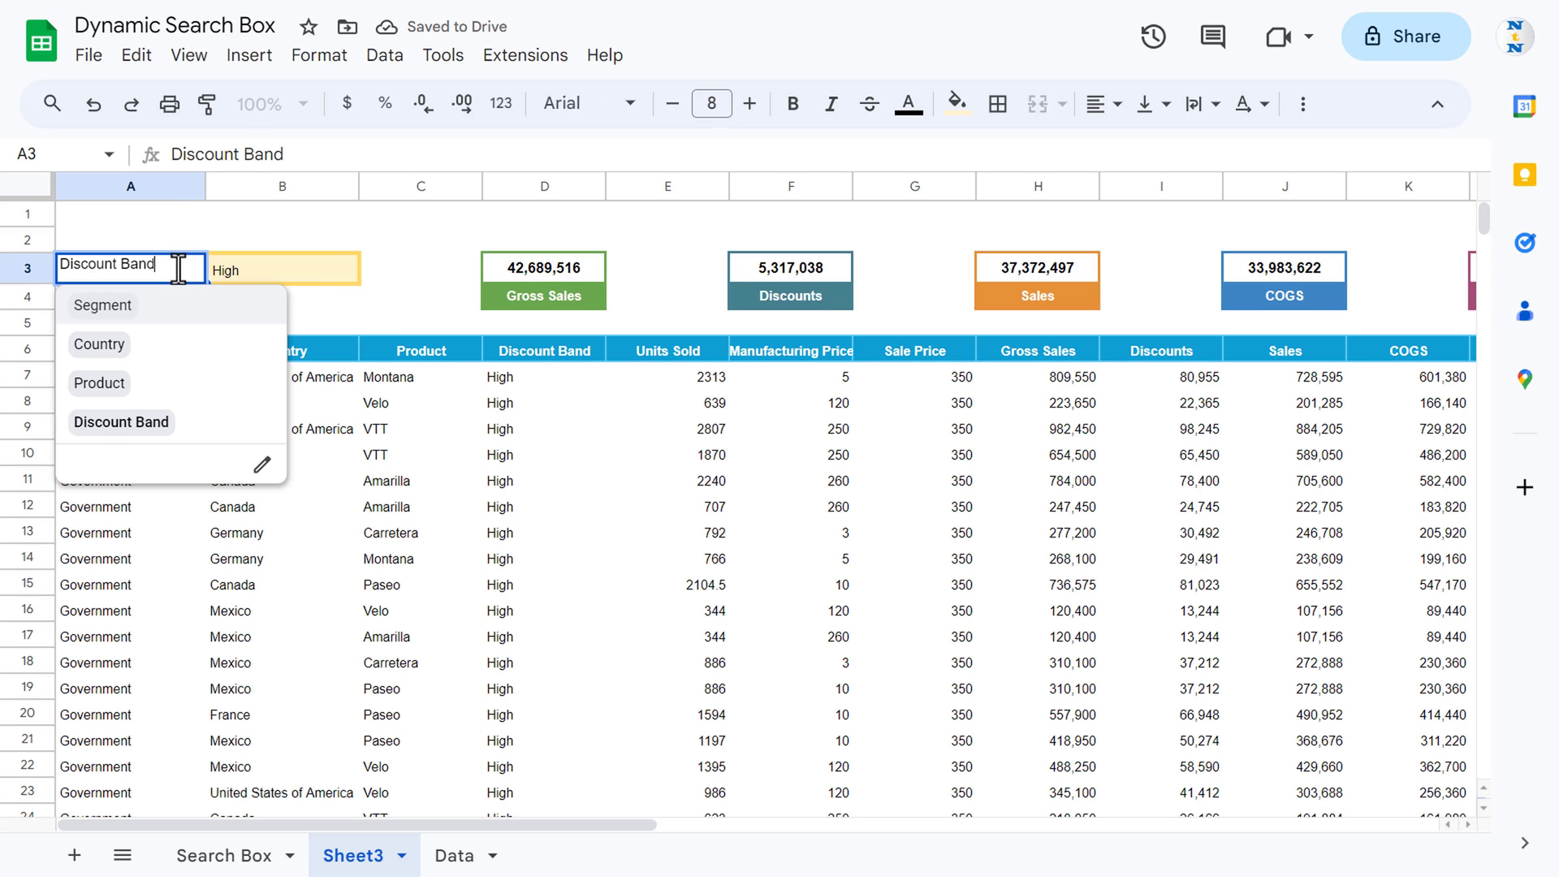
{"action": "left_click", "coordinate": [124, 313]}
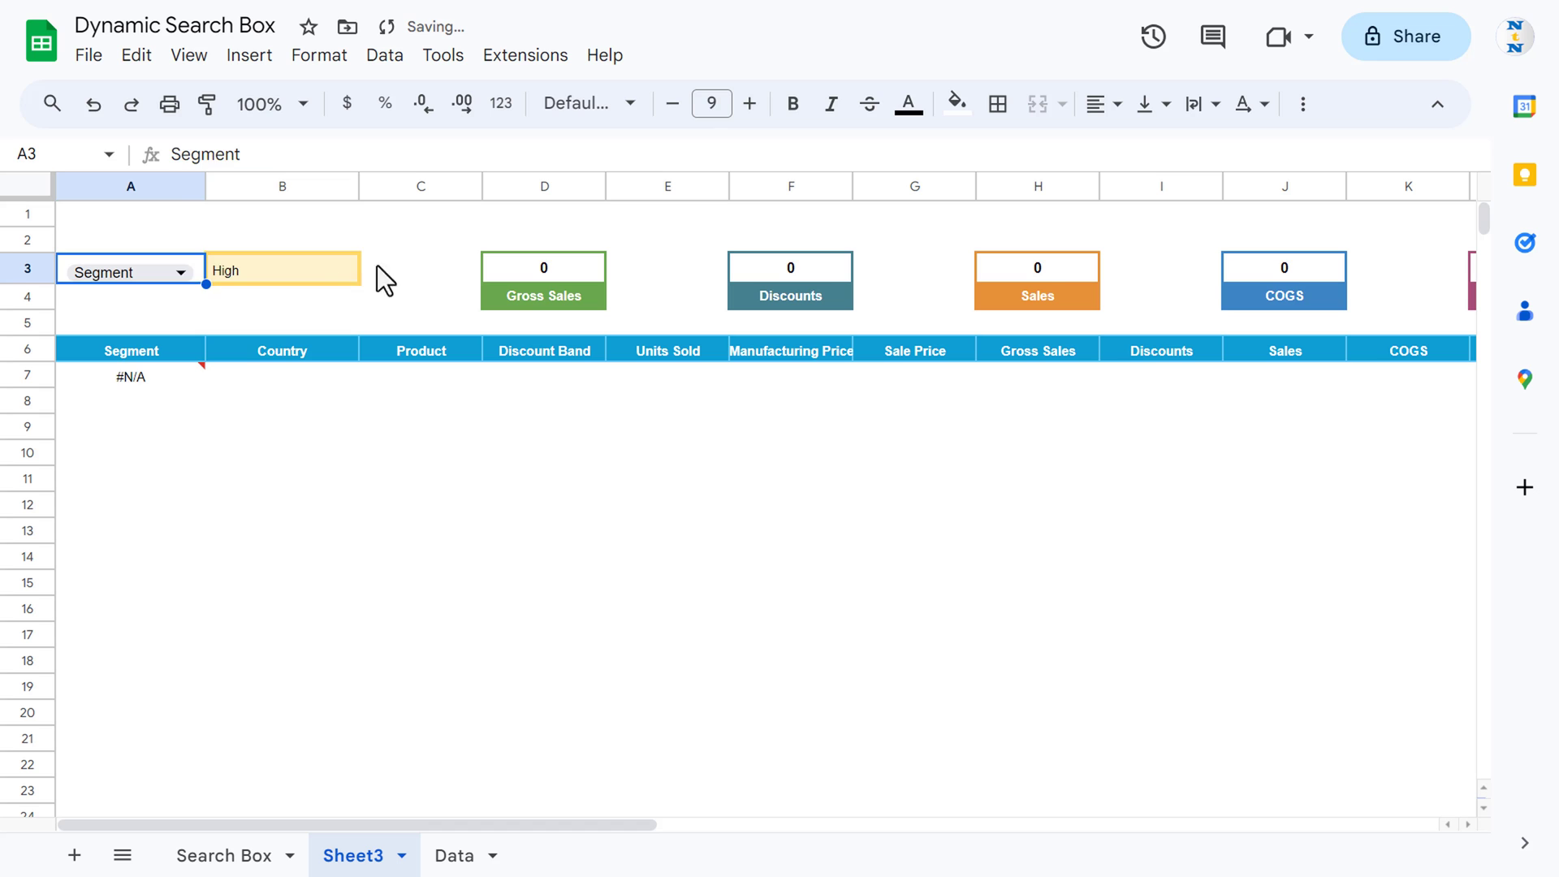
Clear B3, browse the full results, then search mid on the Segment column.
{"action": "key", "text": "Right"}
{"action": "key", "text": "Delete"}
{"action": "left_click", "coordinate": [213, 348]}
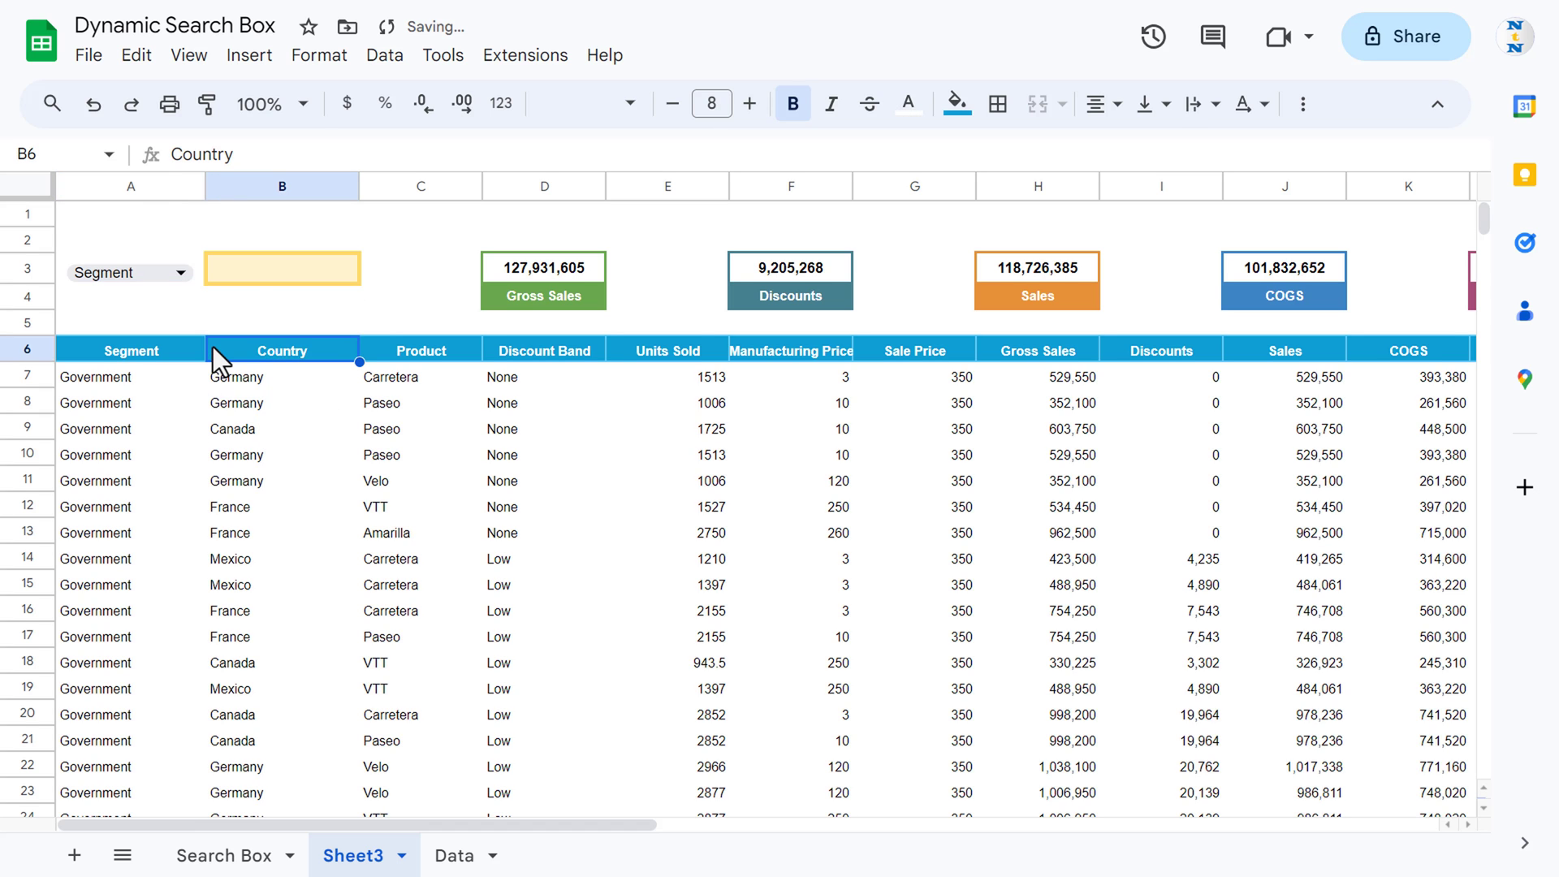
{"action": "key", "text": "ctrl+Down"}
{"action": "key", "text": "Left"}
{"action": "key", "text": "Up"}
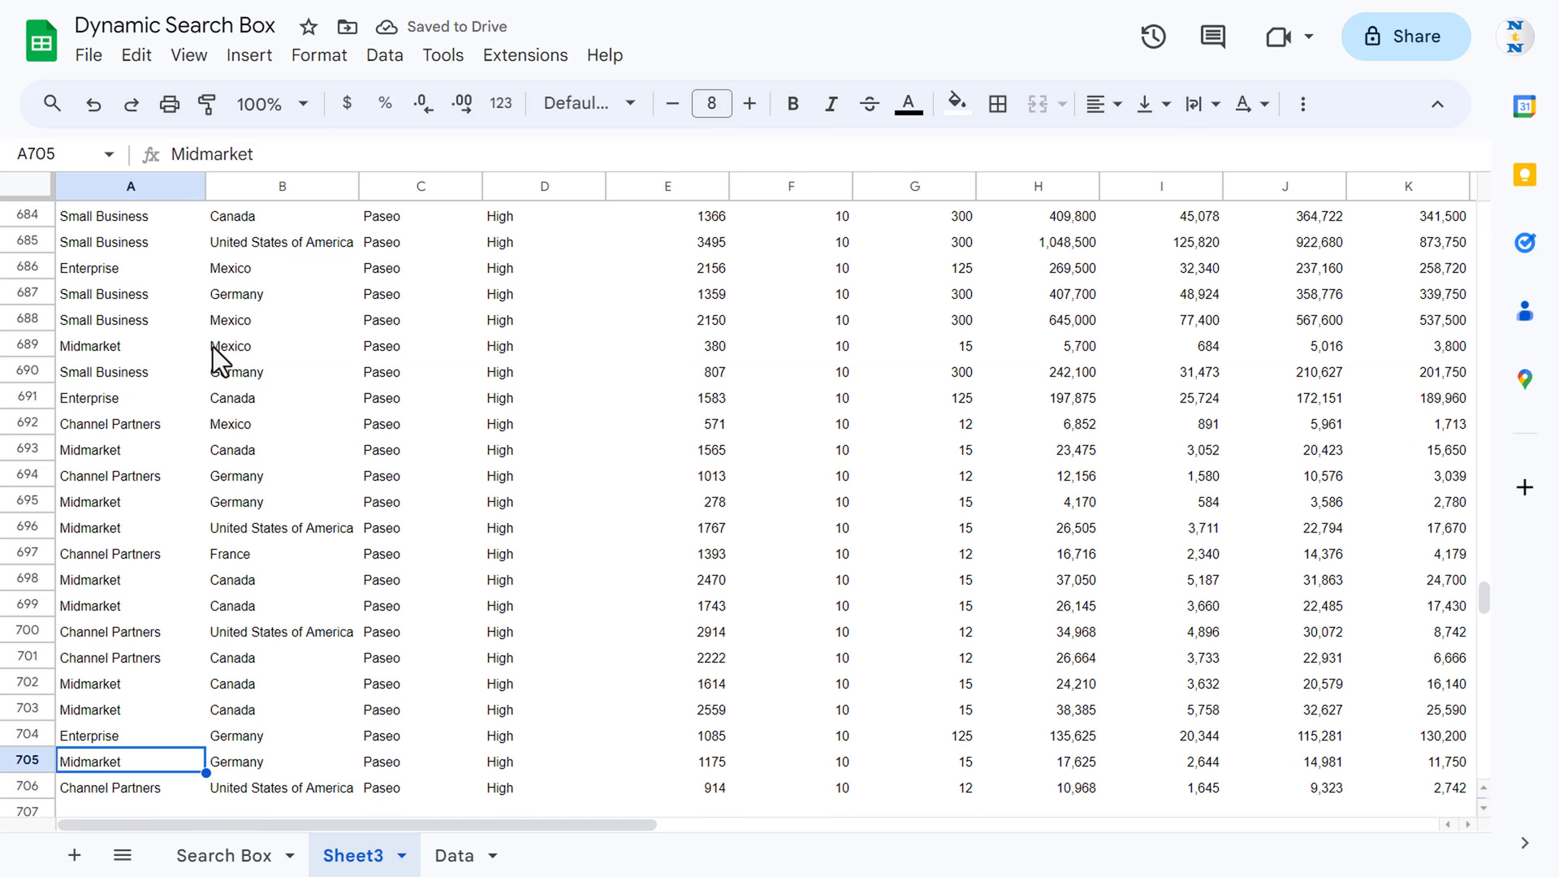
{"action": "key", "text": "ctrl+Home"}
{"action": "key", "text": "Down"}
{"action": "key", "text": "Down"}
{"action": "key", "text": "Right"}
{"action": "type", "text": "mid"}
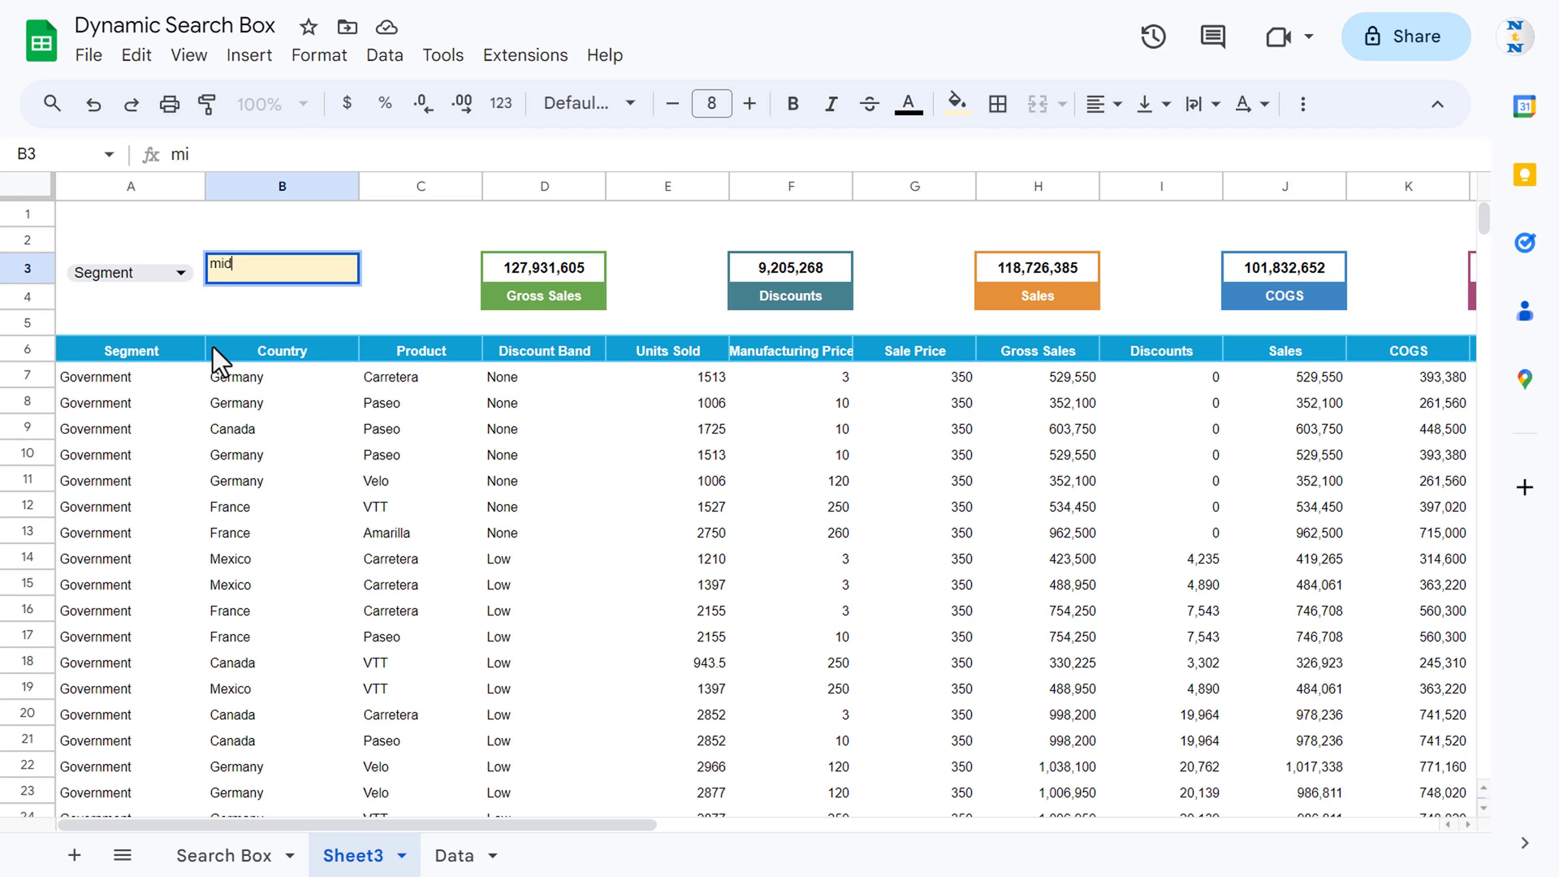
{"action": "key", "text": "Return"}
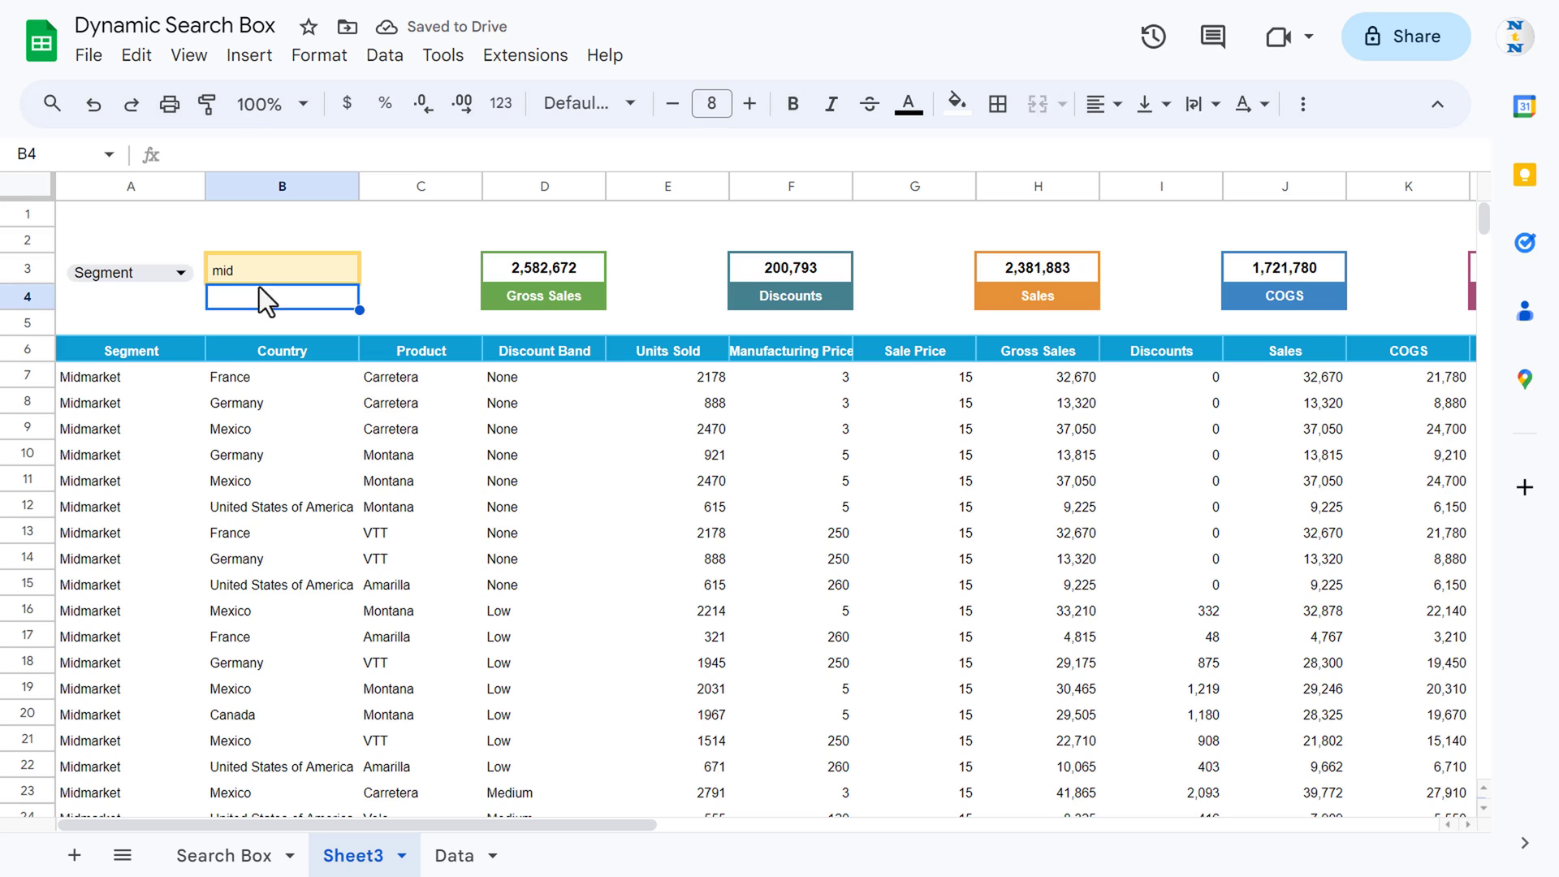
Change the search term to midzz, leaving #N/A in A7, and select A7.
{"action": "left_click", "coordinate": [281, 263]}
{"action": "left_click", "coordinate": [321, 156]}
{"action": "type", "text": "zz"}
{"action": "key", "text": "Return"}
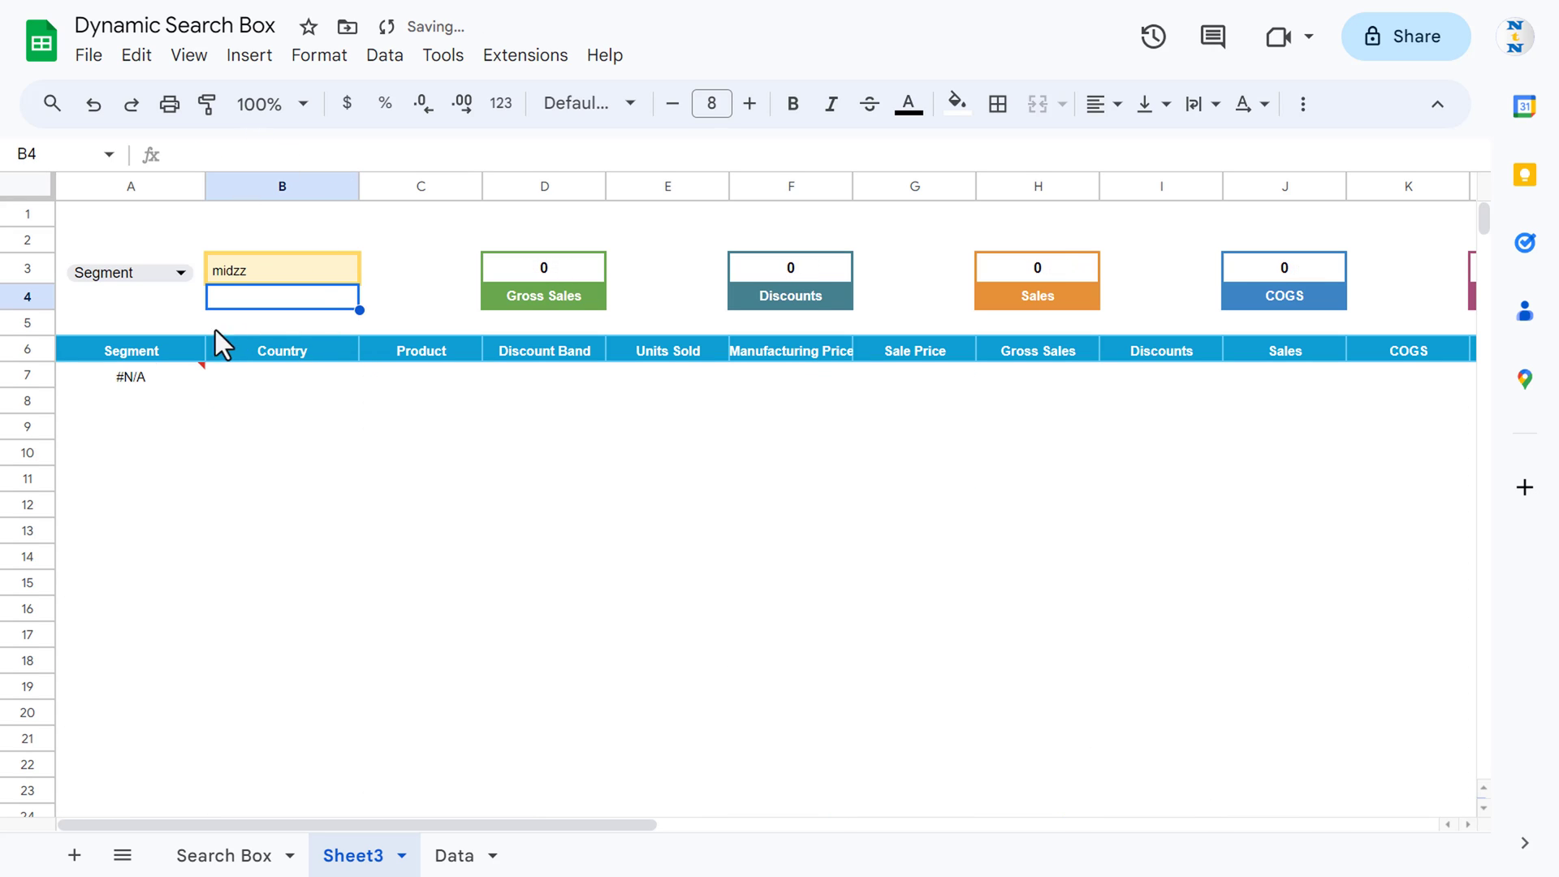
{"action": "left_click", "coordinate": [132, 376]}
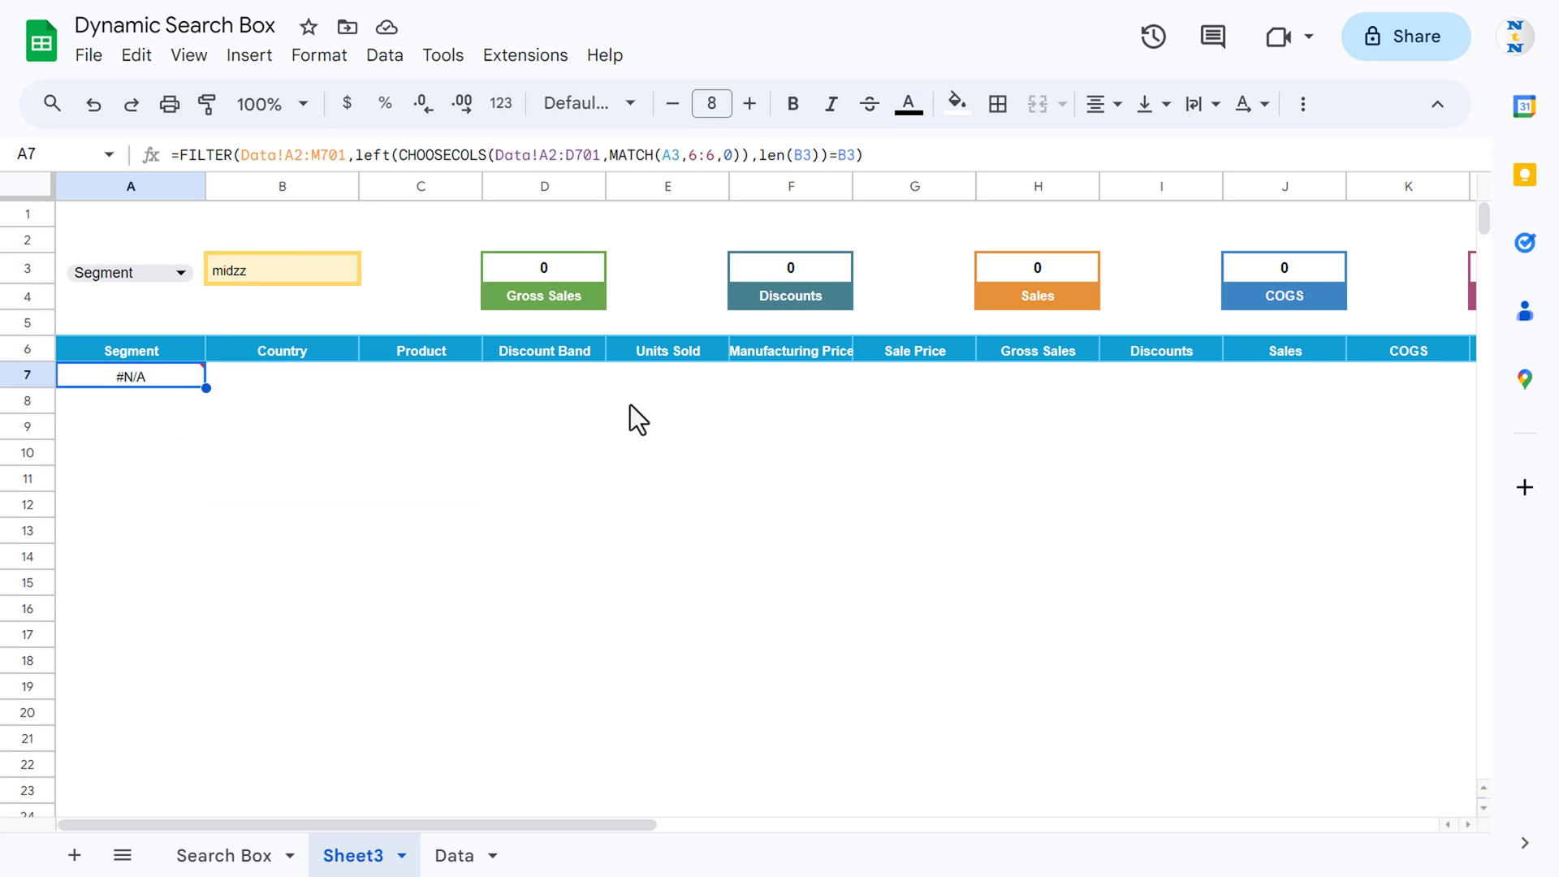
Wrap A7's FILTER formula in IFERROR with a "No Data Available" fallback.
{"action": "left_click", "coordinate": [180, 155]}
{"action": "type", "text": "IFERROR"}
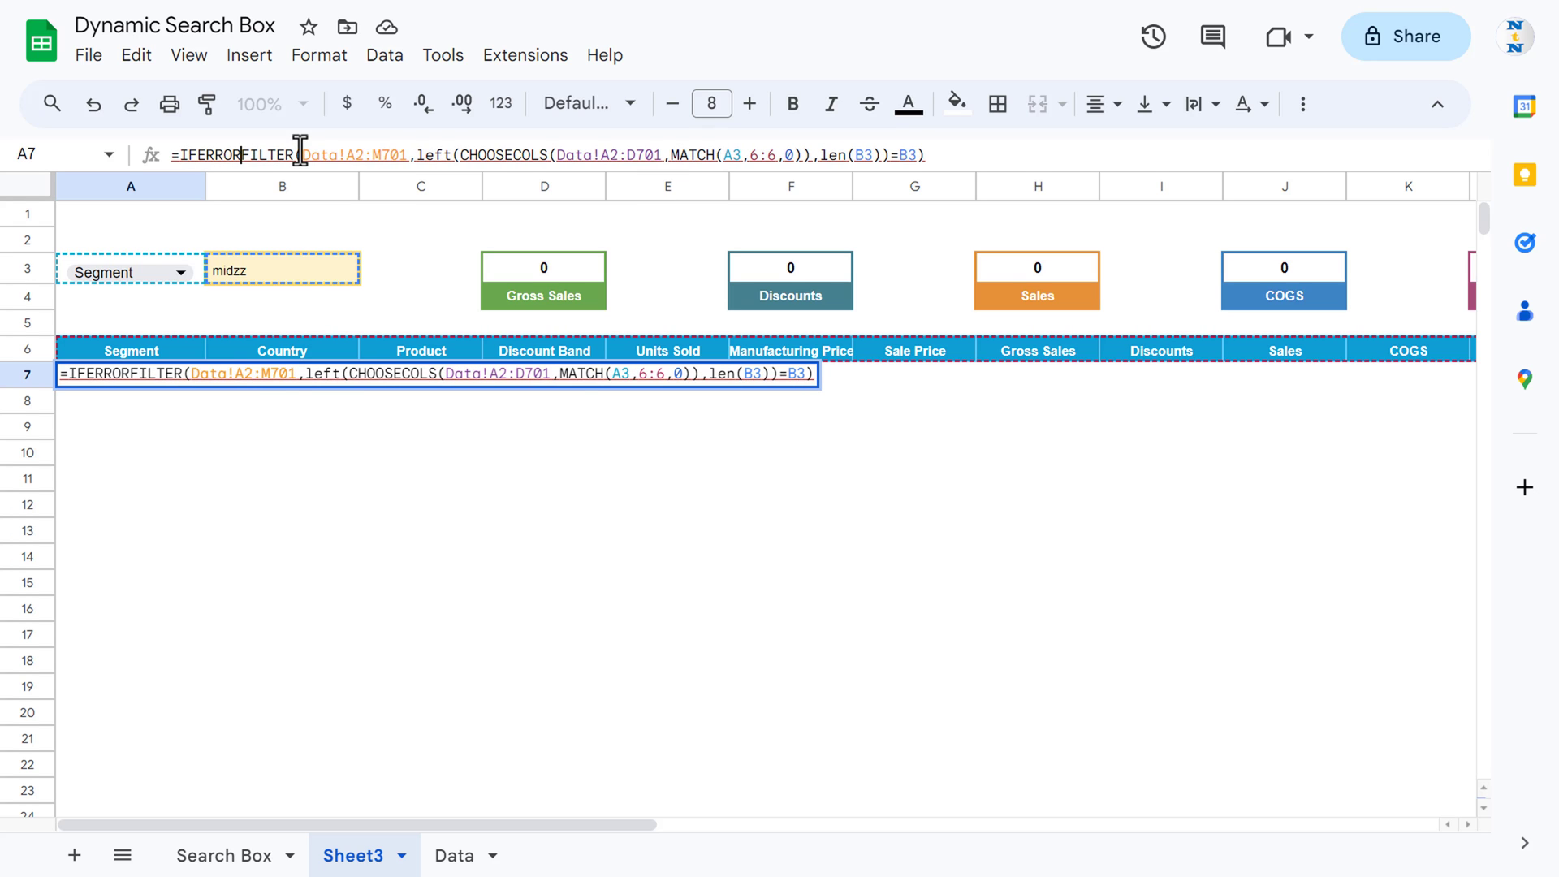
{"action": "type", "text": "("}
{"action": "left_click", "coordinate": [1016, 160]}
{"action": "type", "text": ",\""}
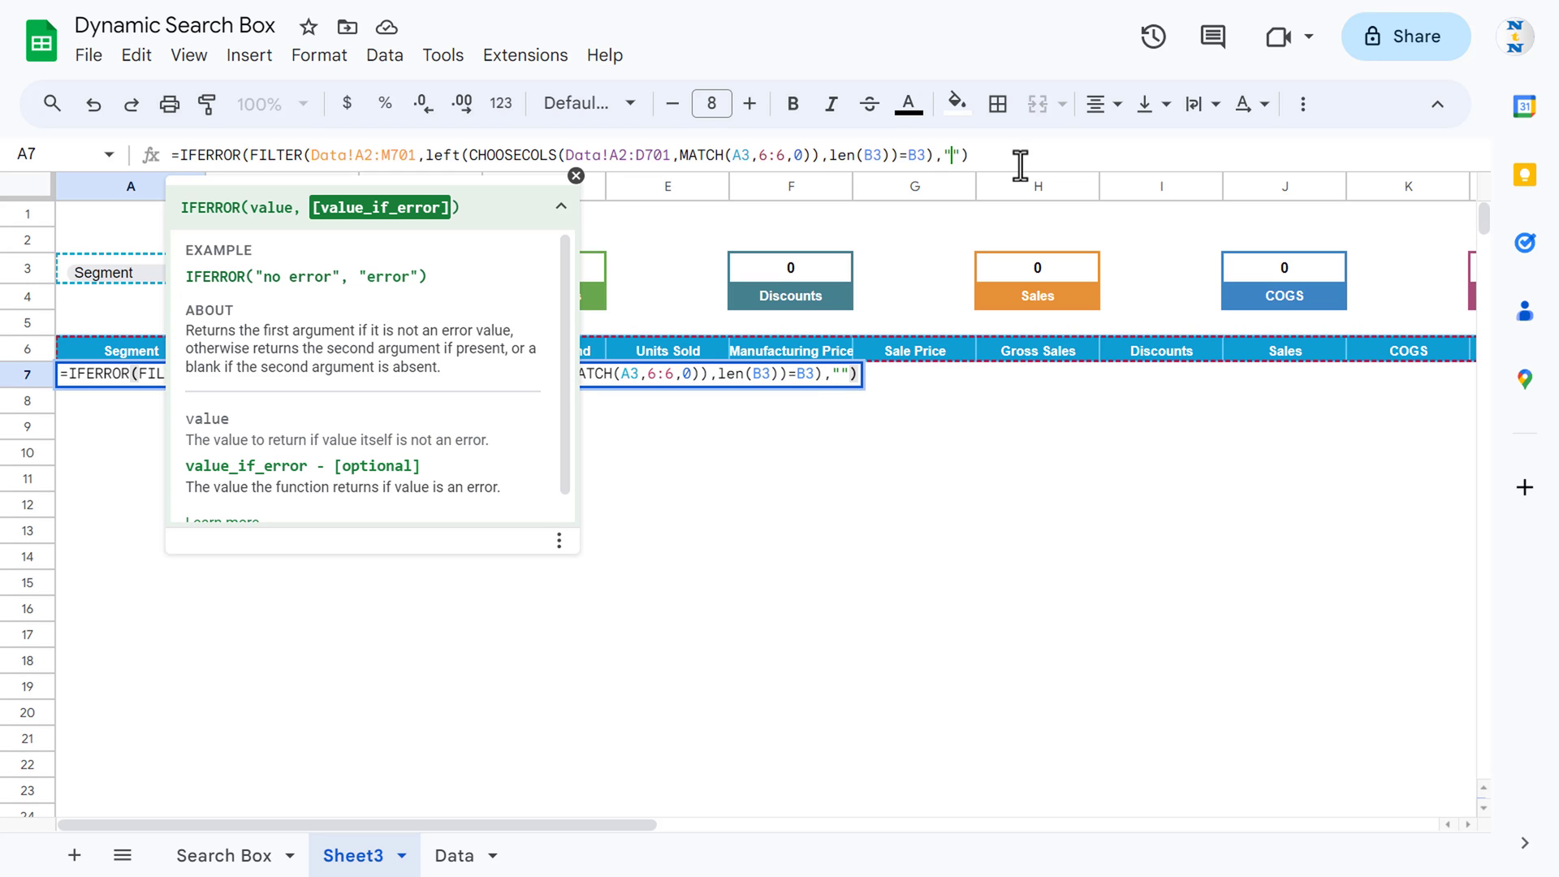
{"action": "type", "text": "No Daa"}
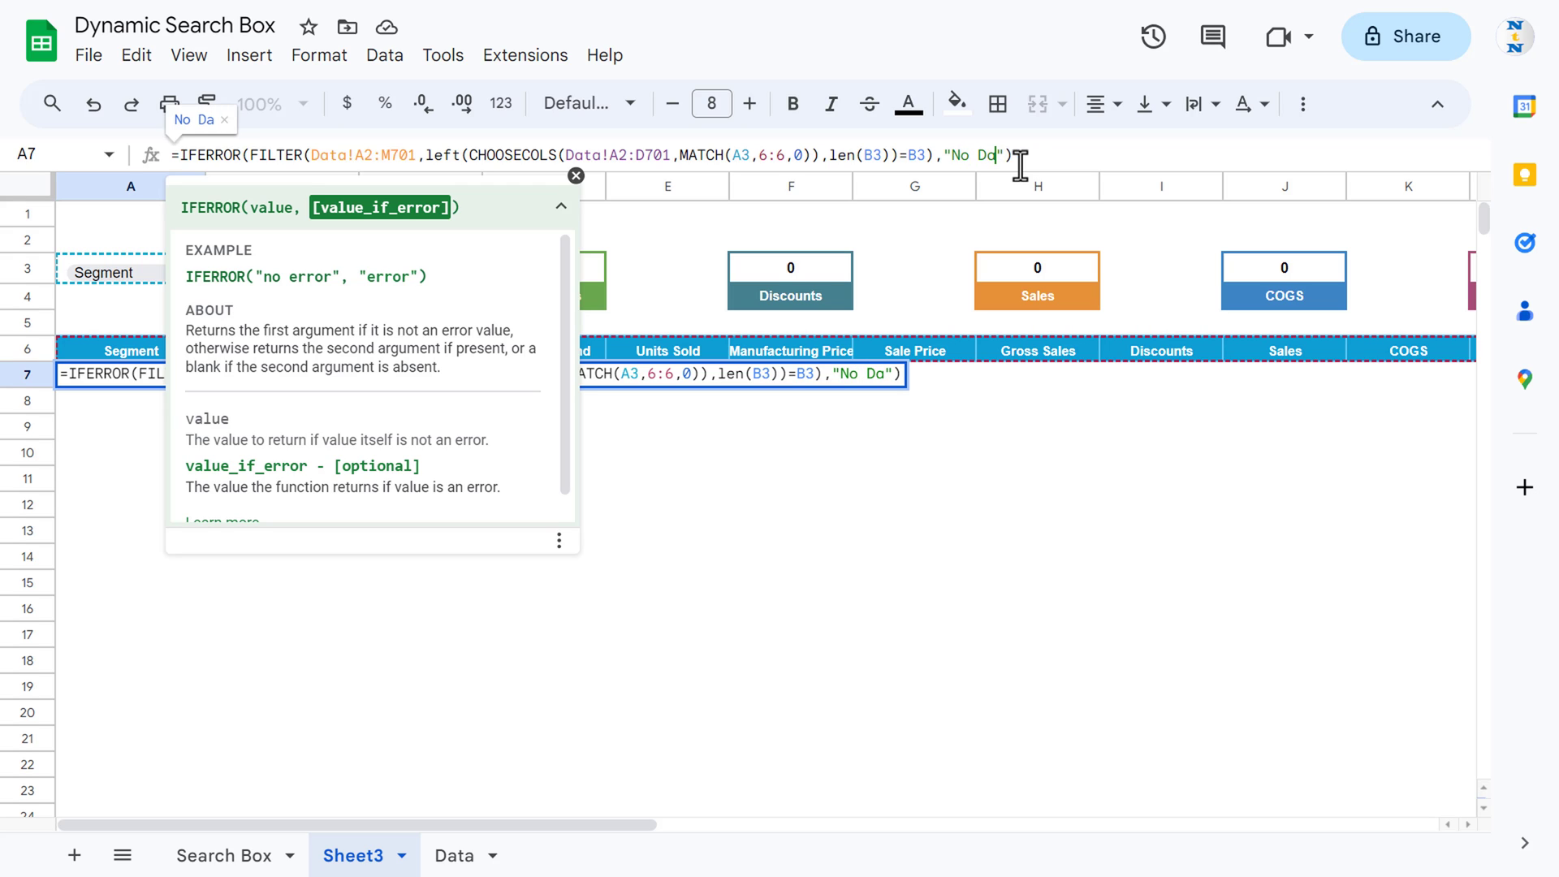
{"action": "type", "text": "a Availab"}
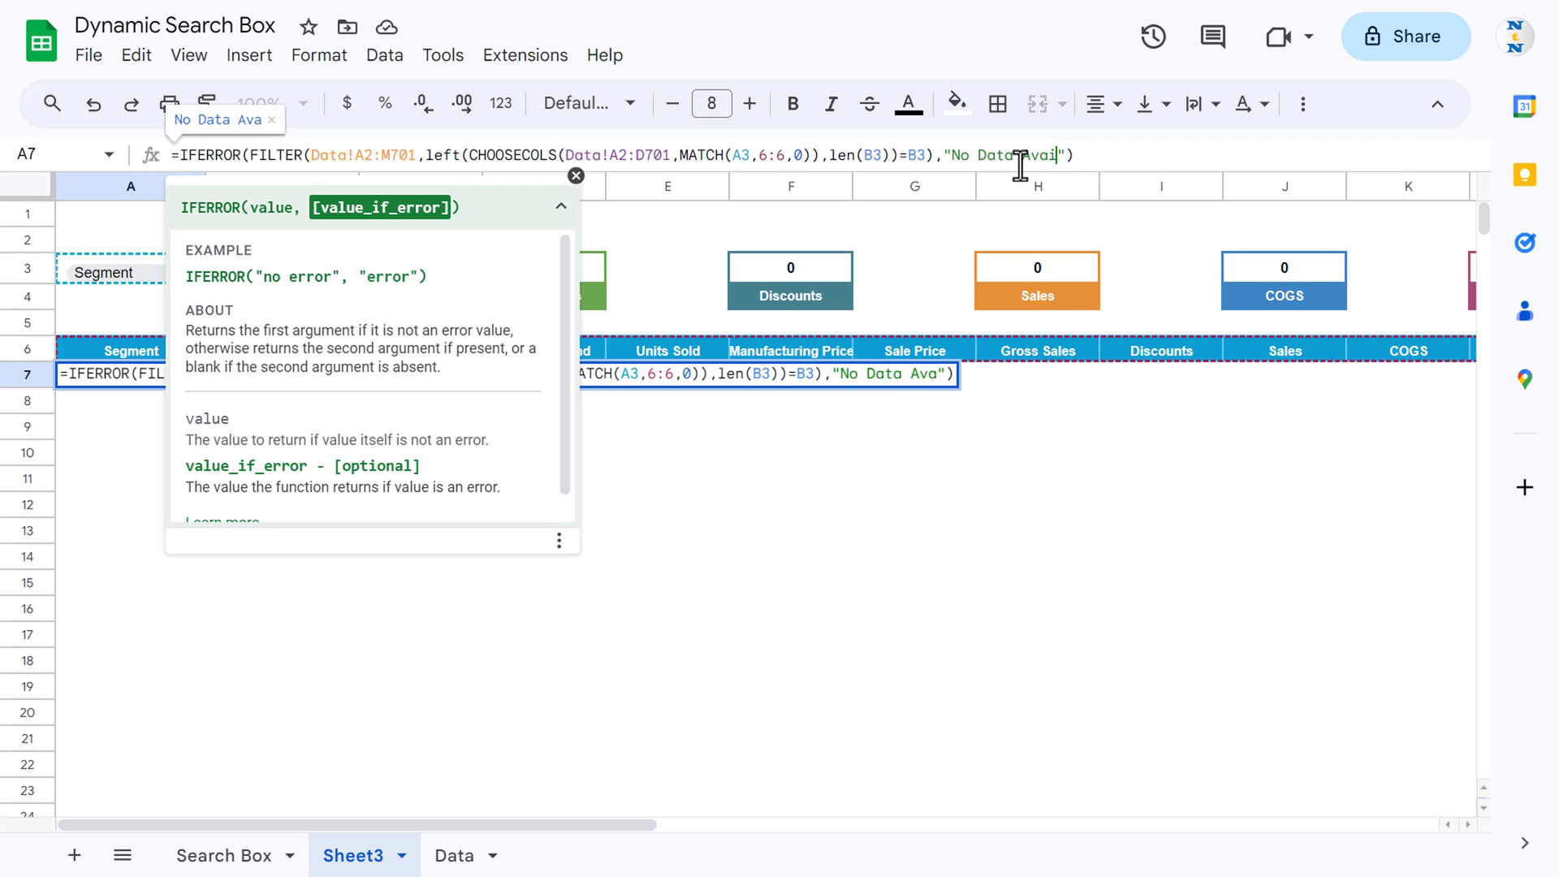
{"action": "type", "text": "le"}
{"action": "key", "text": "Return"}
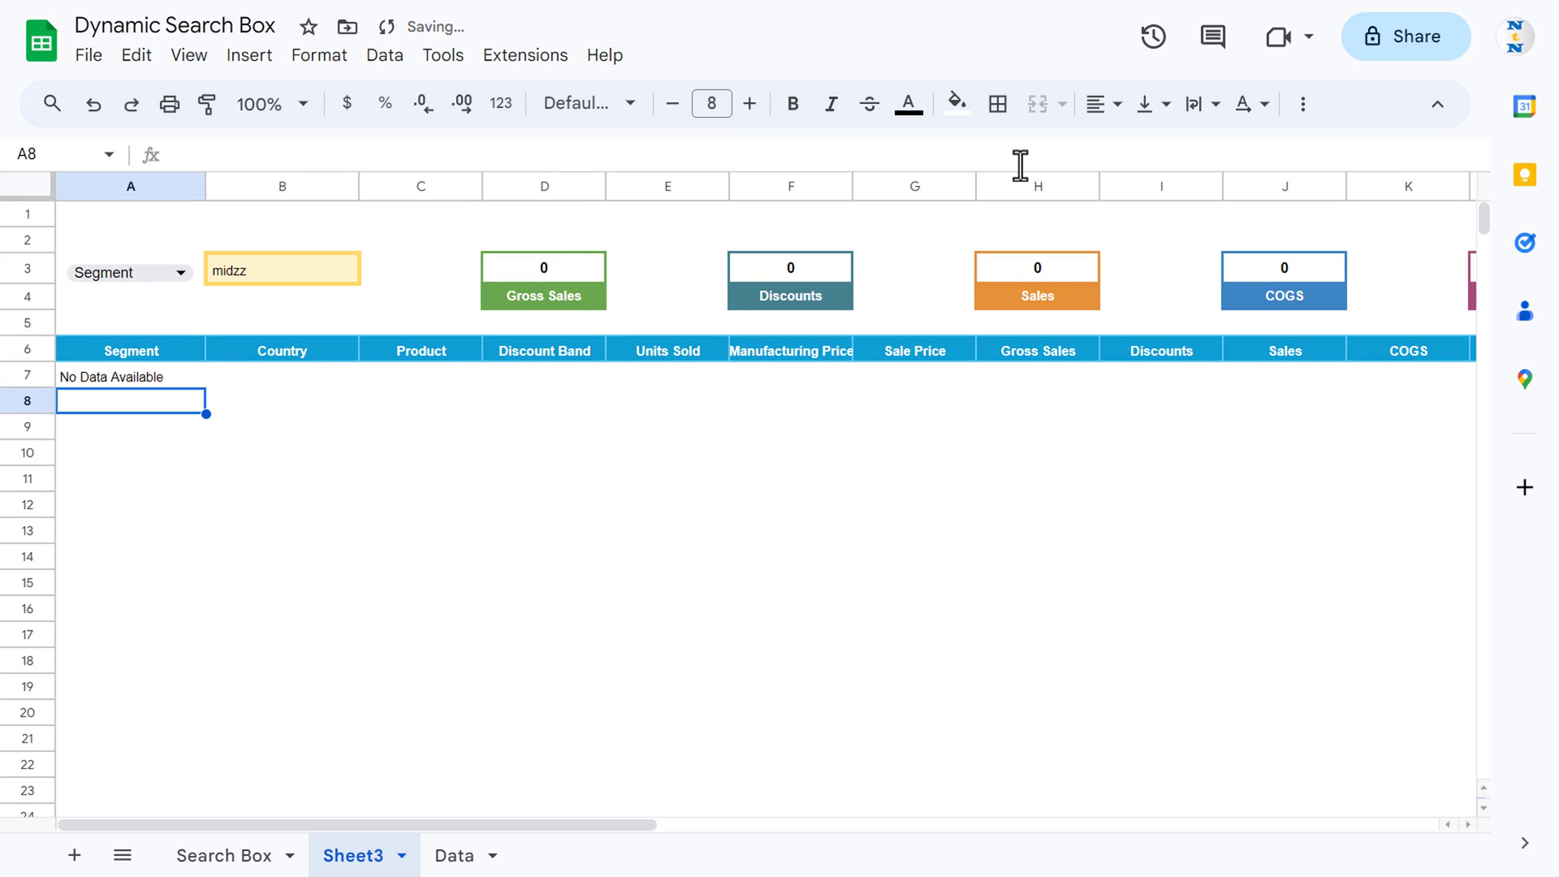
Delete midzz from B3 so every row returns, Gross Sales 127,931,605.
{"action": "key", "text": "Up"}
{"action": "key", "text": "Up"}
{"action": "key", "text": "Up"}
{"action": "key", "text": "Up"}
{"action": "key", "text": "Up"}
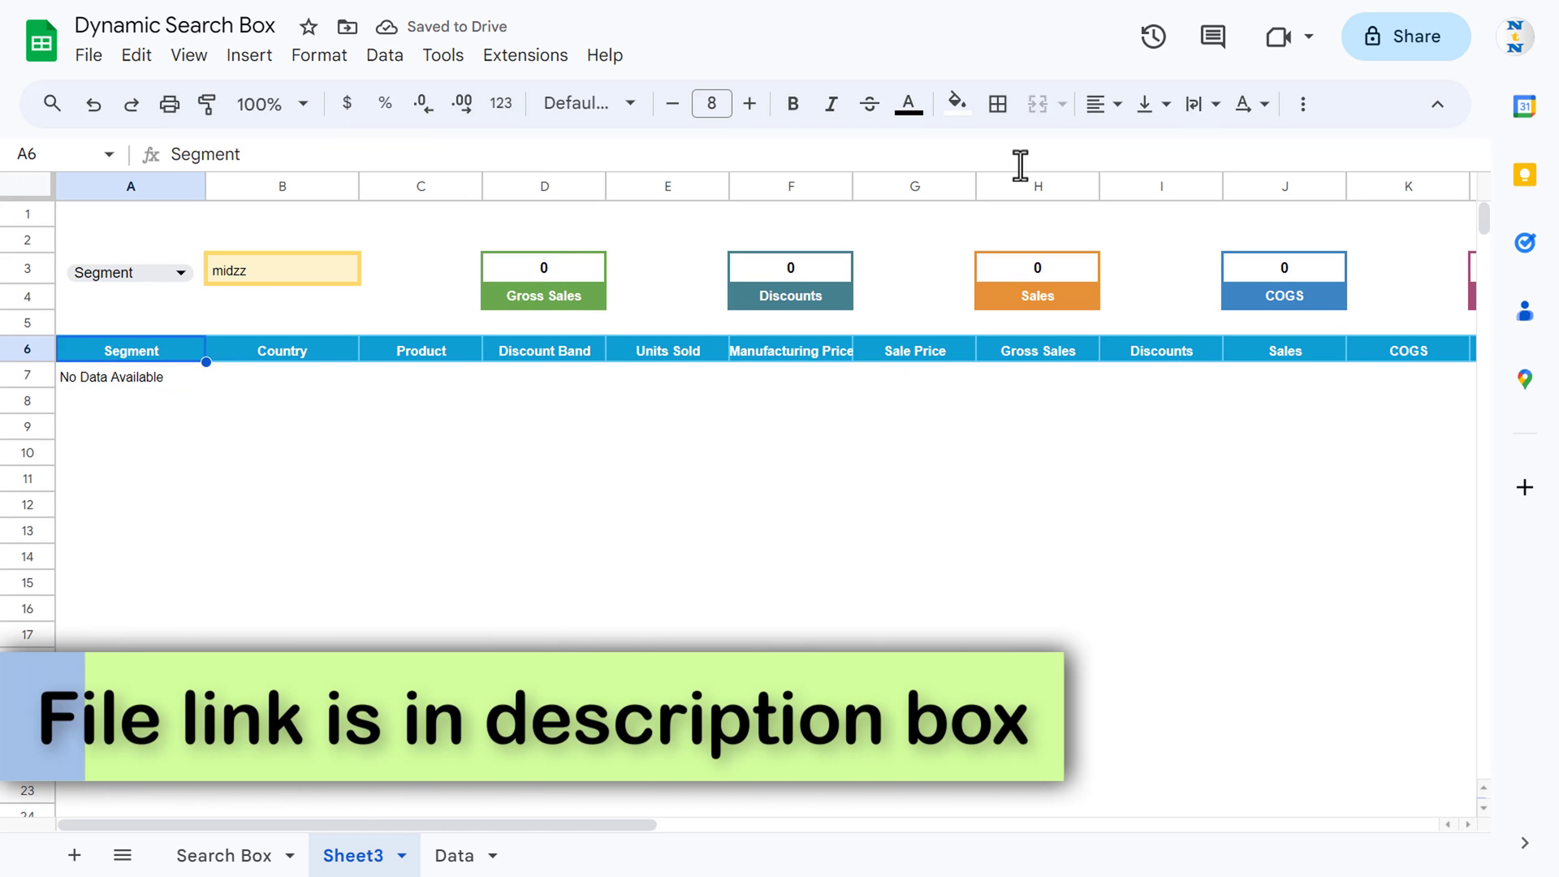
{"action": "key", "text": "Right"}
{"action": "key", "text": "Delete"}
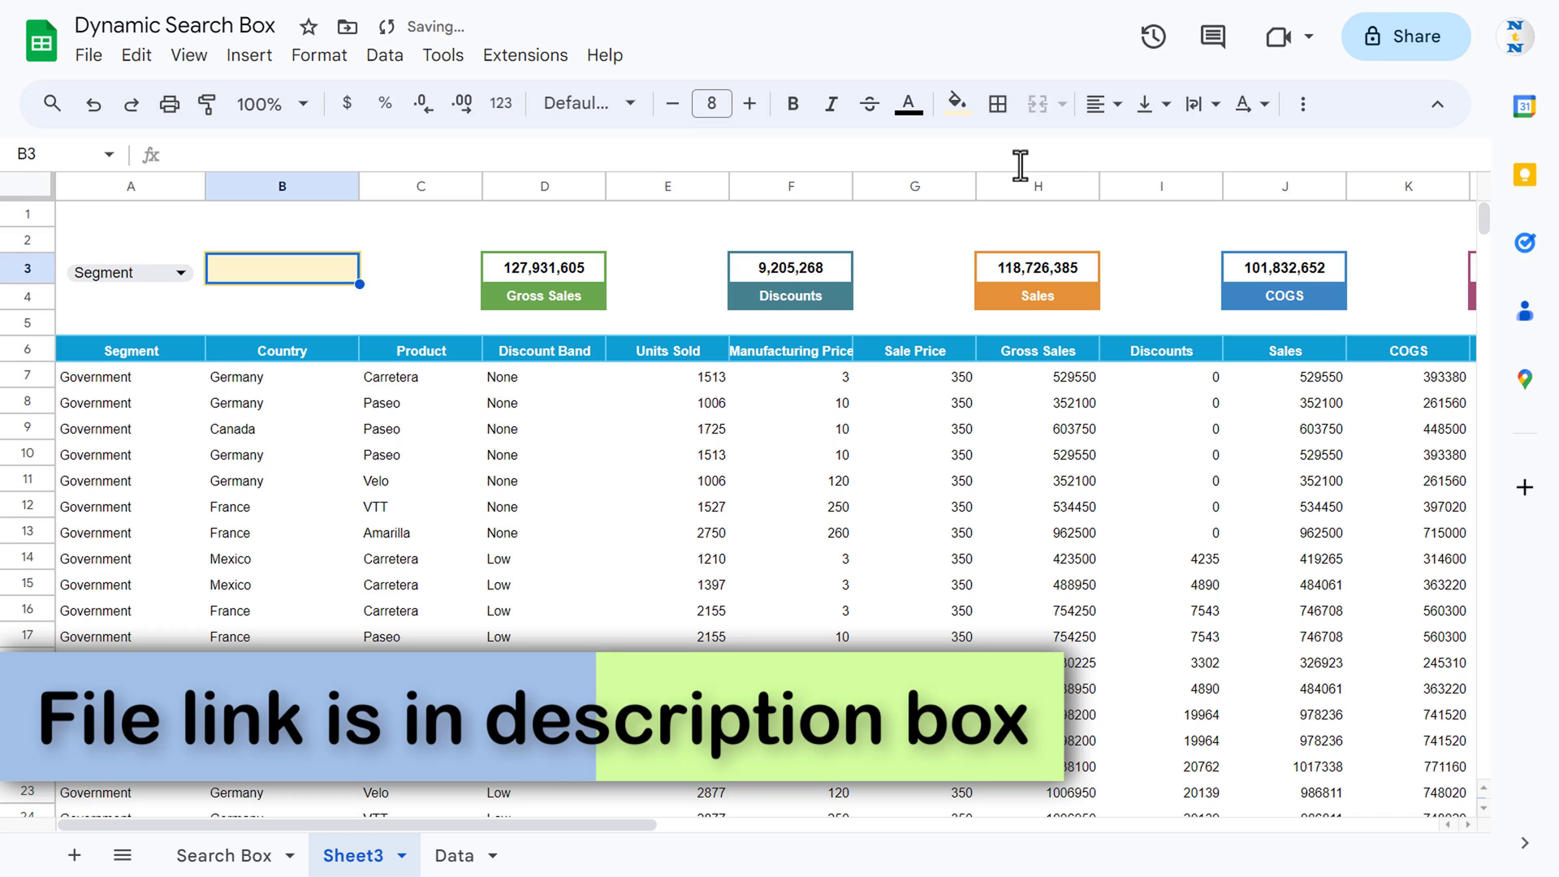
{"action": "key", "text": "Down"}
{"action": "key", "text": "Up"}
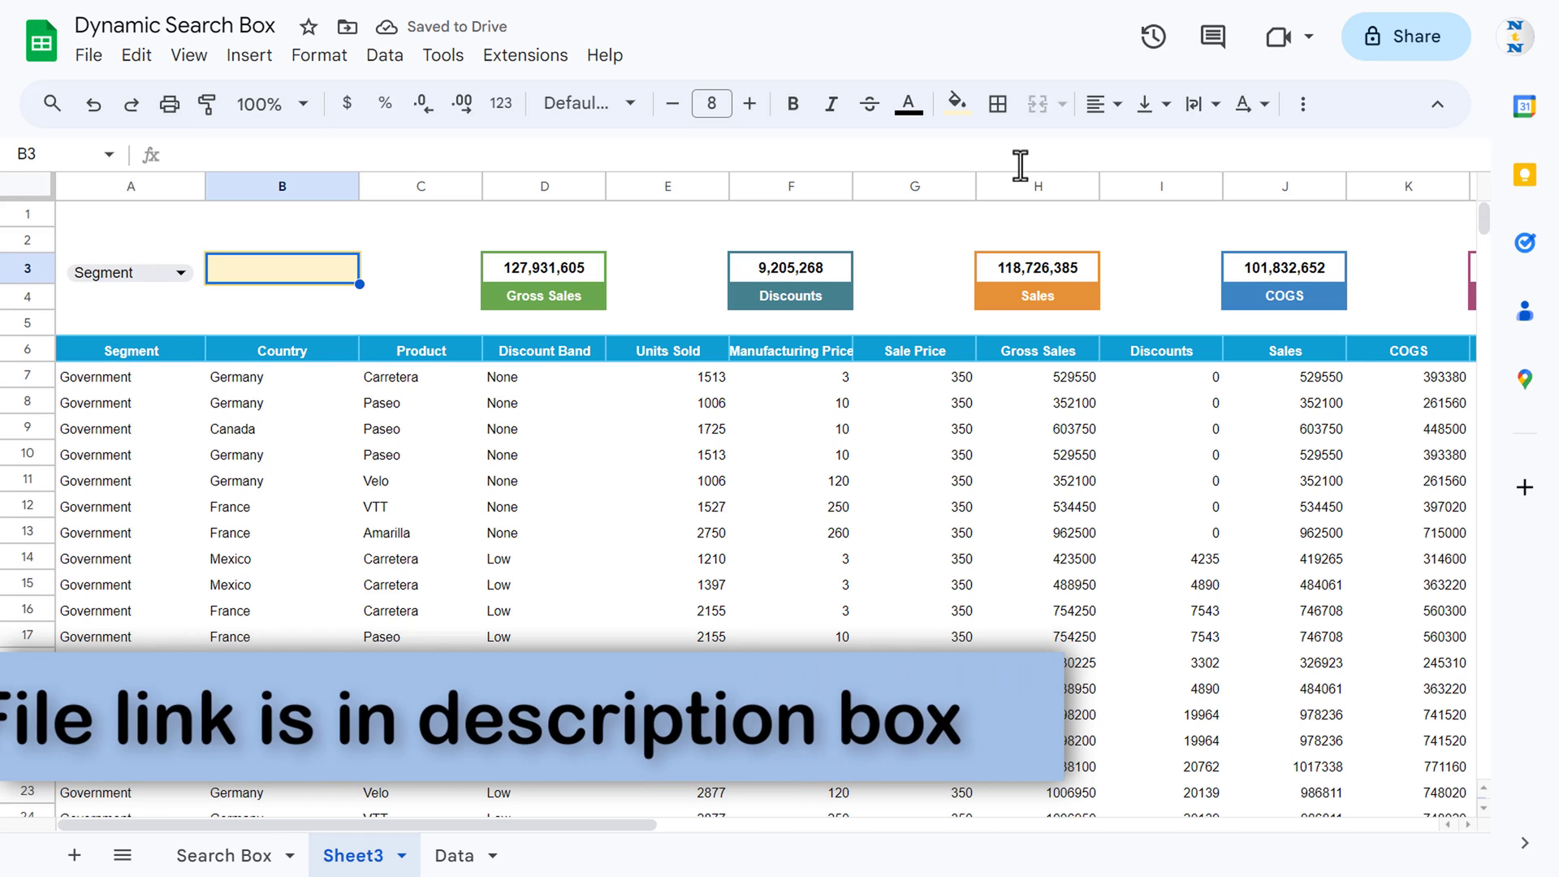